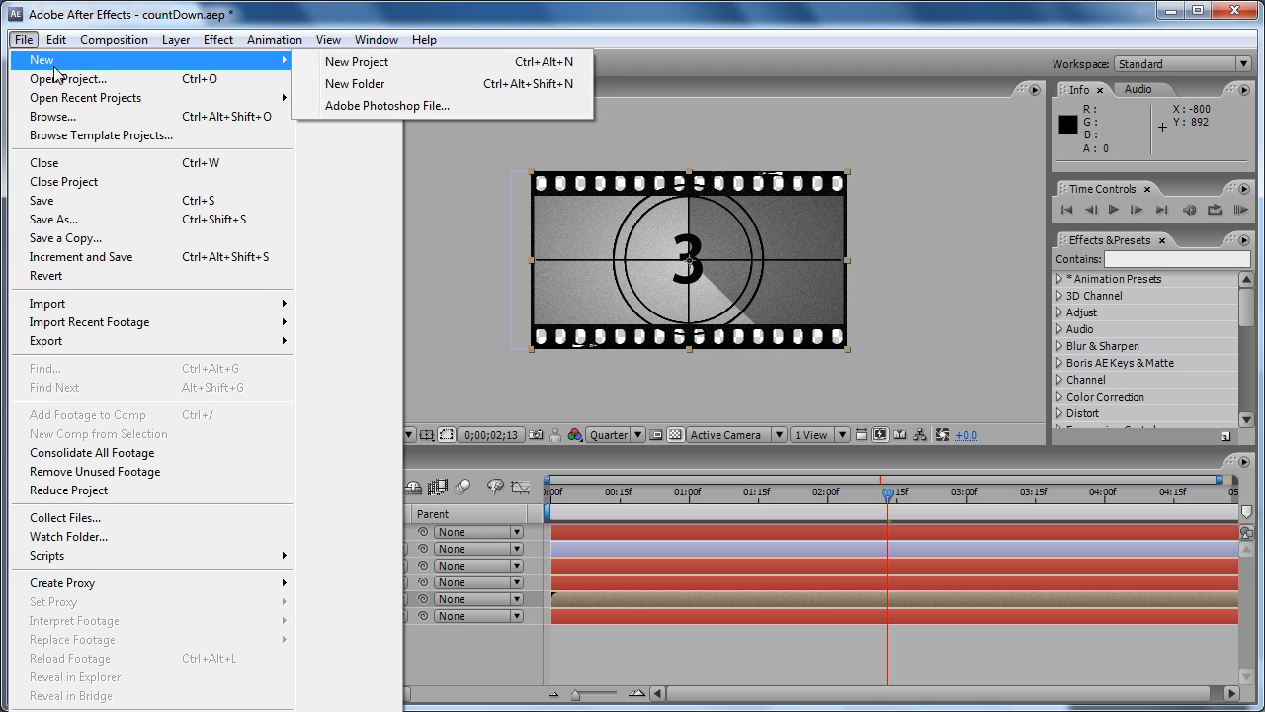
- Start a new empty project, saving the changes to countDown.aep before it closes
click(357, 63)
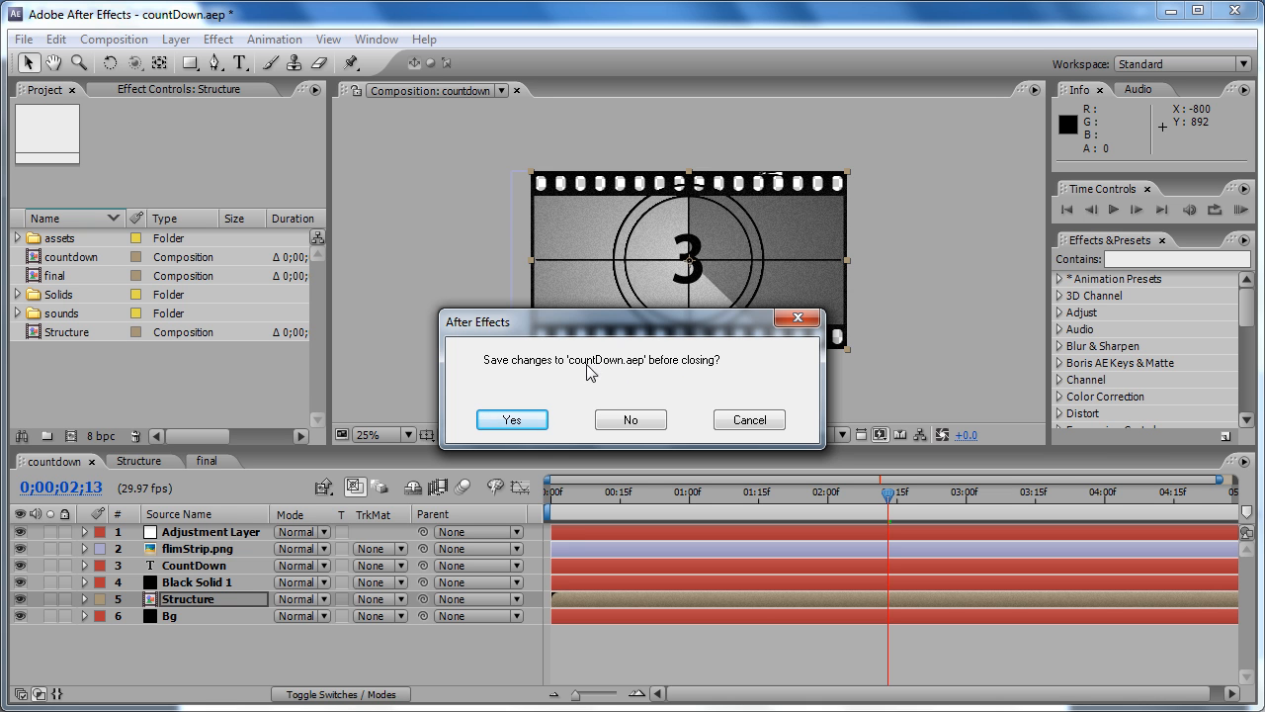
click(531, 420)
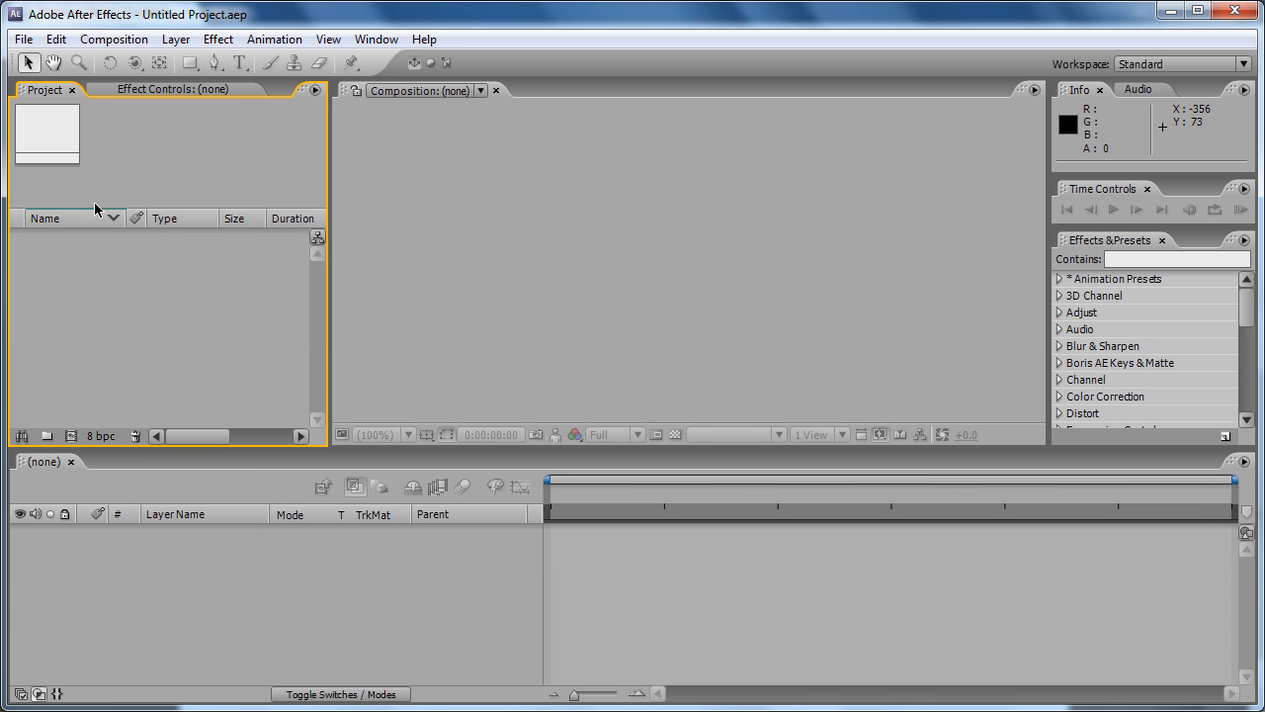
click(23, 43)
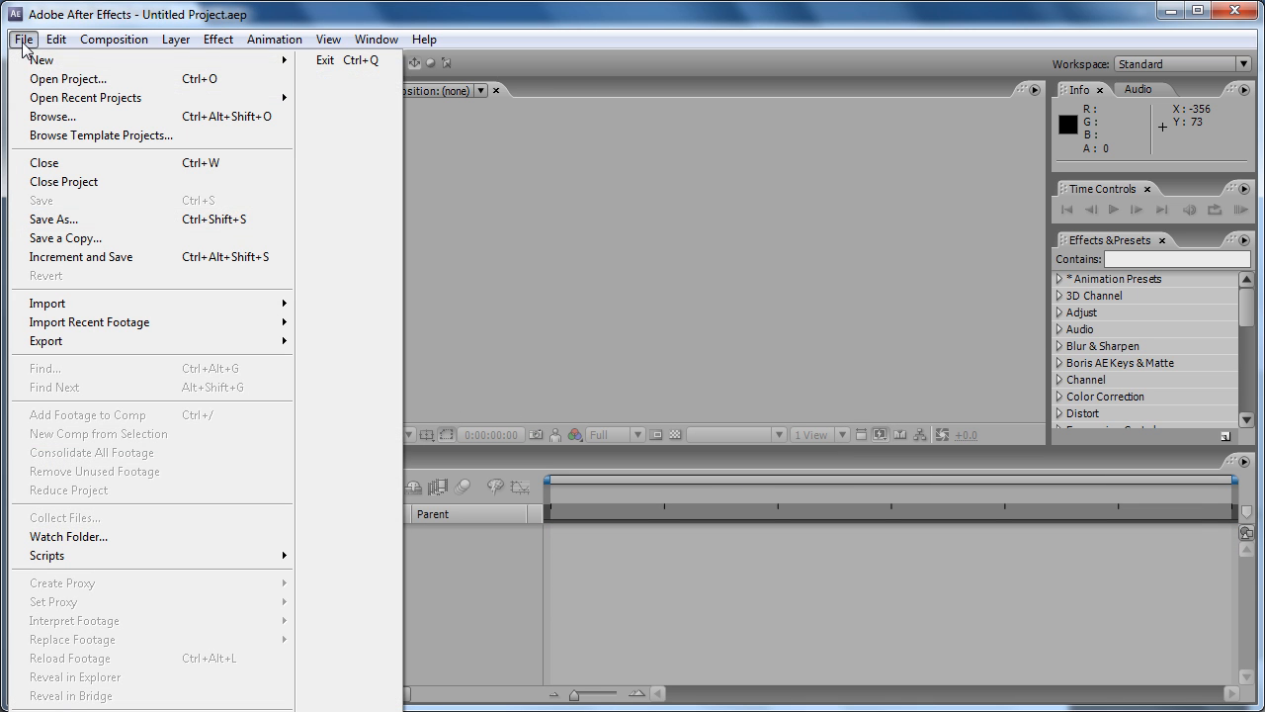
mouse_move(49, 60)
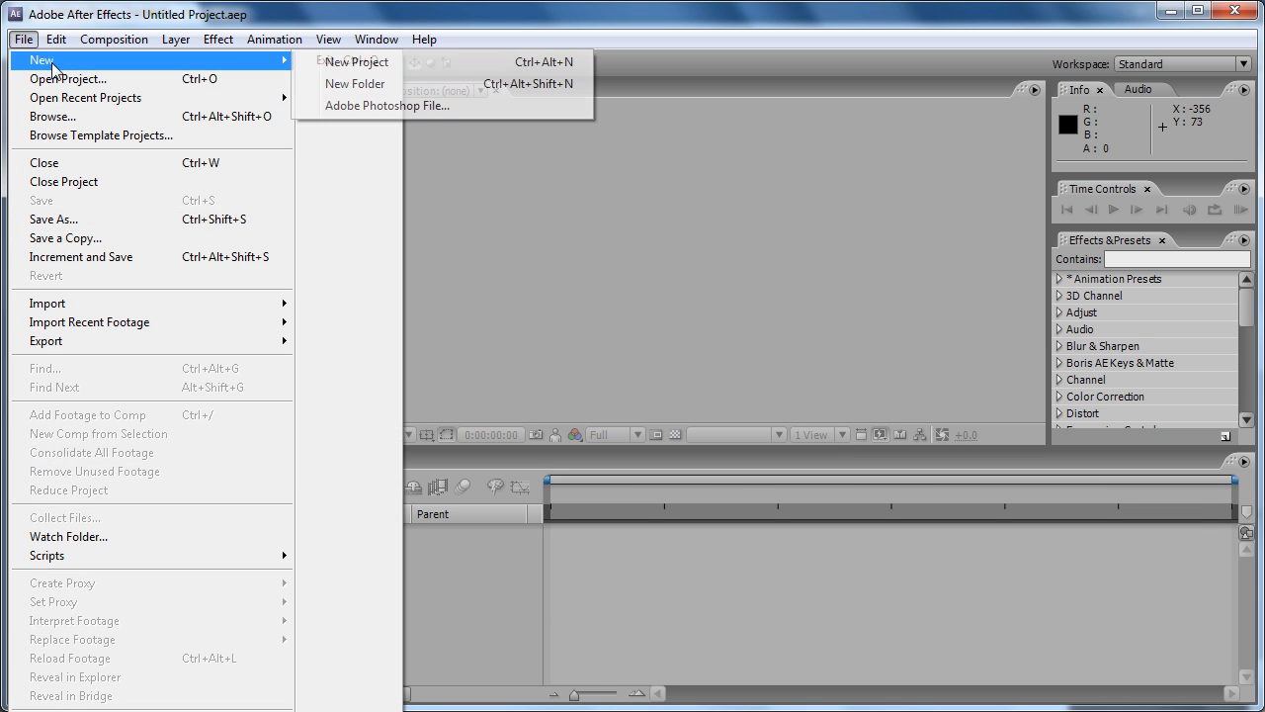
click(378, 65)
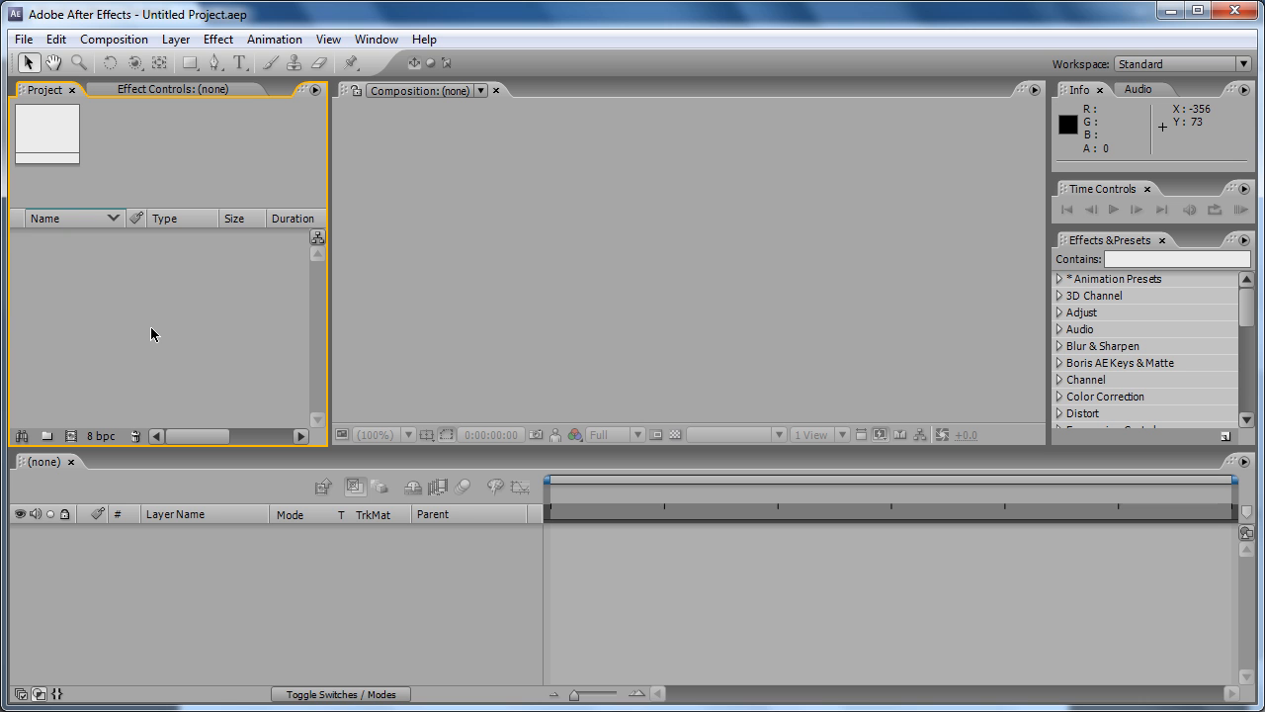
- Import beep1.wav, beepF.wav, flimStrip.png, projector.wav and structure.psd together as footage, interpreting the PSD's alpha as Straight - Unmatted
double_click(153, 334)
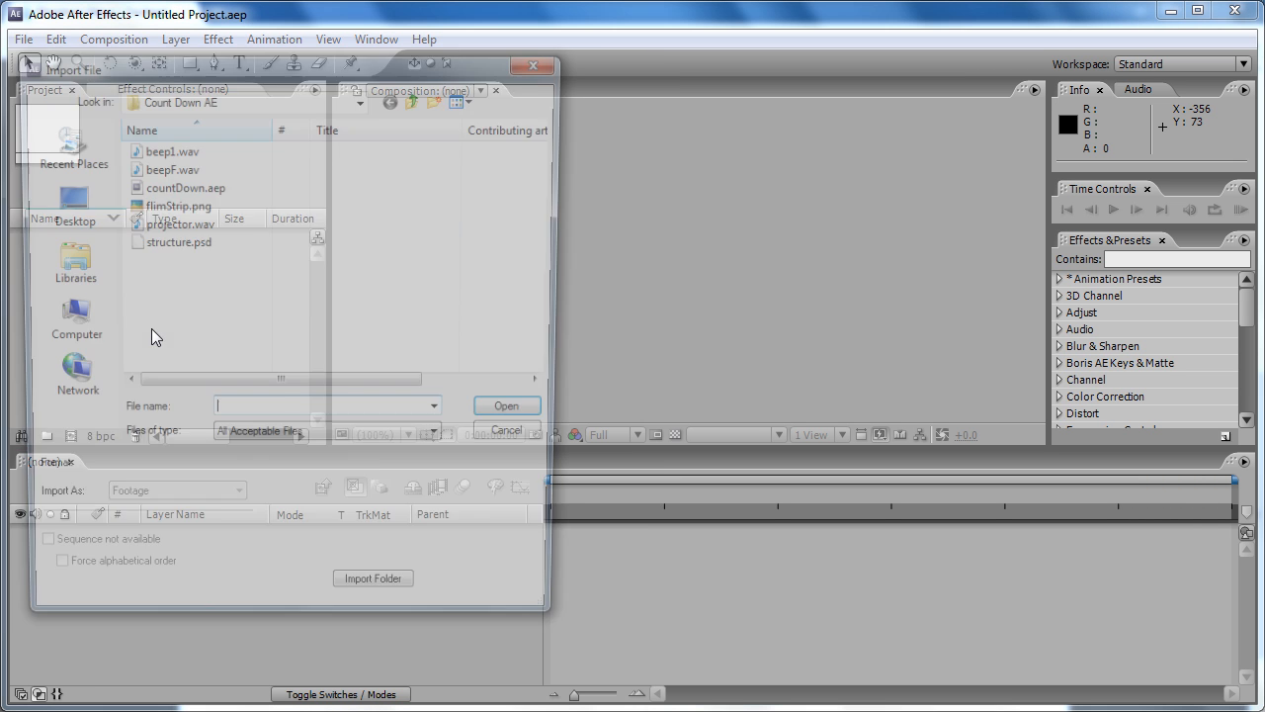
click(520, 441)
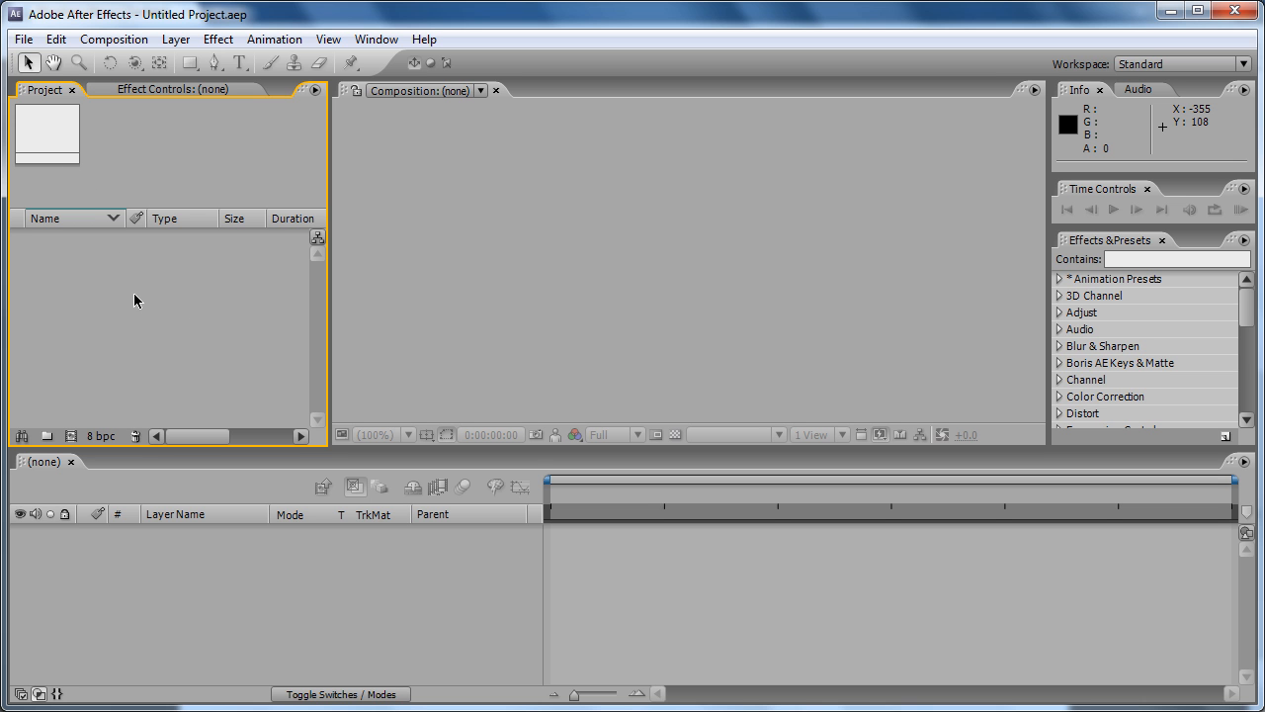
click(24, 40)
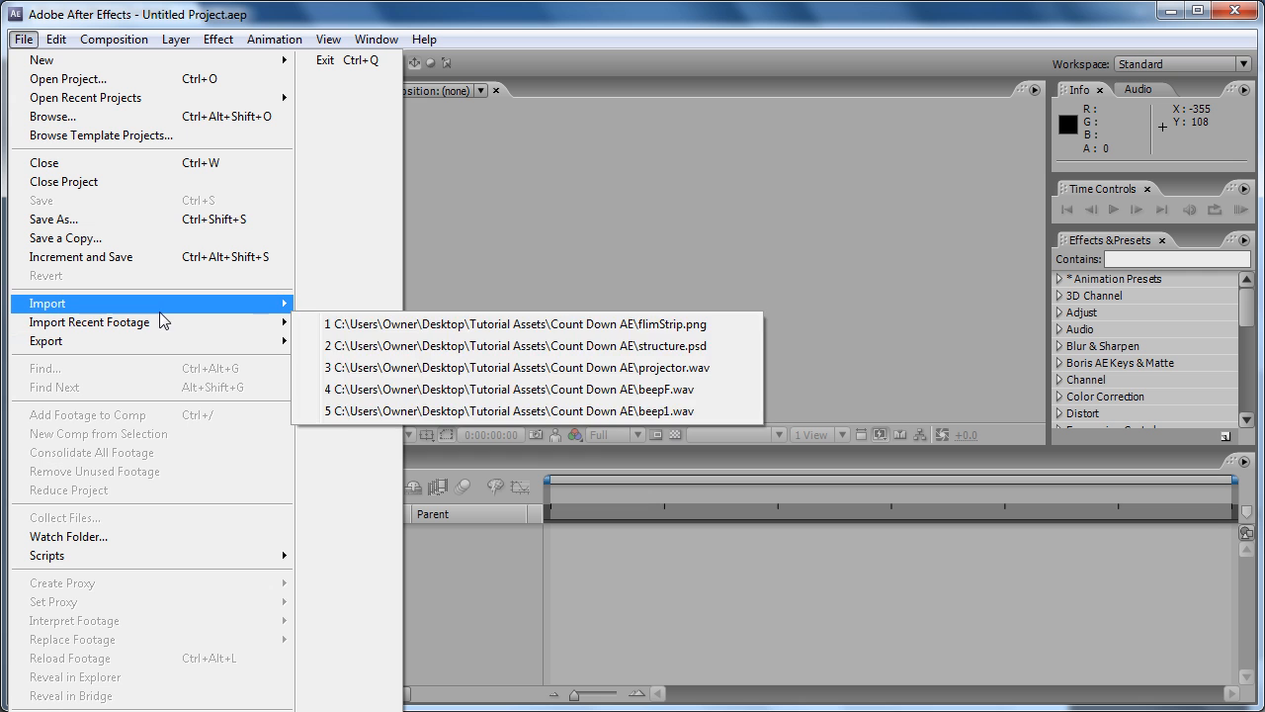
mouse_move(160, 312)
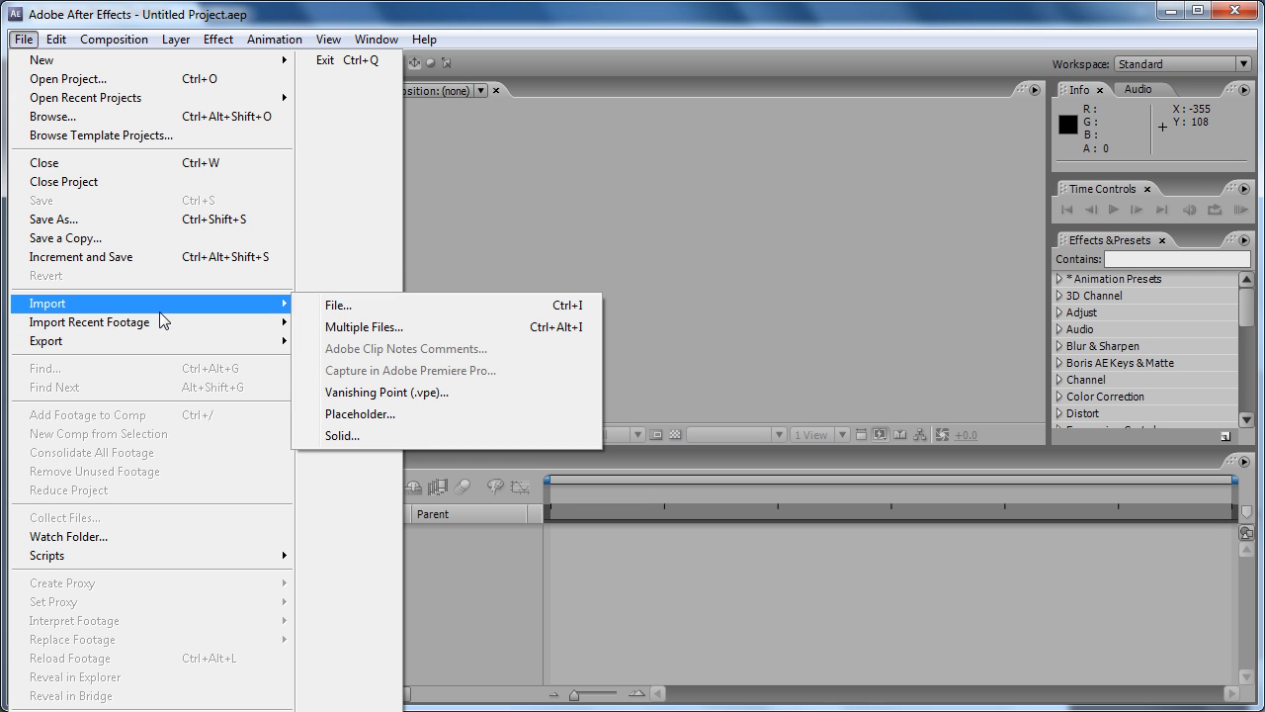
click(384, 330)
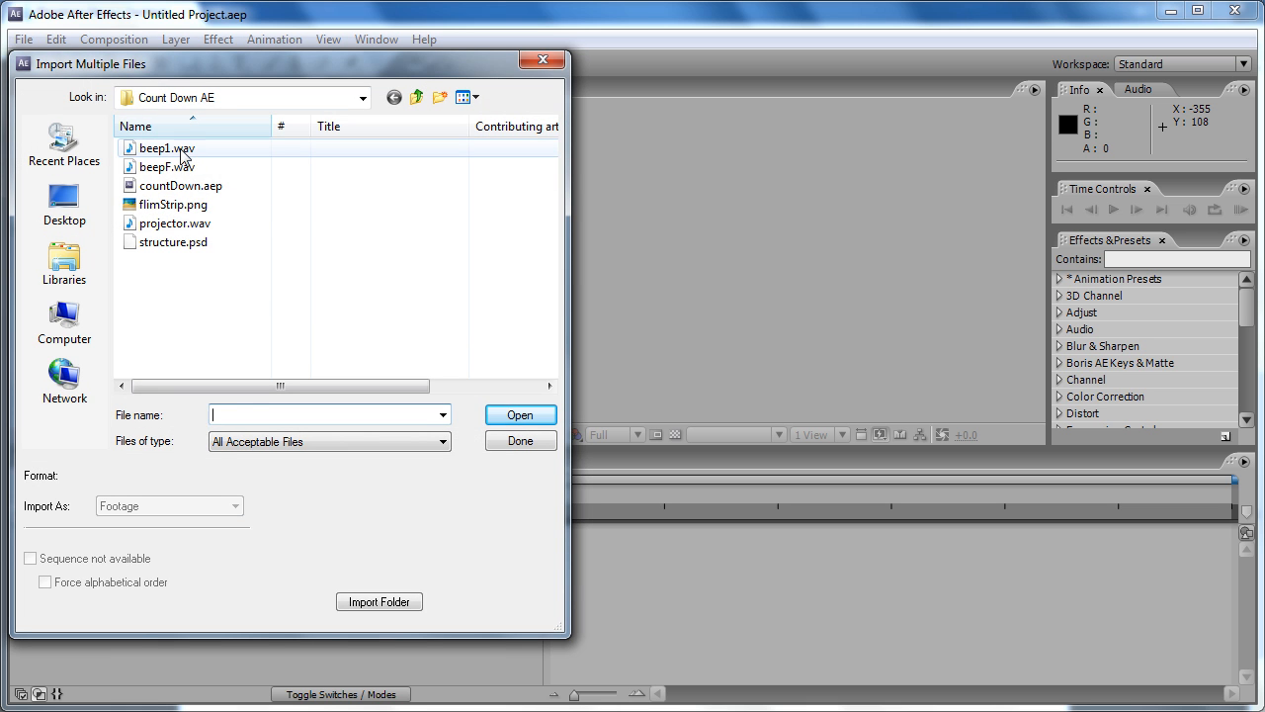
click(185, 152)
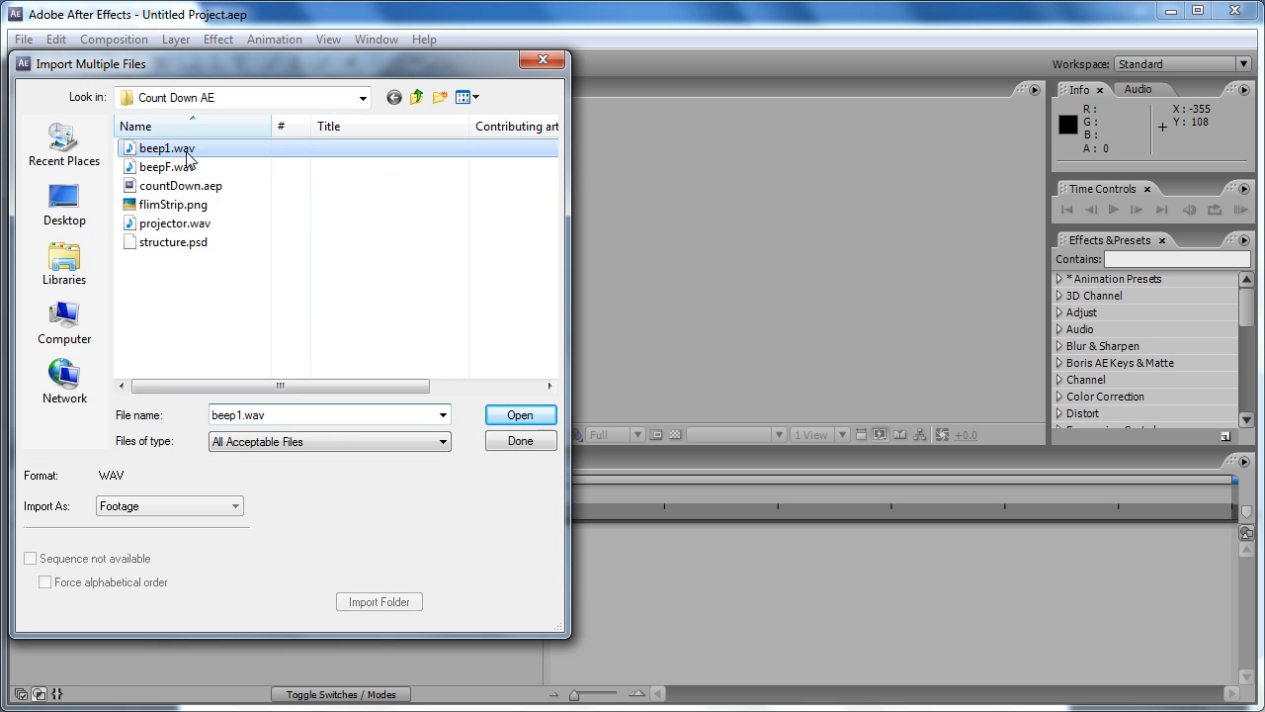
ctrl+click(196, 168)
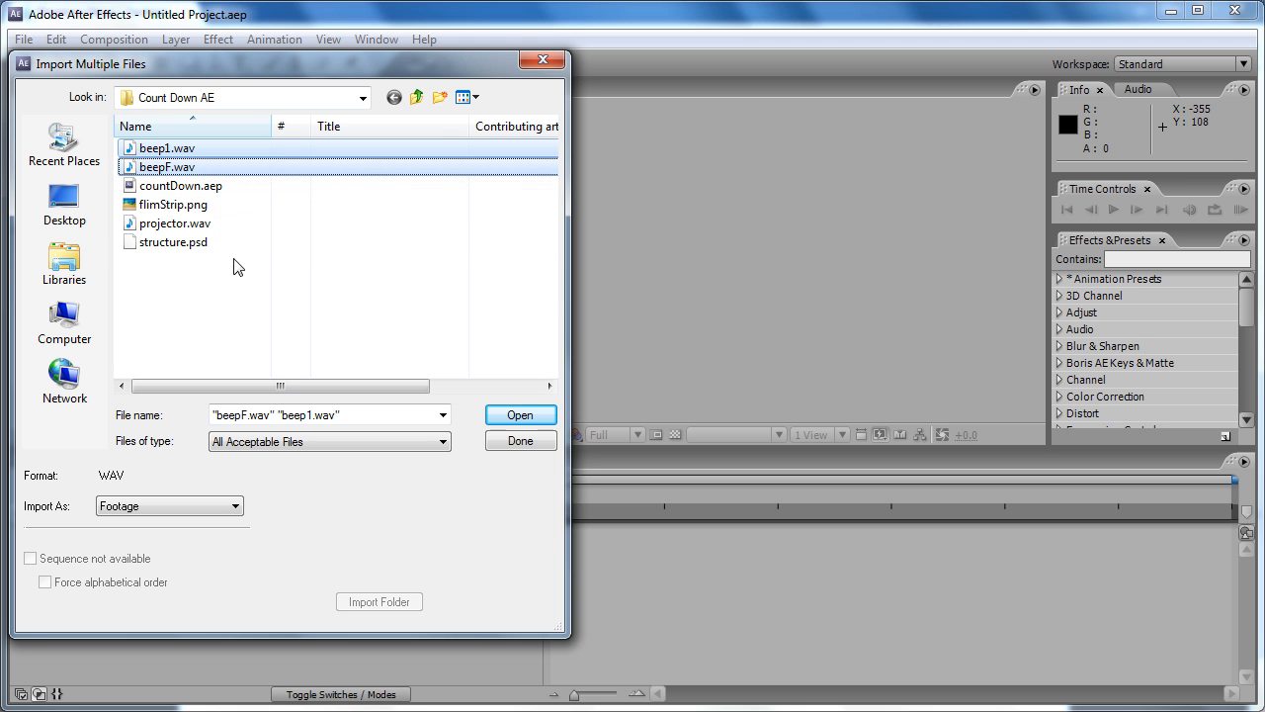
ctrl+click(197, 208)
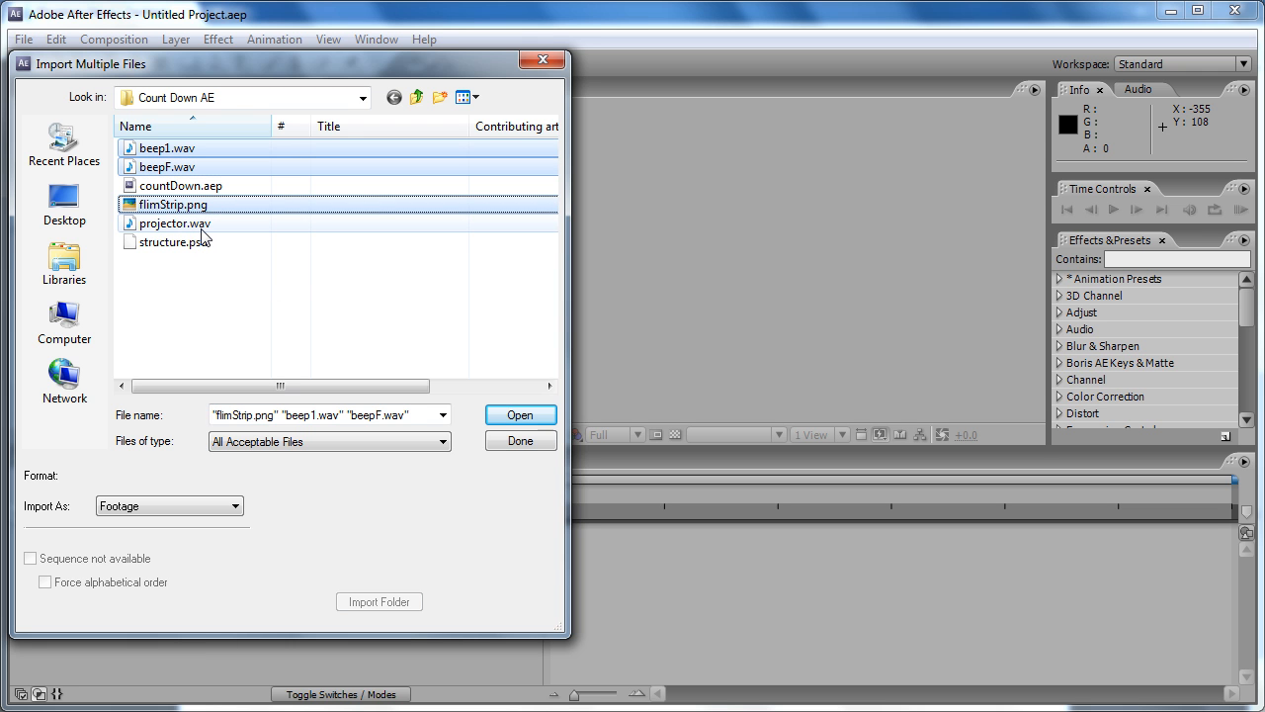
ctrl+click(204, 227)
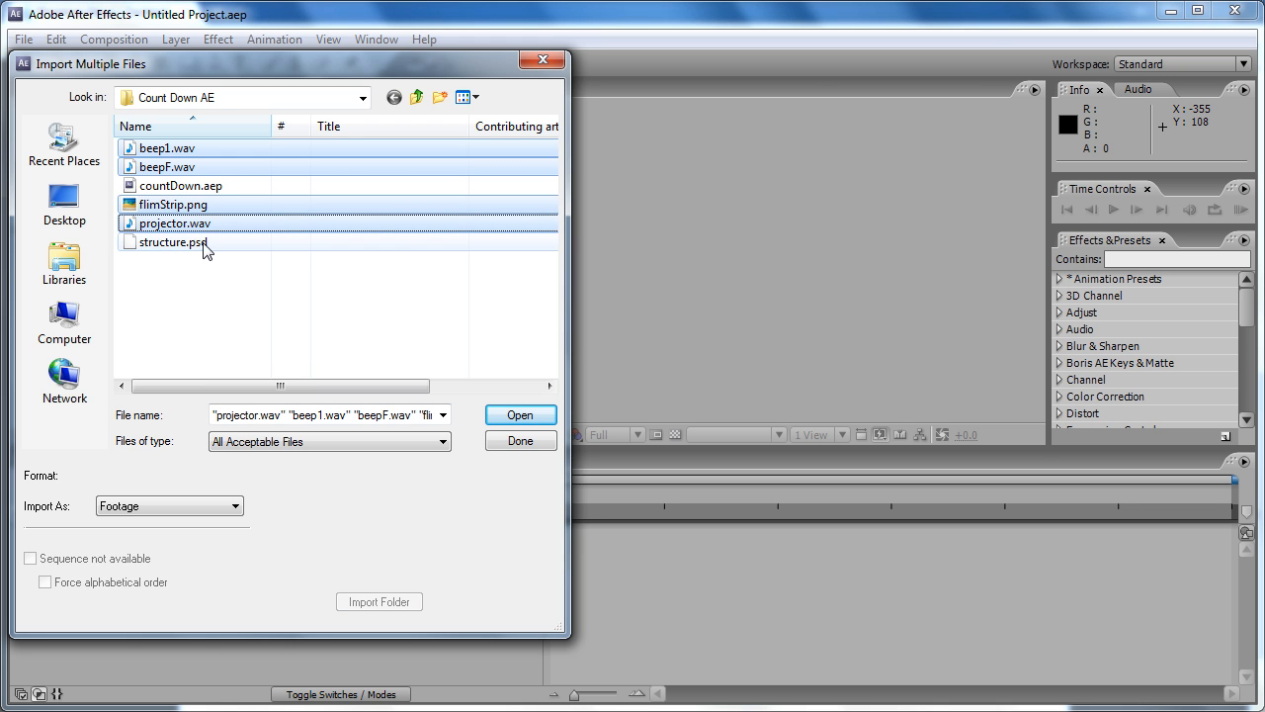
ctrl+click(203, 246)
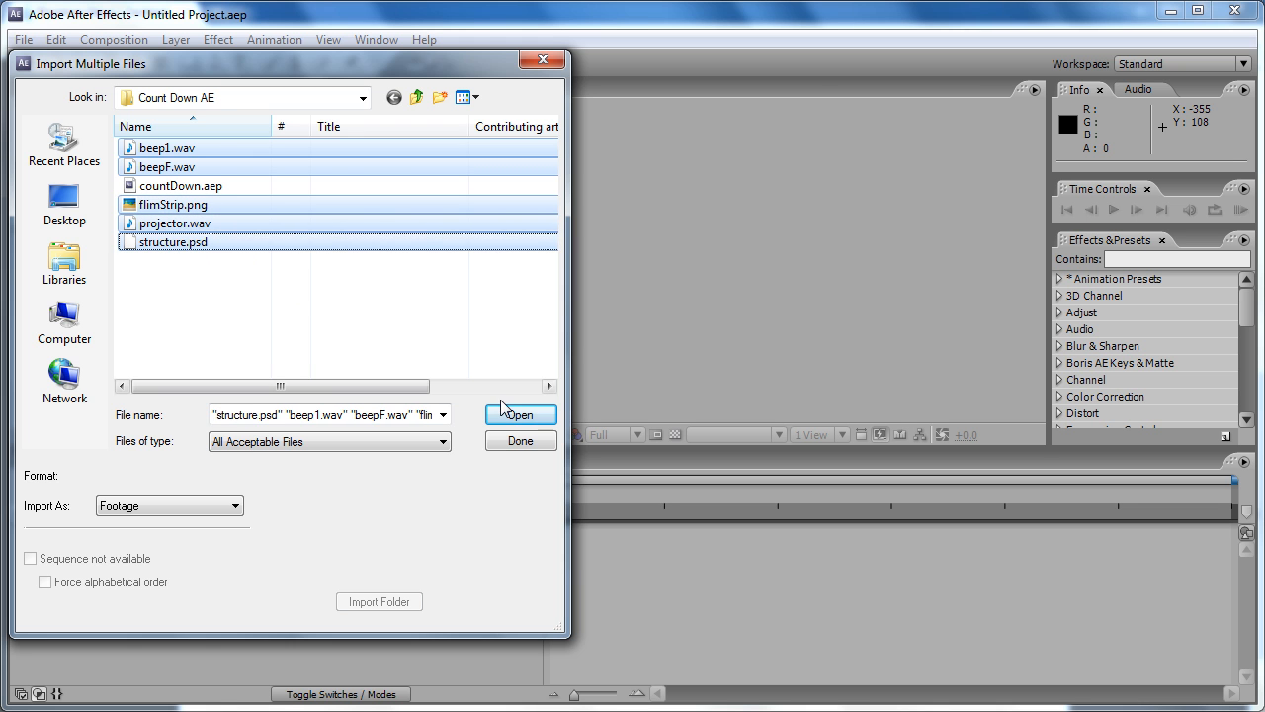
click(529, 415)
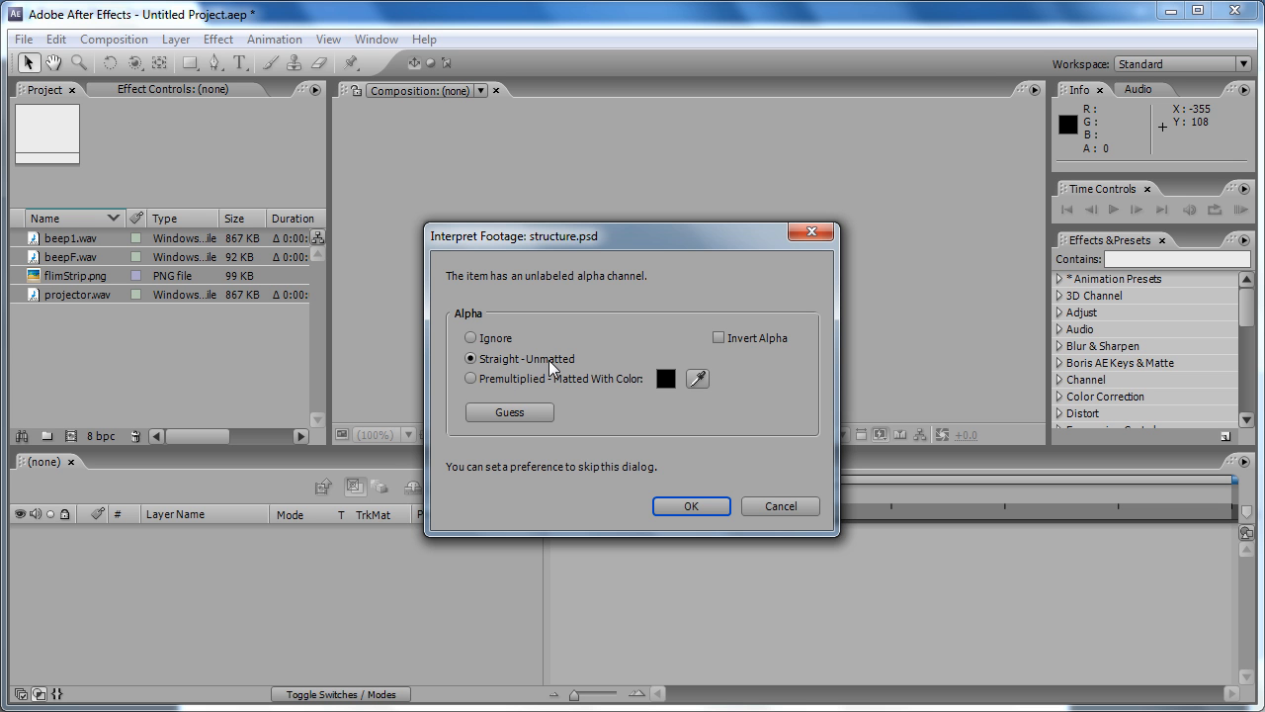
click(710, 506)
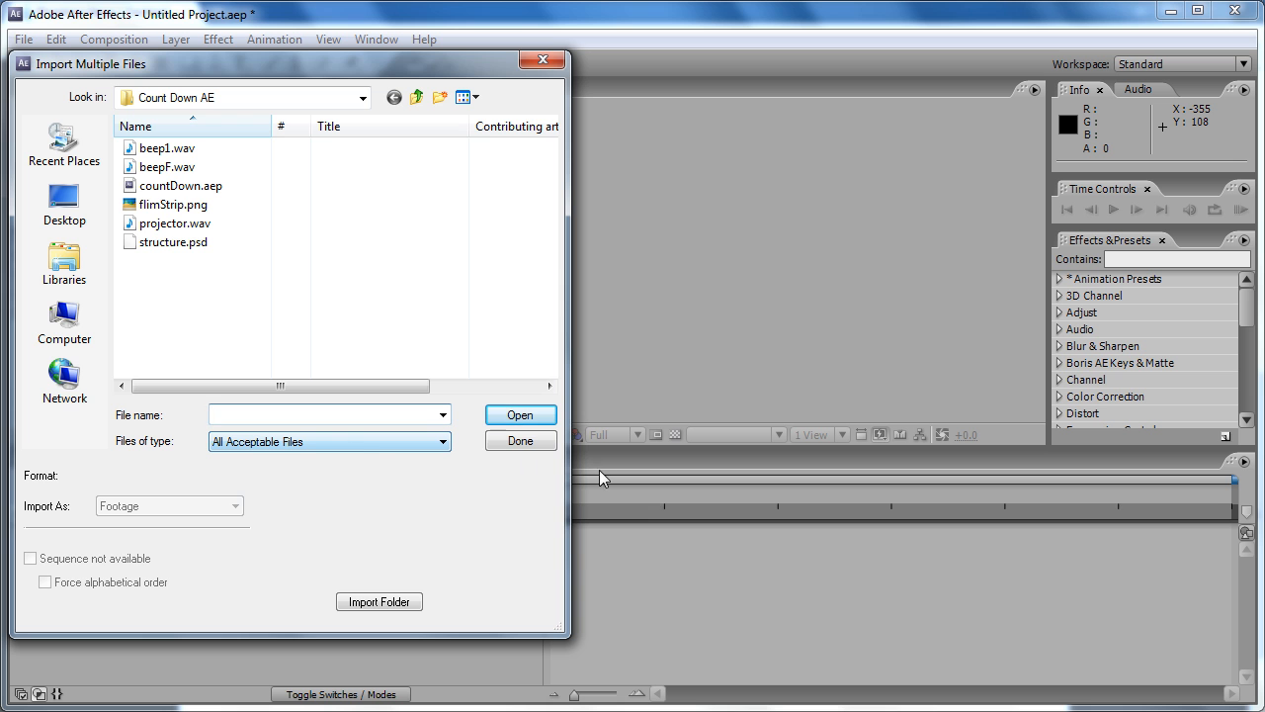
click(536, 438)
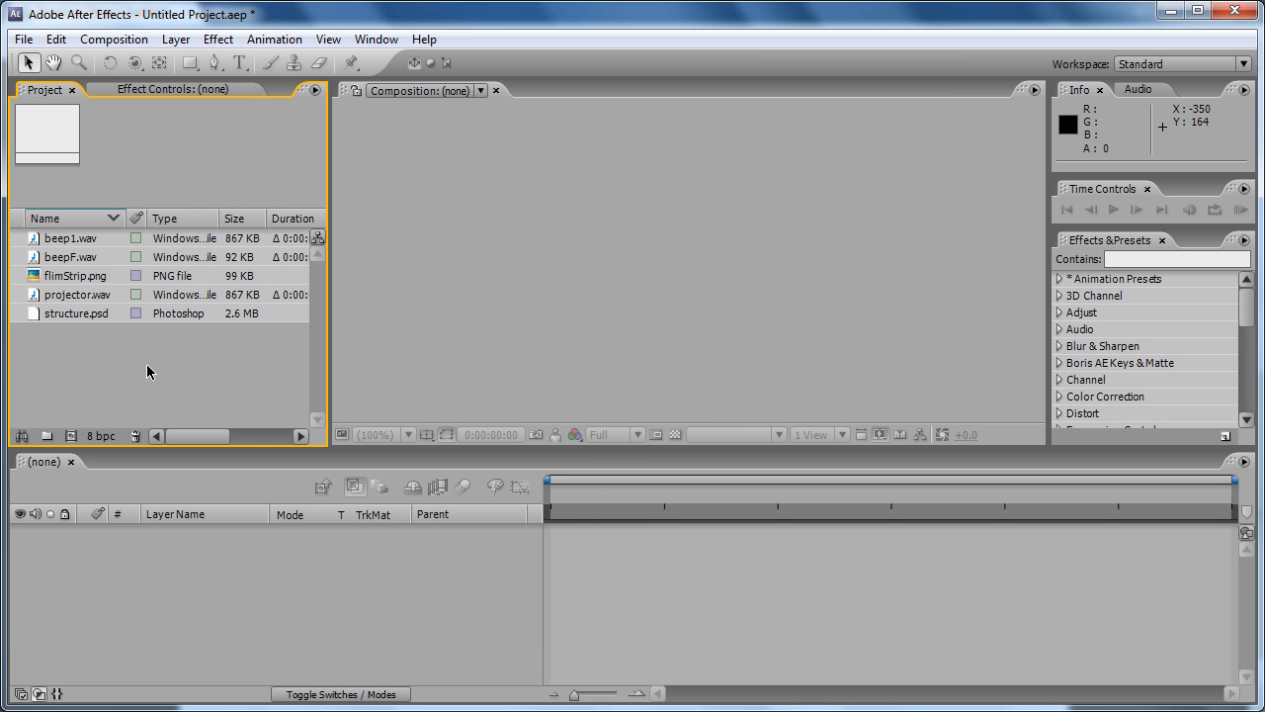
- Create a composition named countdown at 1280 x 720 pixels with a duration of 0;00;05;00
click(71, 436)
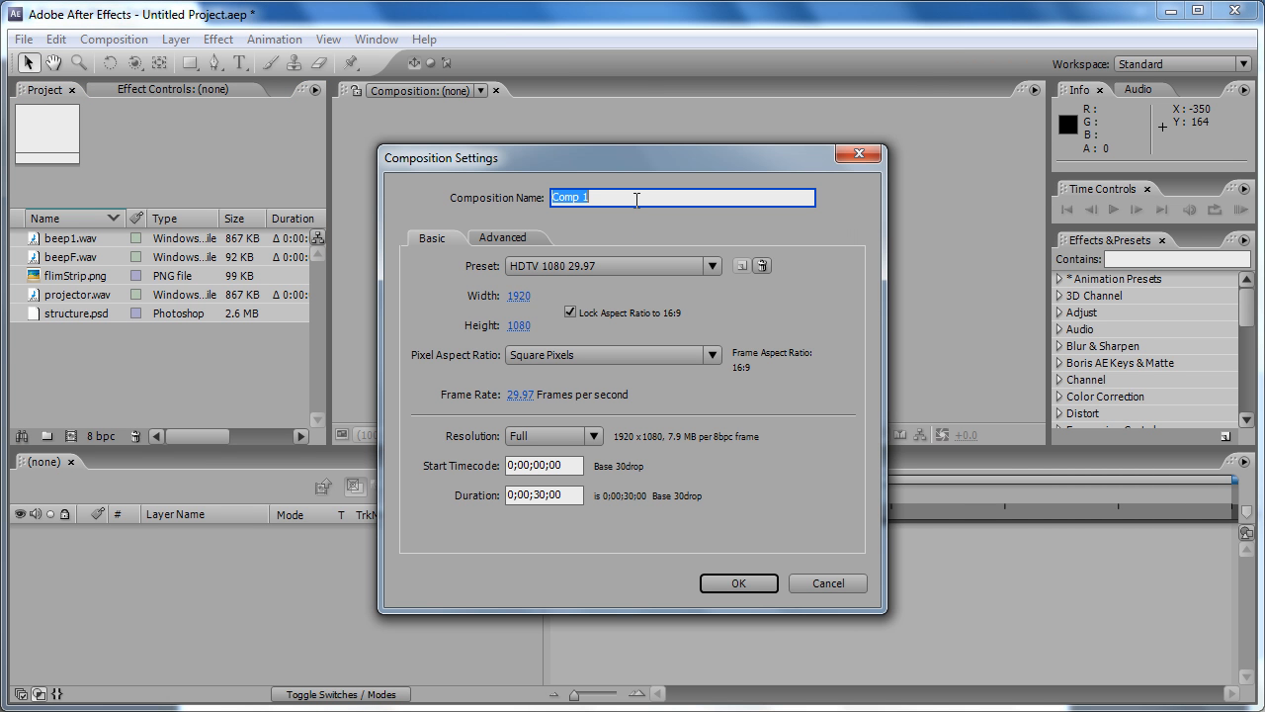
text(countdown)
click(521, 297)
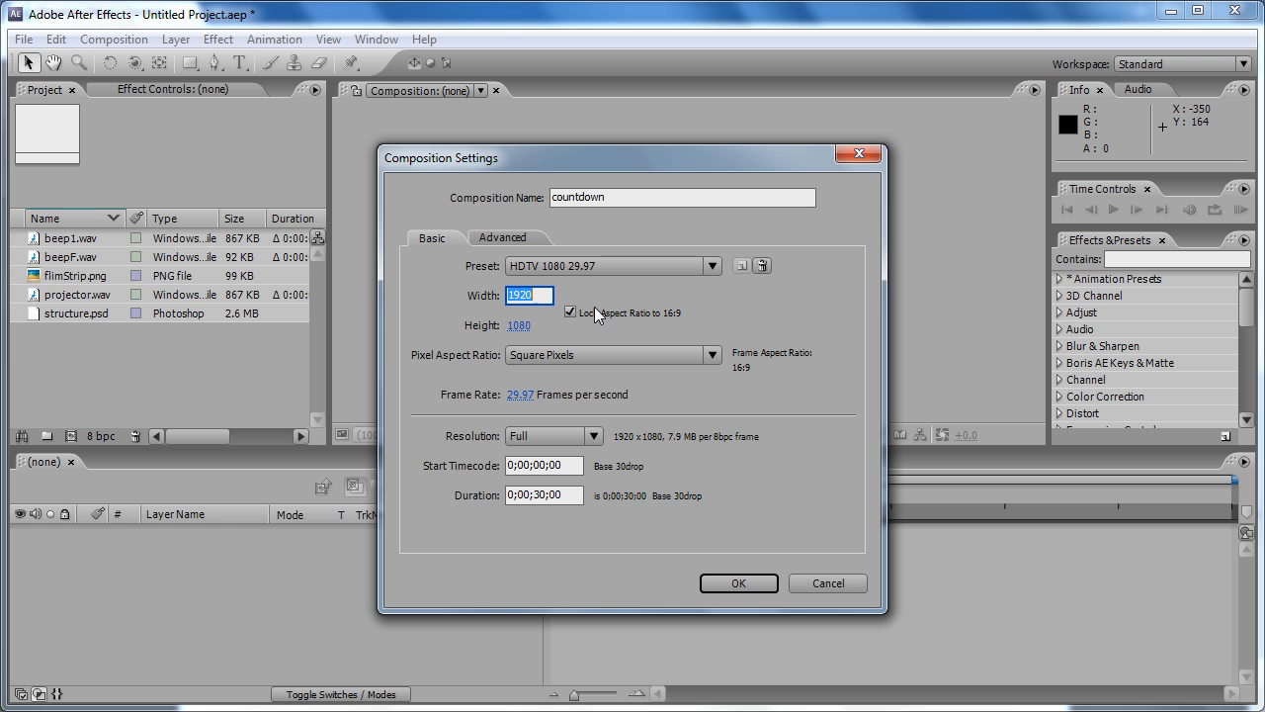
text(1280)
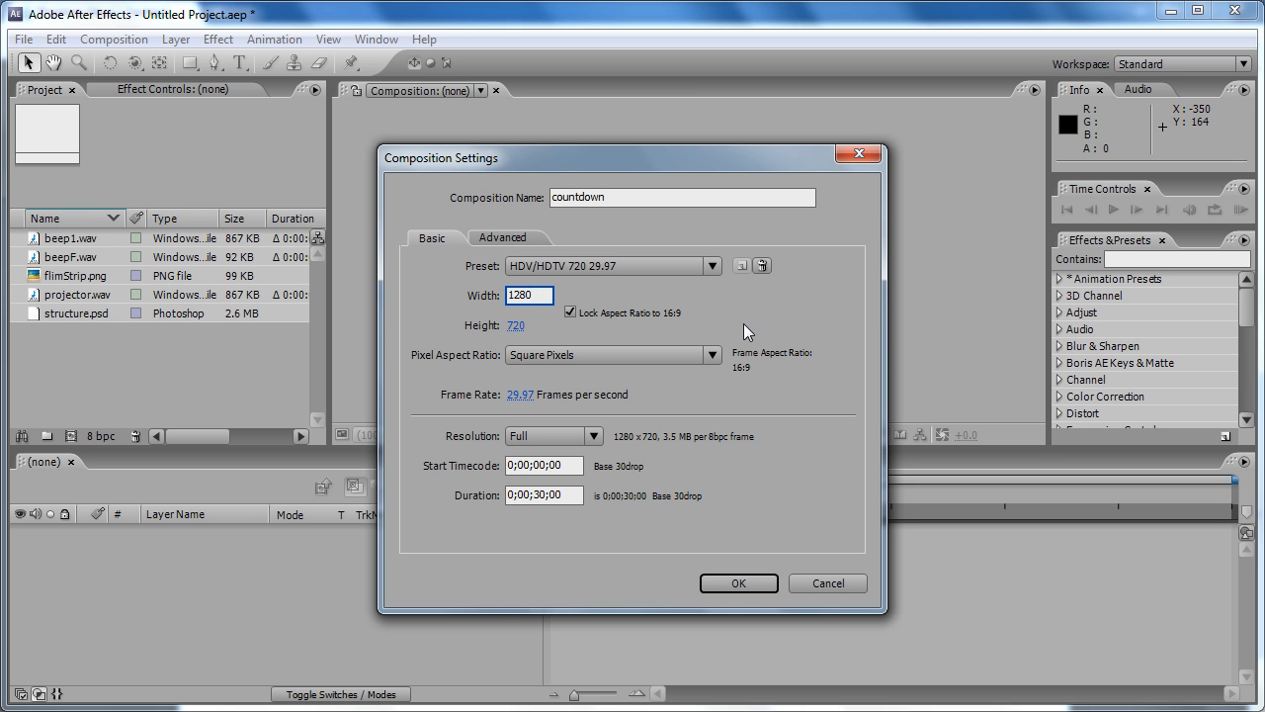
click(542, 495)
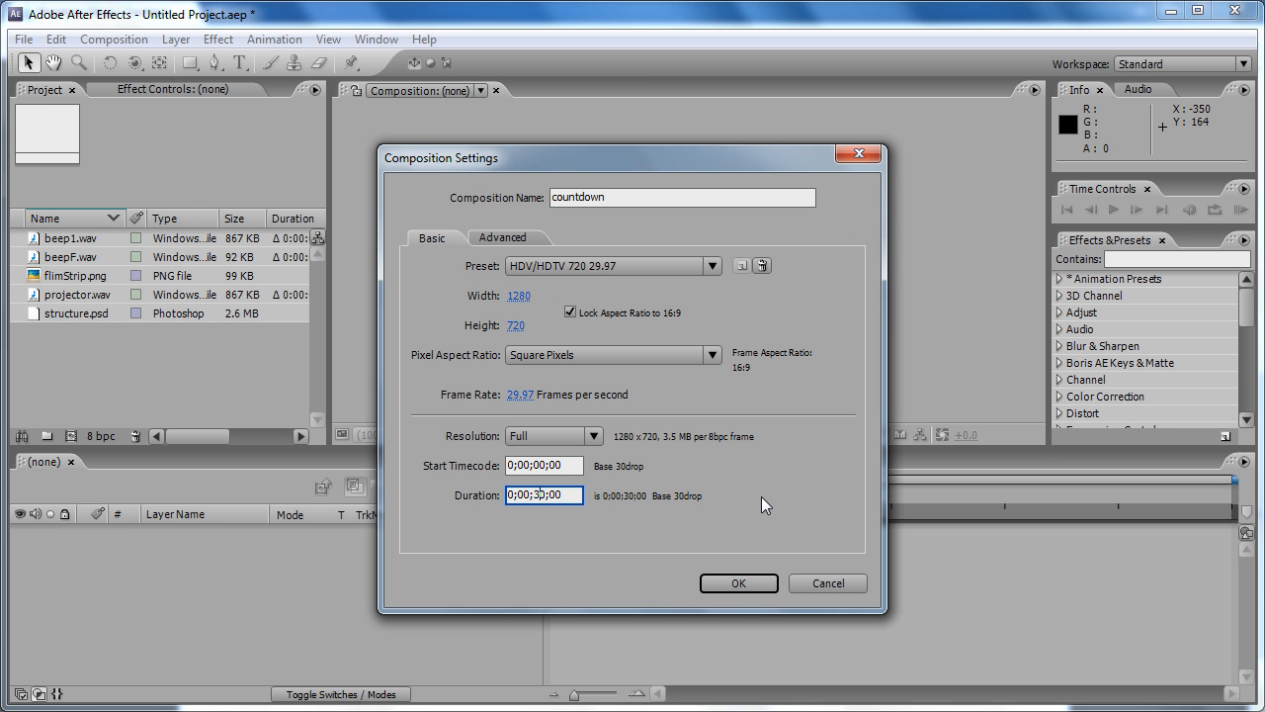
key(BackSpace)
key(BackSpace)
key(BackSpace)
text(05)
click(739, 583)
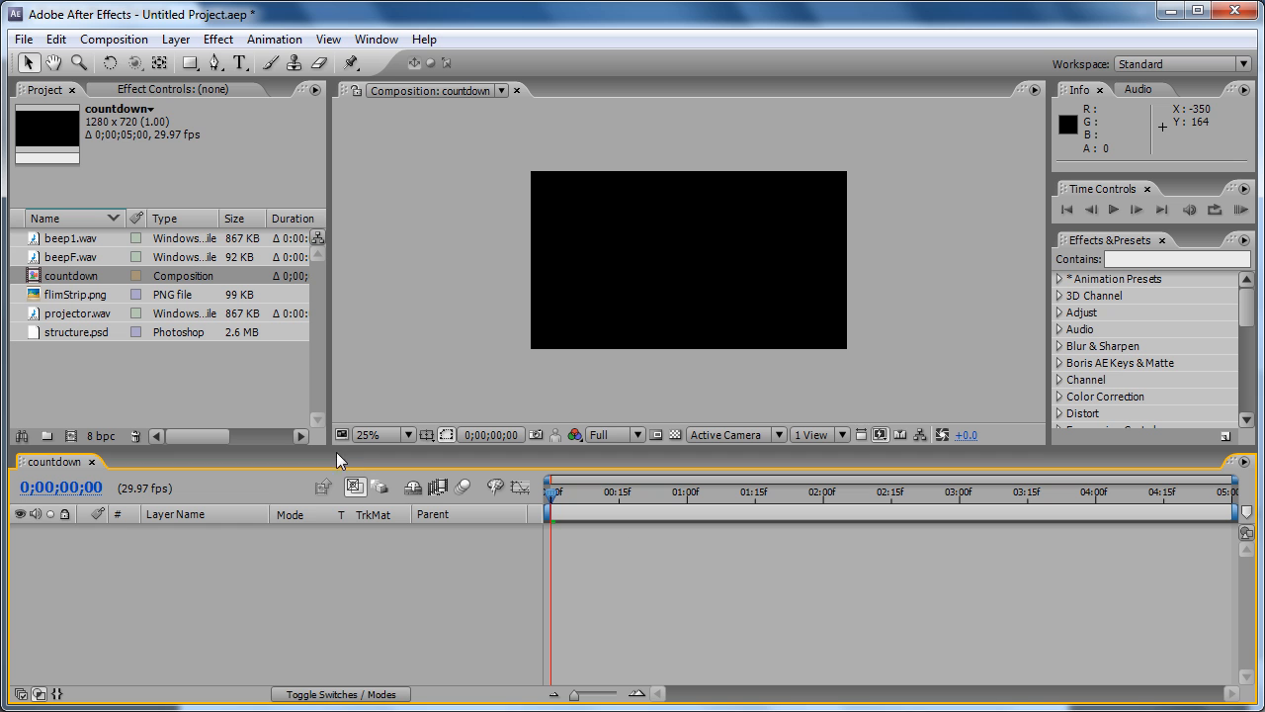
- Add a black (000000) solid layer named BG to the countdown composition, at 1280 x 720 pixels
click(242, 408)
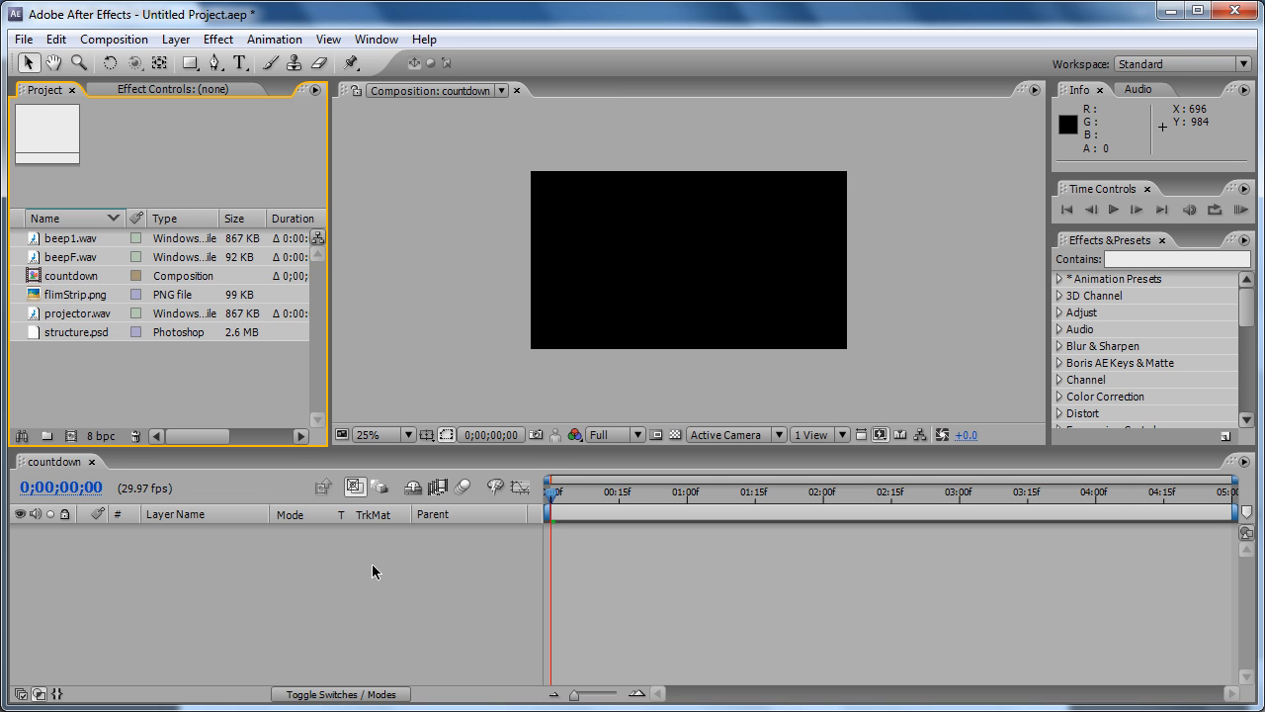
click(176, 41)
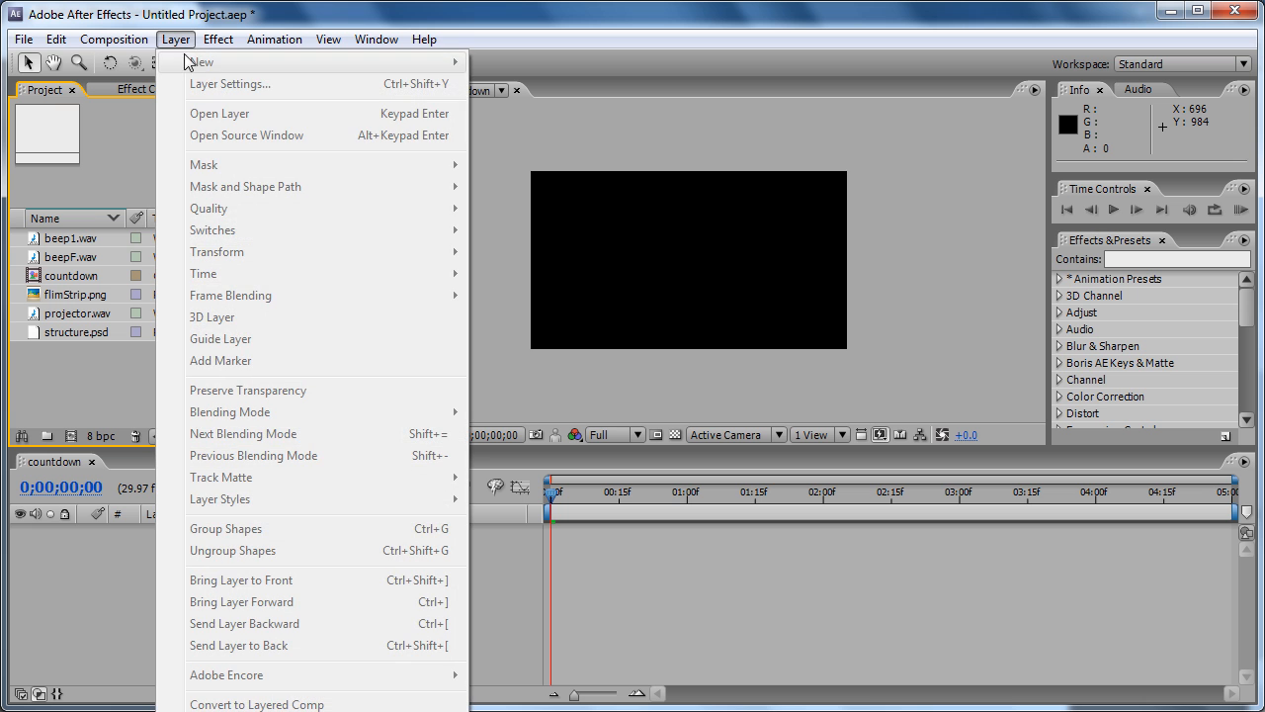
click(113, 618)
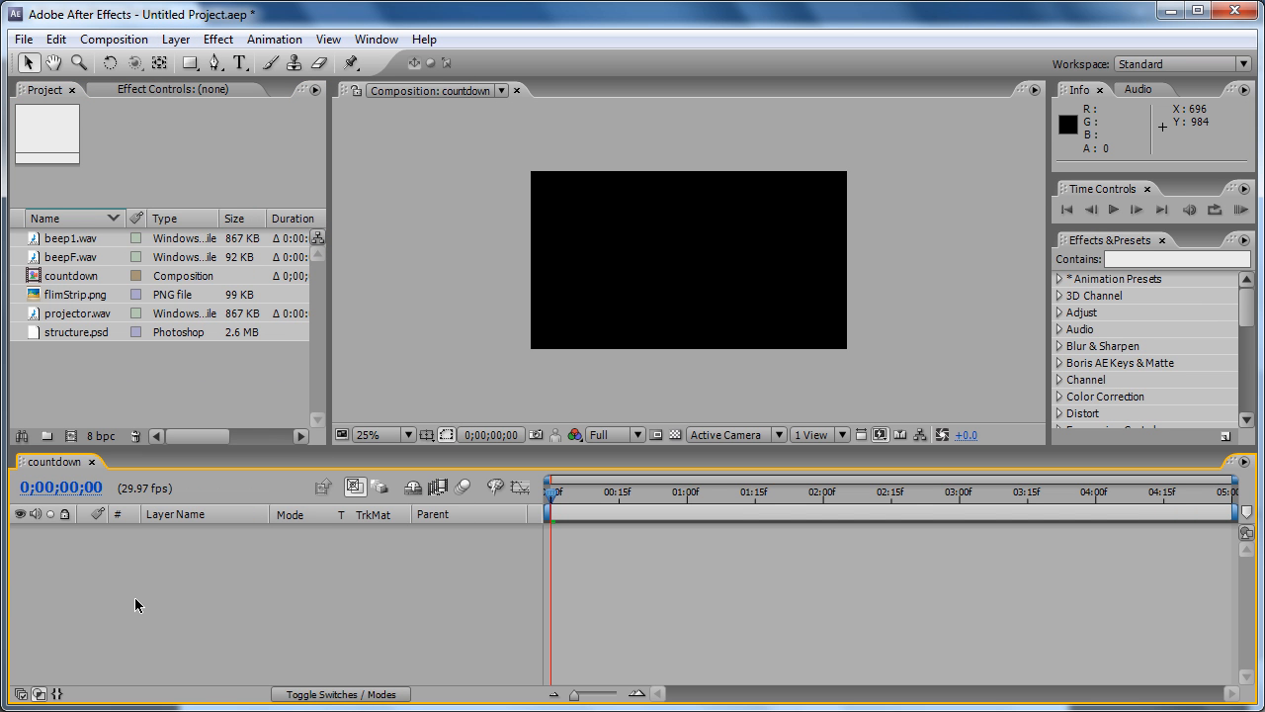
click(175, 41)
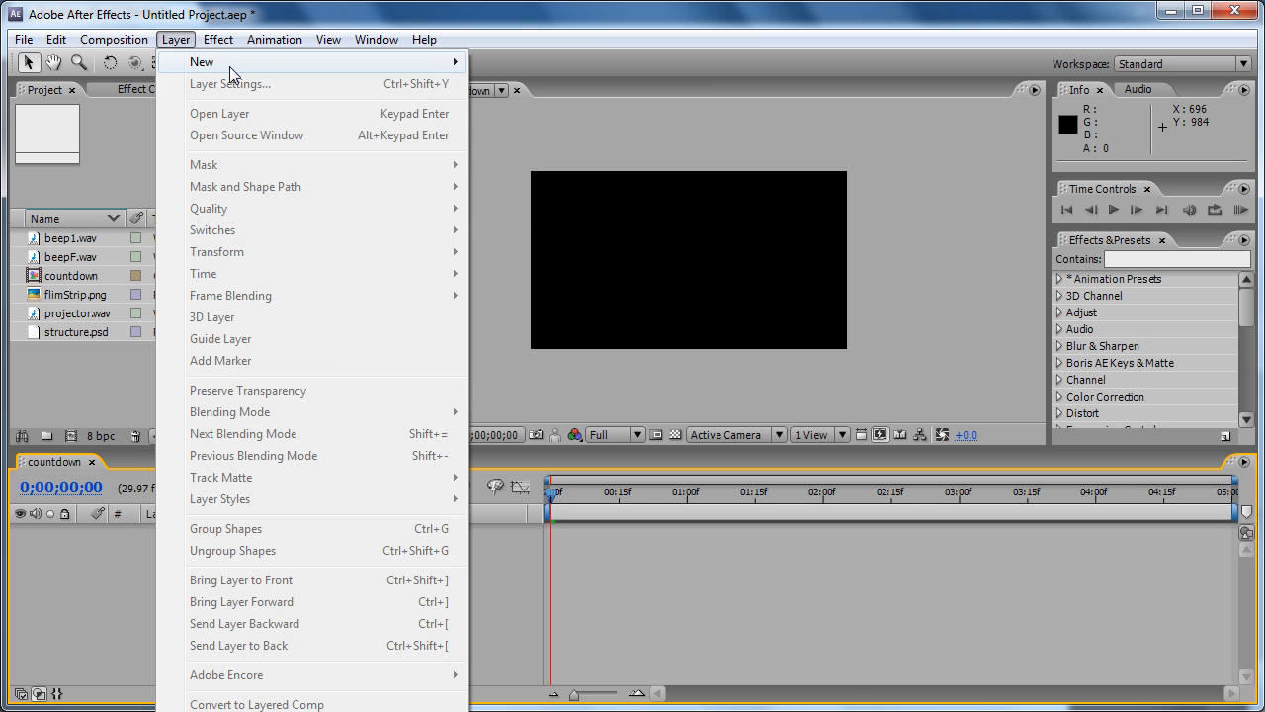
mouse_move(232, 66)
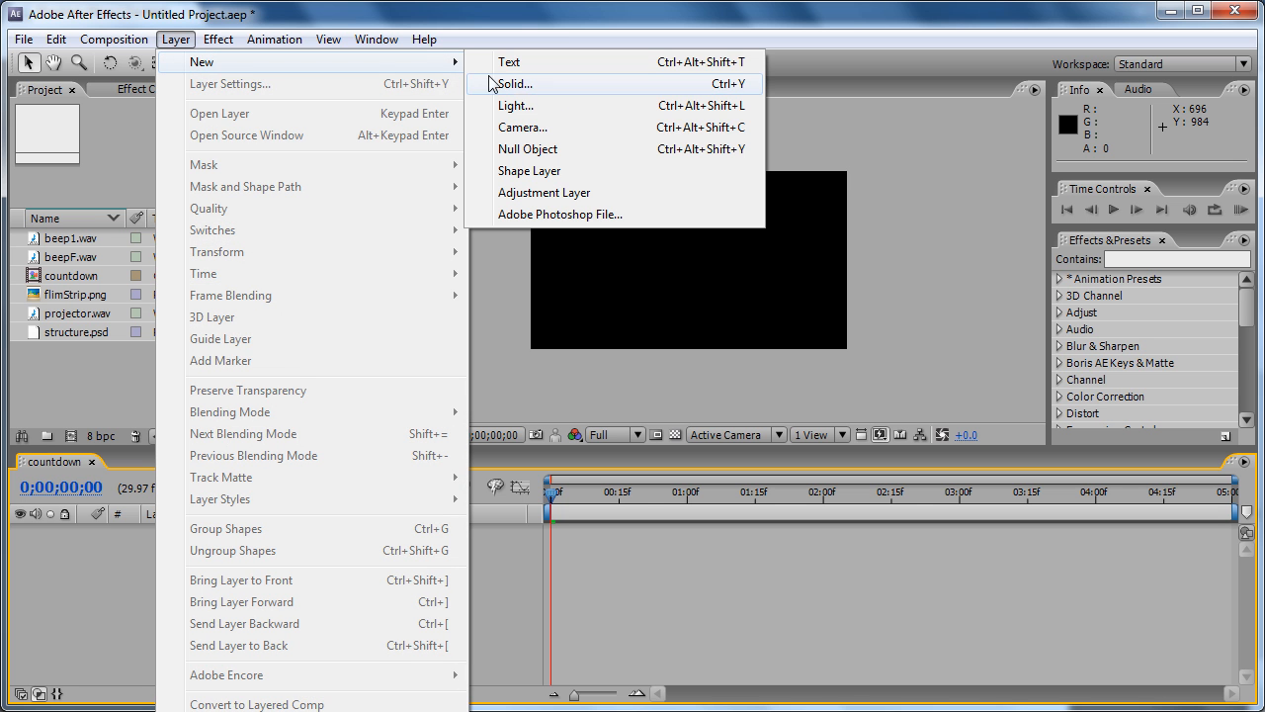
click(540, 89)
text(BG)
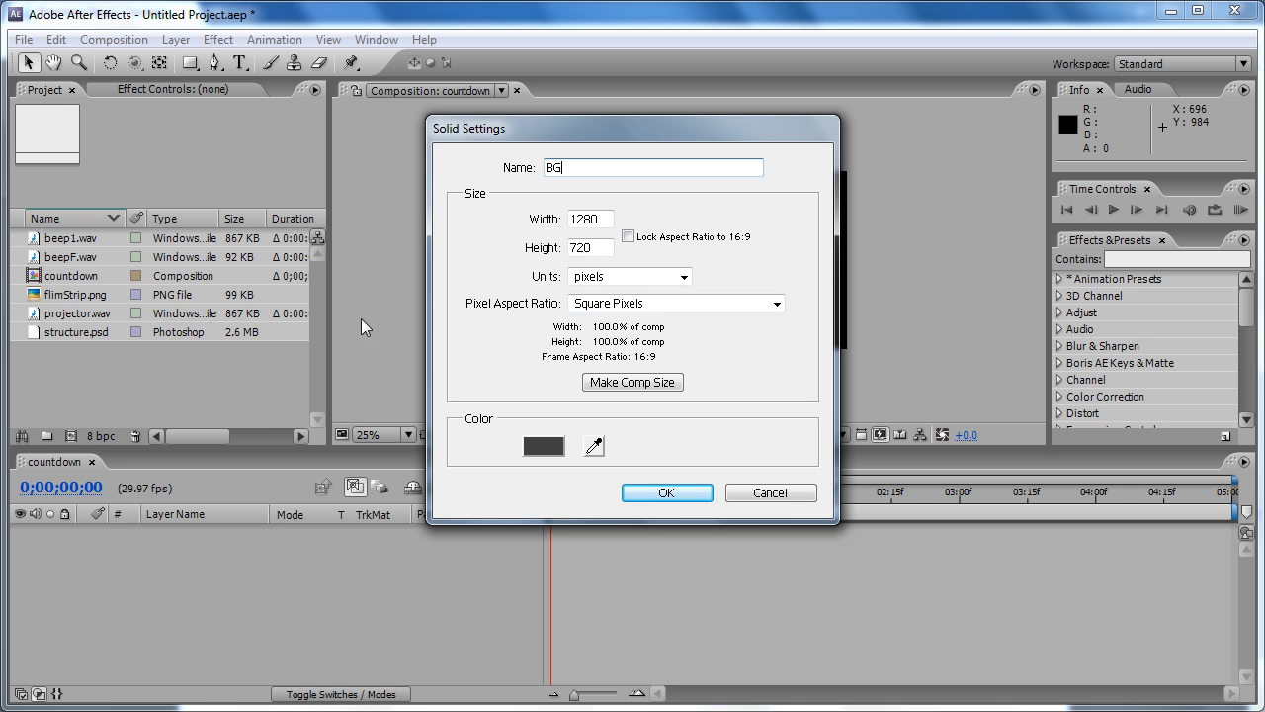
click(553, 450)
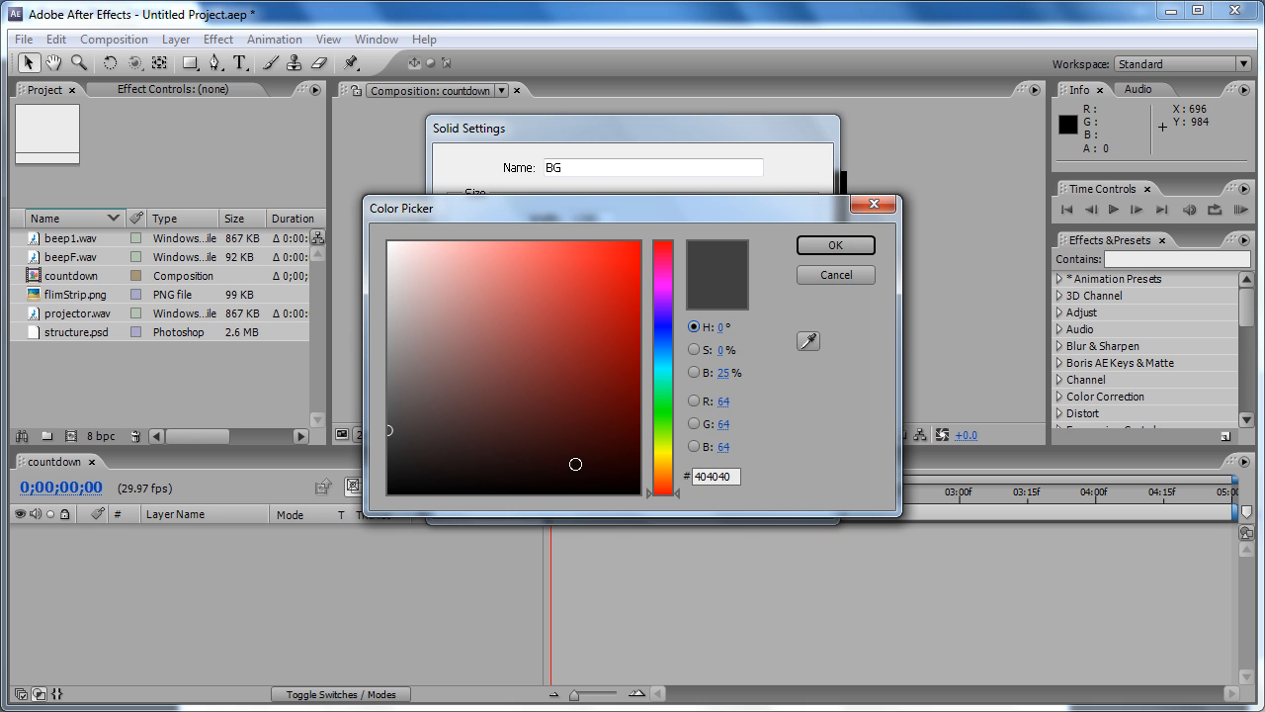
drag(600, 461, 755, 538)
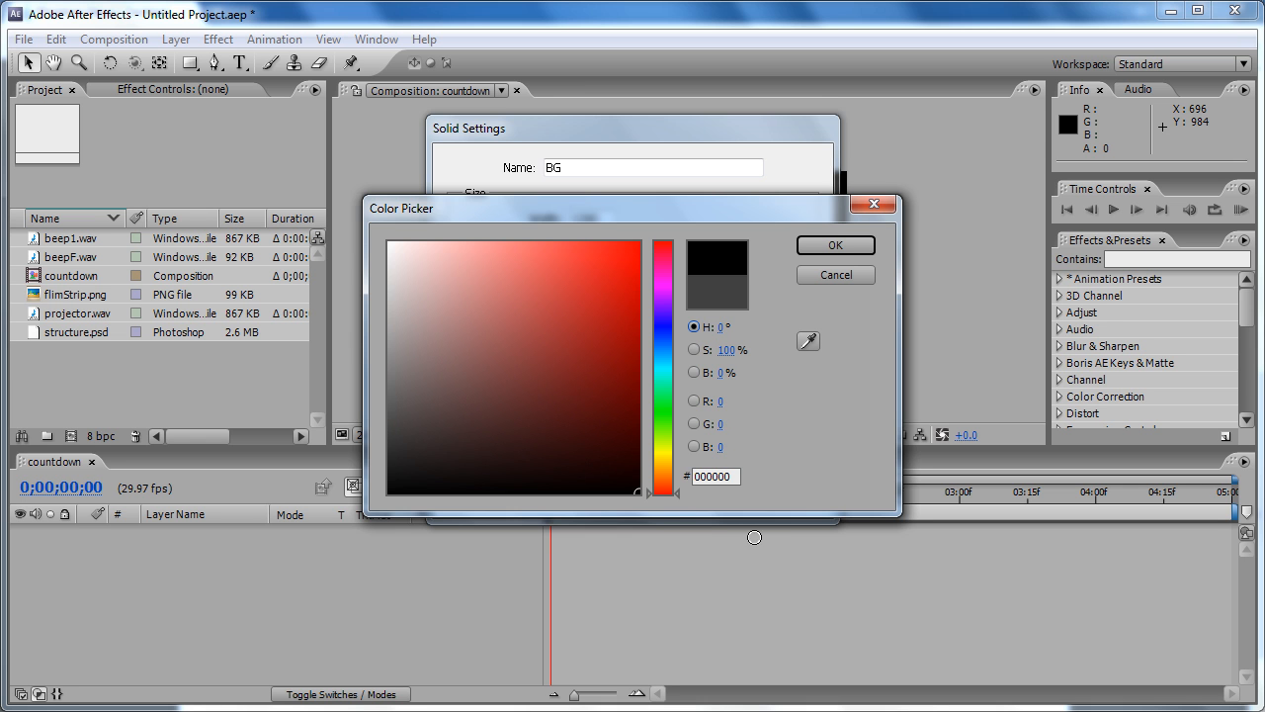
click(847, 246)
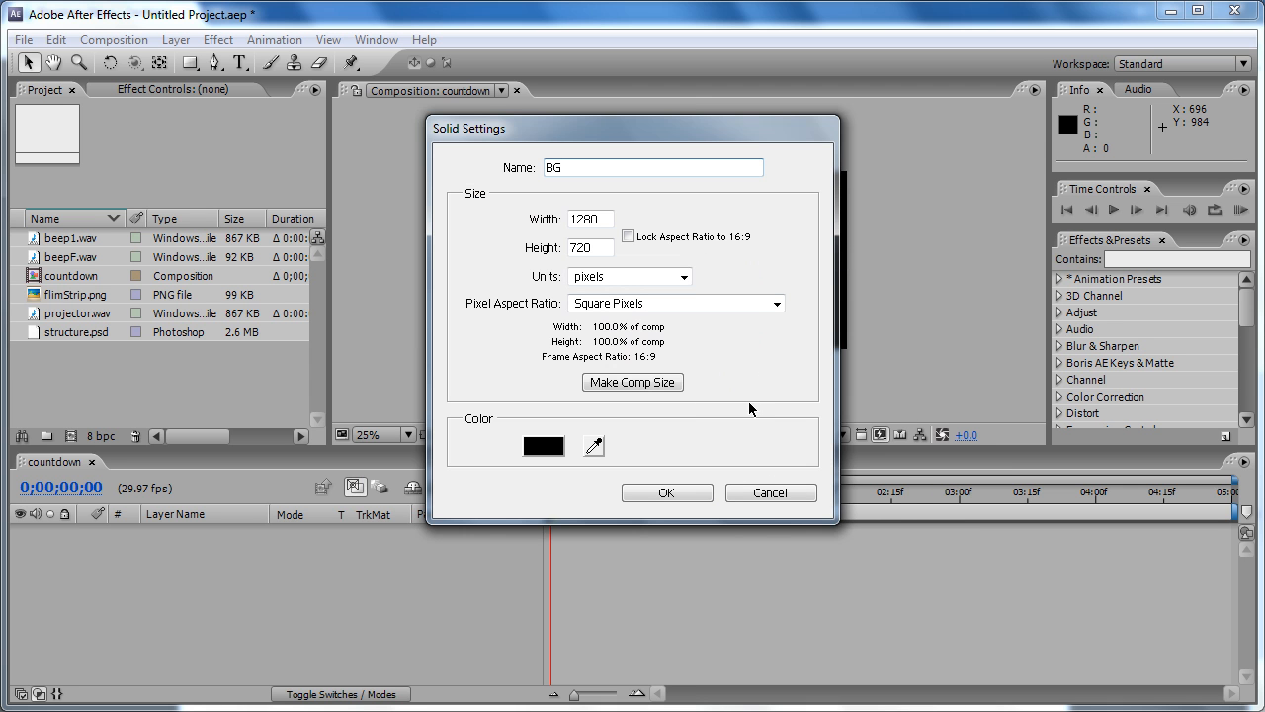
click(671, 491)
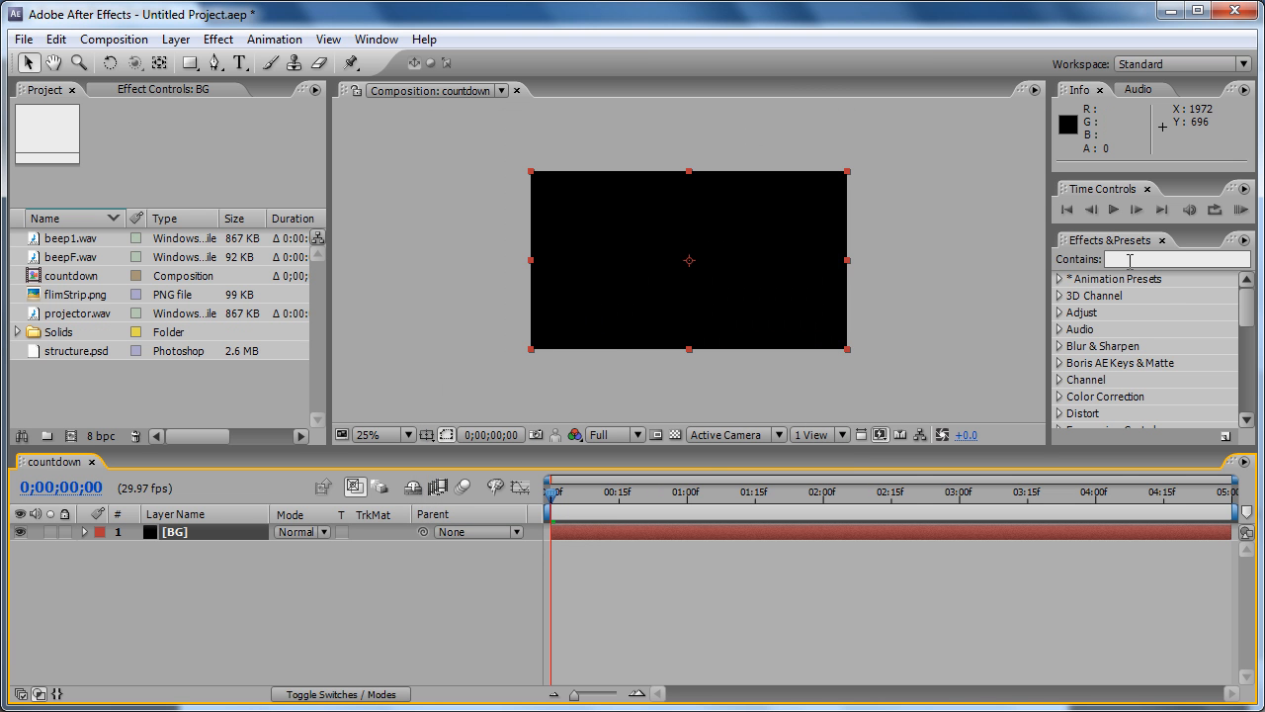
click(218, 41)
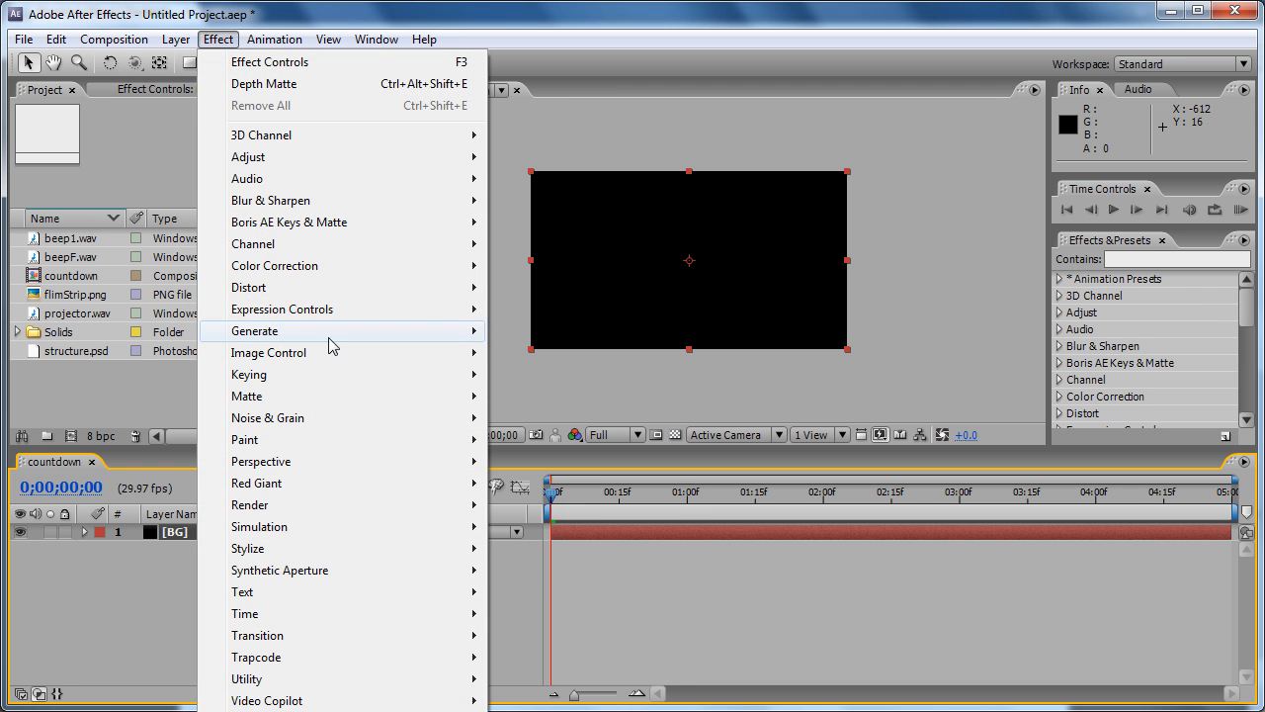
mouse_move(343, 343)
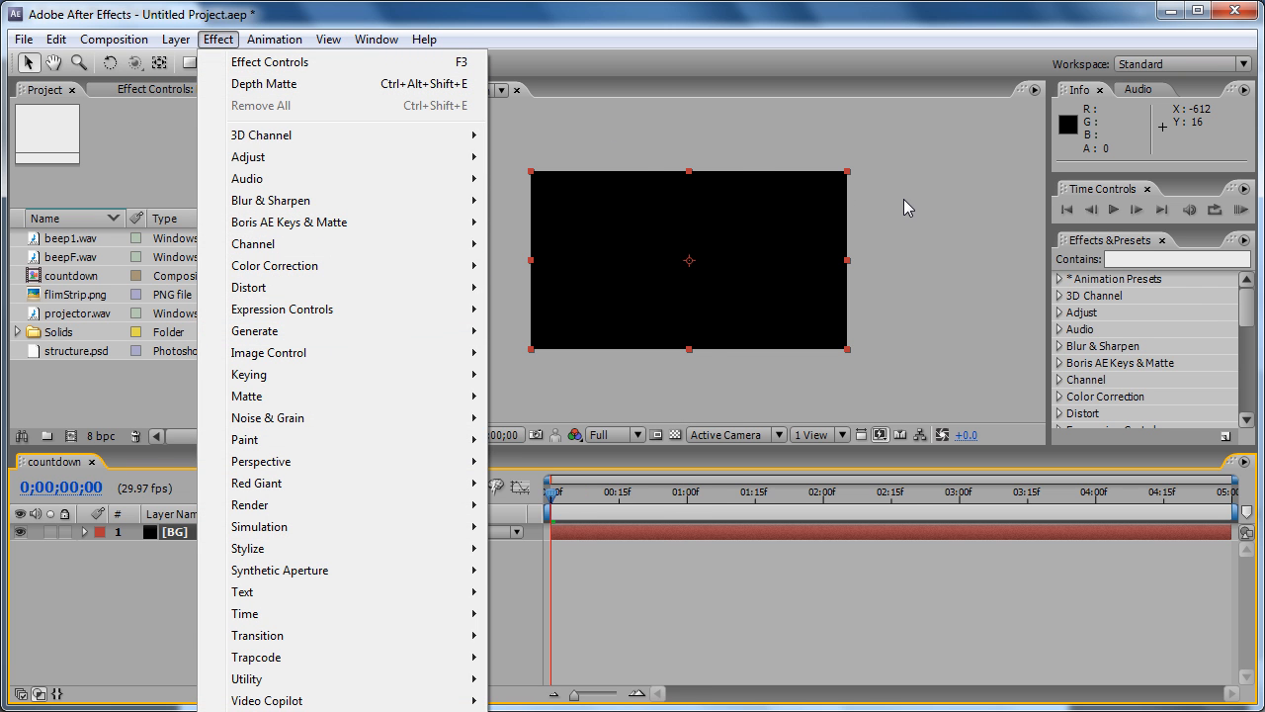
click(903, 199)
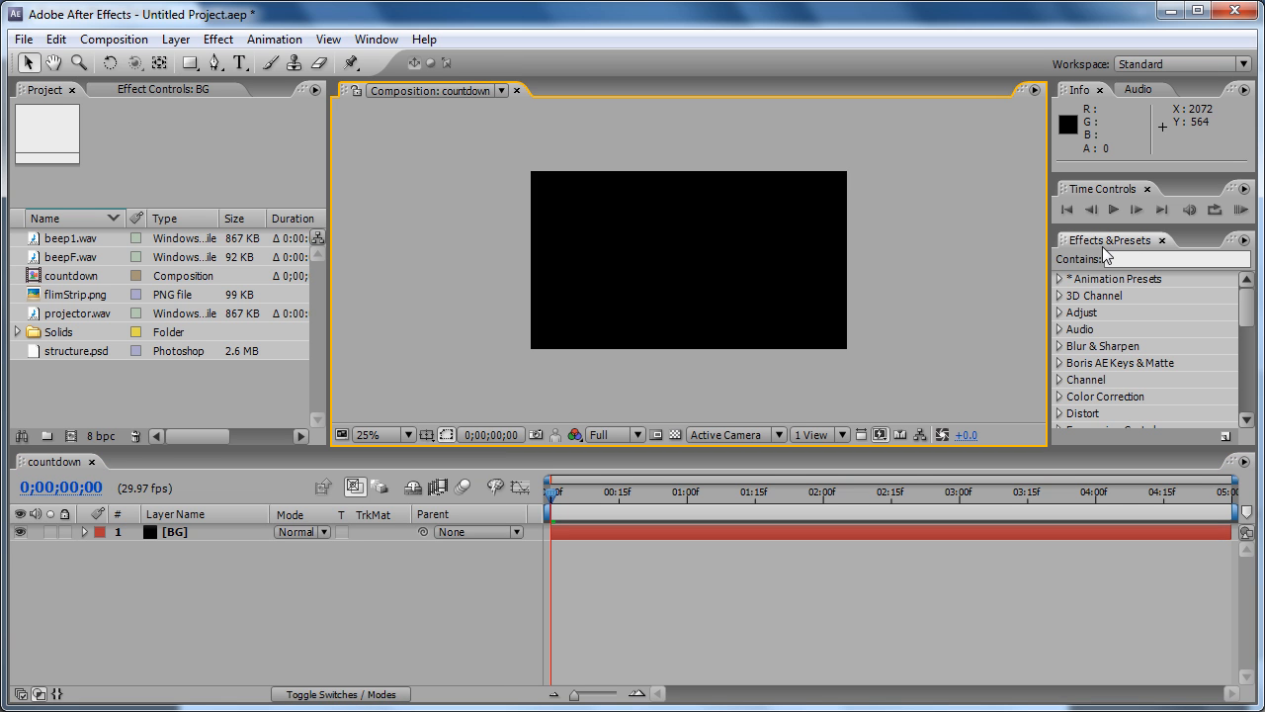
- Apply the Ramp effect to the BG solid as a Radial Ramp, starting at 1276, 720 and ending at -560, -368
click(1146, 259)
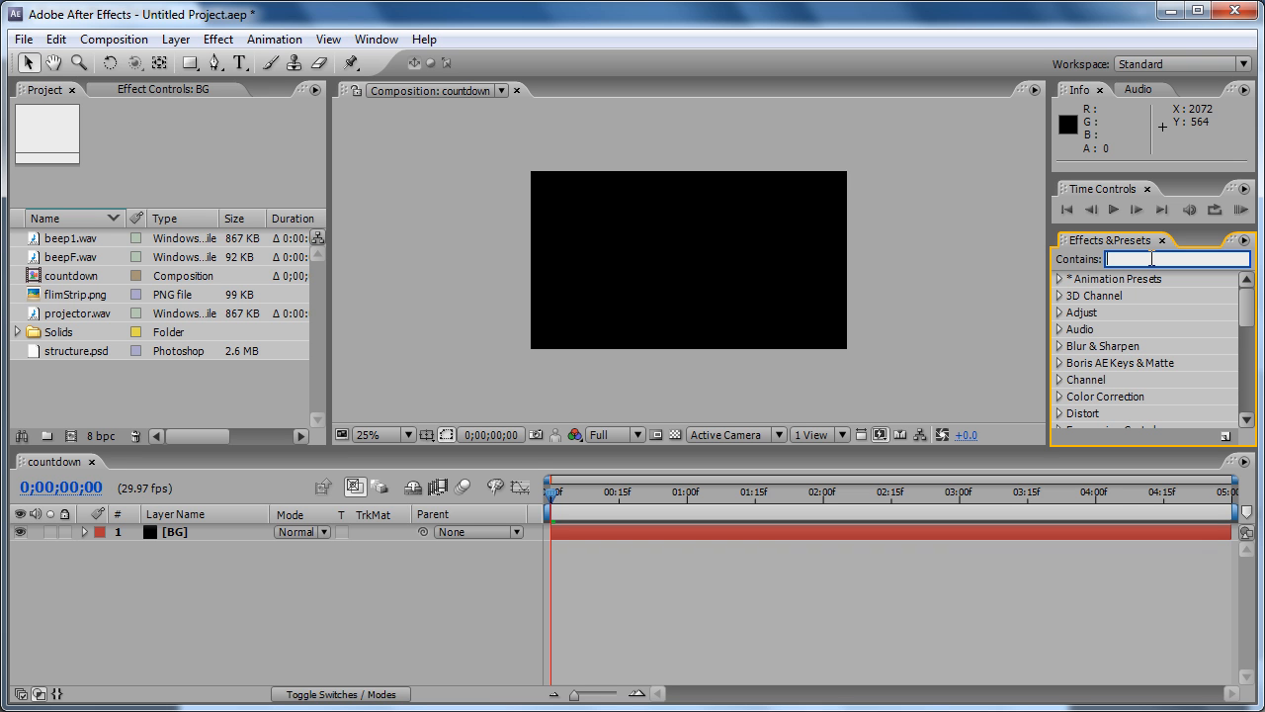
text(ramp)
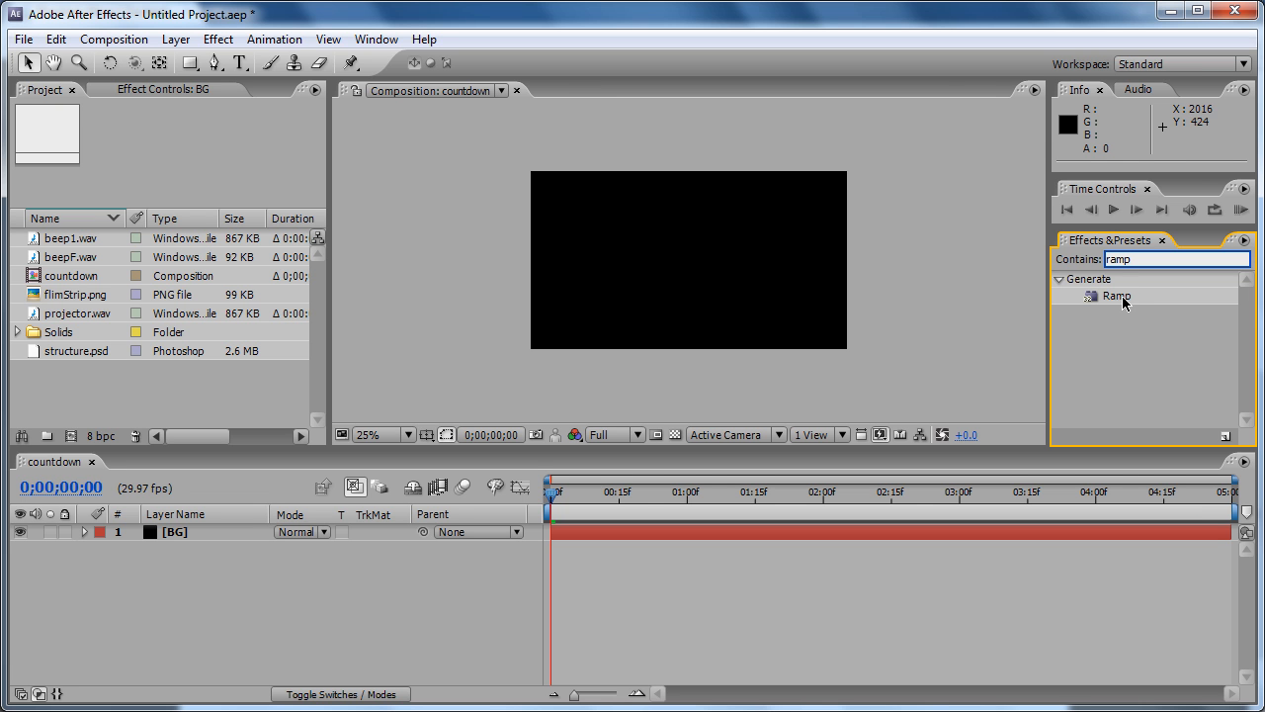
drag(1124, 301, 742, 274)
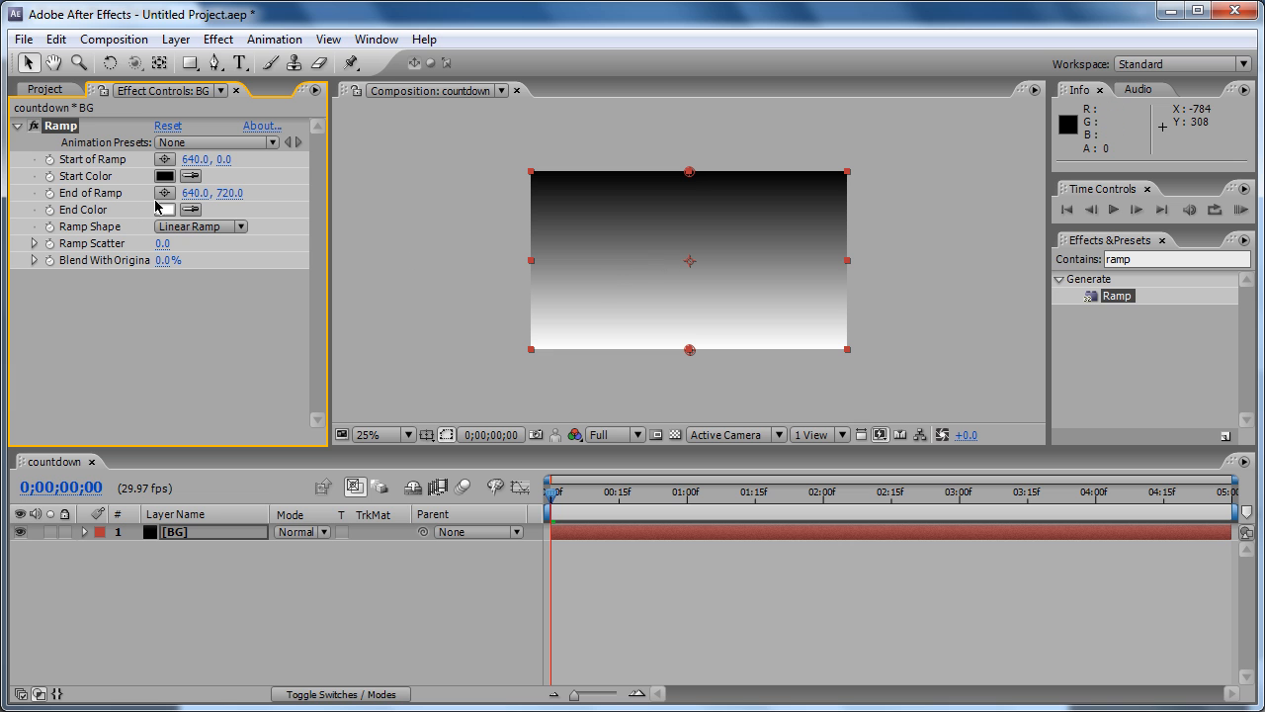
click(188, 228)
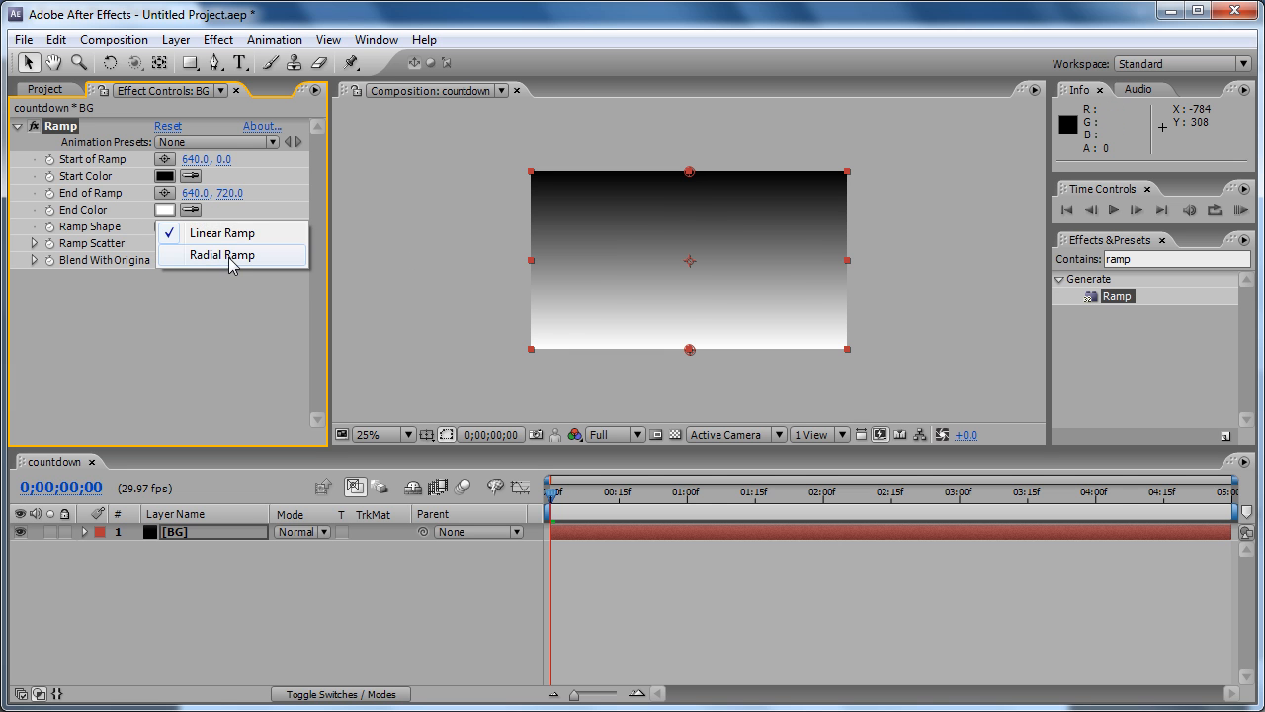
click(224, 255)
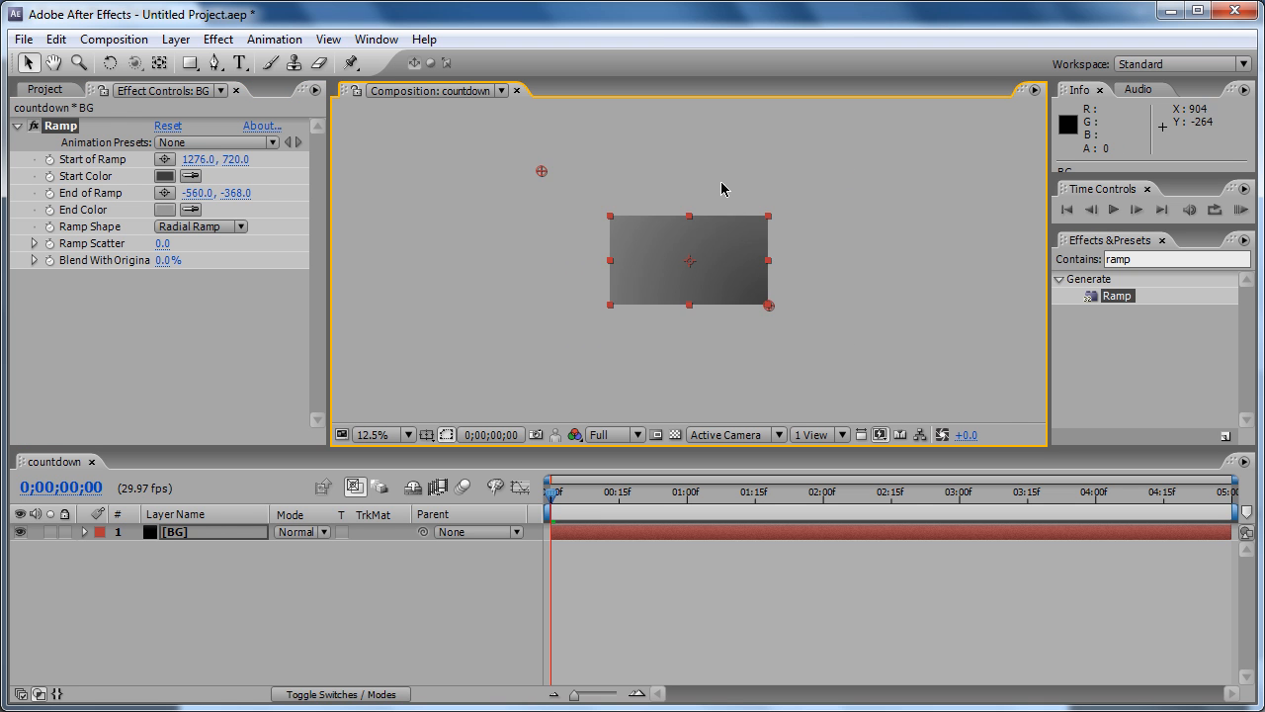
- Set the Ramp's start color to light gray C4C4C4 and its end color to darker gray 6B6B6B
scroll(715, 206, up, 2)
scroll(715, 206, down, 1)
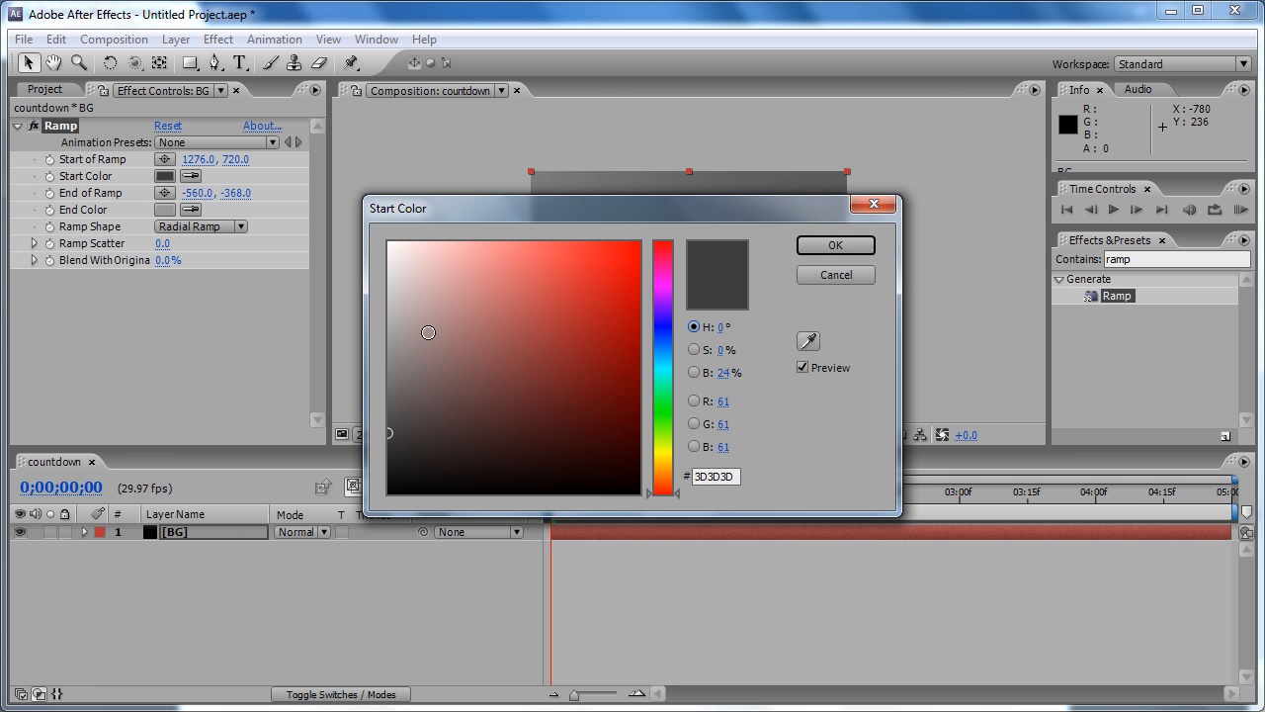
drag(389, 362, 372, 300)
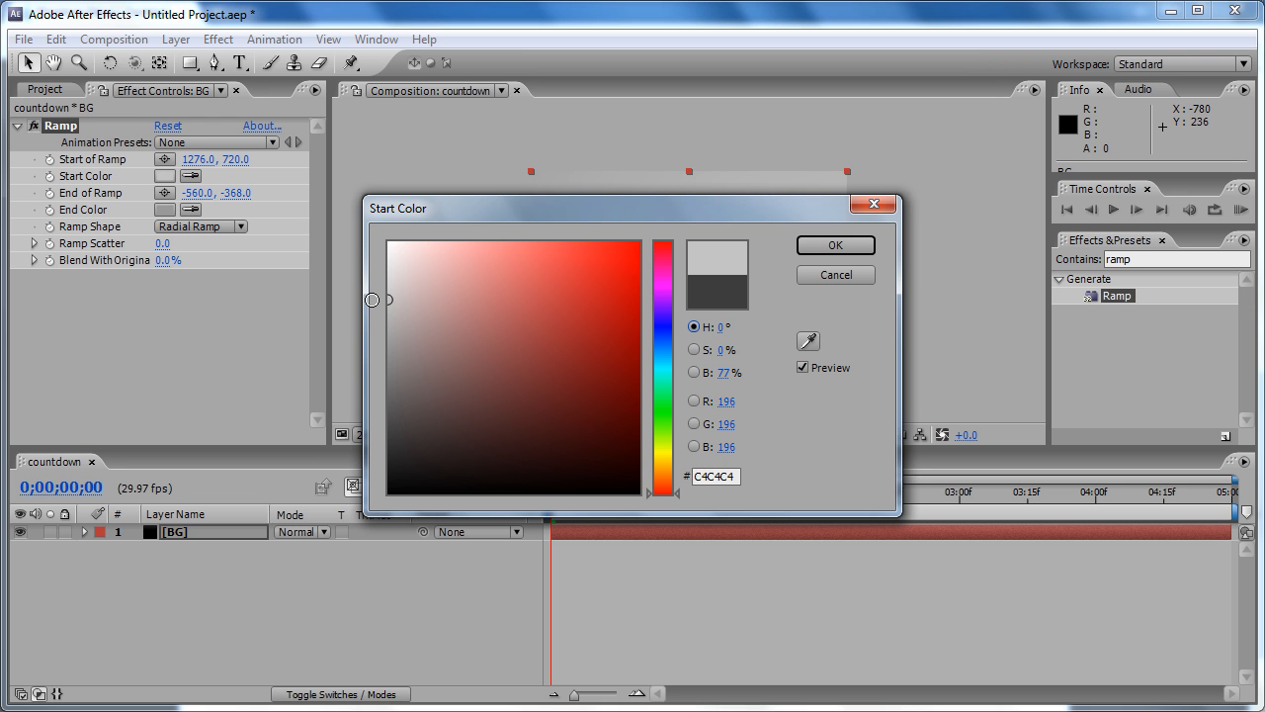
click(836, 246)
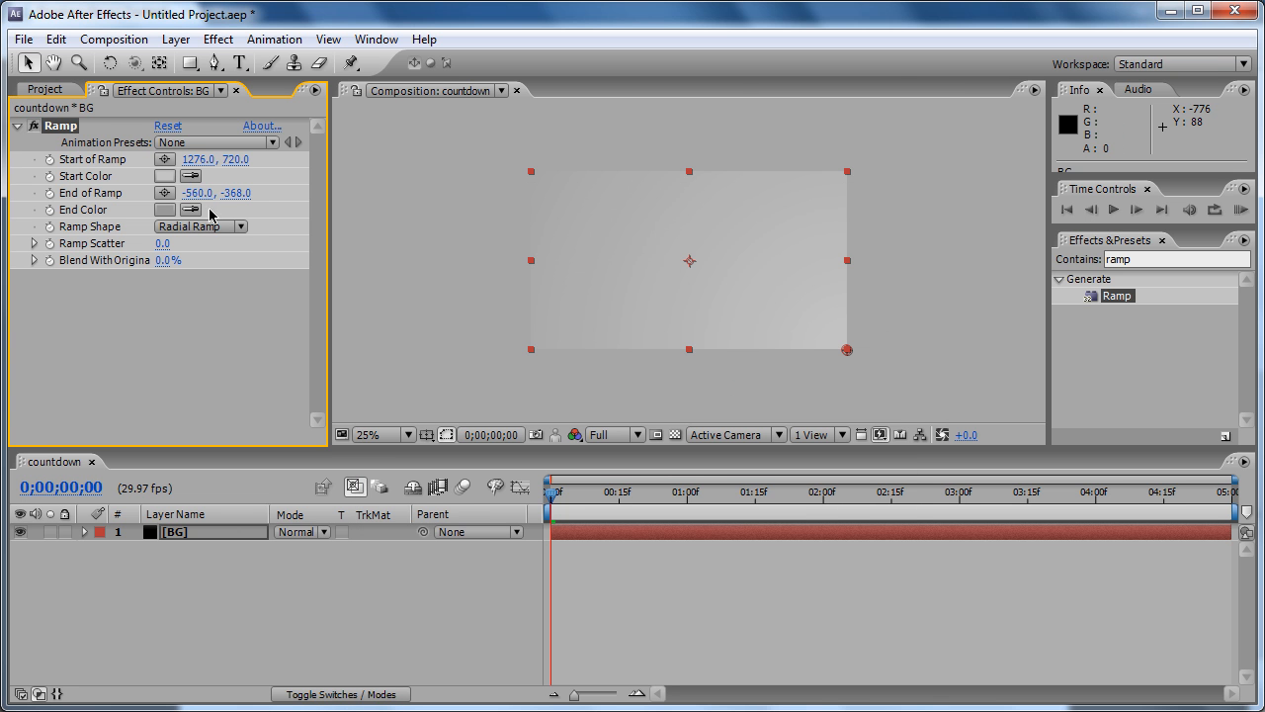
click(165, 210)
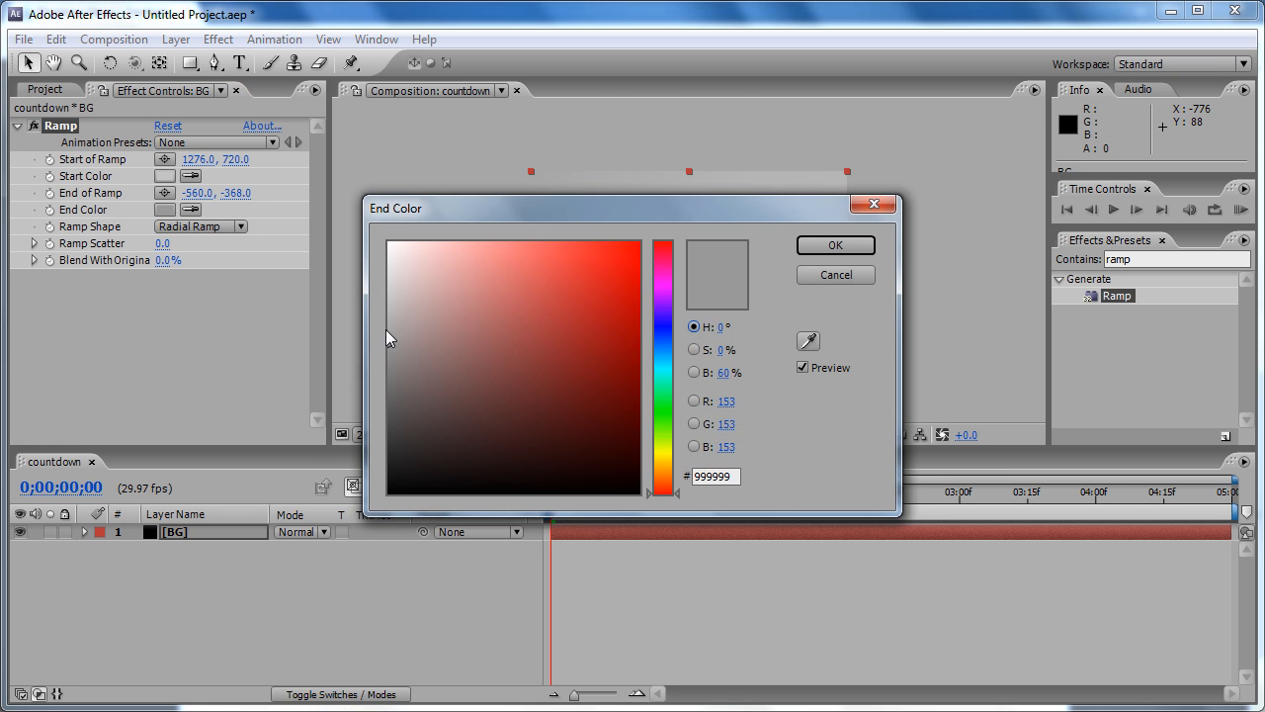
drag(383, 345, 384, 388)
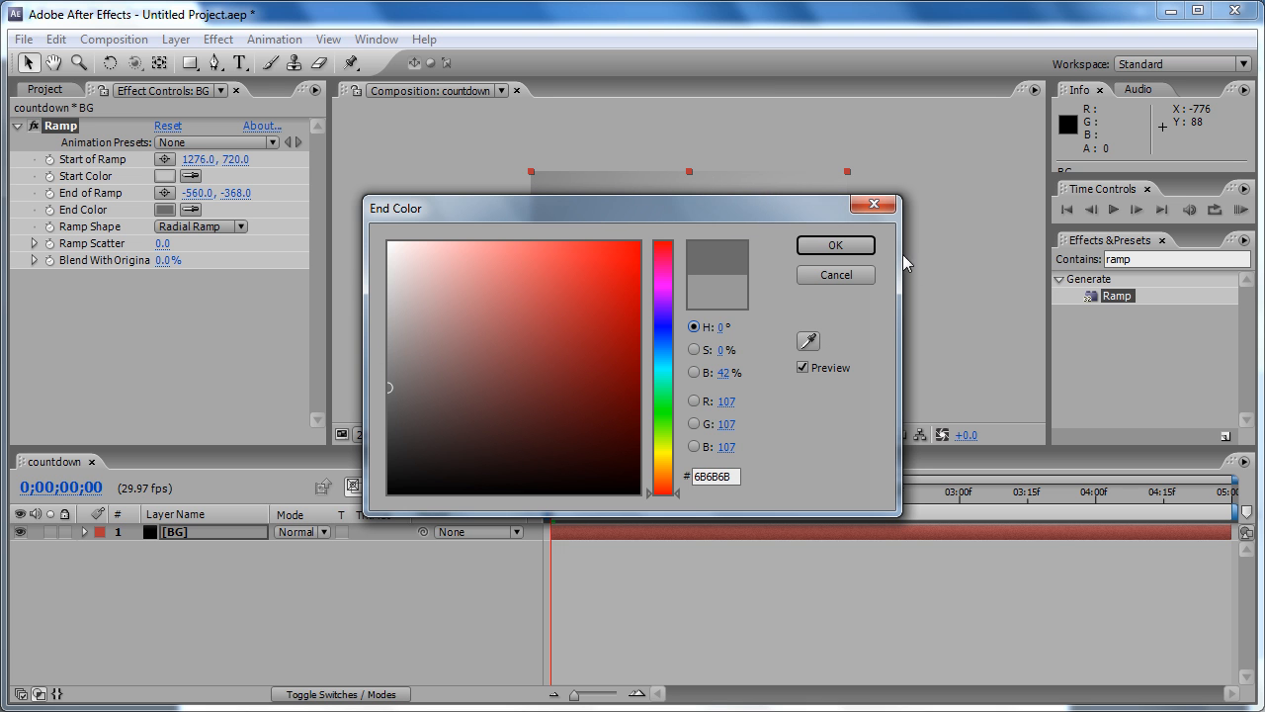
click(876, 247)
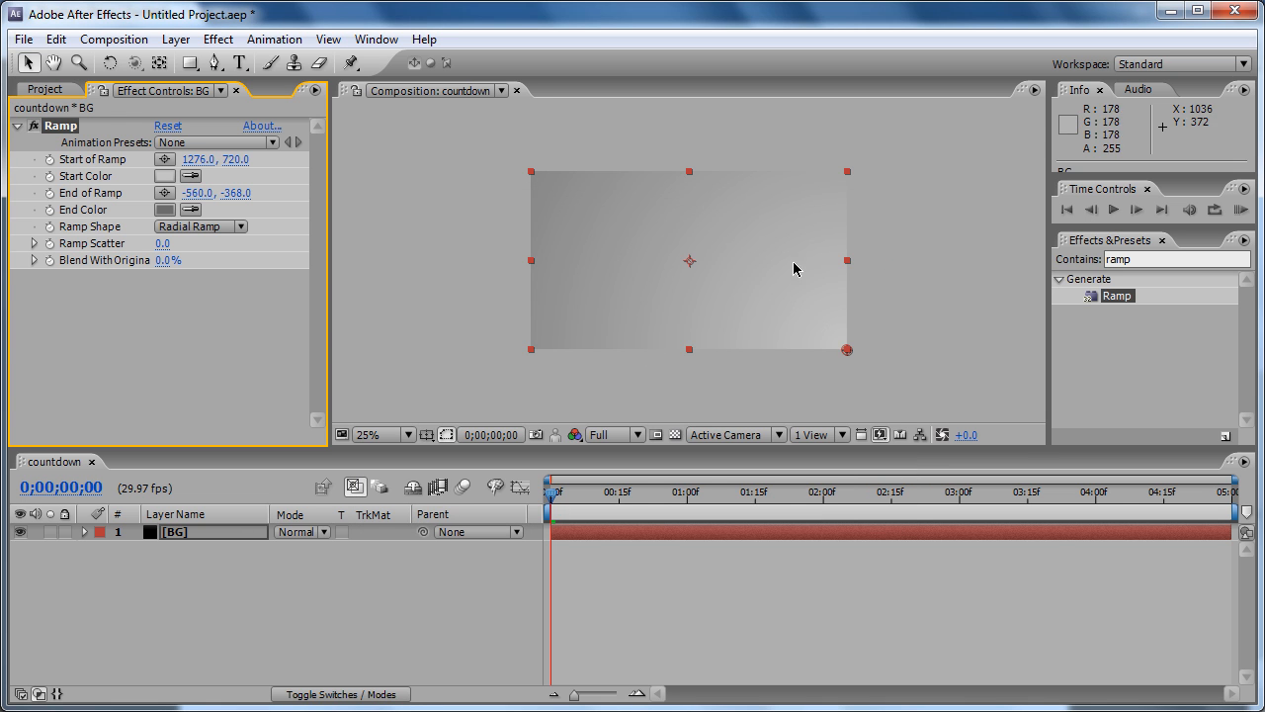
click(904, 240)
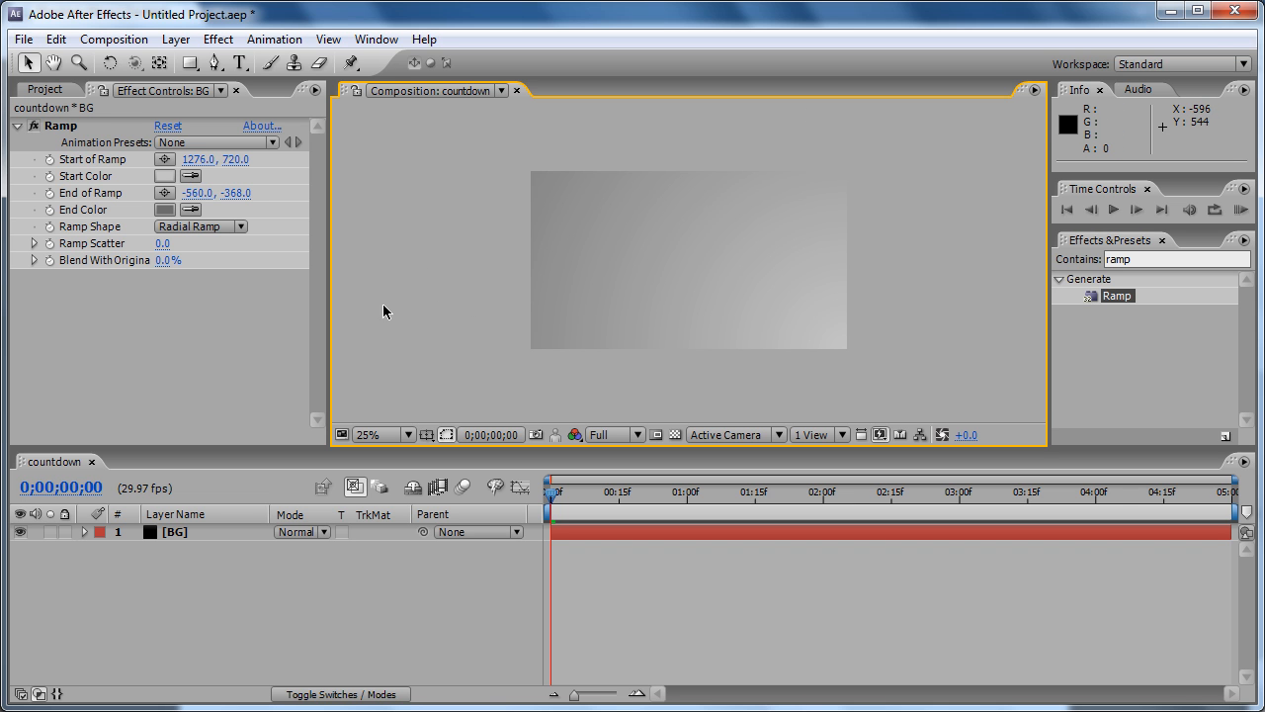
- Add structure.psd to the countdown composition as a layer above BG
click(53, 87)
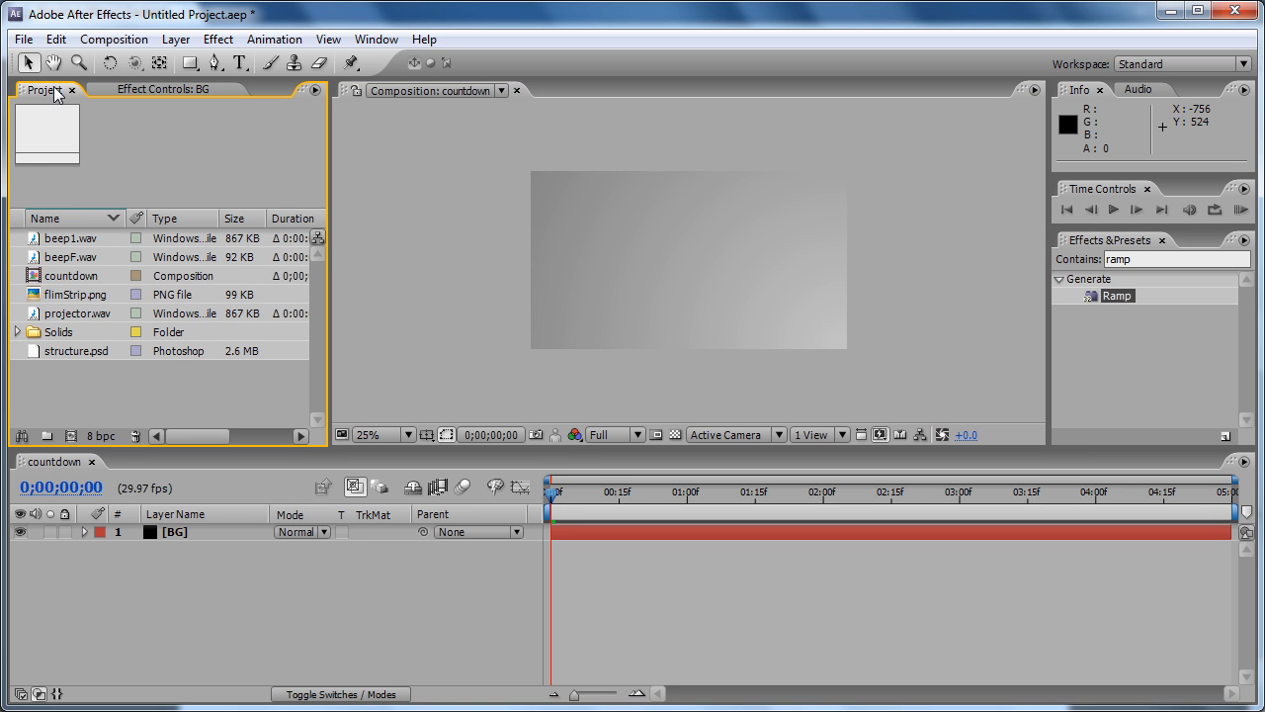
click(60, 355)
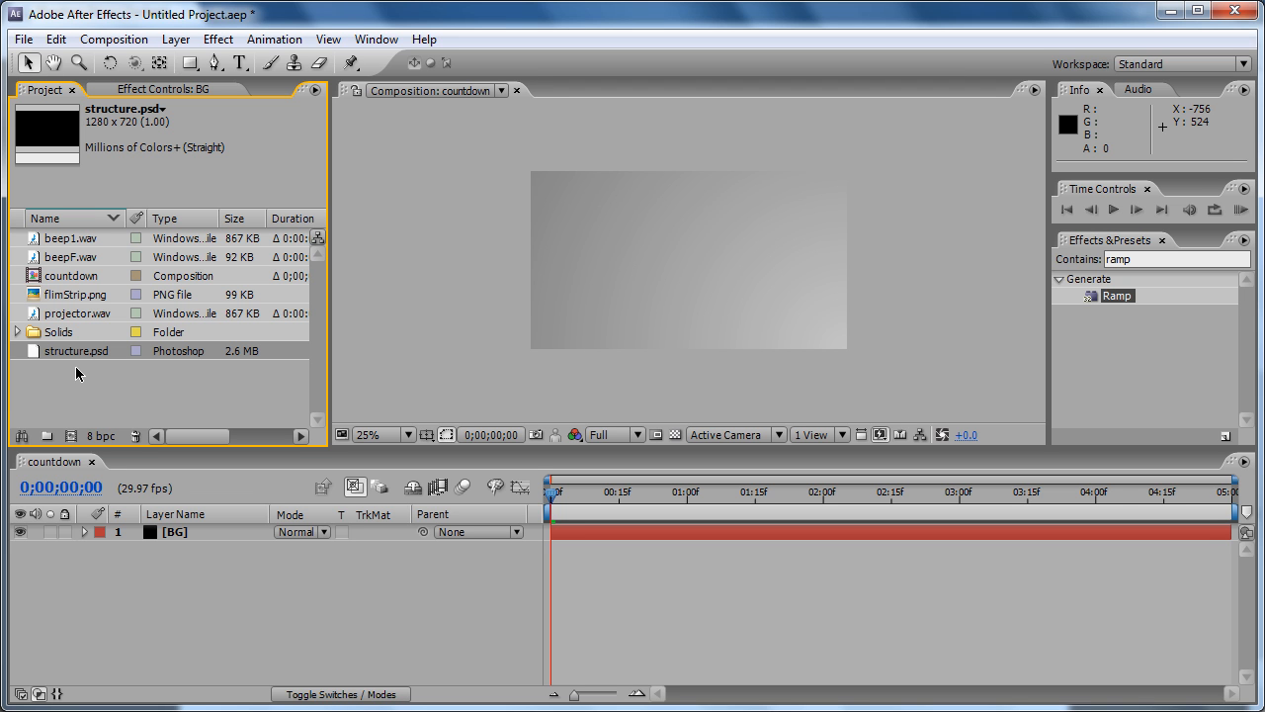
drag(79, 357, 249, 596)
drag(221, 556, 211, 534)
click(932, 306)
scroll(932, 306, up, 2)
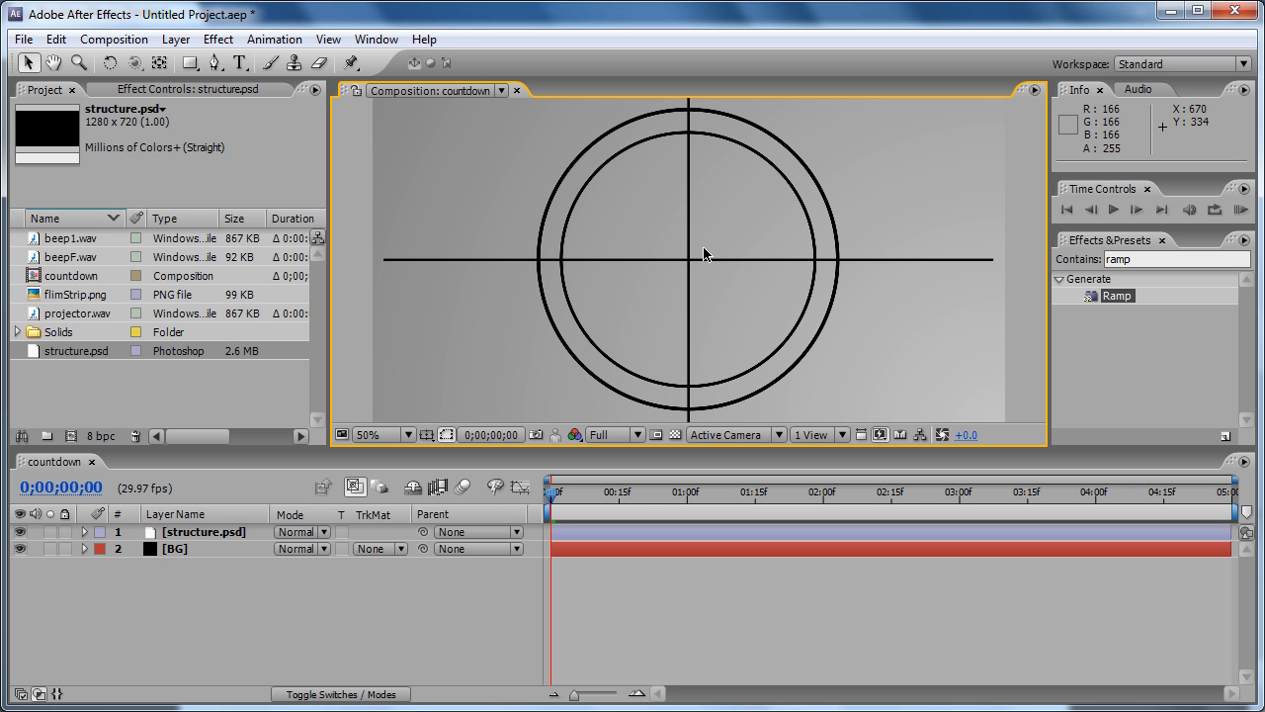
scroll(703, 248, up, 2)
scroll(703, 249, down, 2)
scroll(703, 248, down, 2)
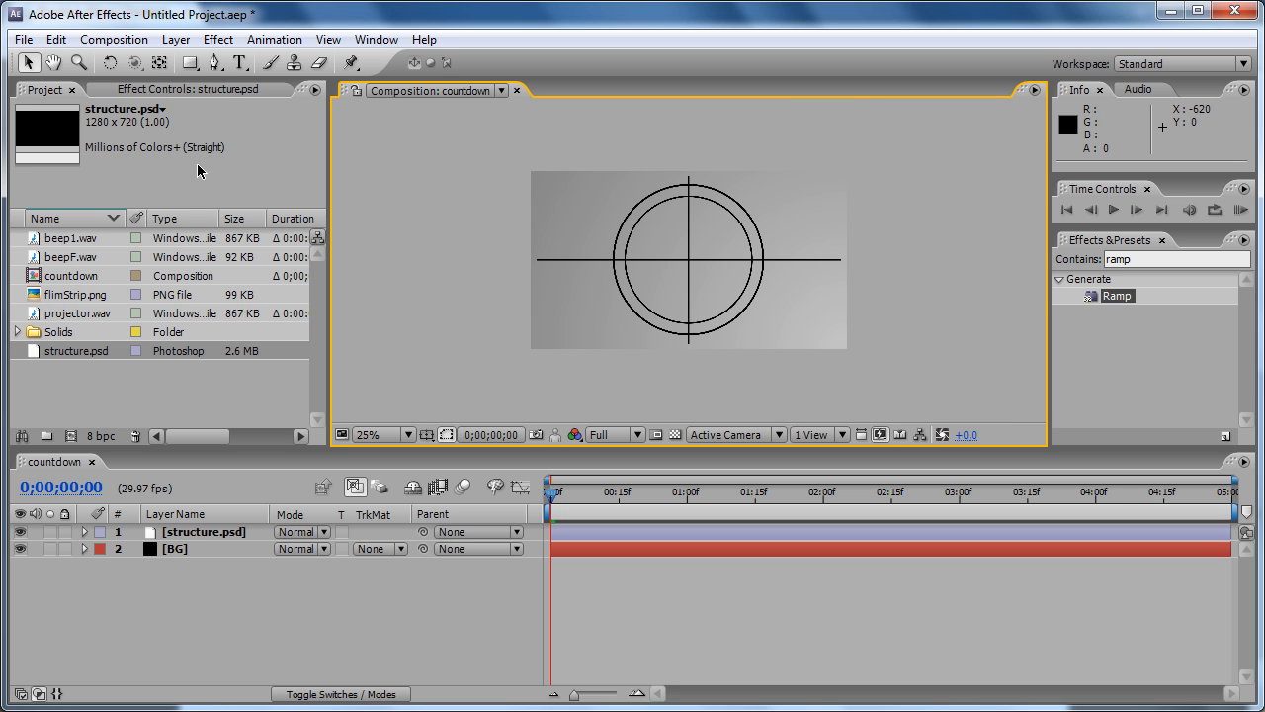
- Add flimStrip.png to the countdown composition as the topmost layer, above structure.psd
click(63, 296)
drag(64, 297, 210, 532)
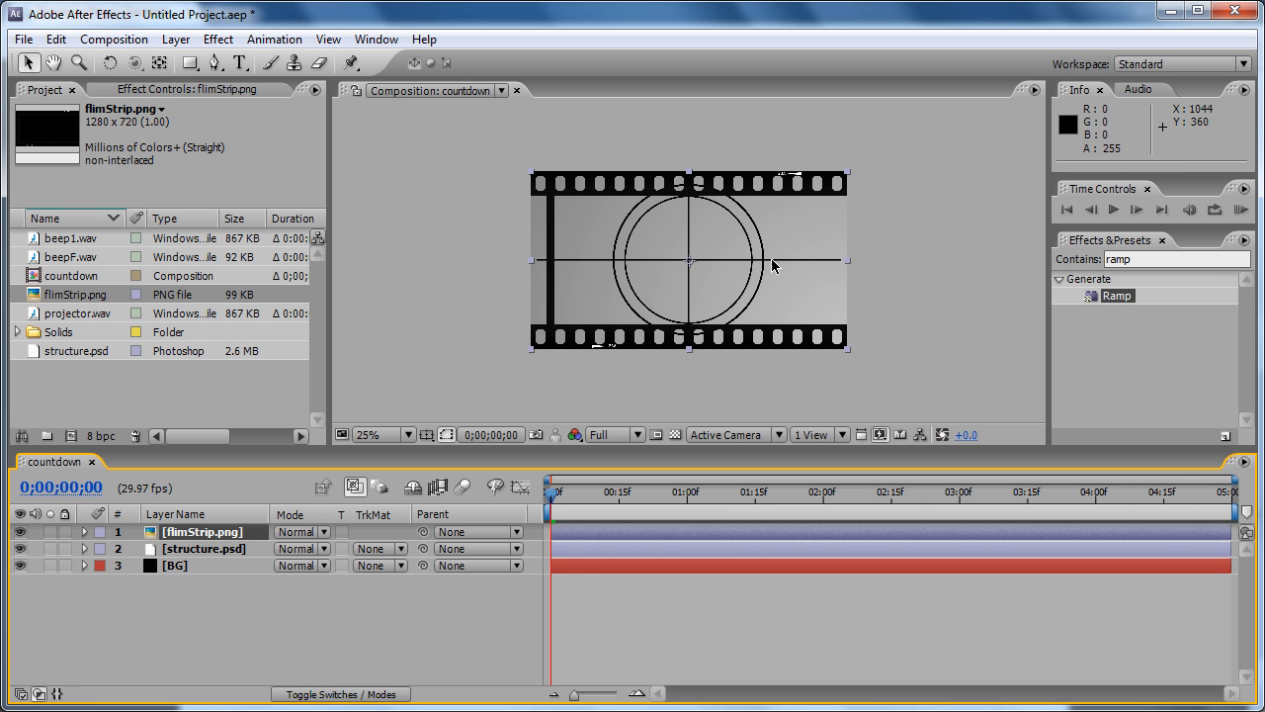
- Play the composition briefly and examine how the film strip frames the circles and crosshair at closer zoom
scroll(695, 169, up, 2)
click(695, 168)
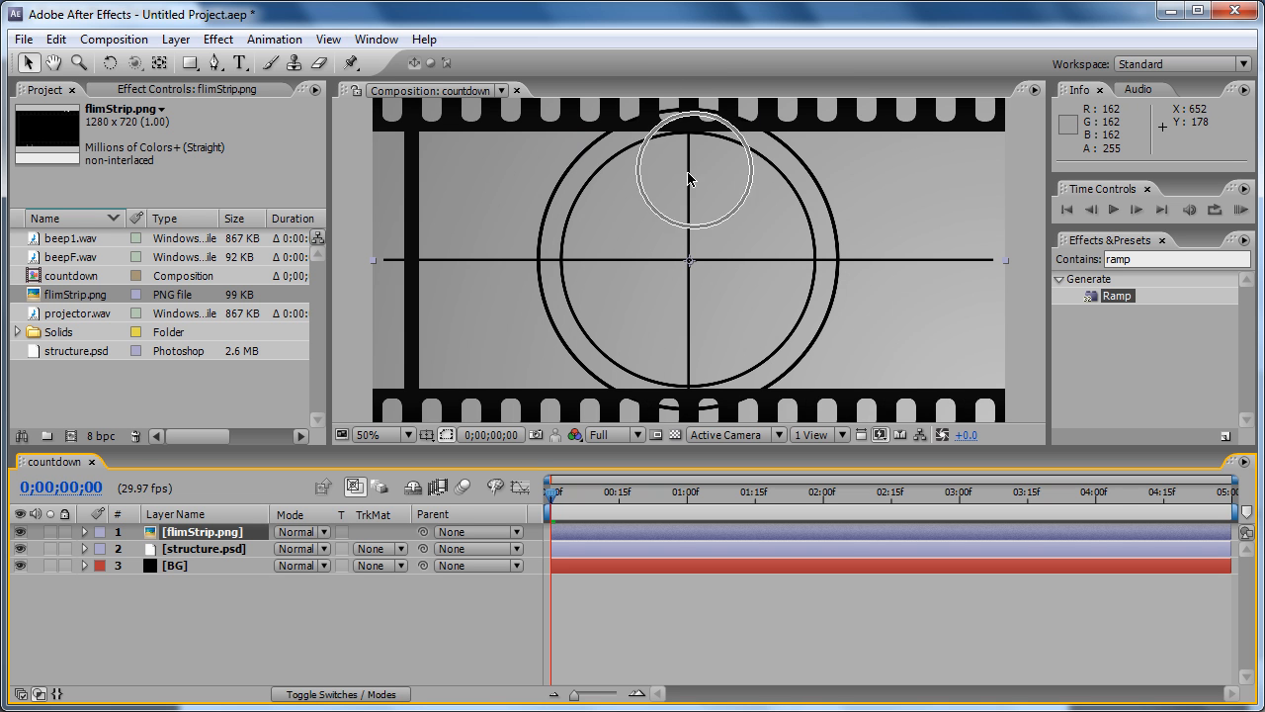
key(space)
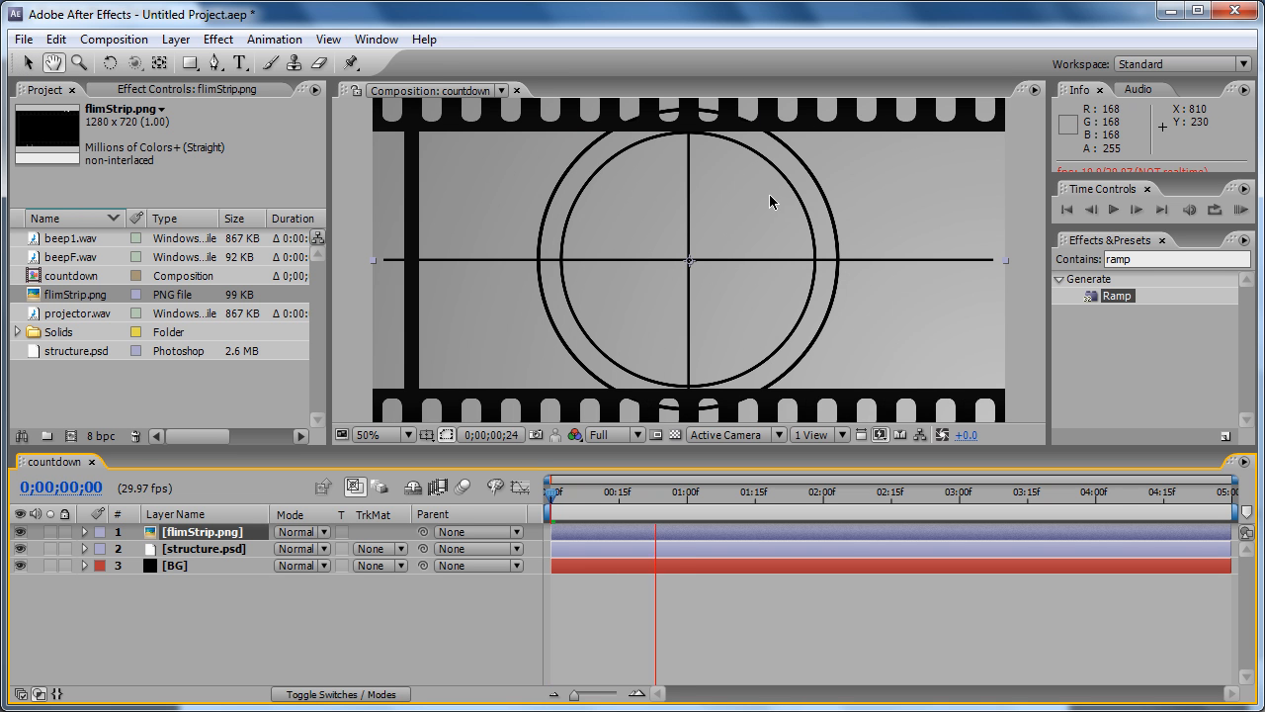
key(space)
scroll(752, 202, down, 2)
scroll(751, 203, up, 2)
scroll(724, 194, down, 2)
scroll(723, 195, up, 2)
click(640, 193)
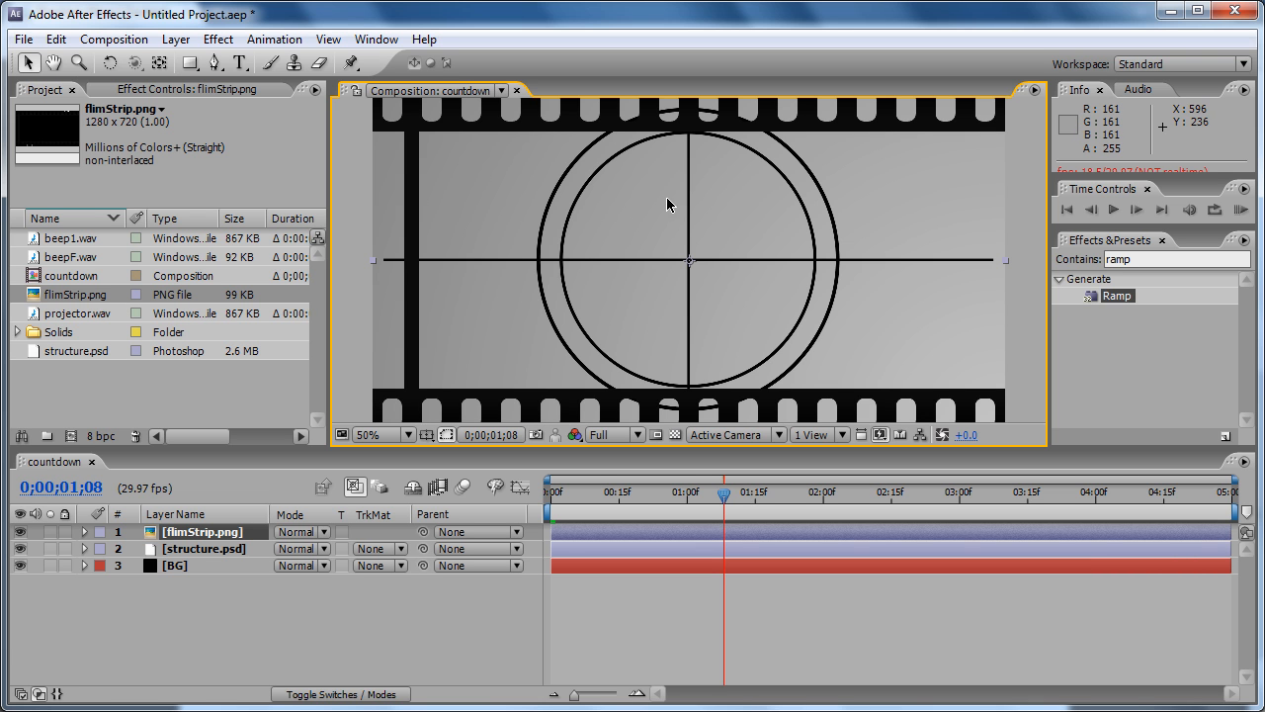
scroll(678, 208, down, 1)
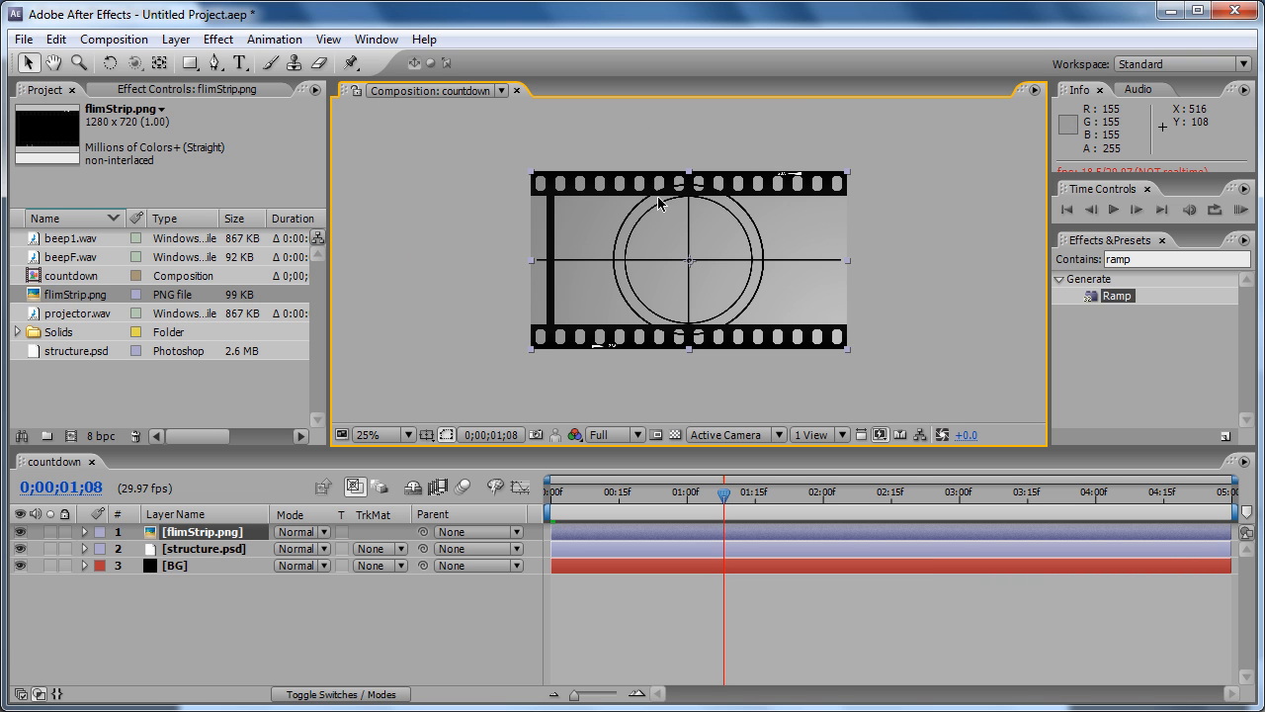
scroll(658, 195, up, 1)
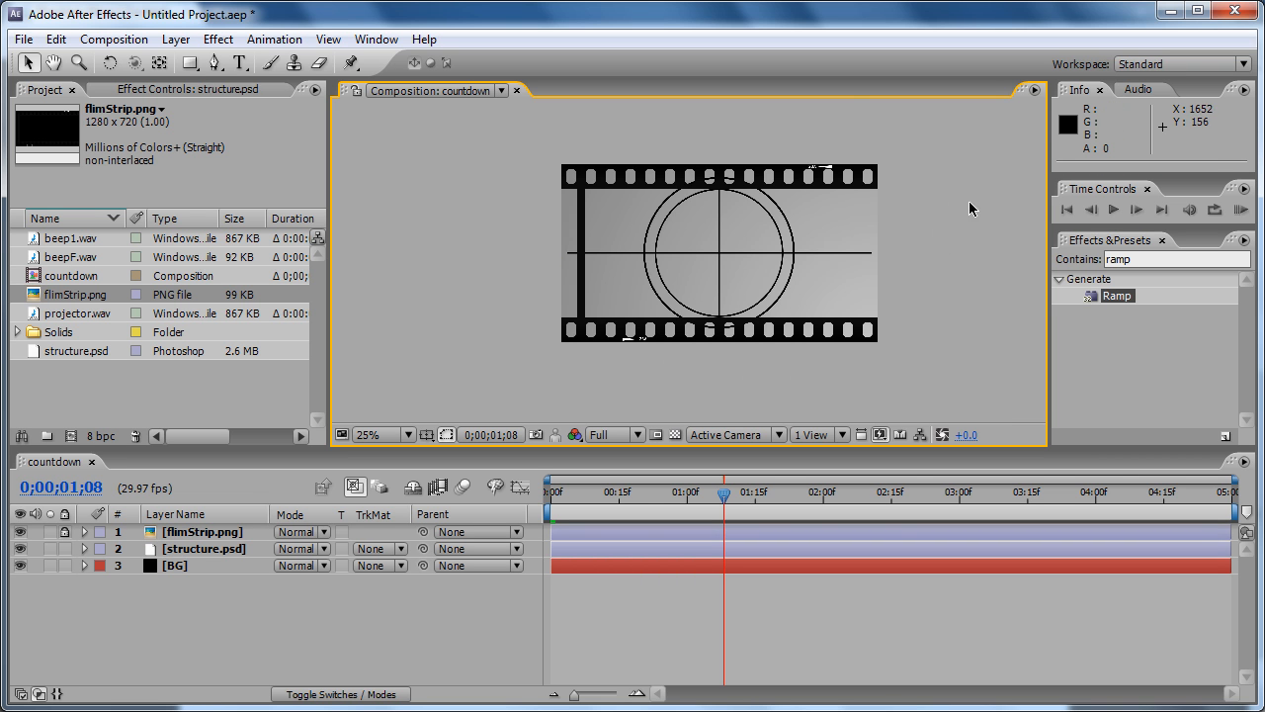
- Shift the flimStrip.png layer left by setting its Position to 567, 360
click(760, 175)
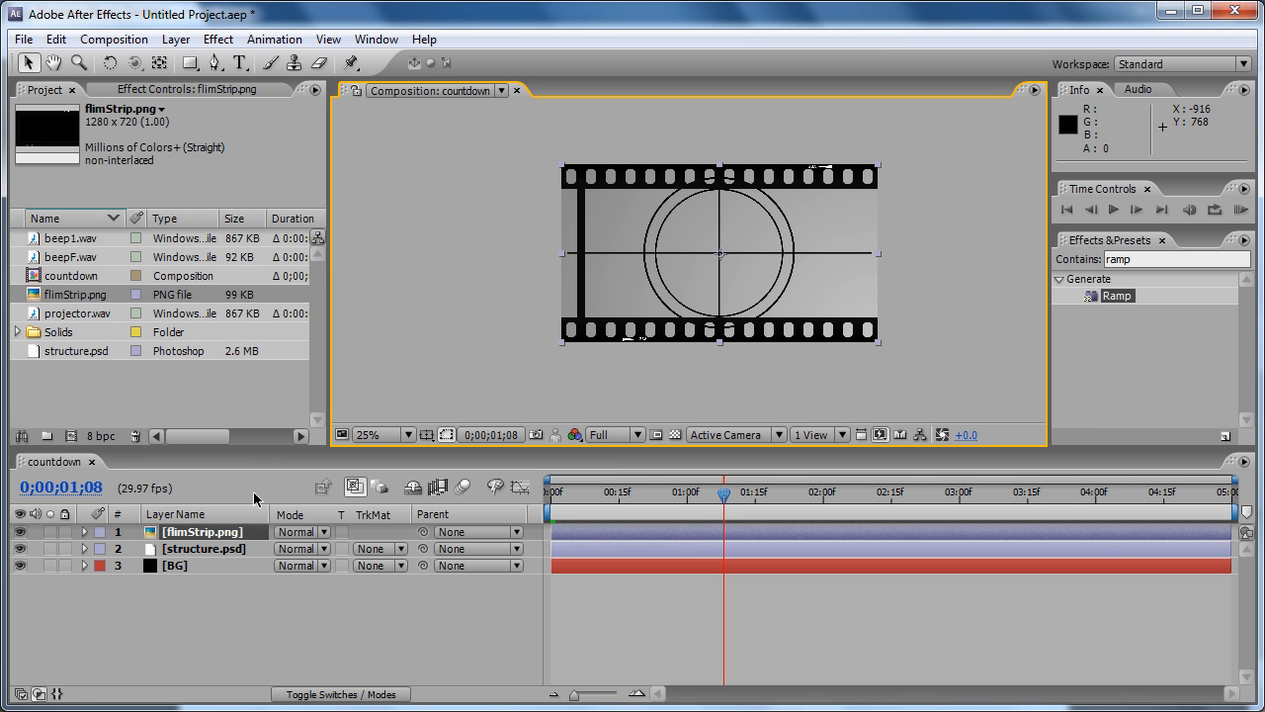
key(p)
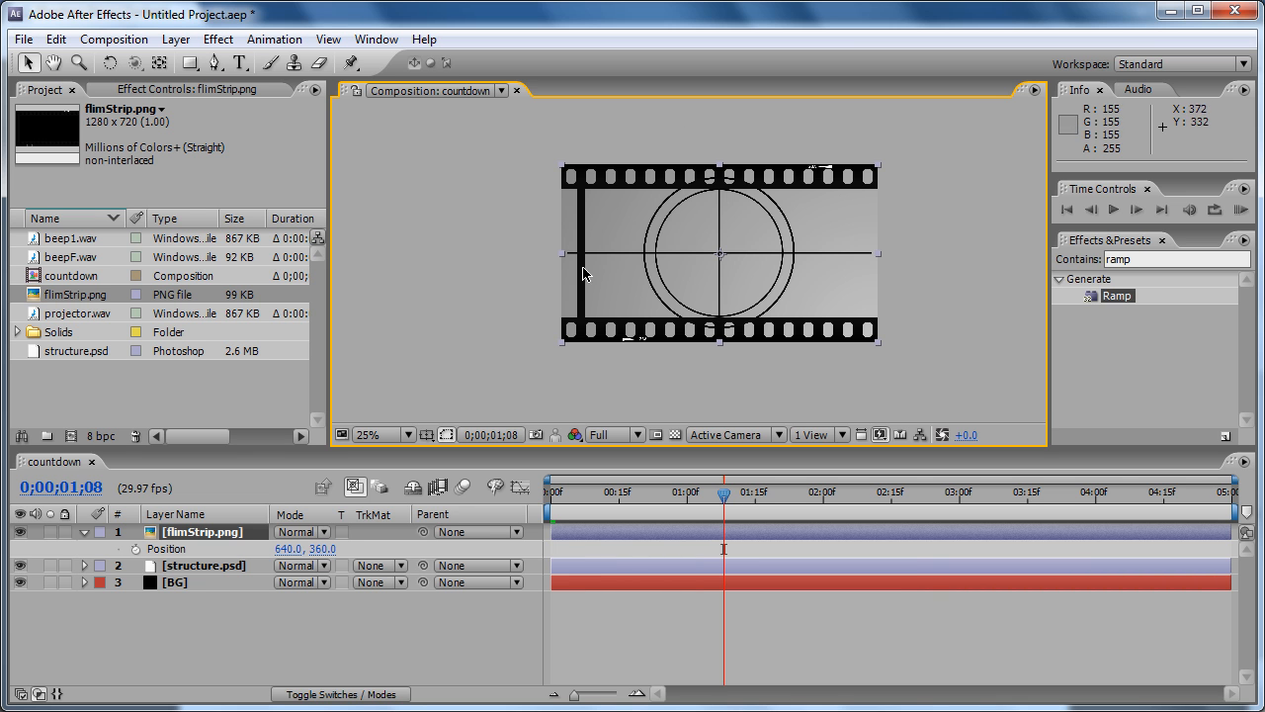
drag(290, 555, 212, 547)
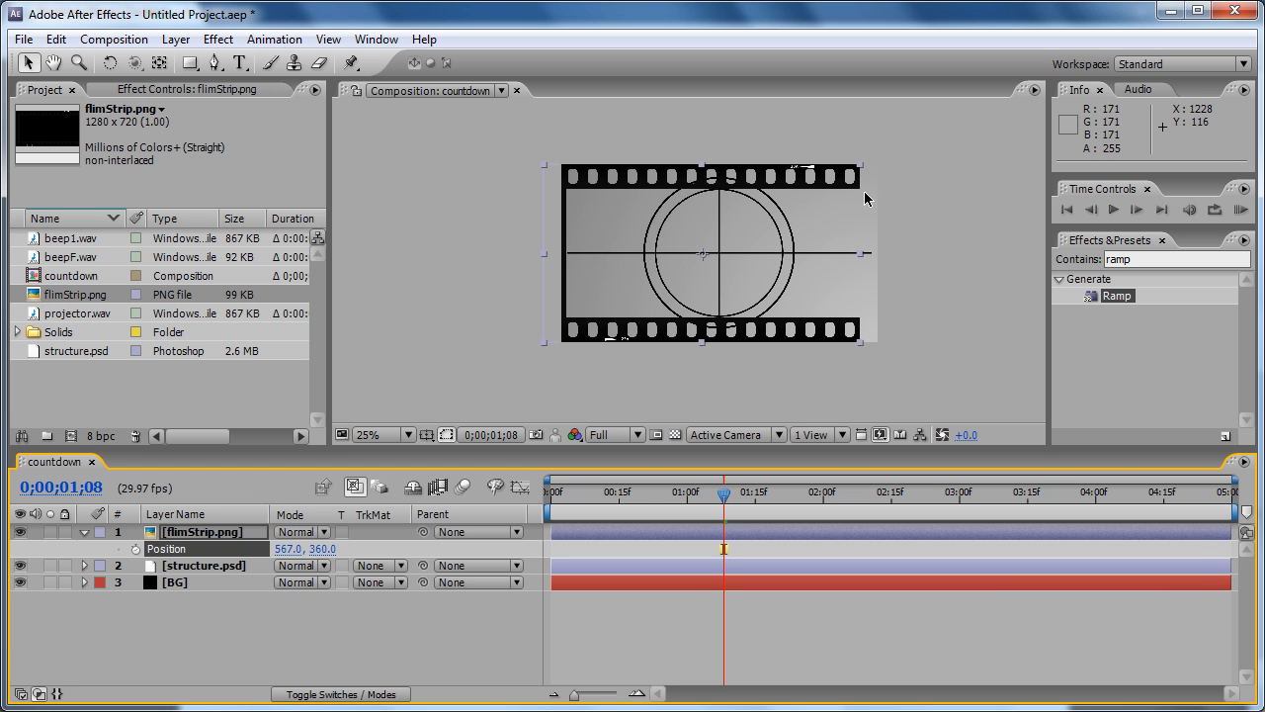
- Apply the CC RepeTile effect to the film strip layer with Repeat tiling and Expand Right set to 82
click(1133, 259)
key(BackSpace)
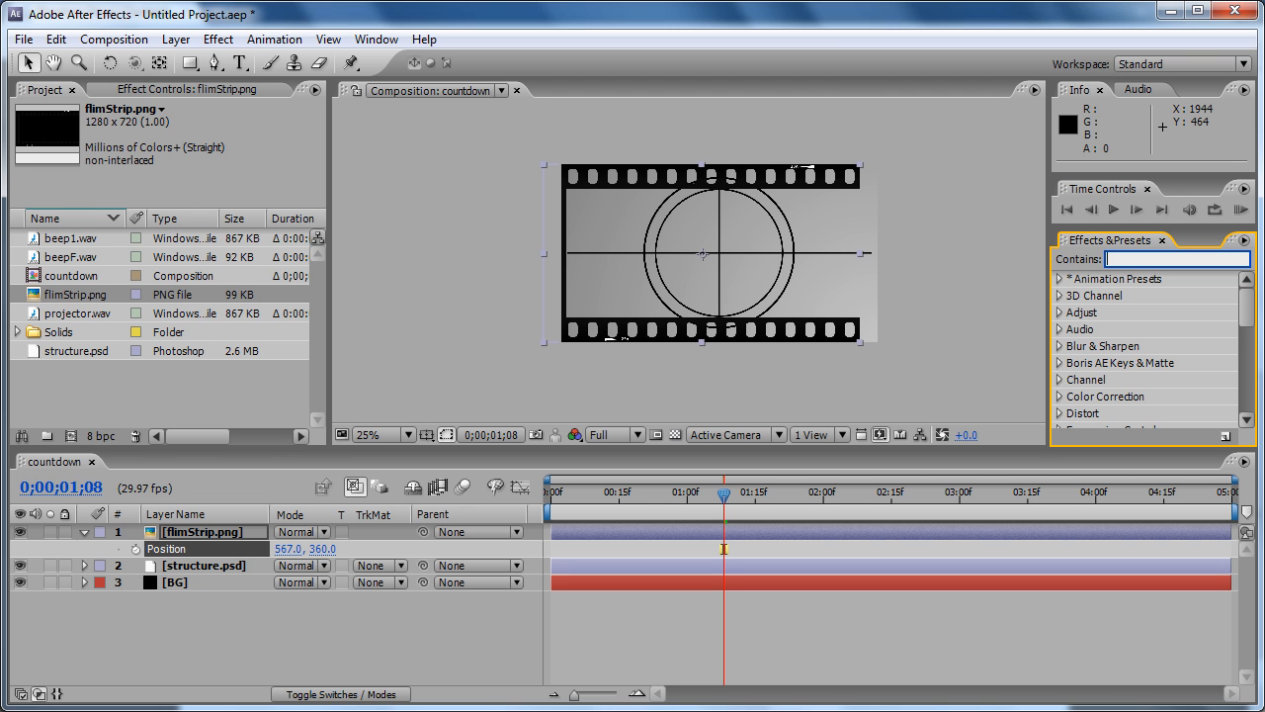
text(cc)
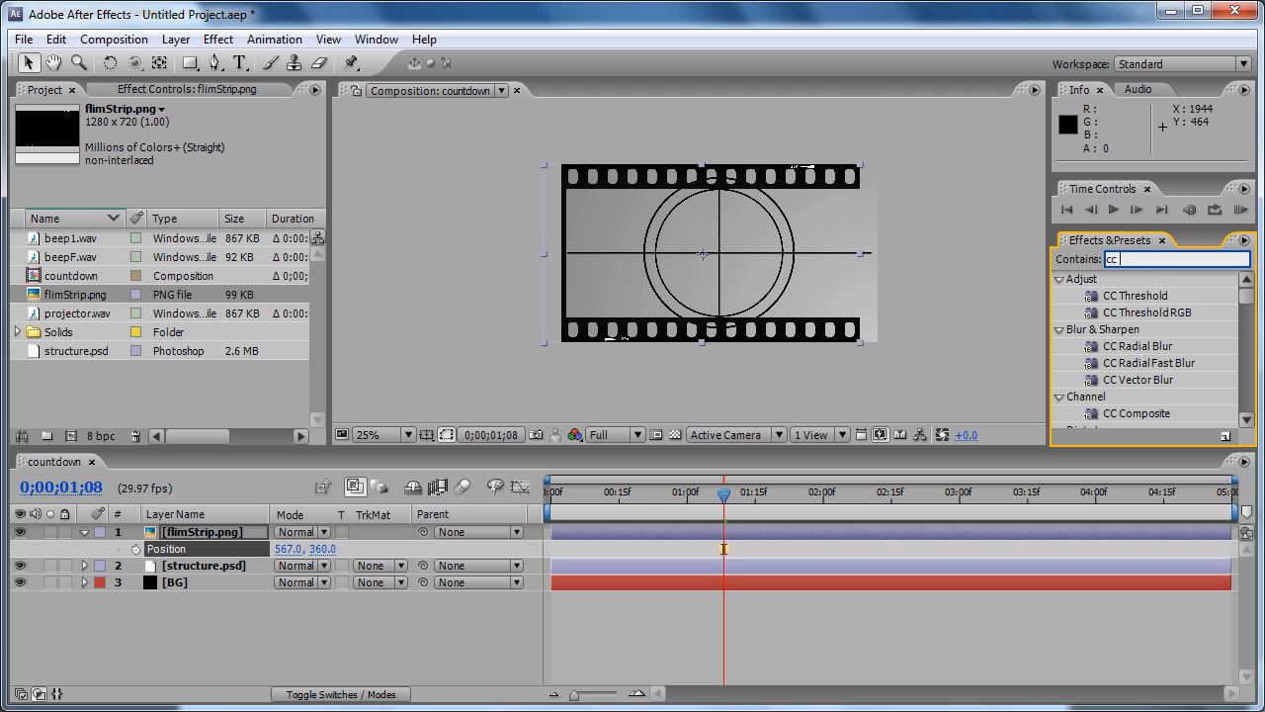
text( repetil)
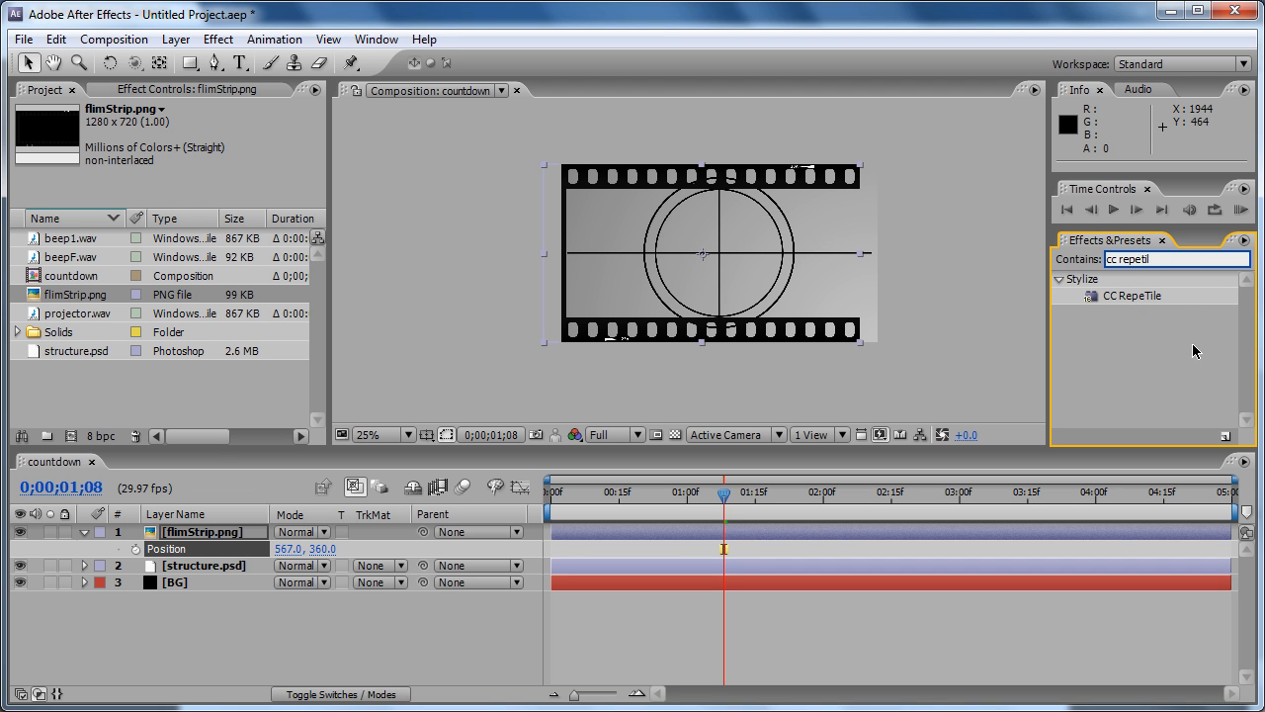
drag(1135, 297, 782, 190)
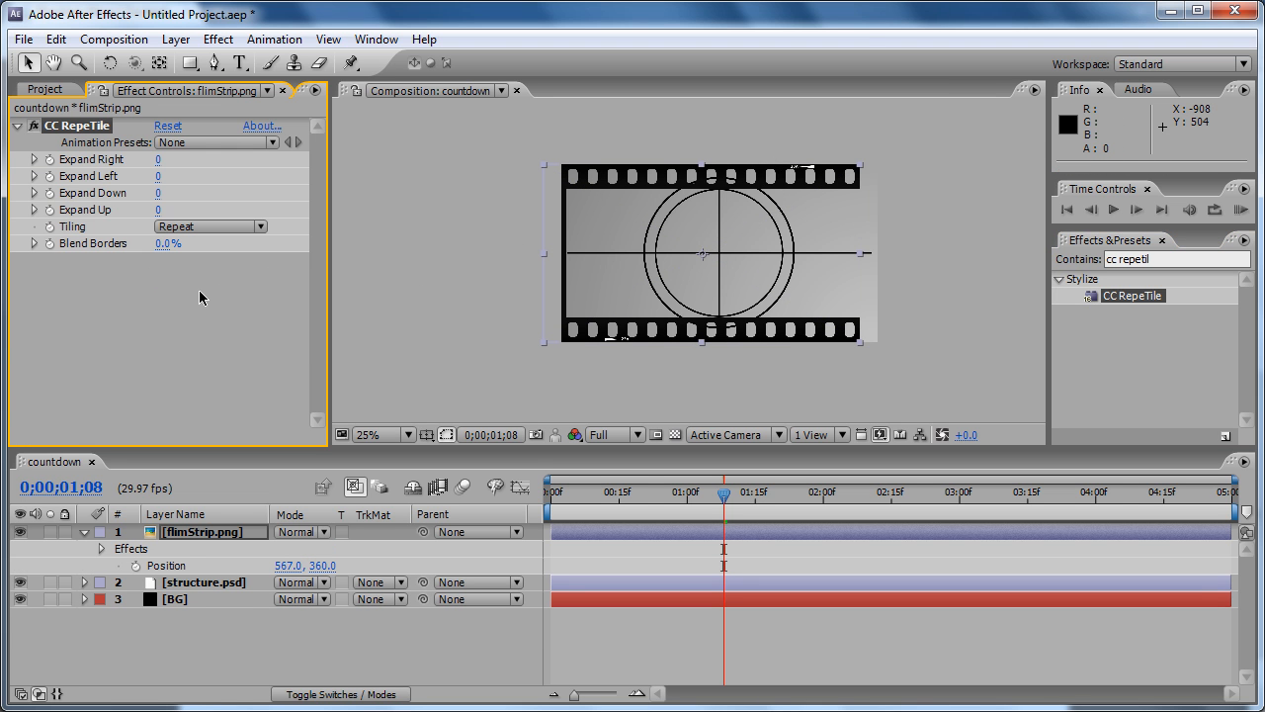
click(208, 227)
click(227, 238)
drag(156, 163, 226, 158)
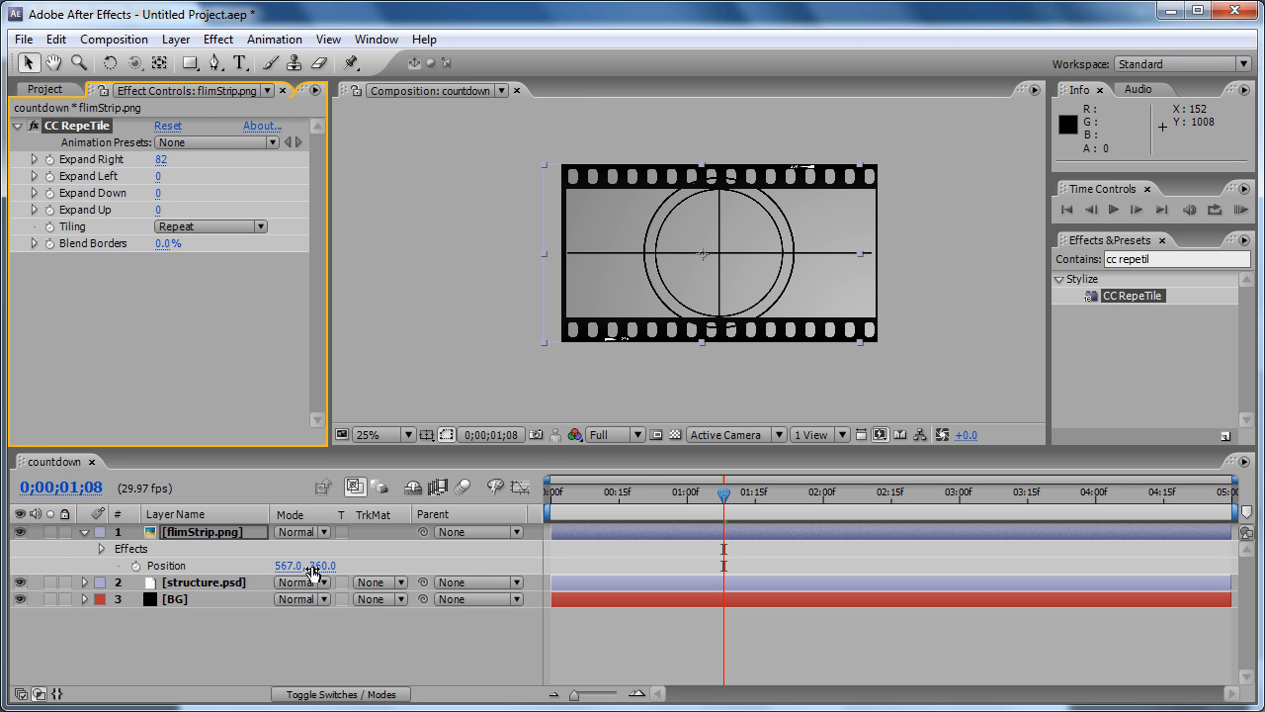
- Fine-tune the film strip's horizontal position so vertical black bars frame both sides evenly, and lock the layer
drag(297, 571, 291, 564)
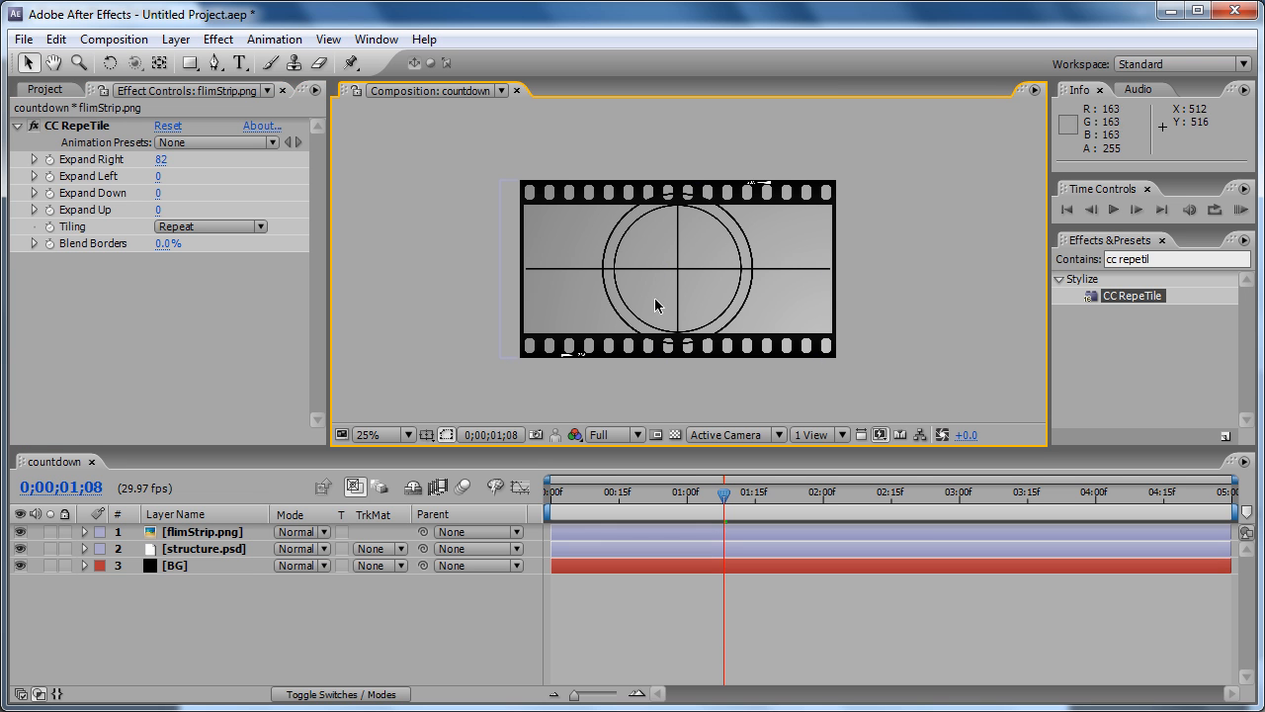
click(64, 532)
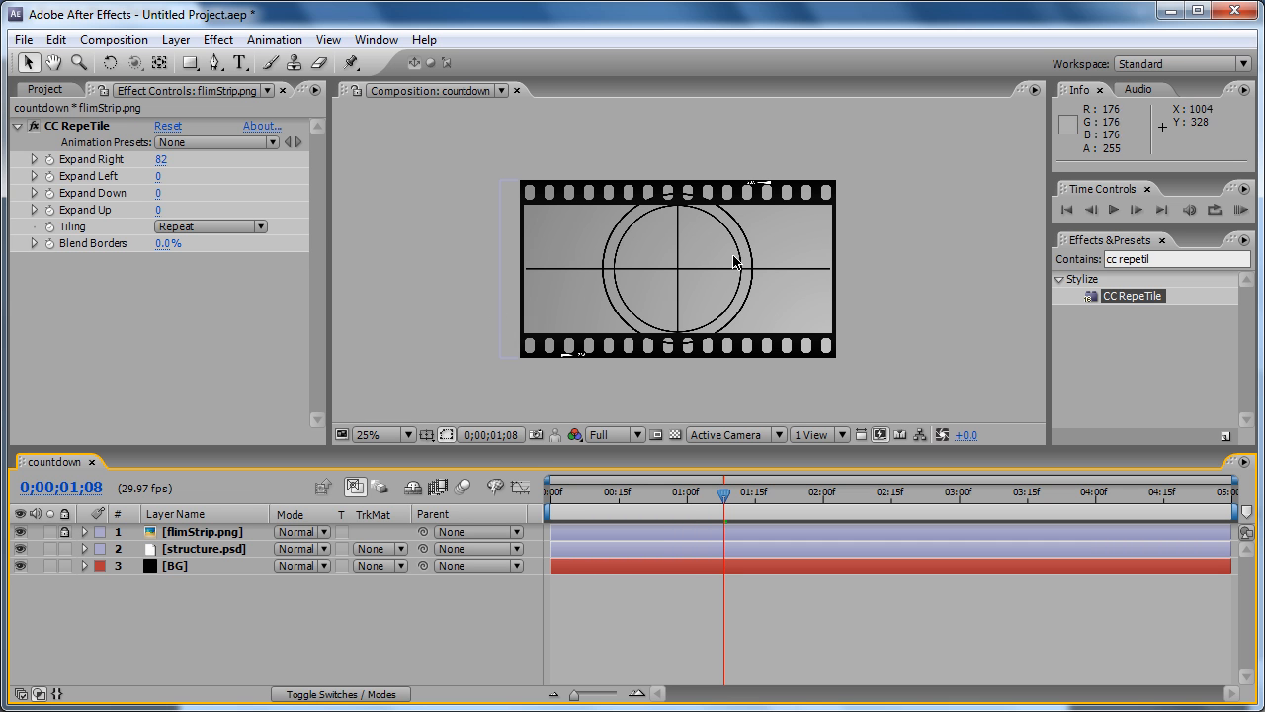
- Scale the structure.psd layer down to 80% so its circles fit inside the film strip frame
click(210, 554)
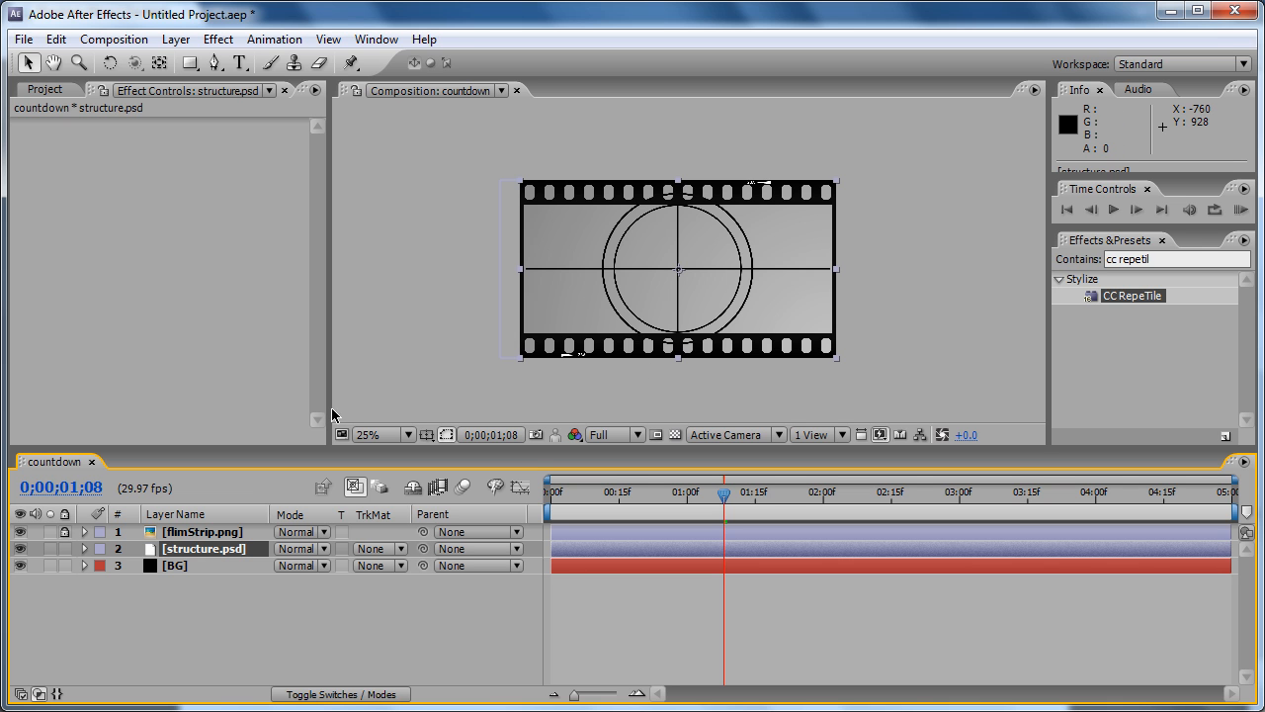
key(s)
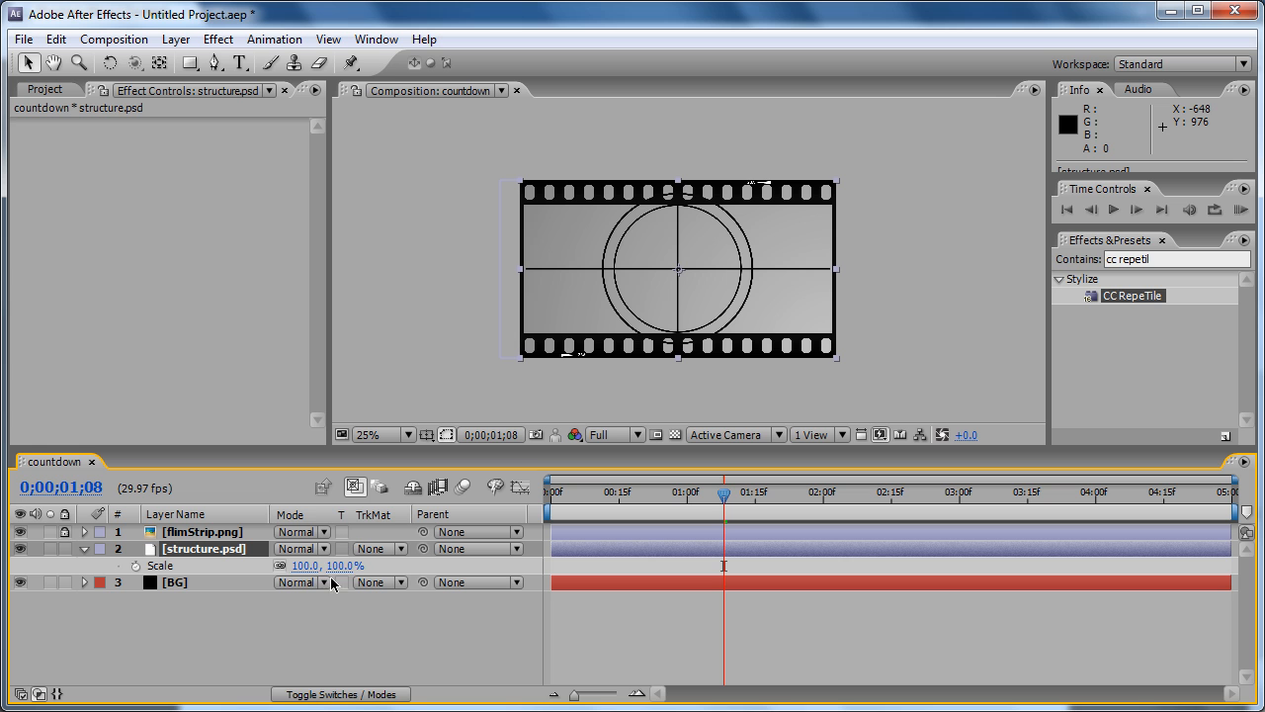
drag(301, 574, 281, 564)
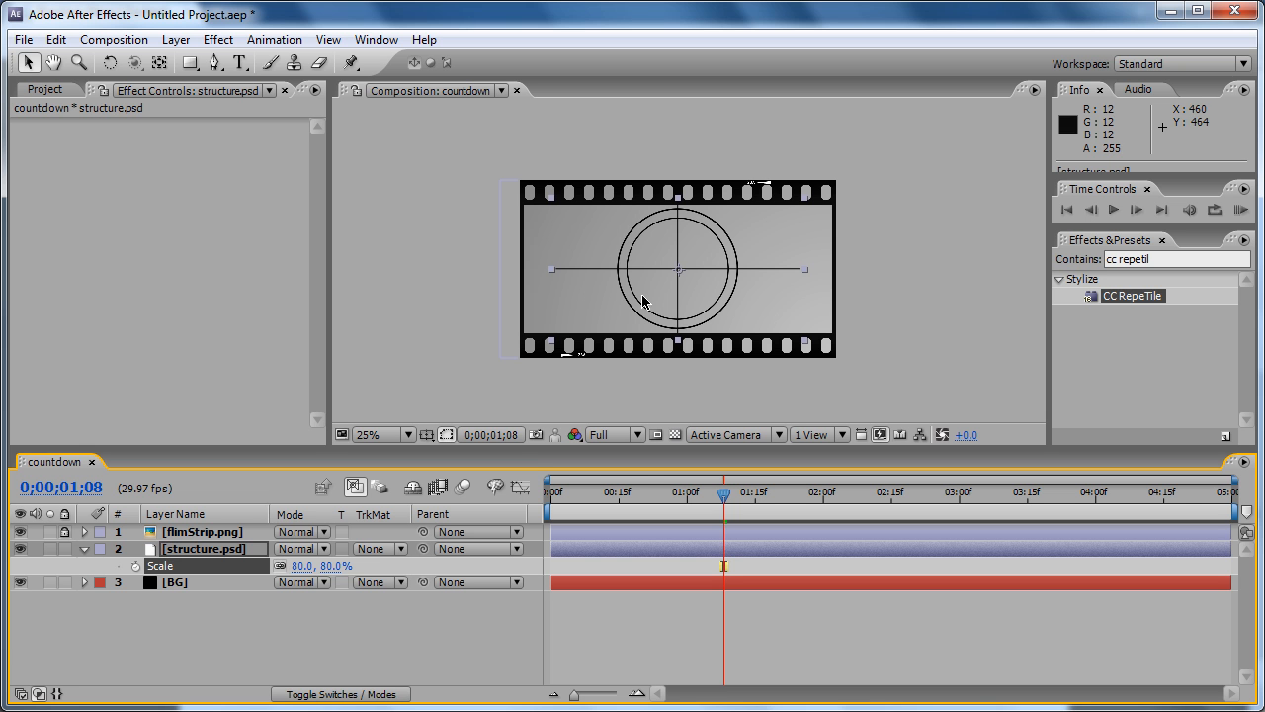
click(969, 237)
scroll(851, 297, up, 2)
key(space)
drag(849, 247, 826, 272)
scroll(871, 283, down, 2)
key(space)
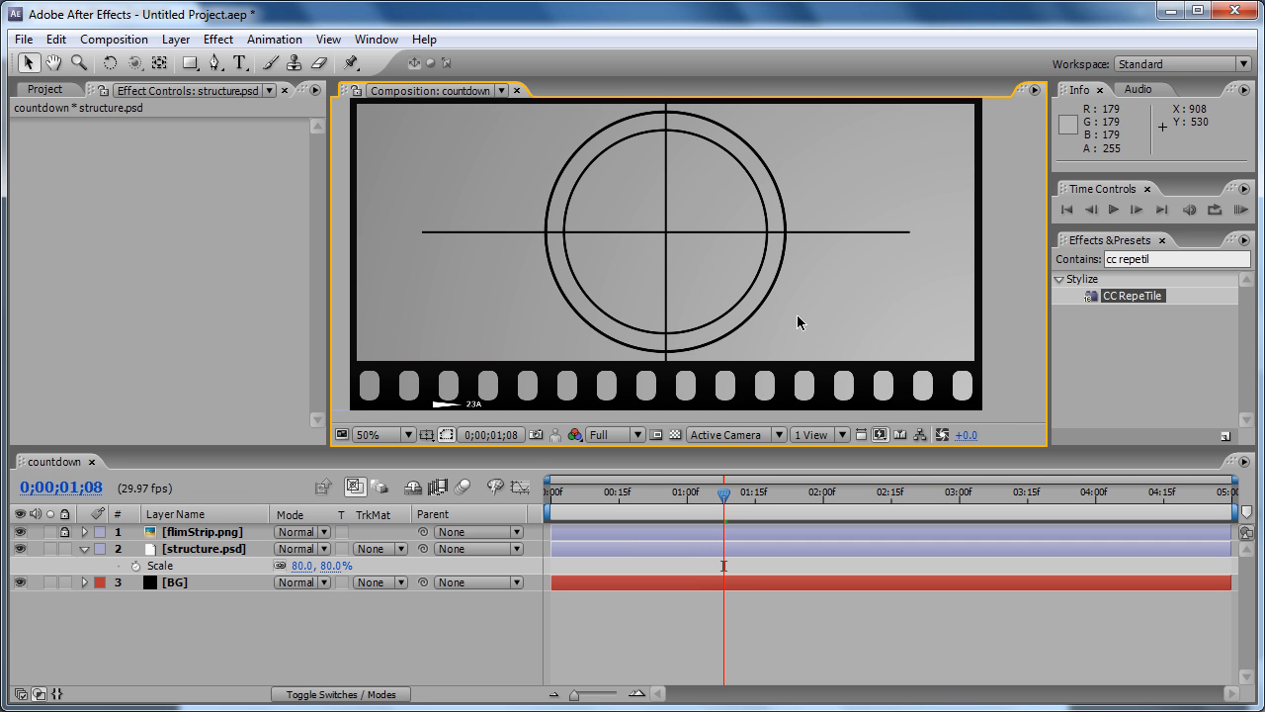
key(comma)
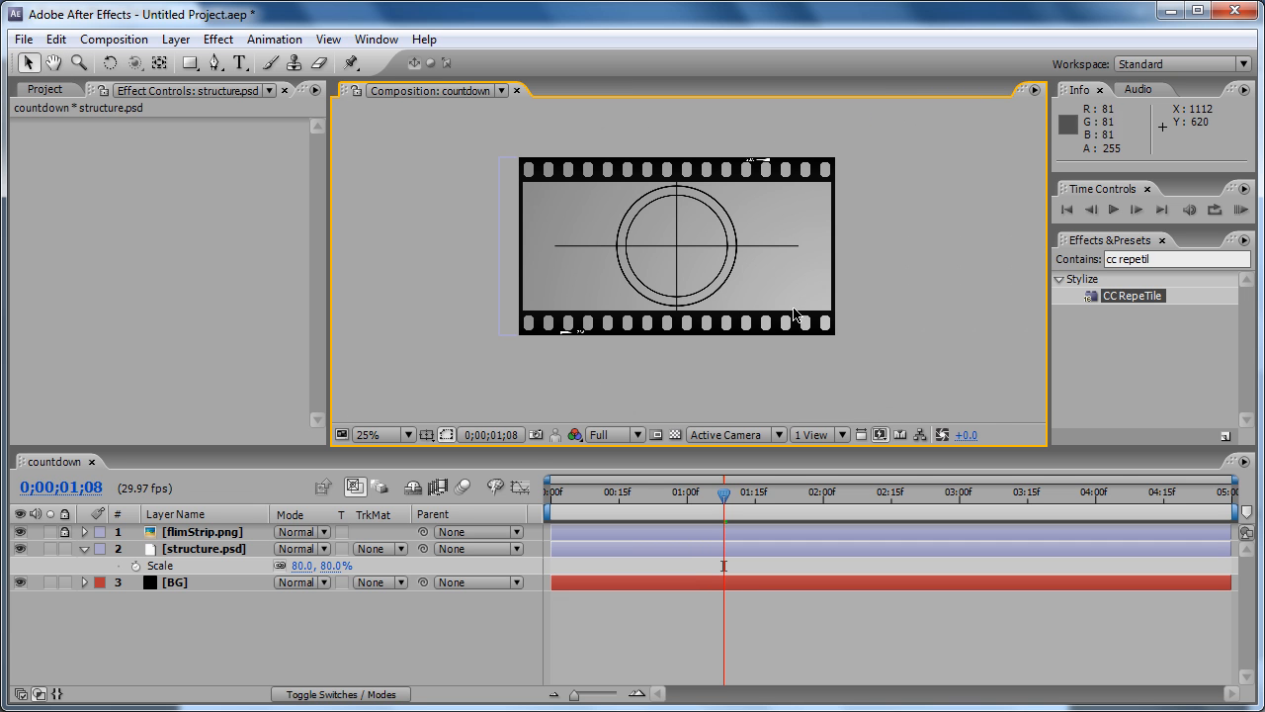
click(85, 550)
- Set the BG layer's Scale to 100, 77% and turn on the transparency grid so the film strip holes show as transparent
click(644, 260)
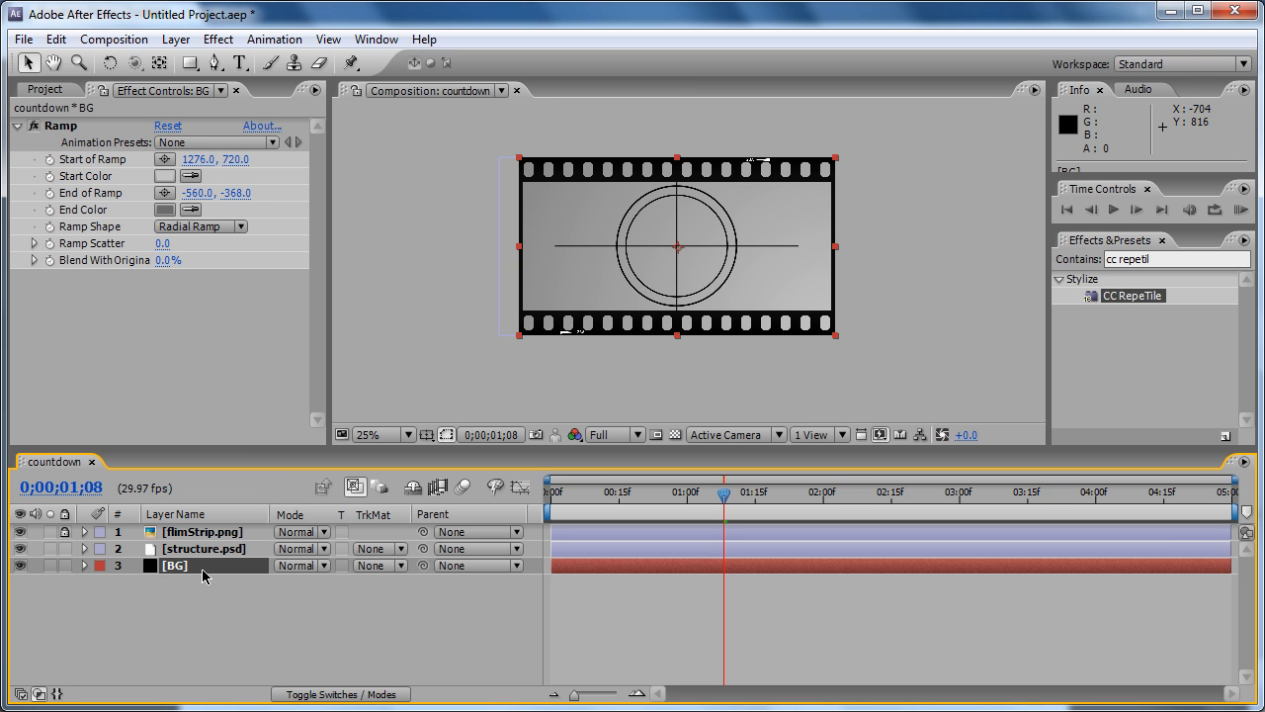
key(s)
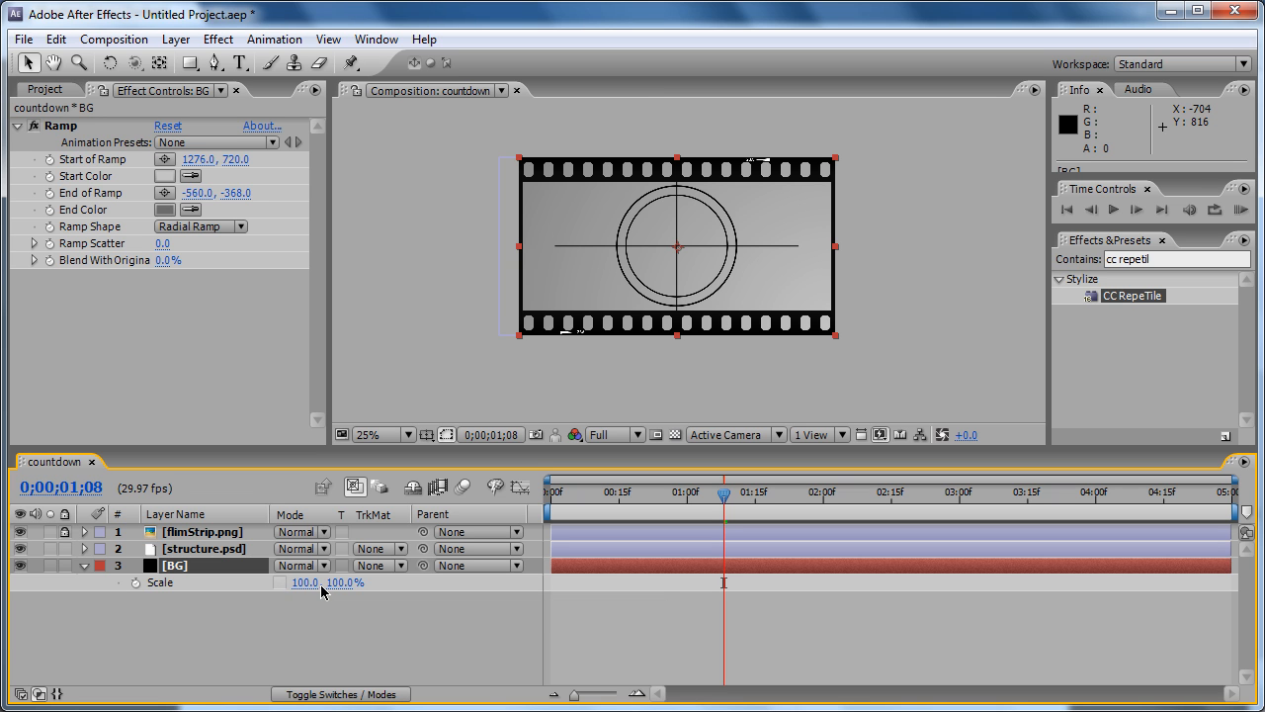
mouse_move(330, 588)
mouse_down()
mouse_move(365, 575)
mouse_move(322, 581)
mouse_up()
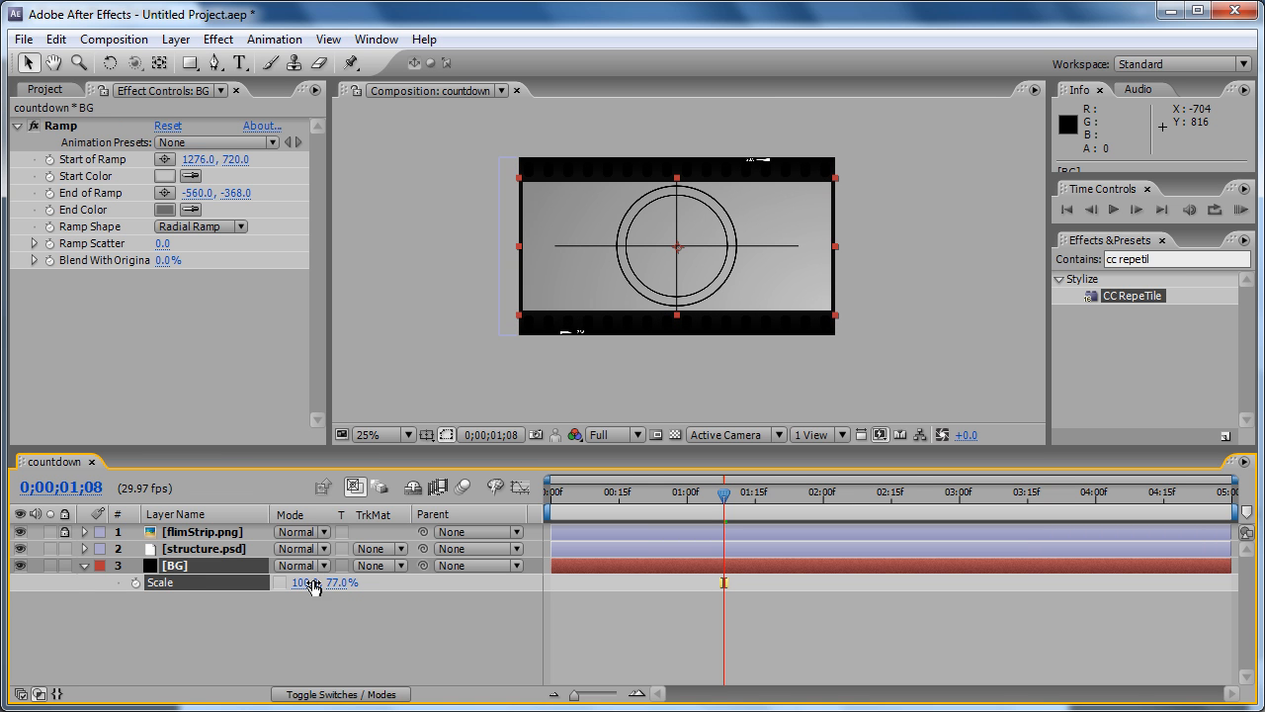
click(645, 405)
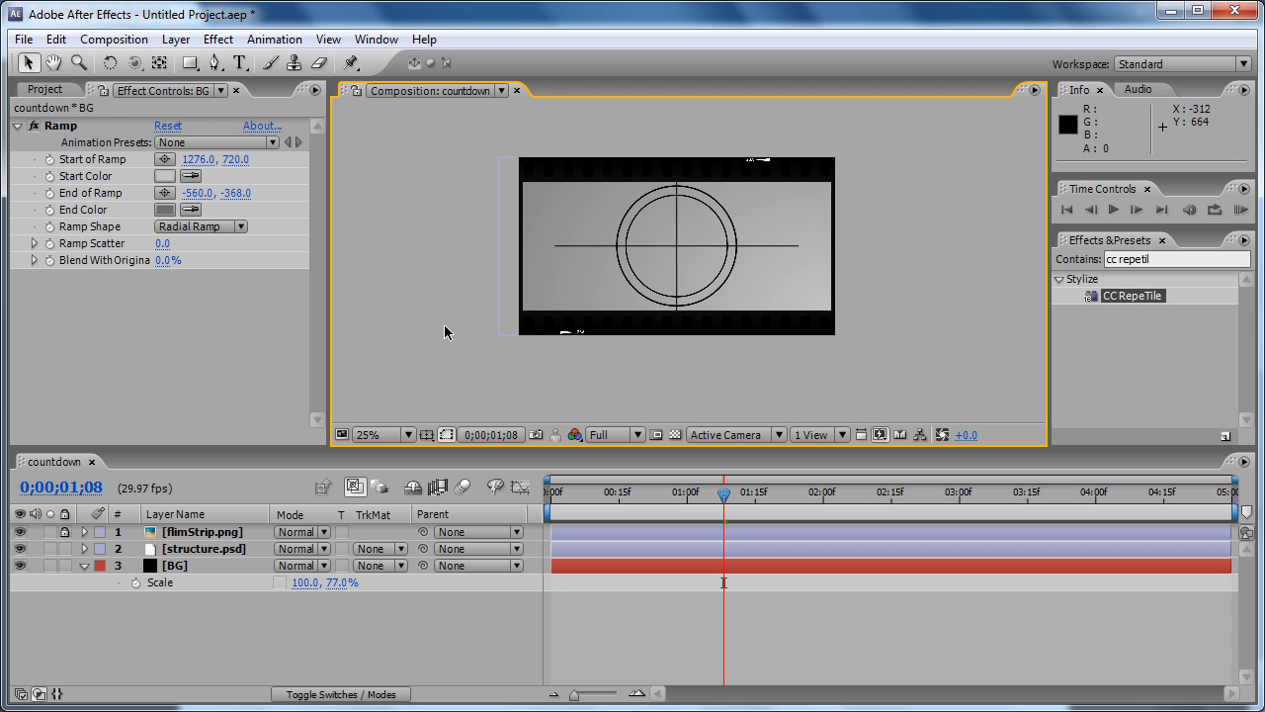
click(675, 435)
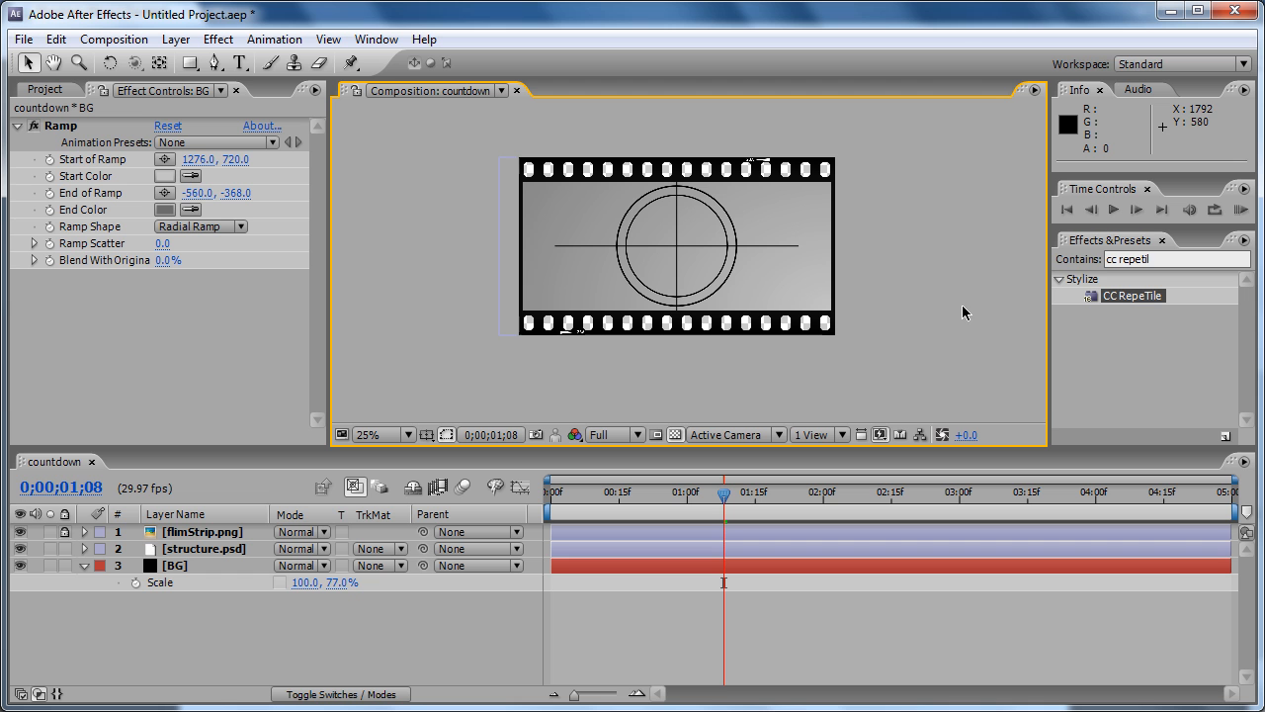
click(87, 565)
- Add a text layer reading 5 near the crosshair's center and center-align its paragraph
key(period)
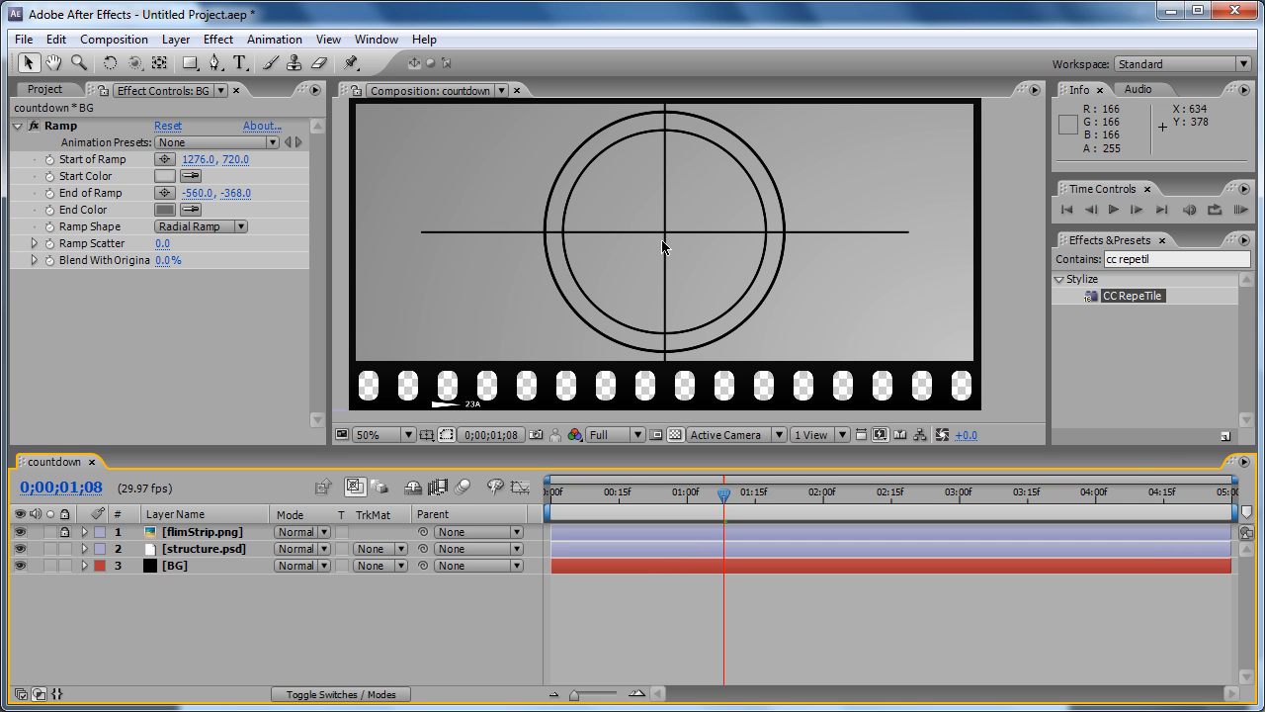
key(ctrl+t)
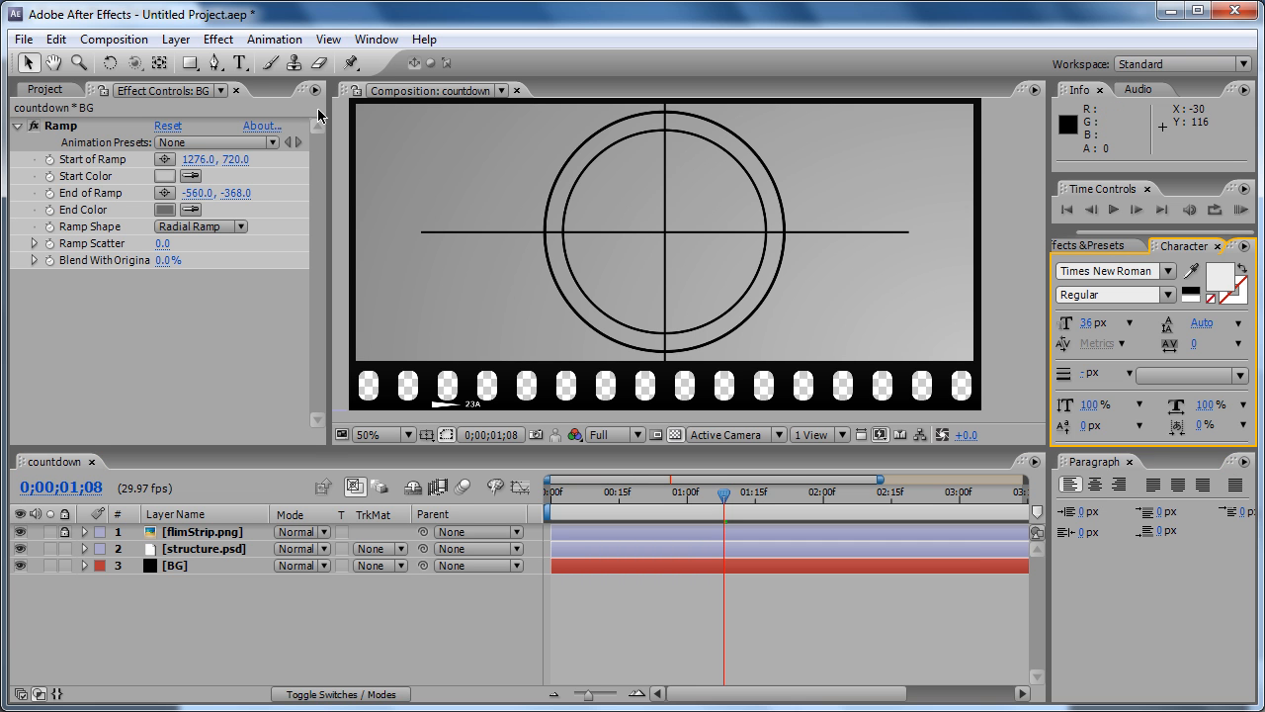
click(240, 62)
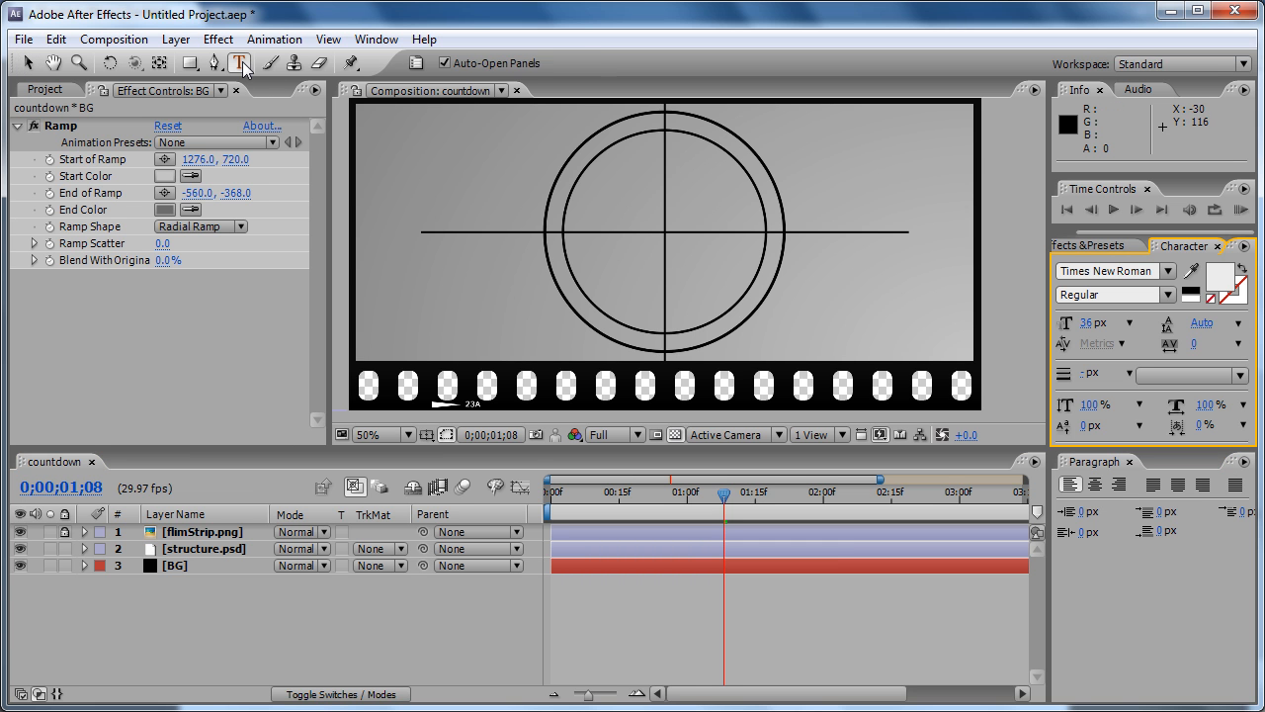
click(655, 231)
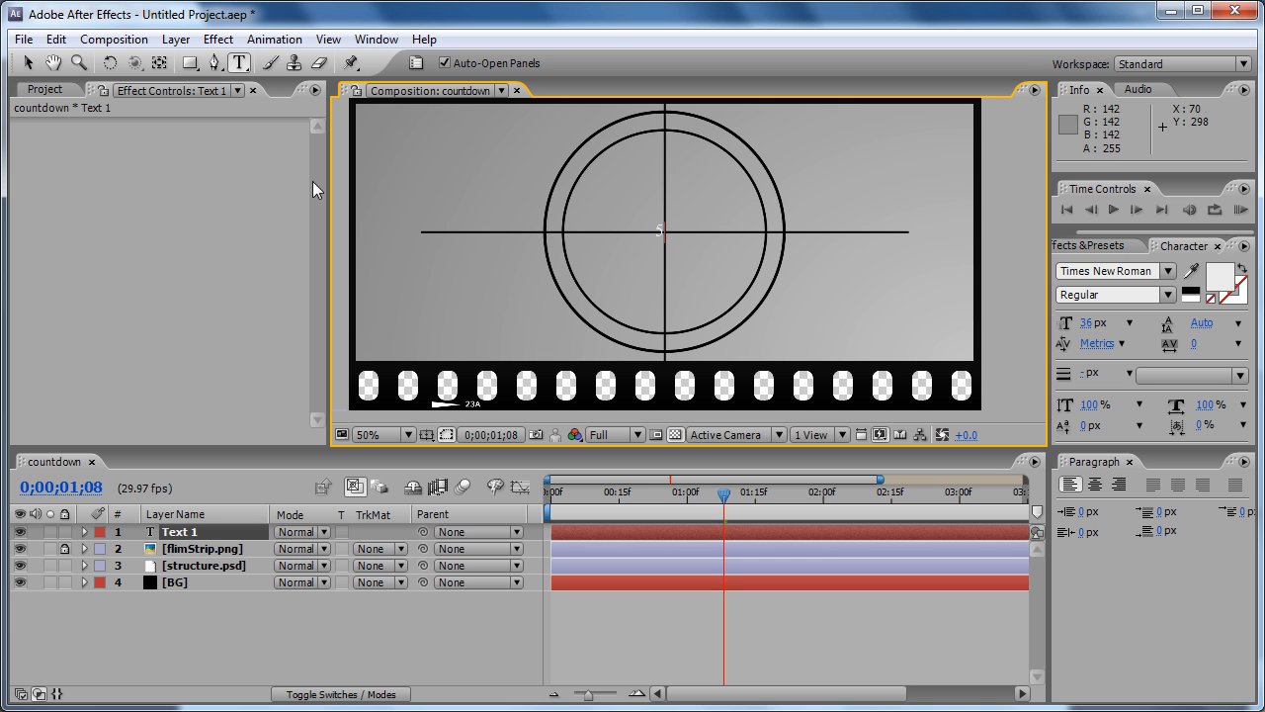
click(28, 62)
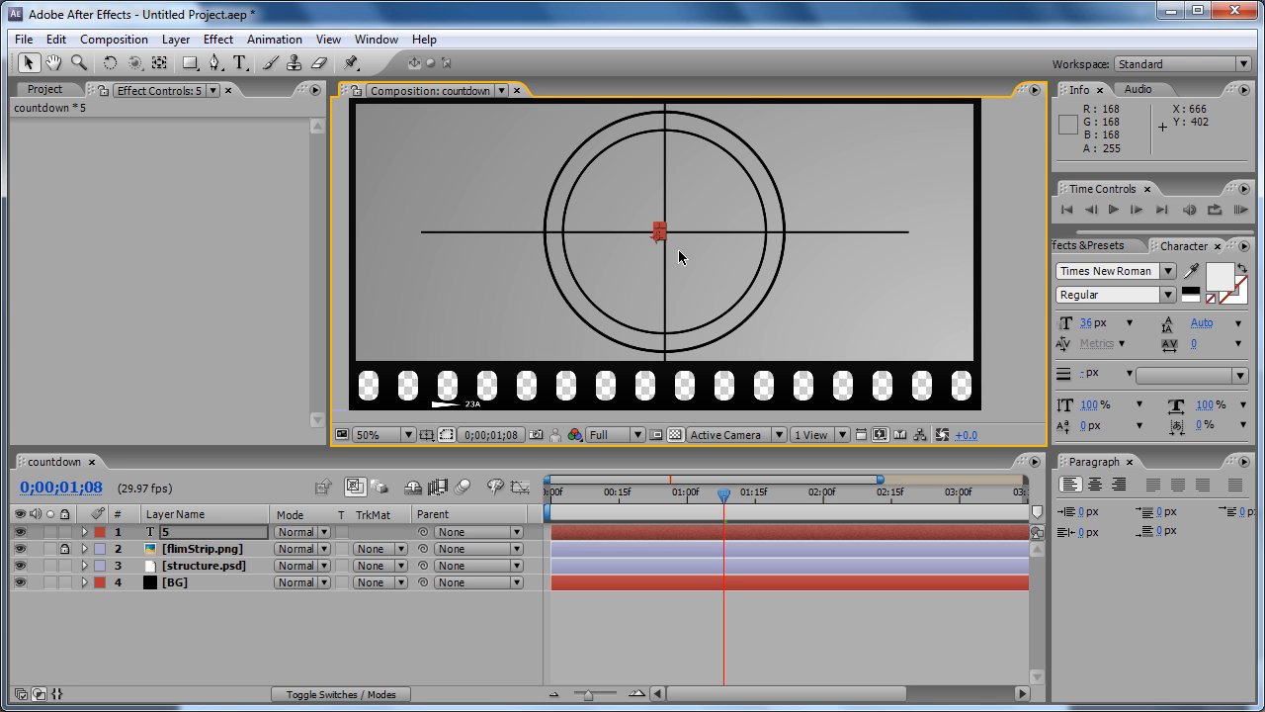
click(1098, 486)
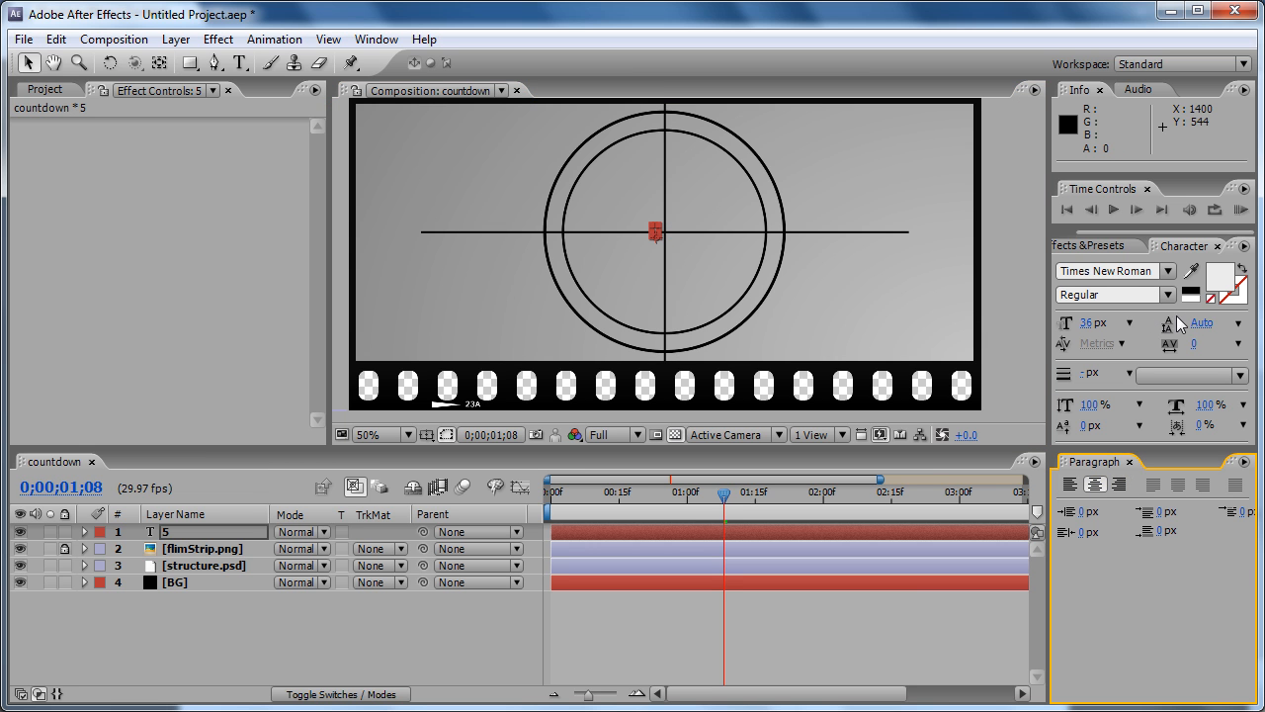
- Enlarge the number 5 by setting its font size to 300 px
click(1087, 324)
text(100)
key(Return)
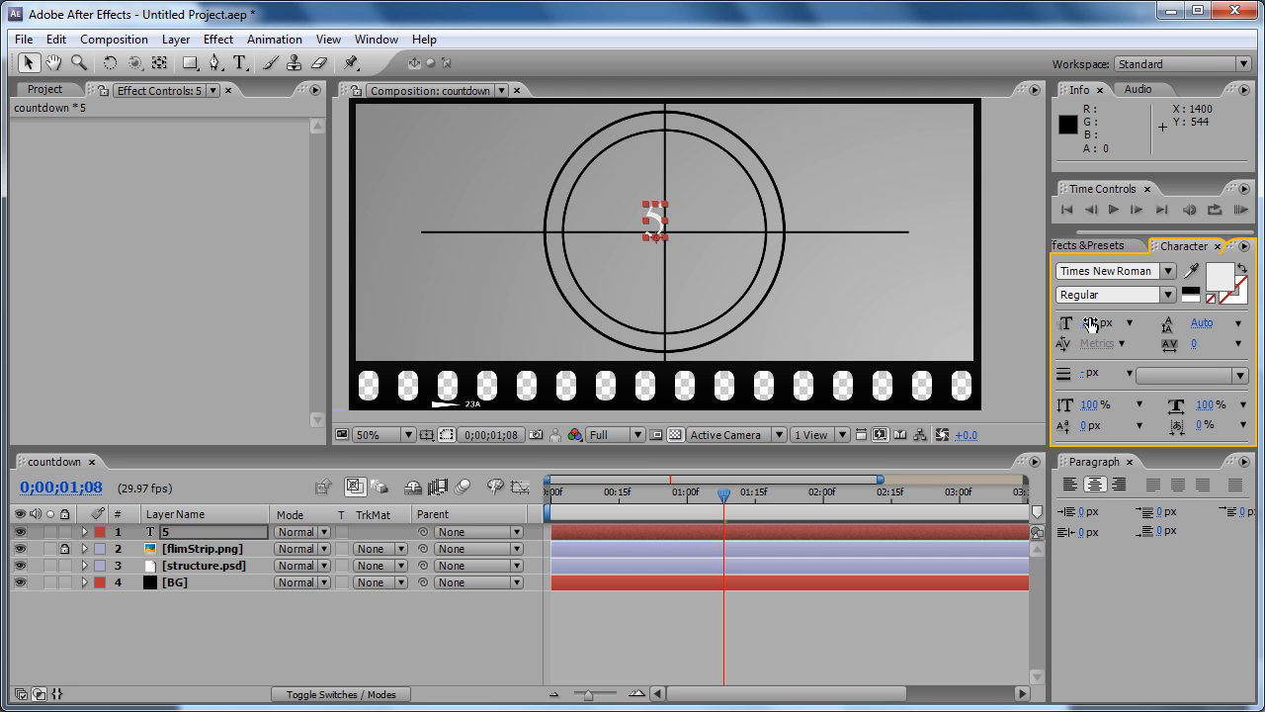
drag(1115, 319, 1188, 354)
text(300)
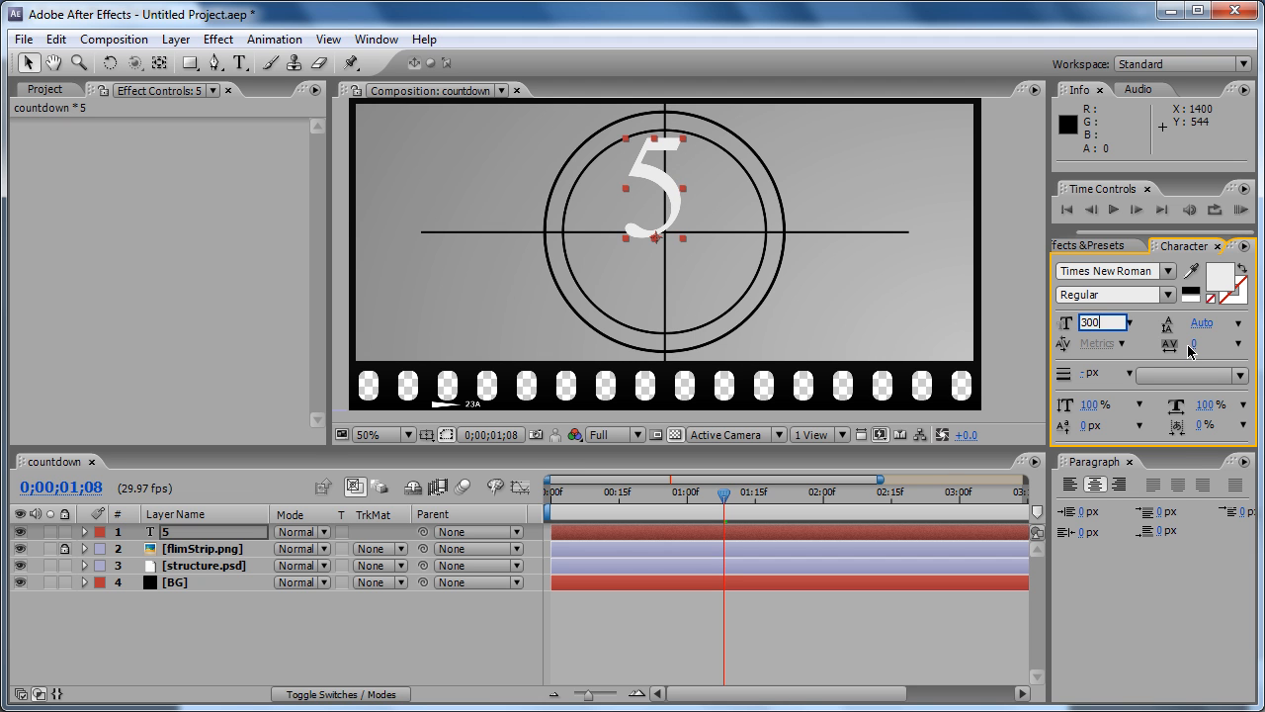
key(Return)
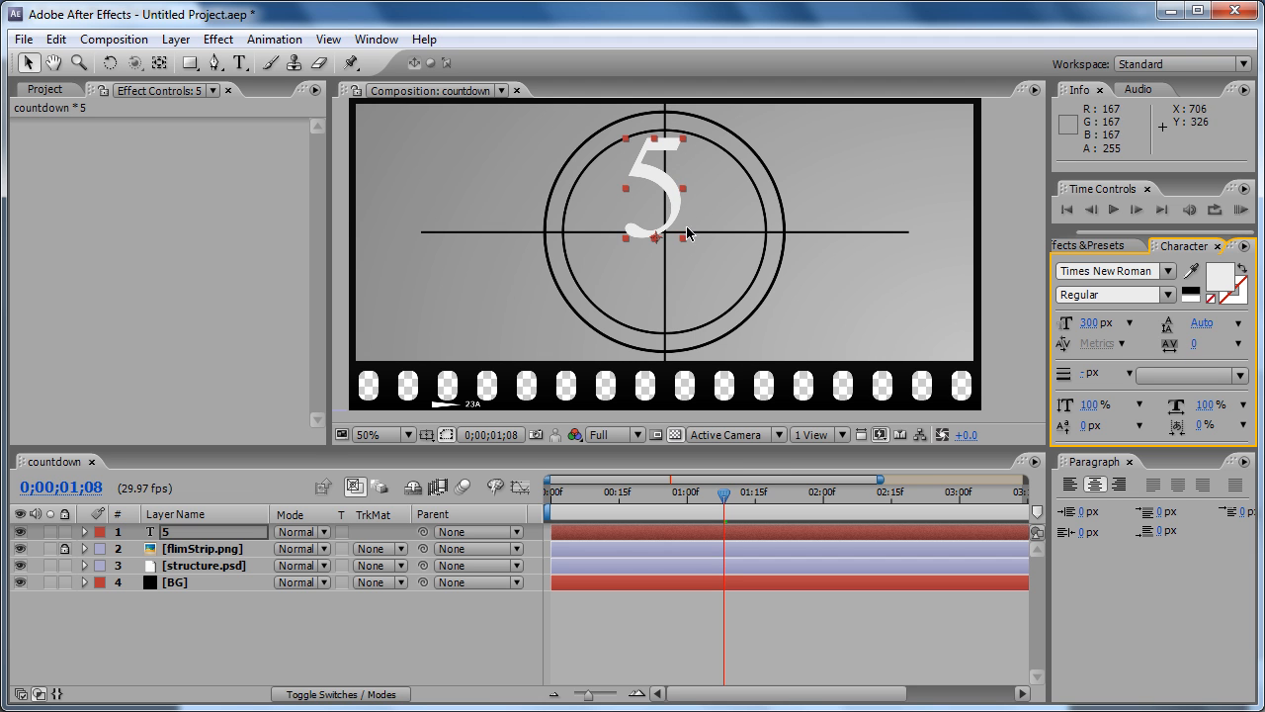
- Change the font of the number 5 to Arial
click(1145, 272)
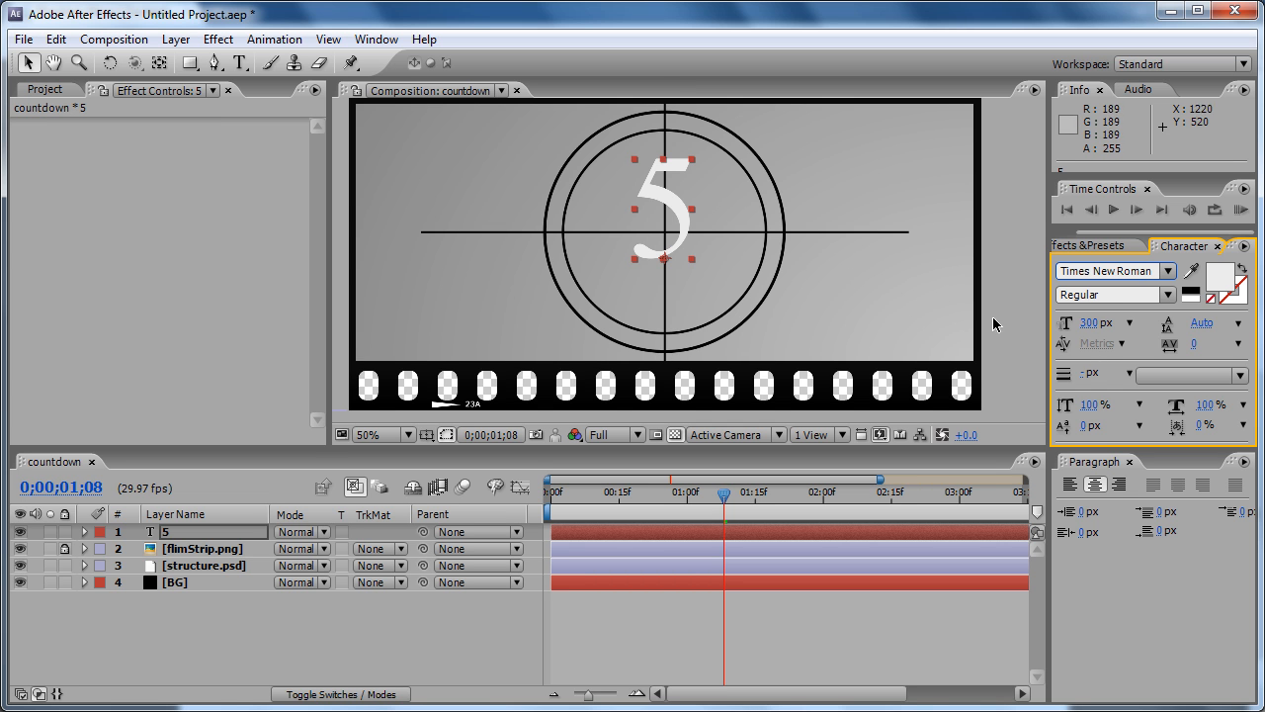
click(1175, 270)
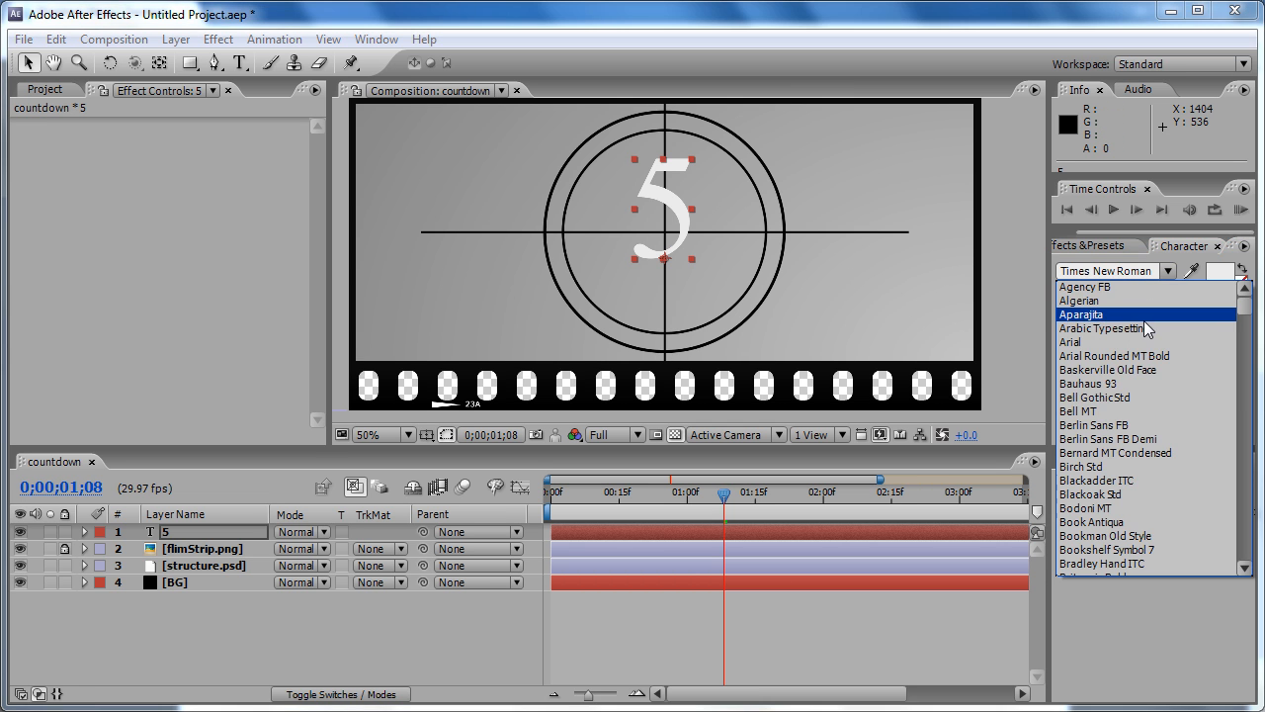
click(1082, 343)
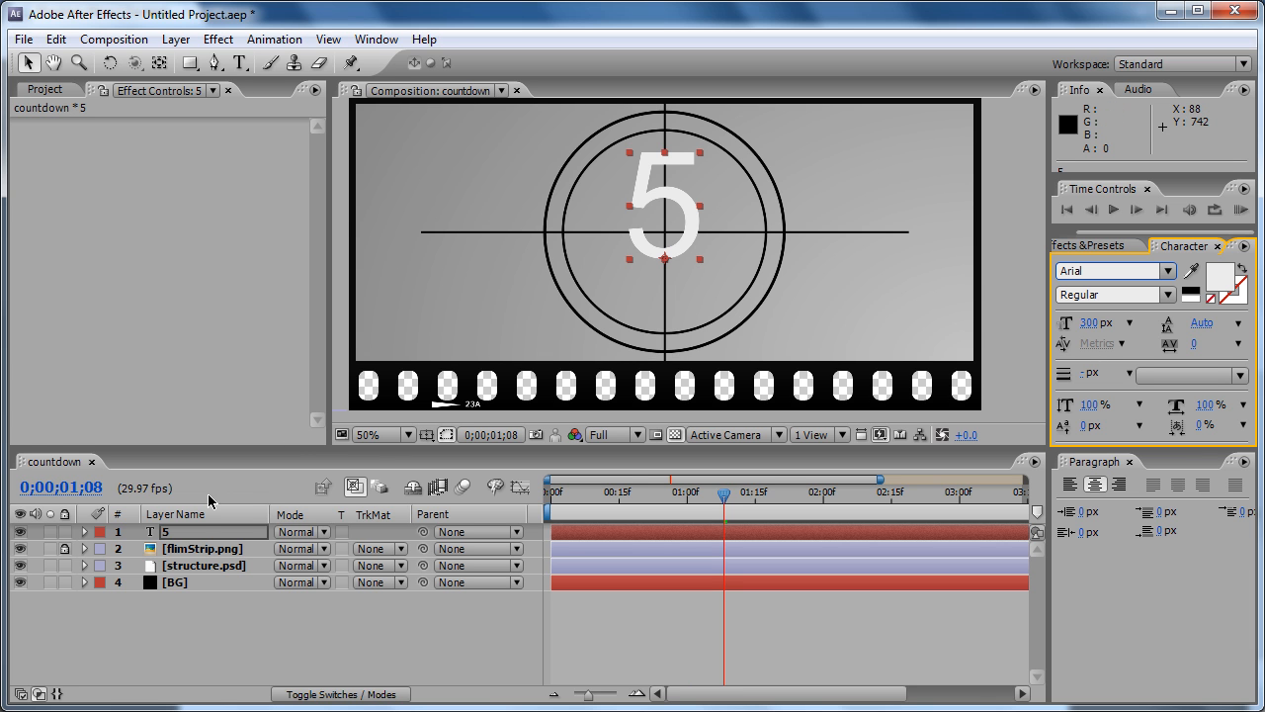
- Center the 5 vertically on the crosshair by setting its Position to 638, 462
click(192, 535)
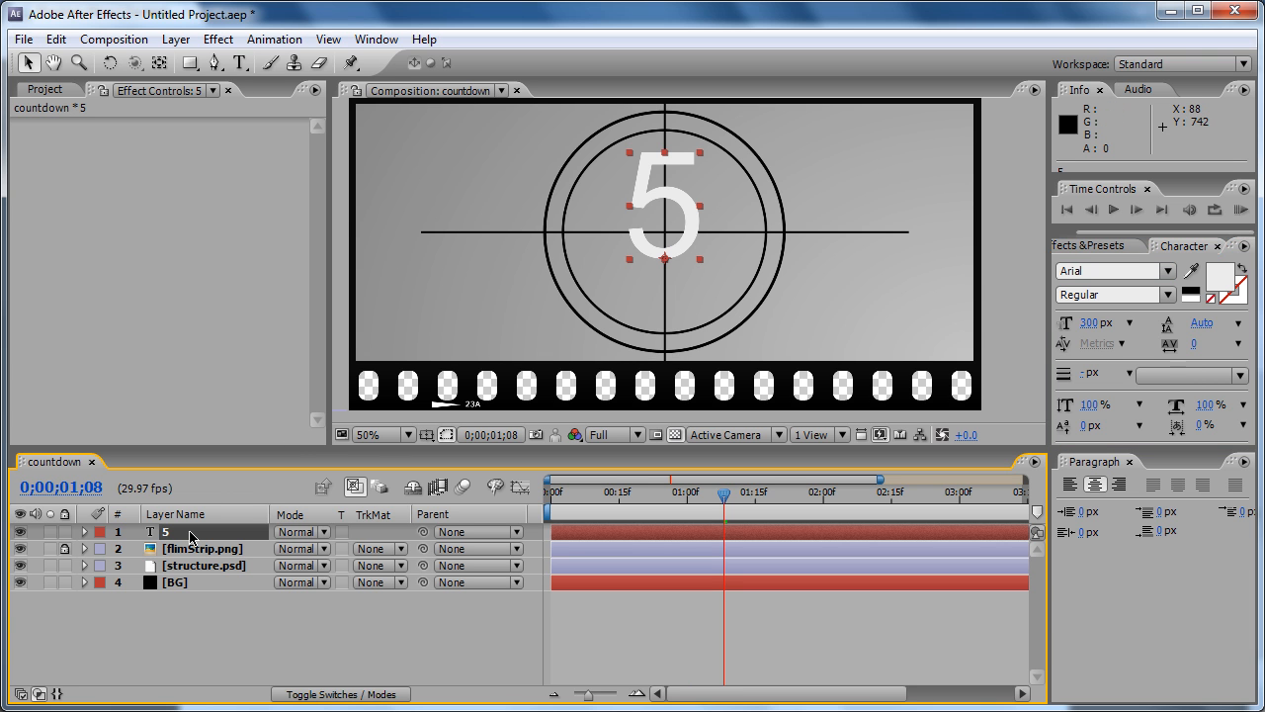
key(p)
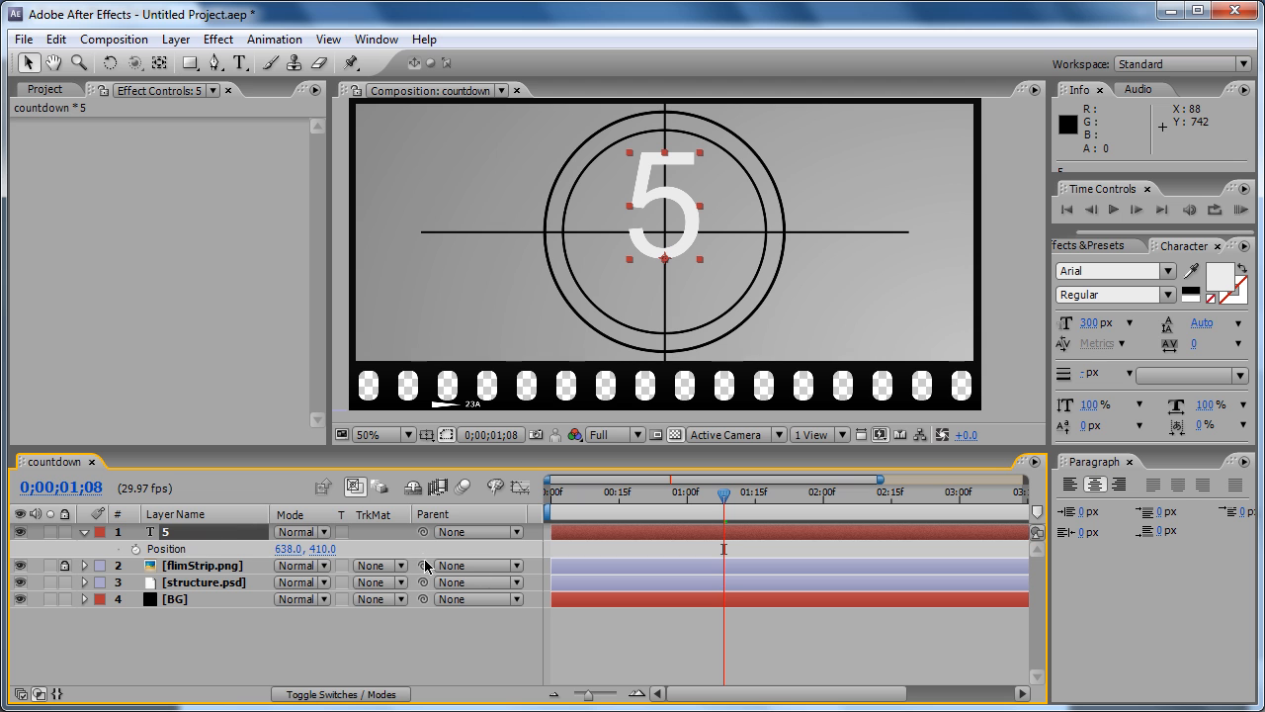
drag(324, 555, 377, 547)
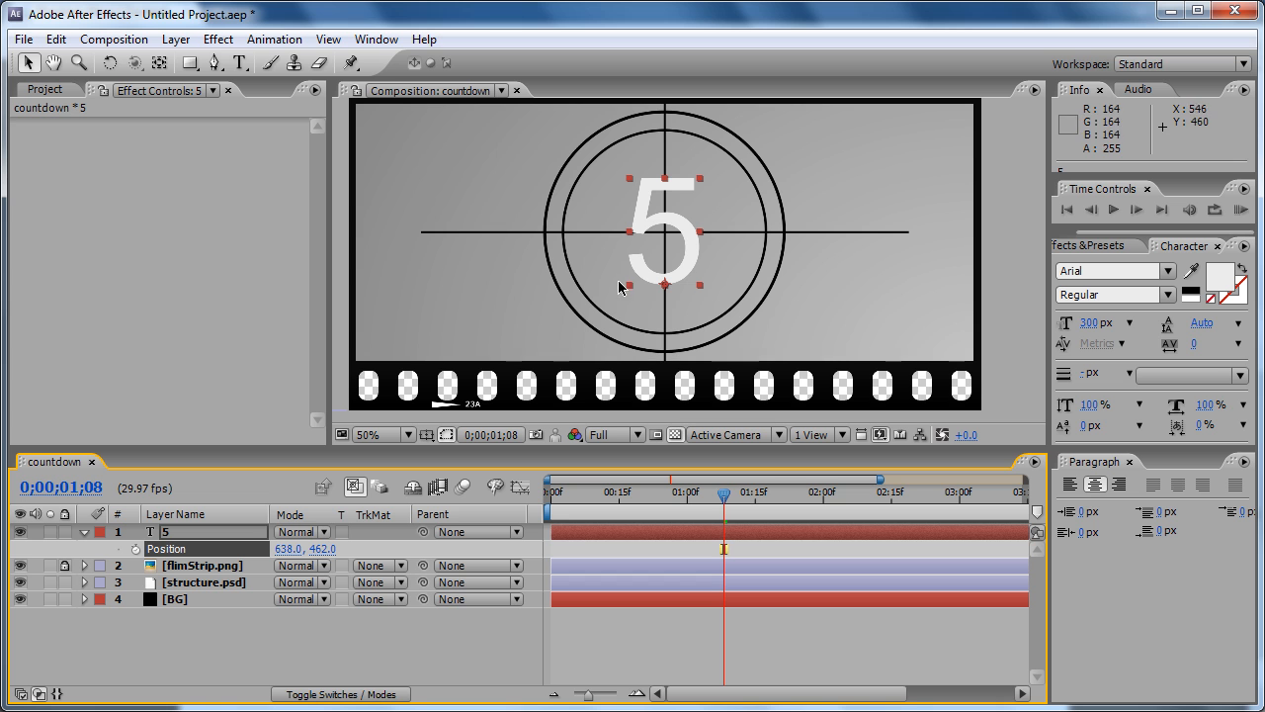
click(1012, 231)
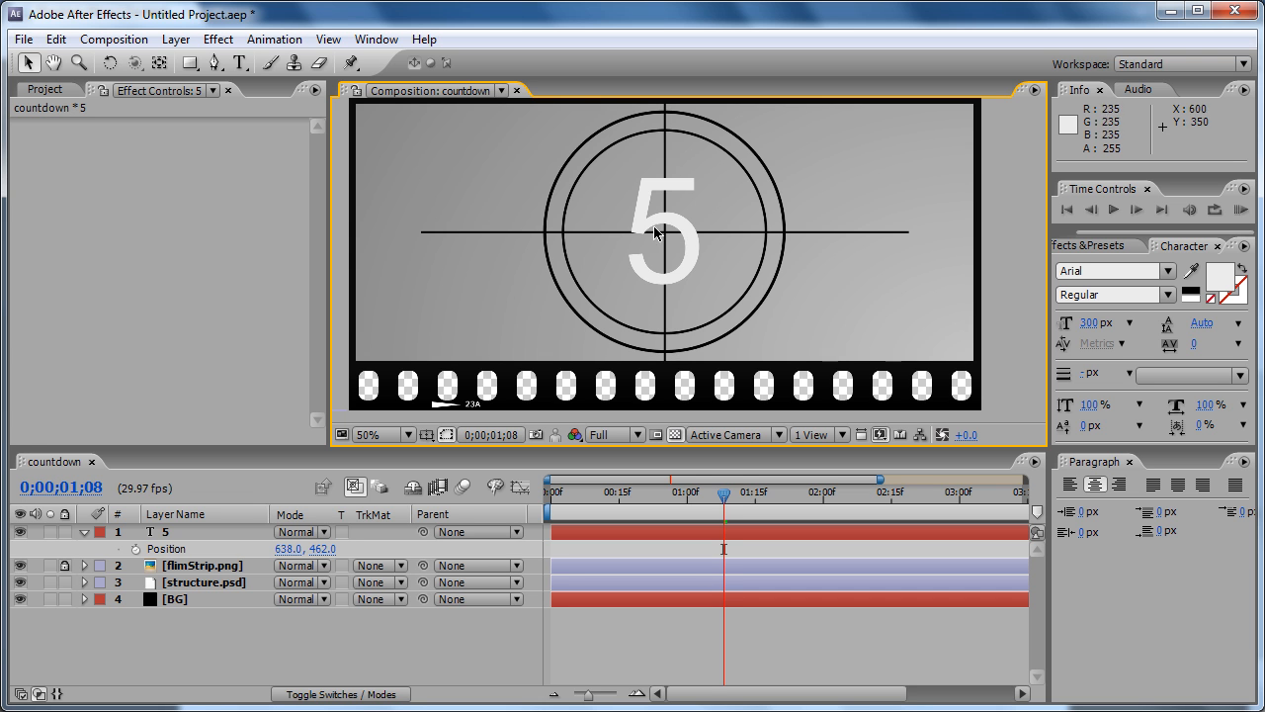
- Change the fill color of the number 5 to black, 000000
click(188, 534)
click(1222, 277)
drag(517, 362, 789, 611)
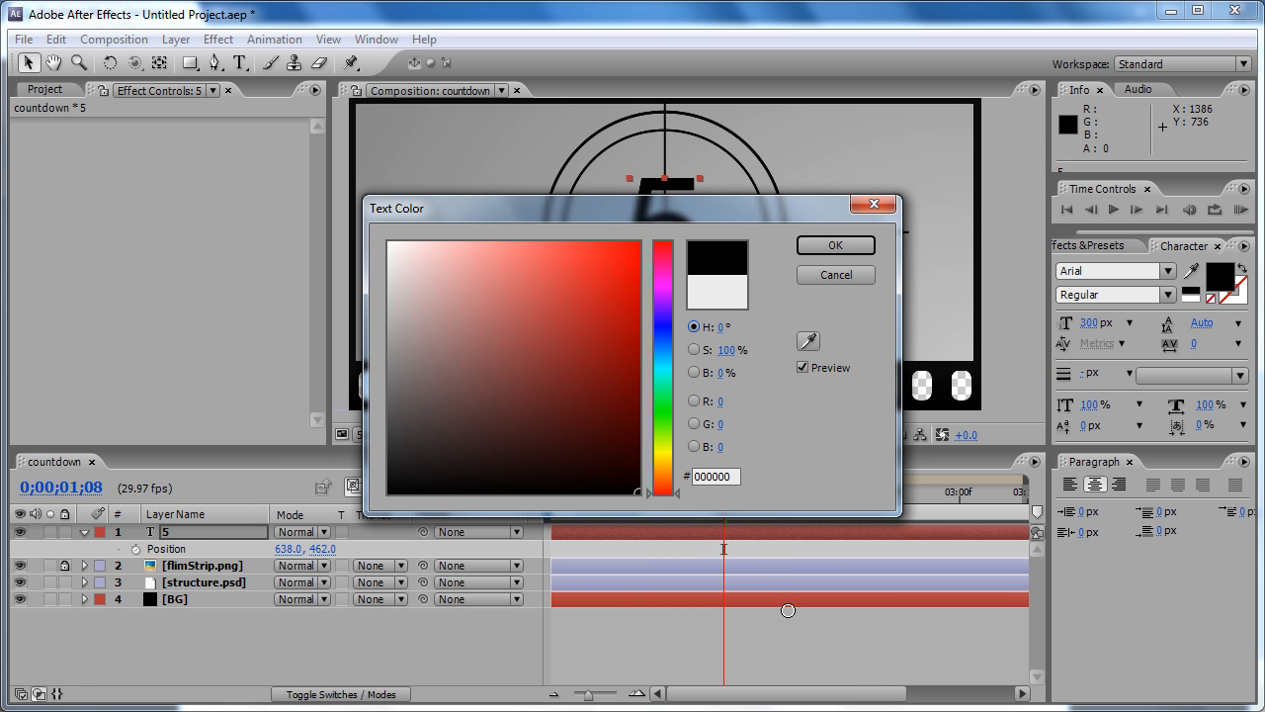
click(862, 247)
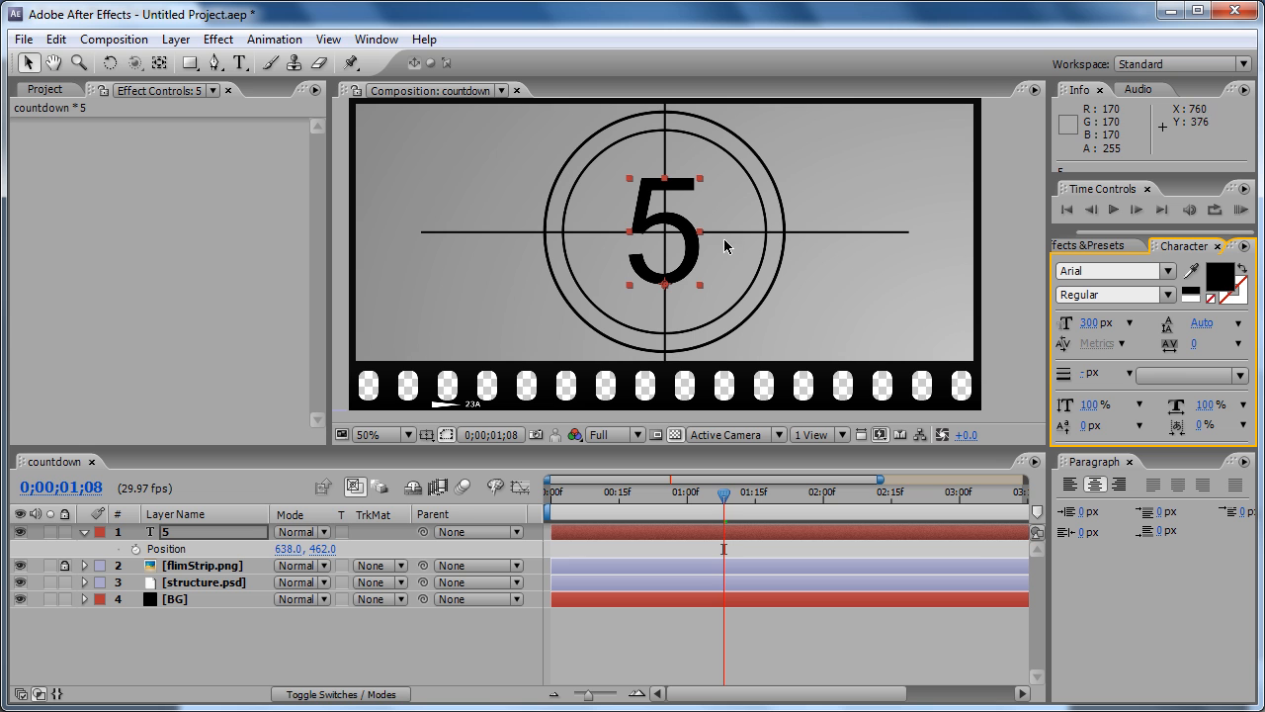
click(801, 293)
scroll(761, 259, up, 1)
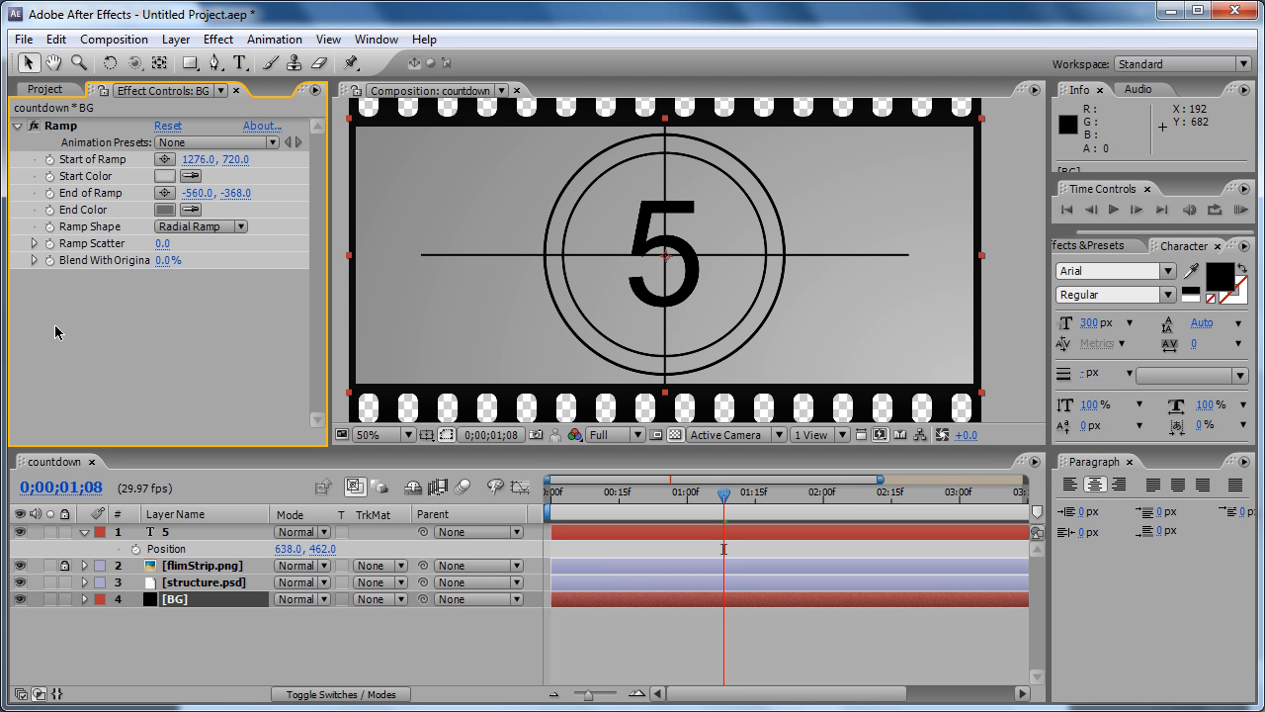
- Duplicate the BG layer and delete the Ramp effect from the upper copy
click(186, 603)
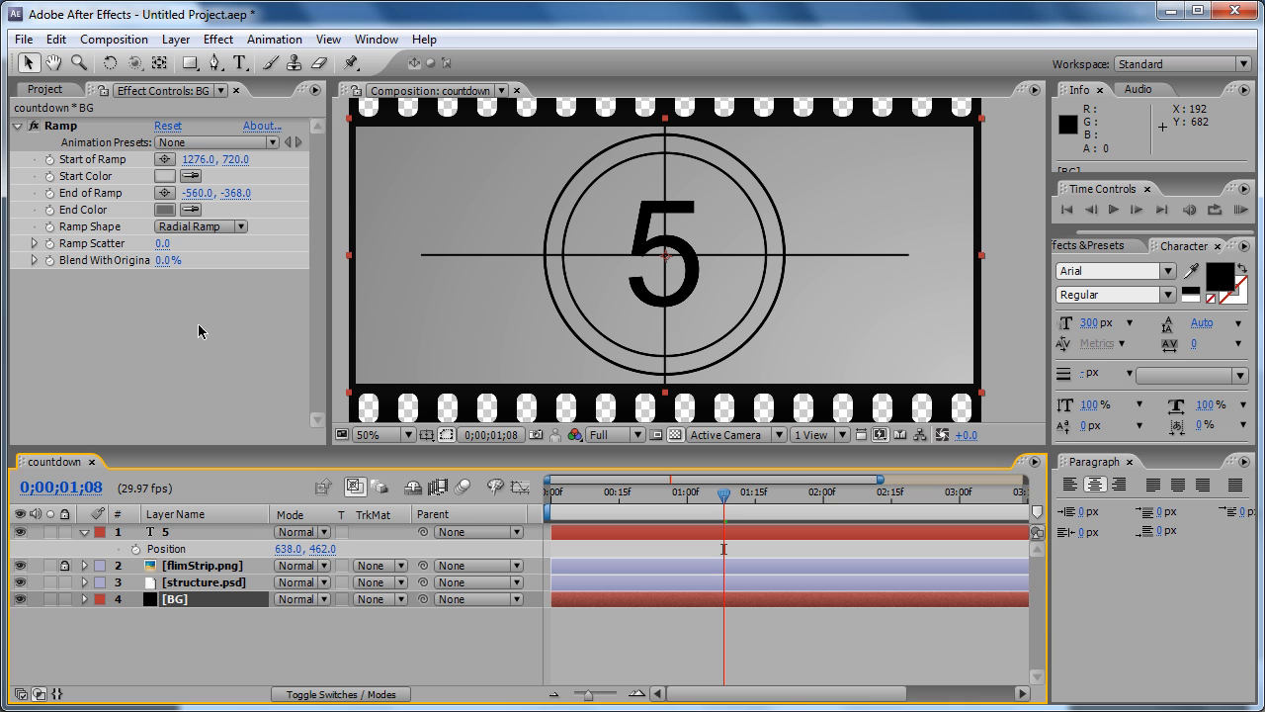
click(56, 39)
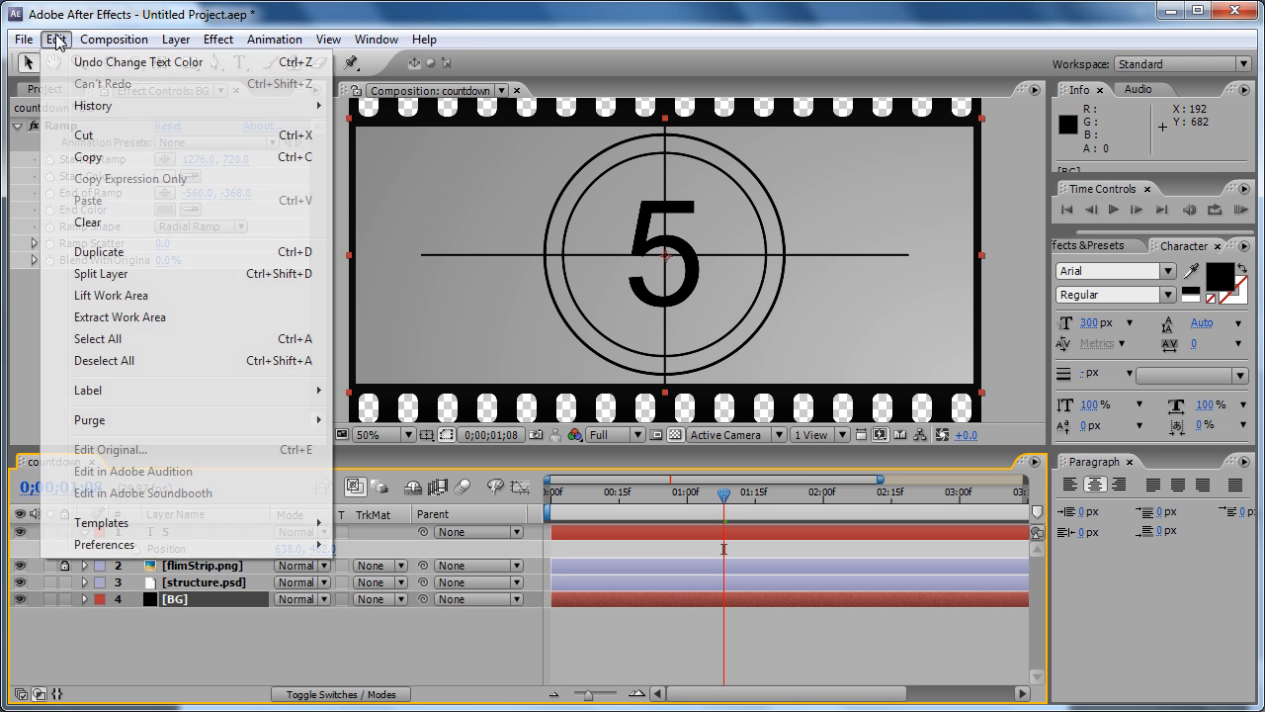
click(99, 252)
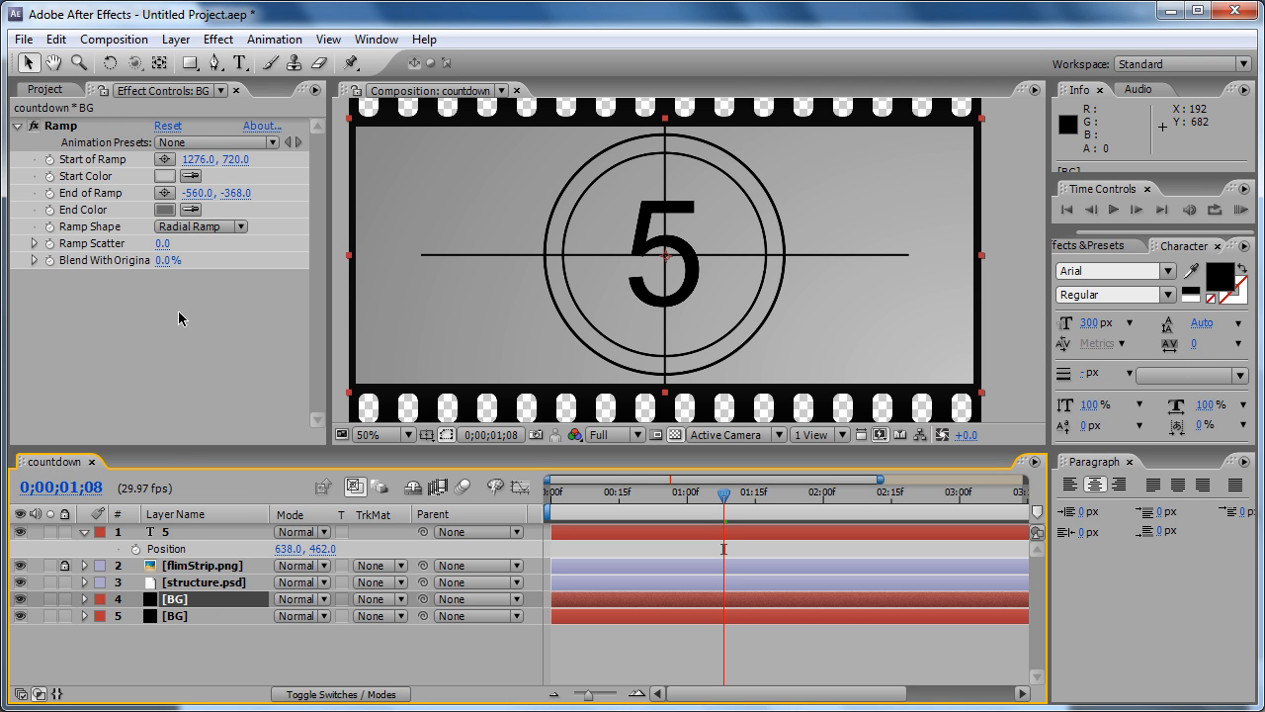
click(65, 126)
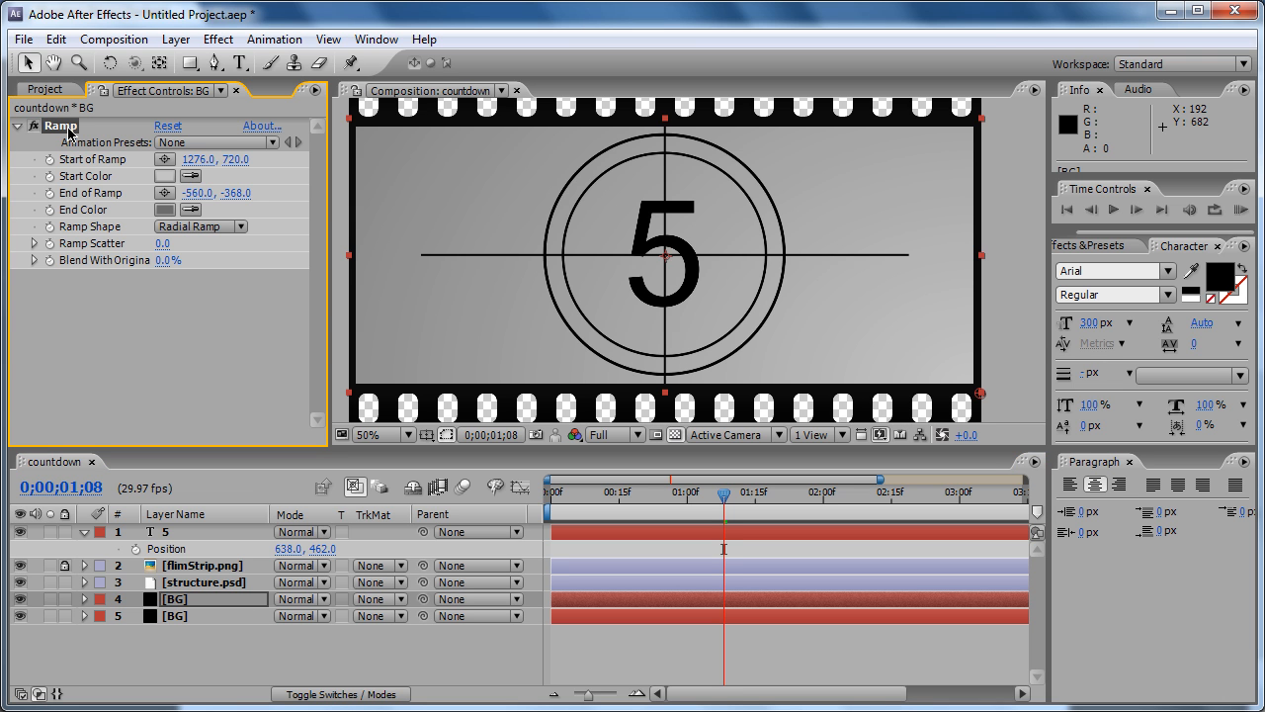
key(Delete)
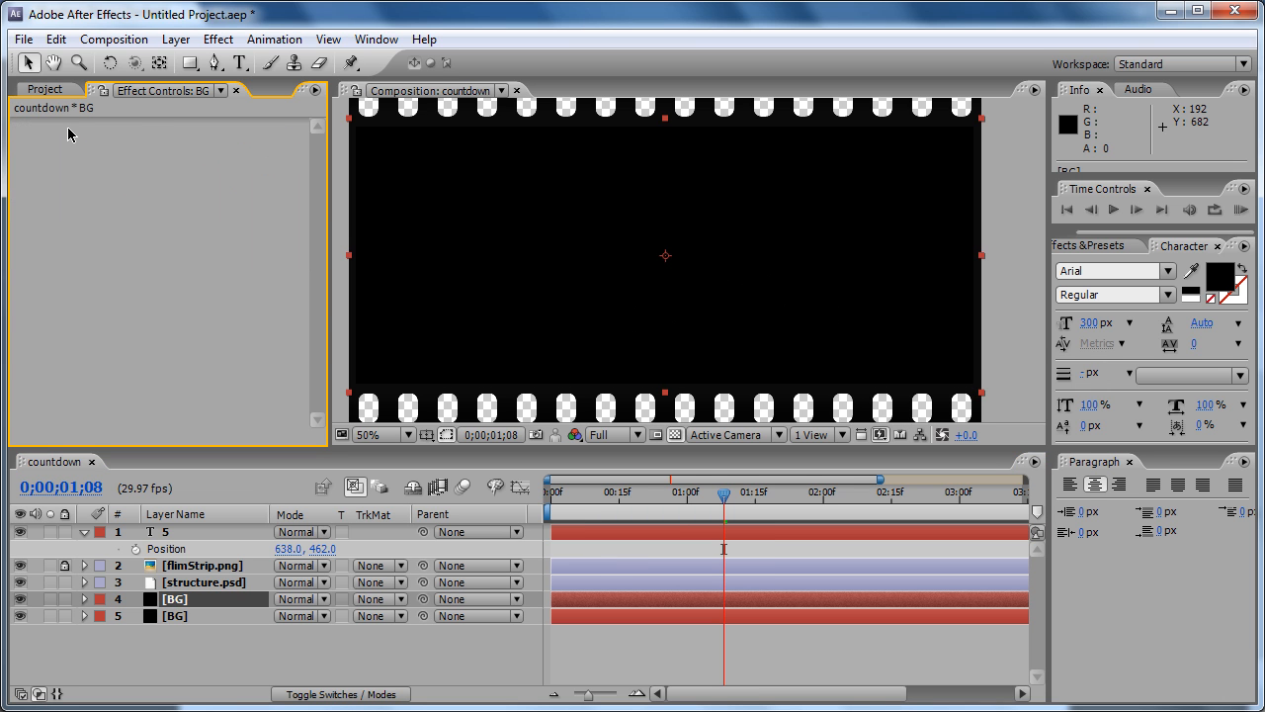
- Find the Radial Wipe transition effect and apply it to the upper BG layer
key(ctrl+5)
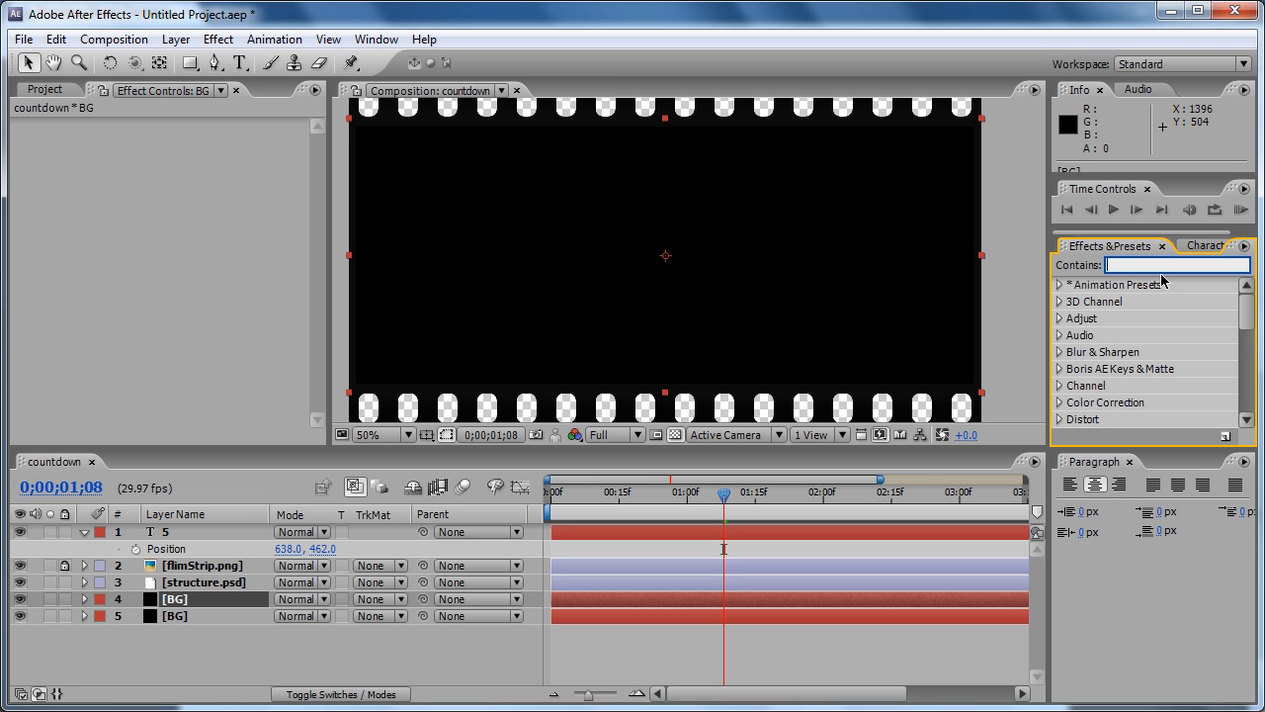
text(radial)
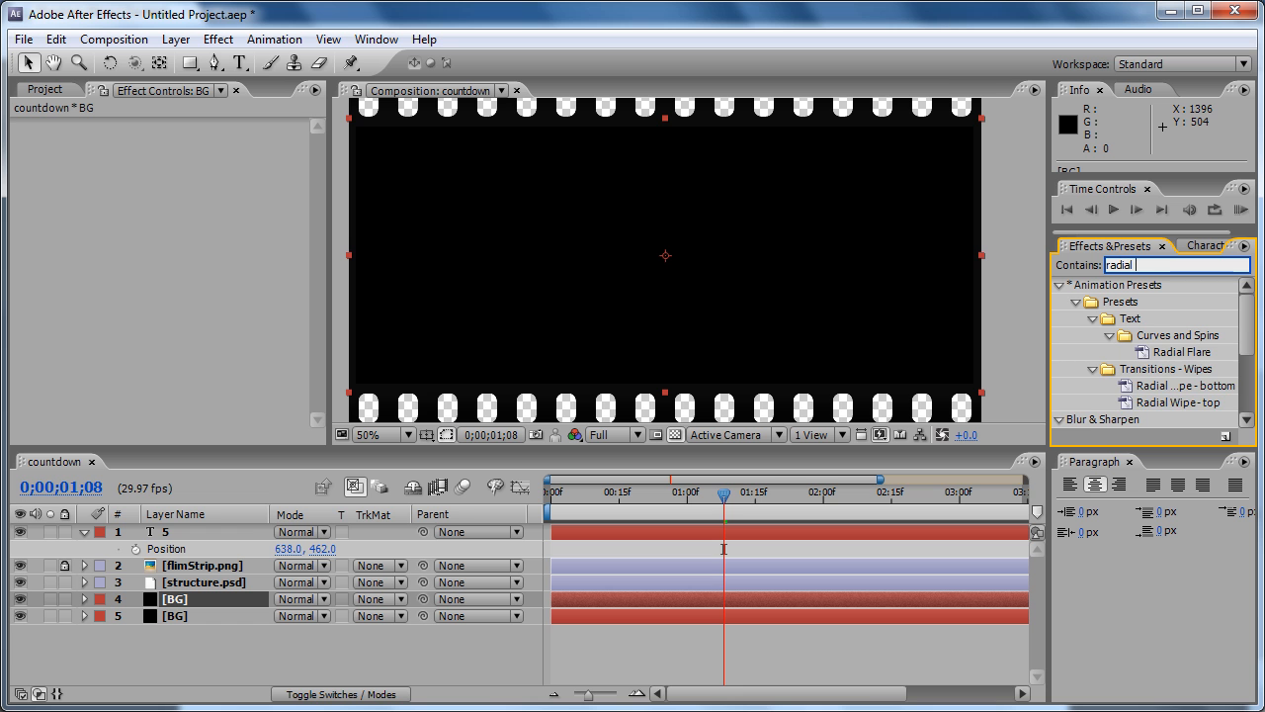
text( wi)
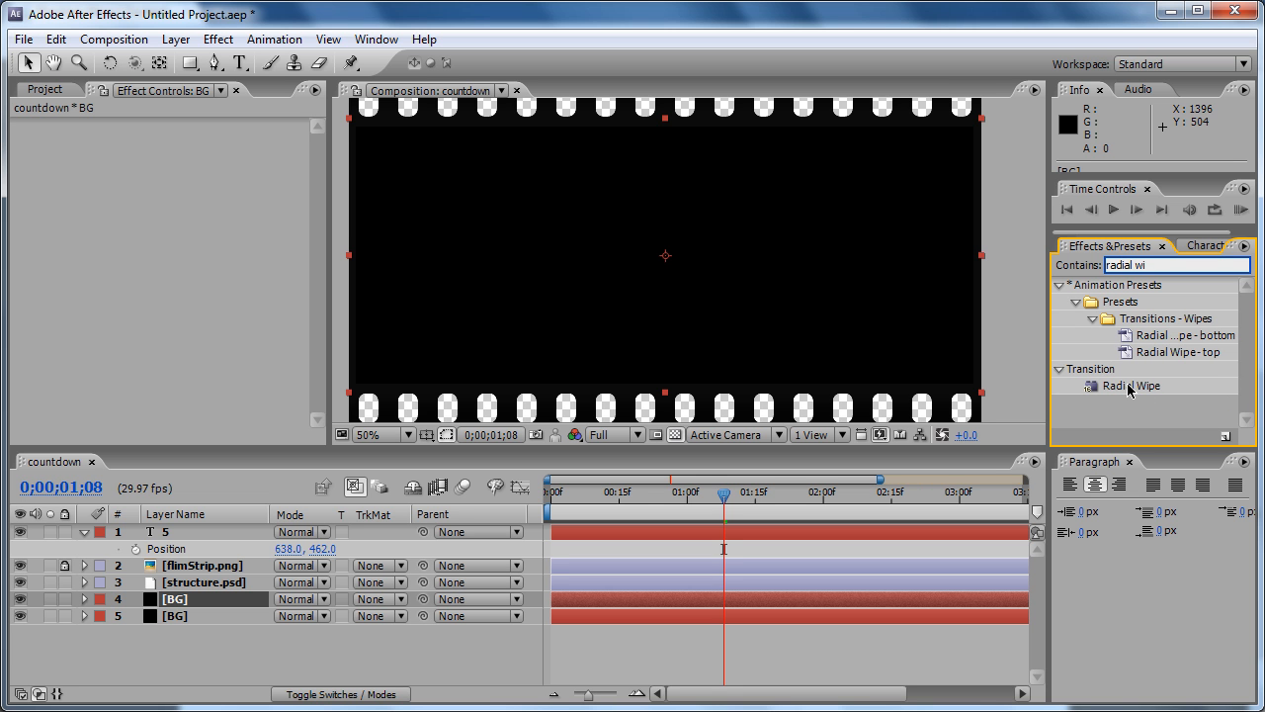
click(277, 42)
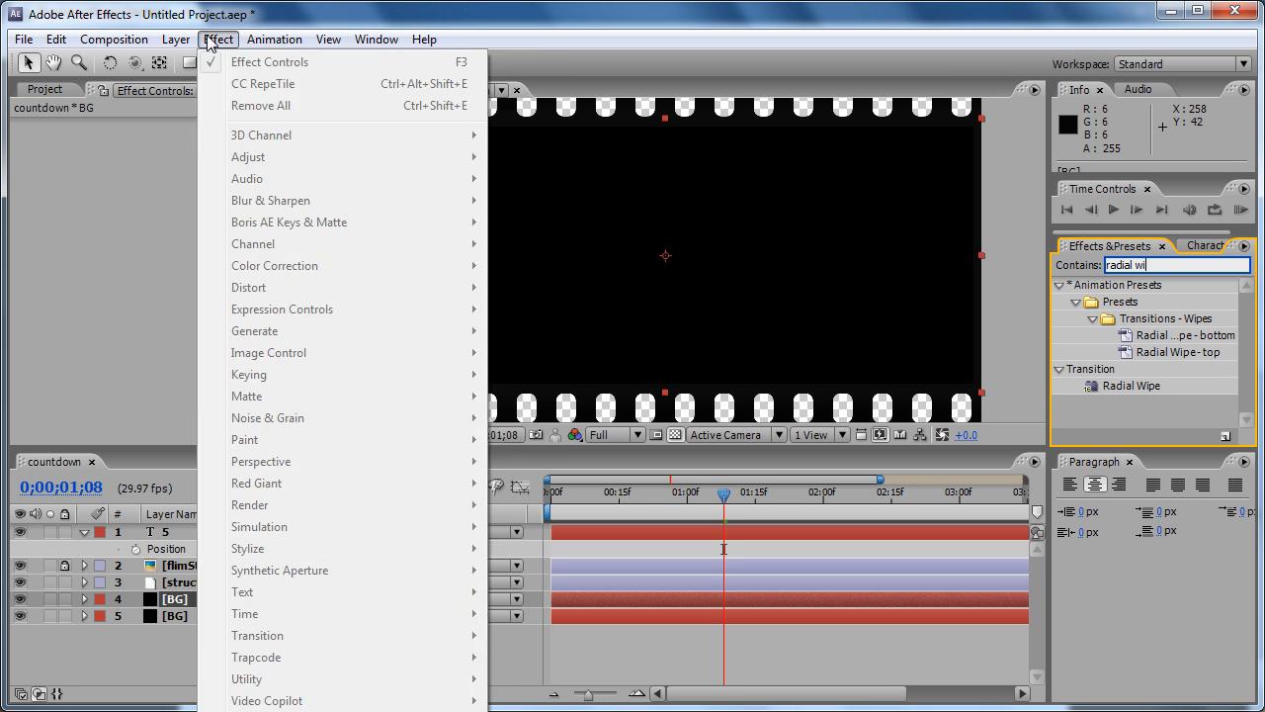
mouse_move(219, 42)
click(153, 605)
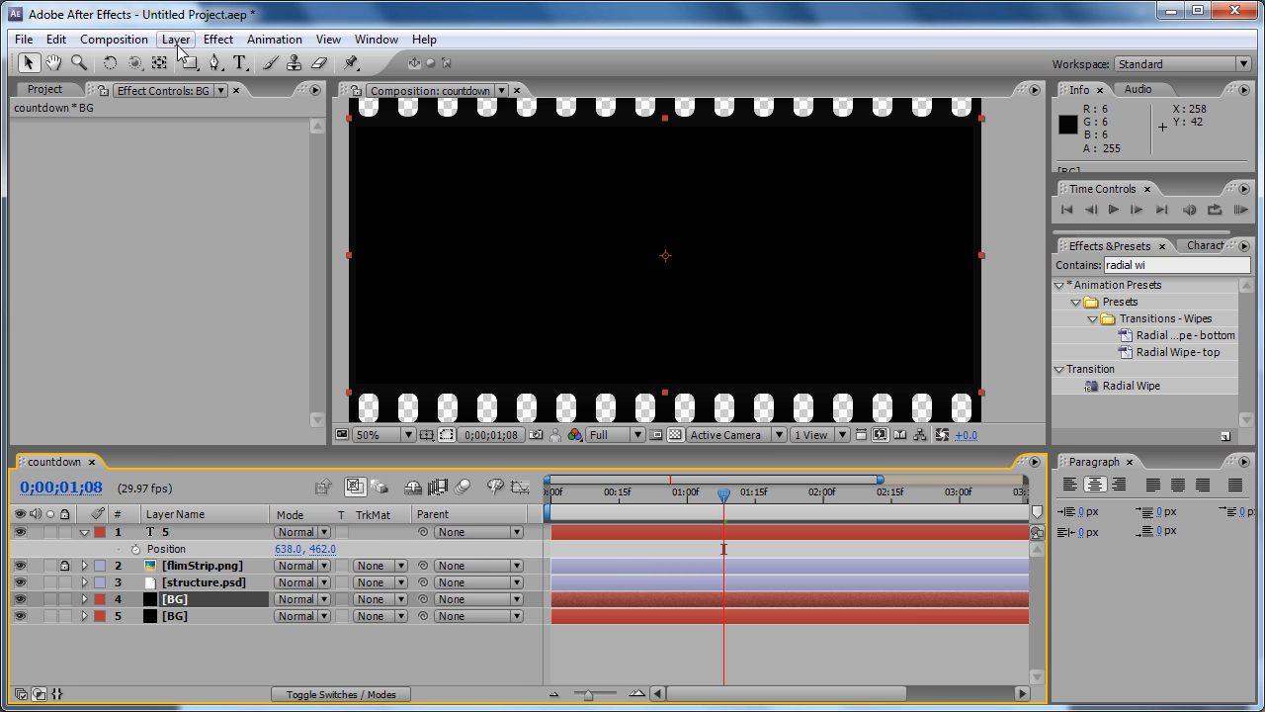
click(218, 40)
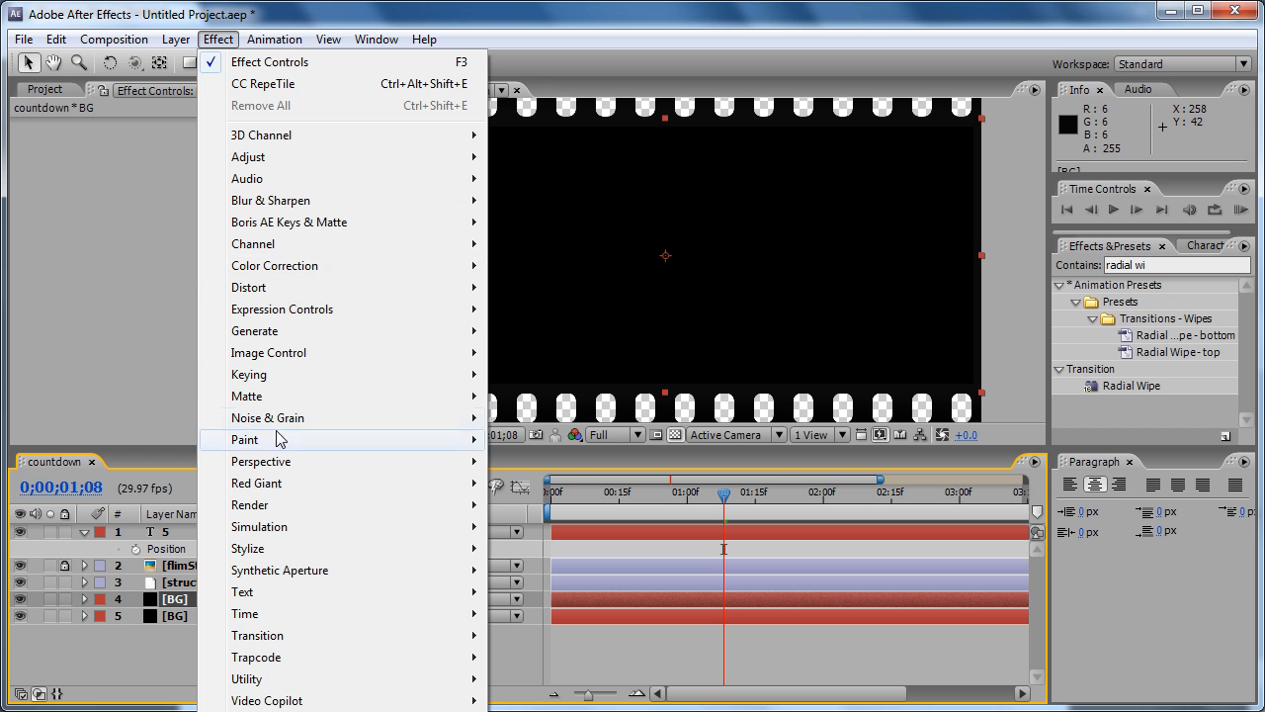
mouse_move(300, 635)
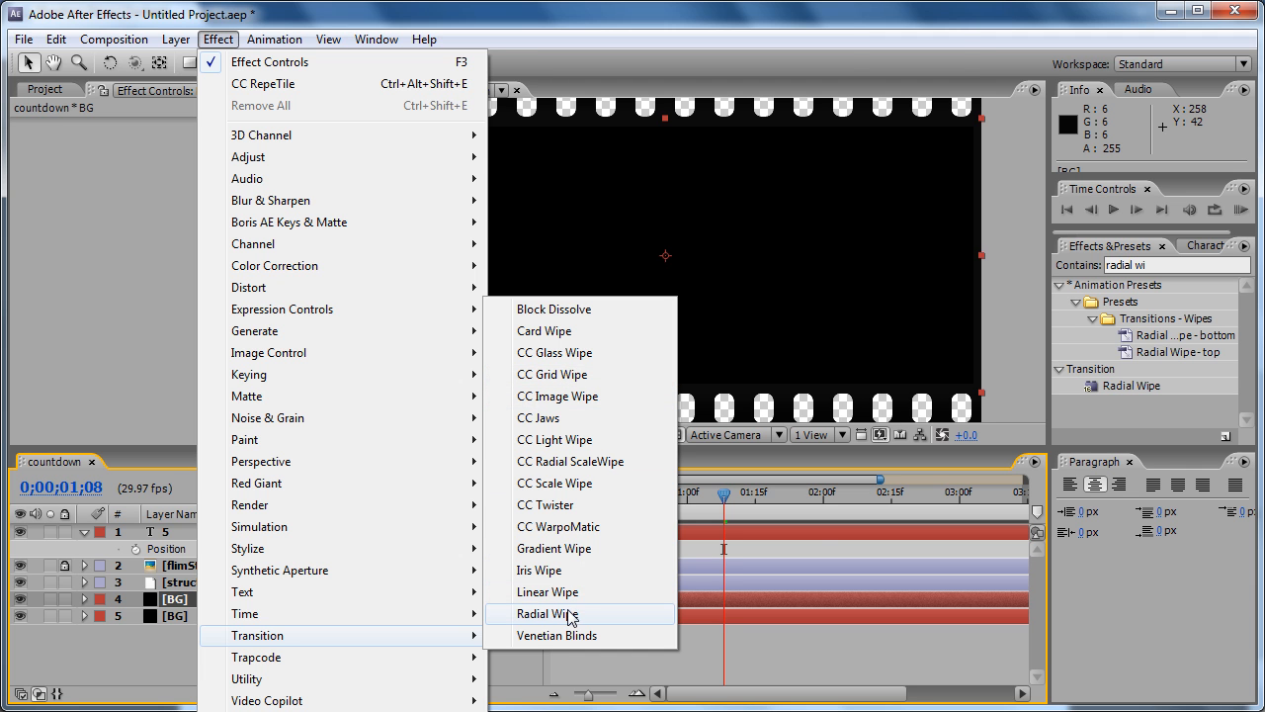
drag(1127, 390, 198, 601)
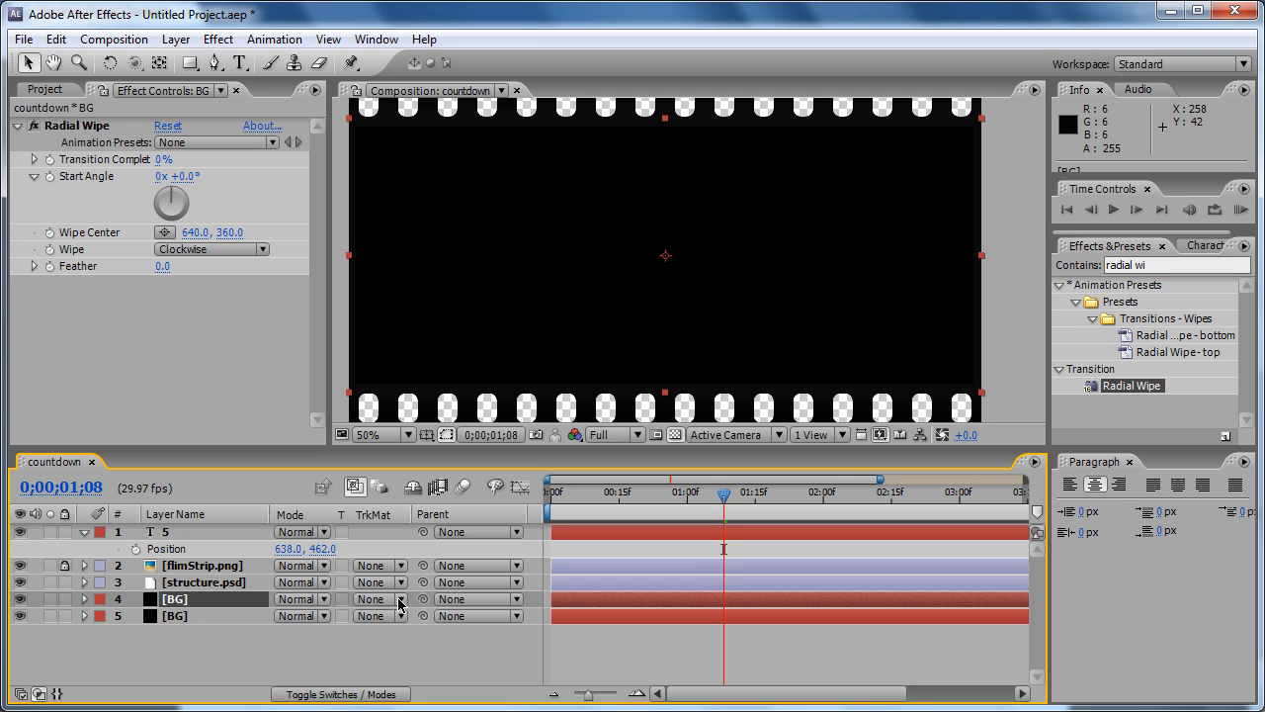
- Rename the upper BG layer as shade
key(Return)
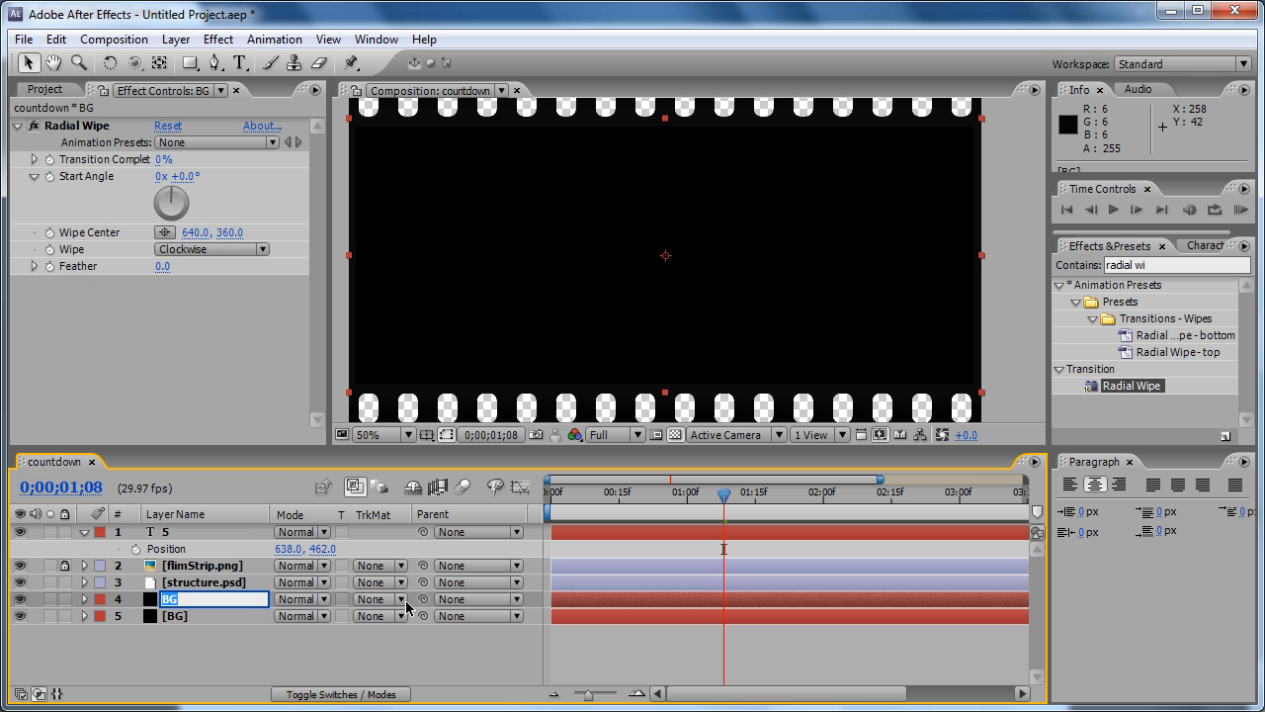
text(shade)
key(Return)
- Set the shade layer's Radial Wipe direction to Counterclockwise and its Transition Completion to 100%
click(160, 163)
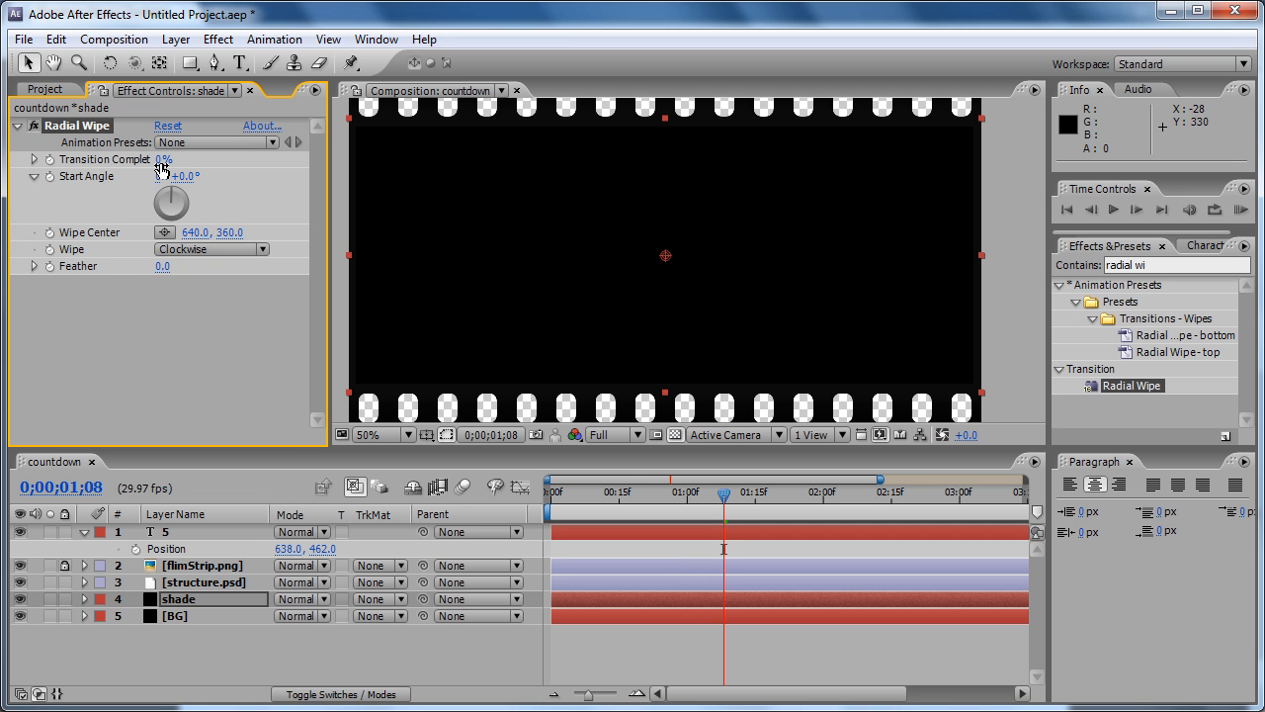
drag(330, 238, 303, 237)
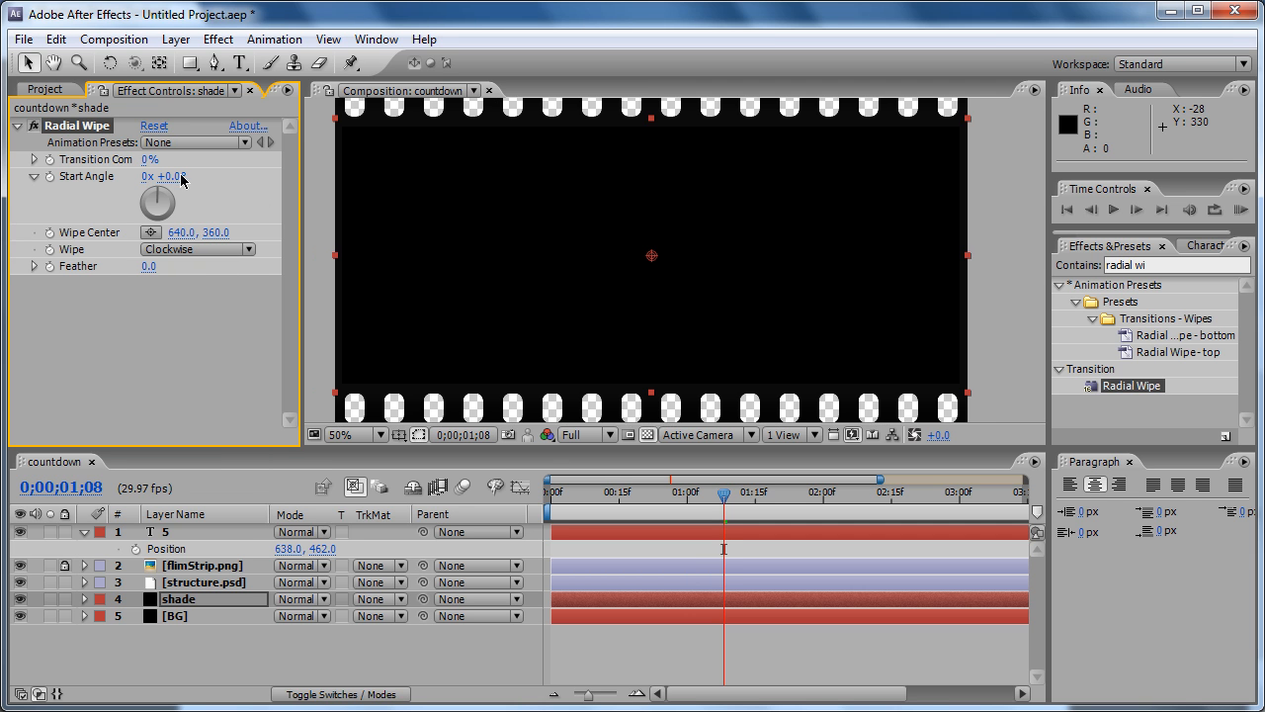
drag(148, 162, 210, 156)
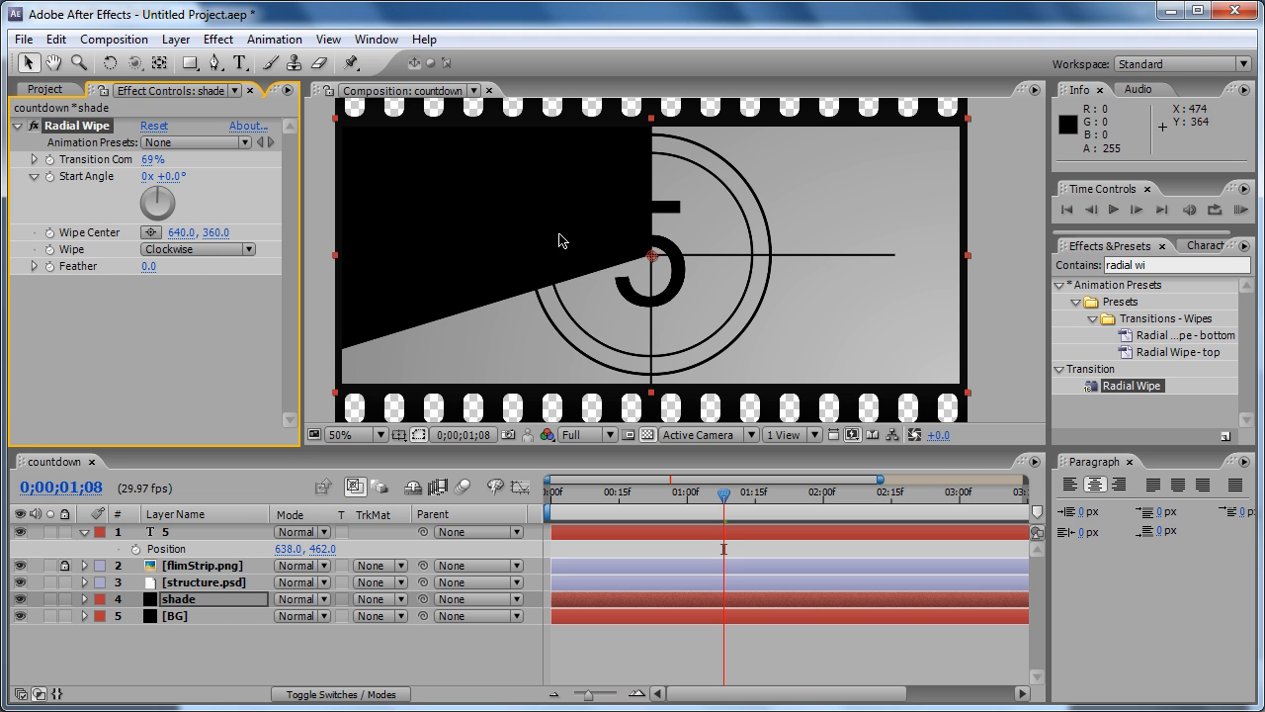
click(143, 254)
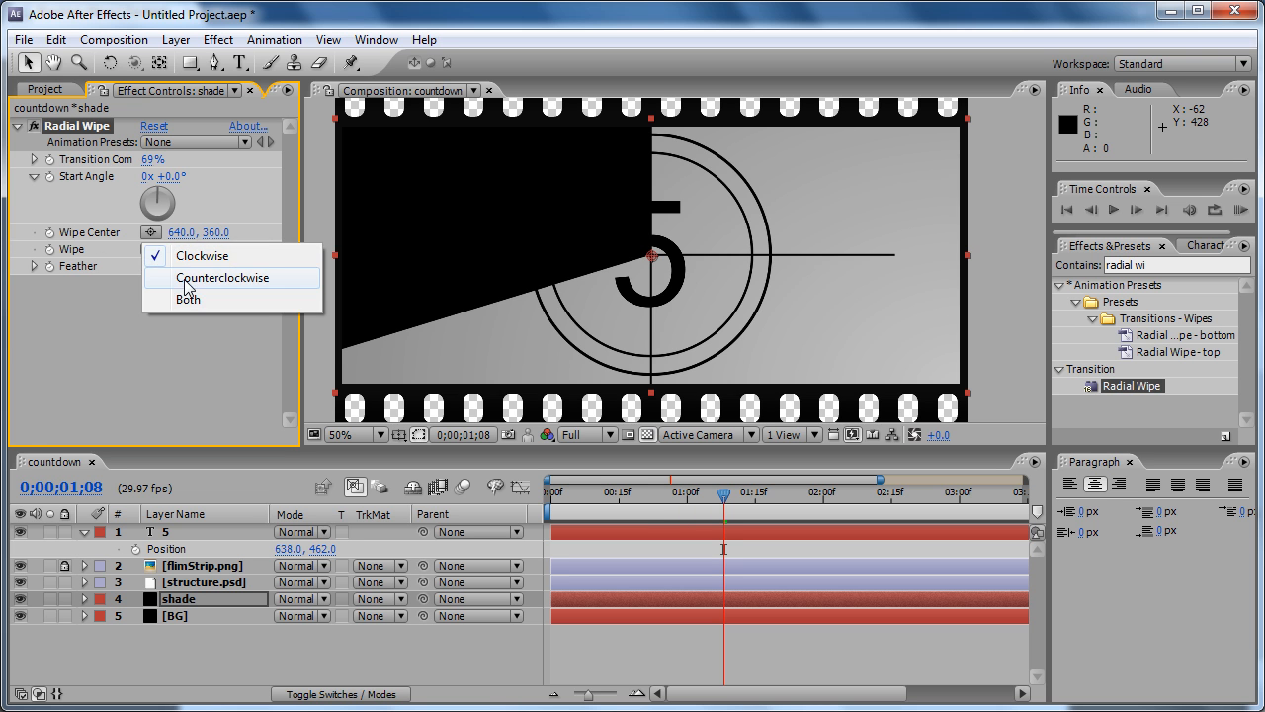
click(185, 279)
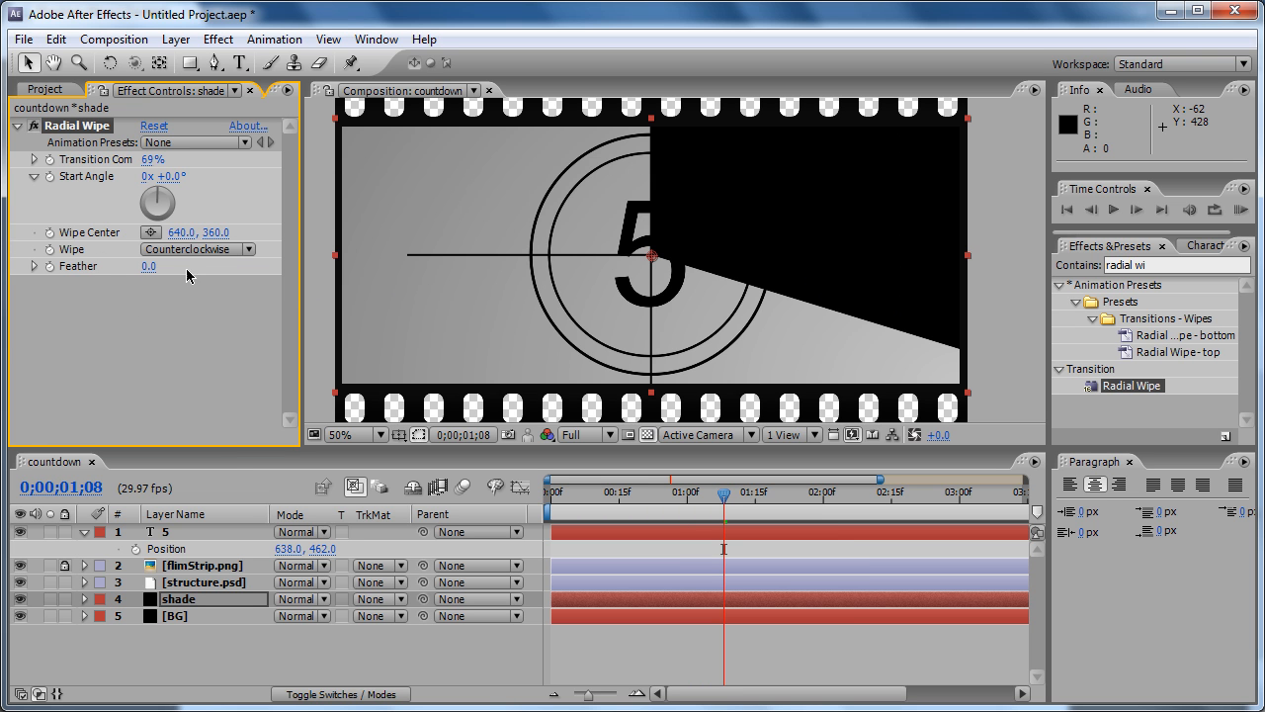
drag(151, 166, 229, 168)
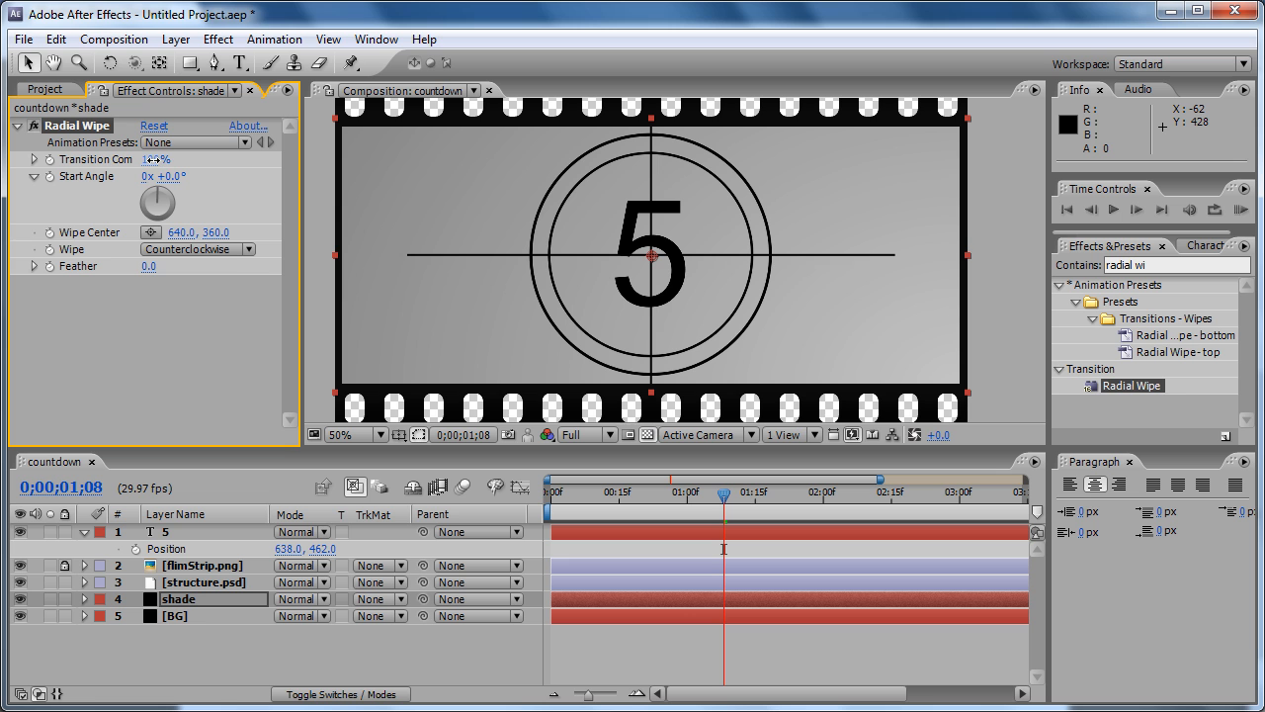
drag(160, 160, 247, 142)
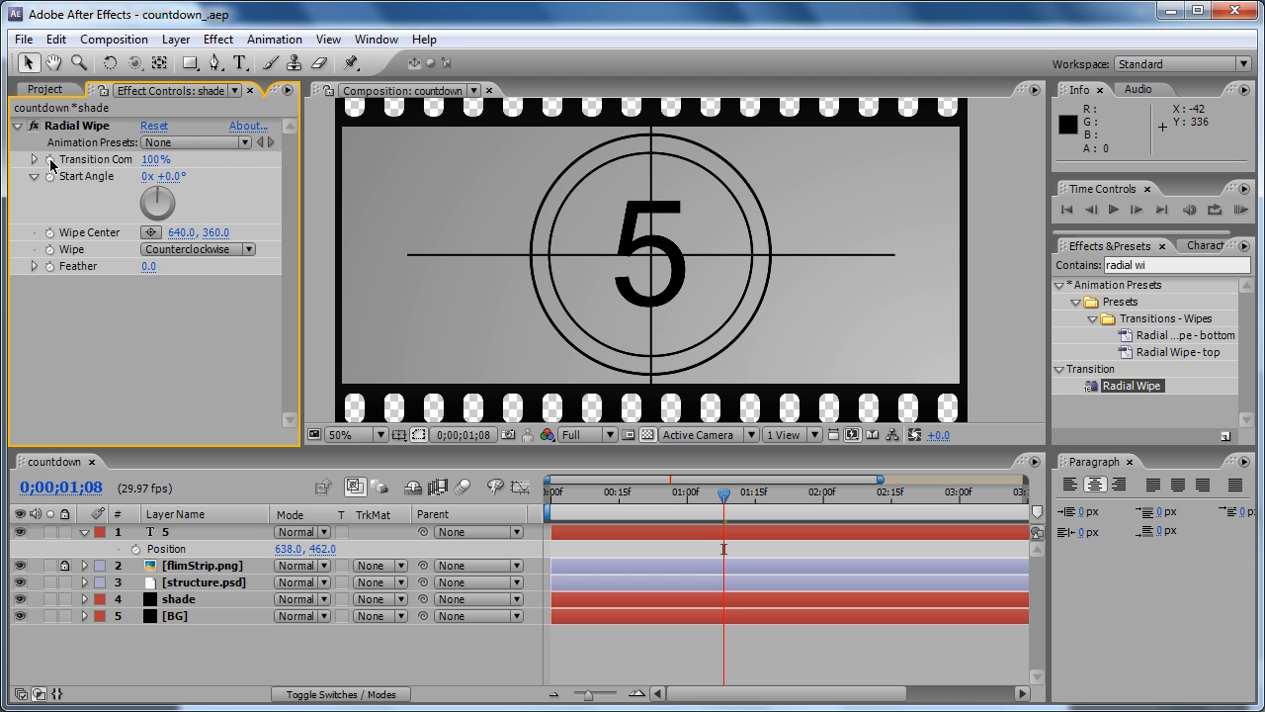
- Add an expression to the Radial Wipe's Transition Completion, clear its default text and enlarge the expression field
alt+click(50, 161)
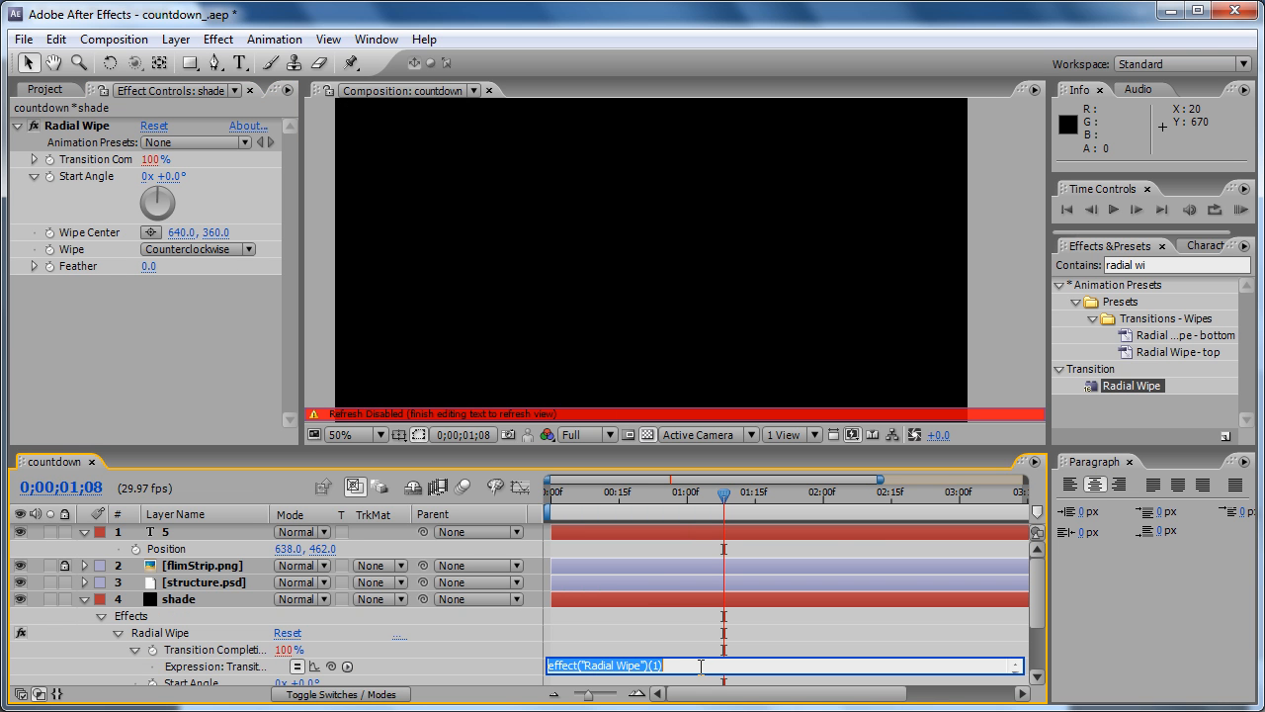
drag(624, 453, 644, 368)
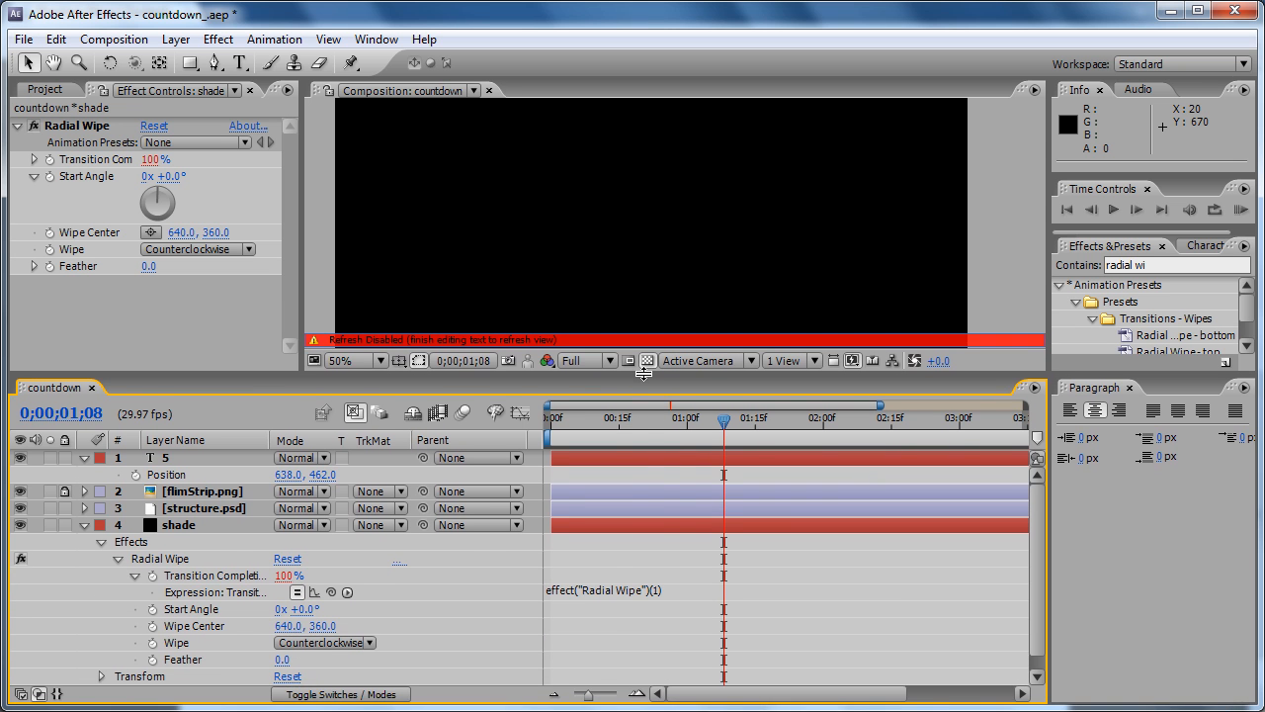
click(660, 592)
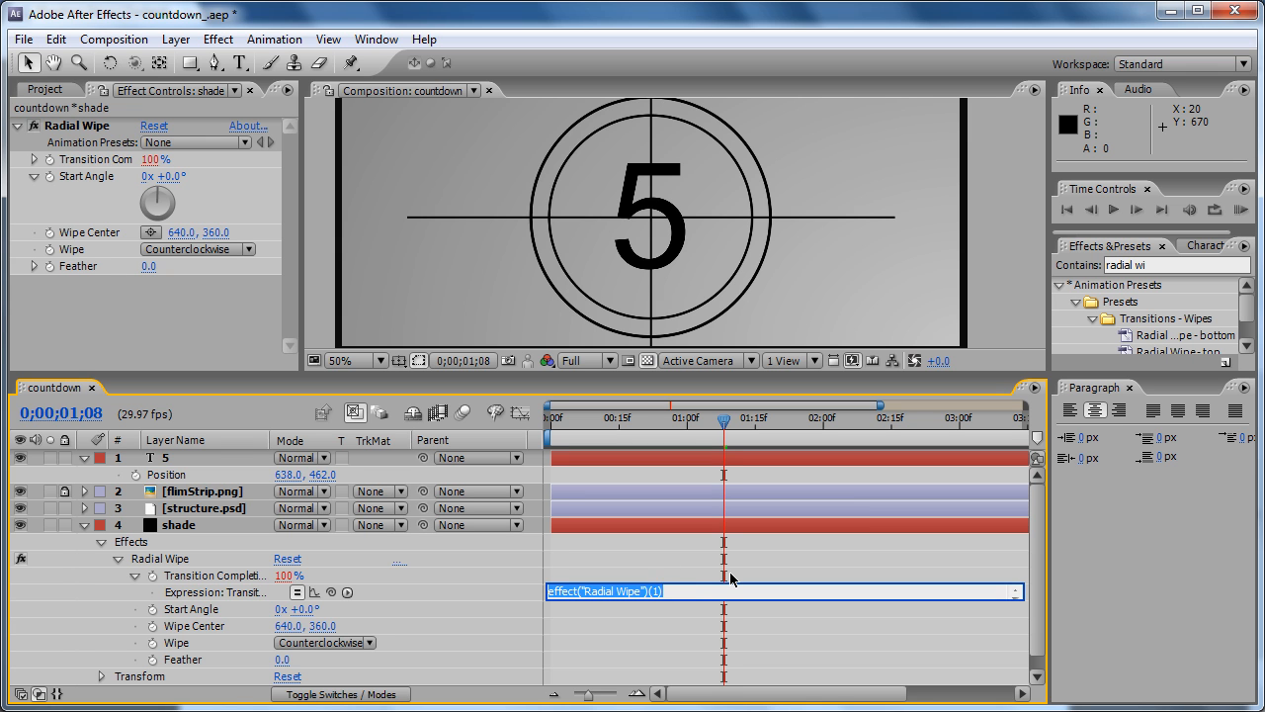
key(BackSpace)
drag(727, 600, 731, 640)
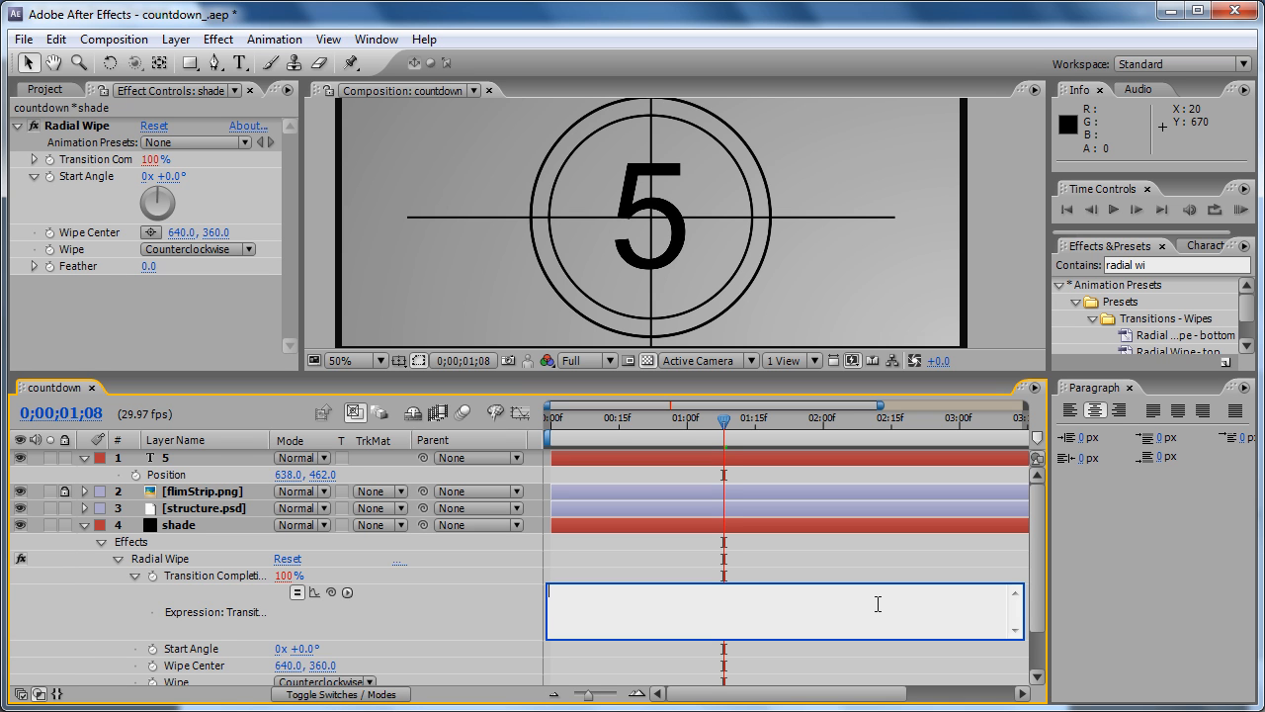
- Write the expression's loop line: for(var t = time; t <= thisComp.duration; t++)
text(for)
text(()
text())
text(var)
text( t)
text( =)
text( time)
text(;)
text( t)
text( <)
text(= )
text(this)
text(Comp)
text(.)
text(duration)
text(;)
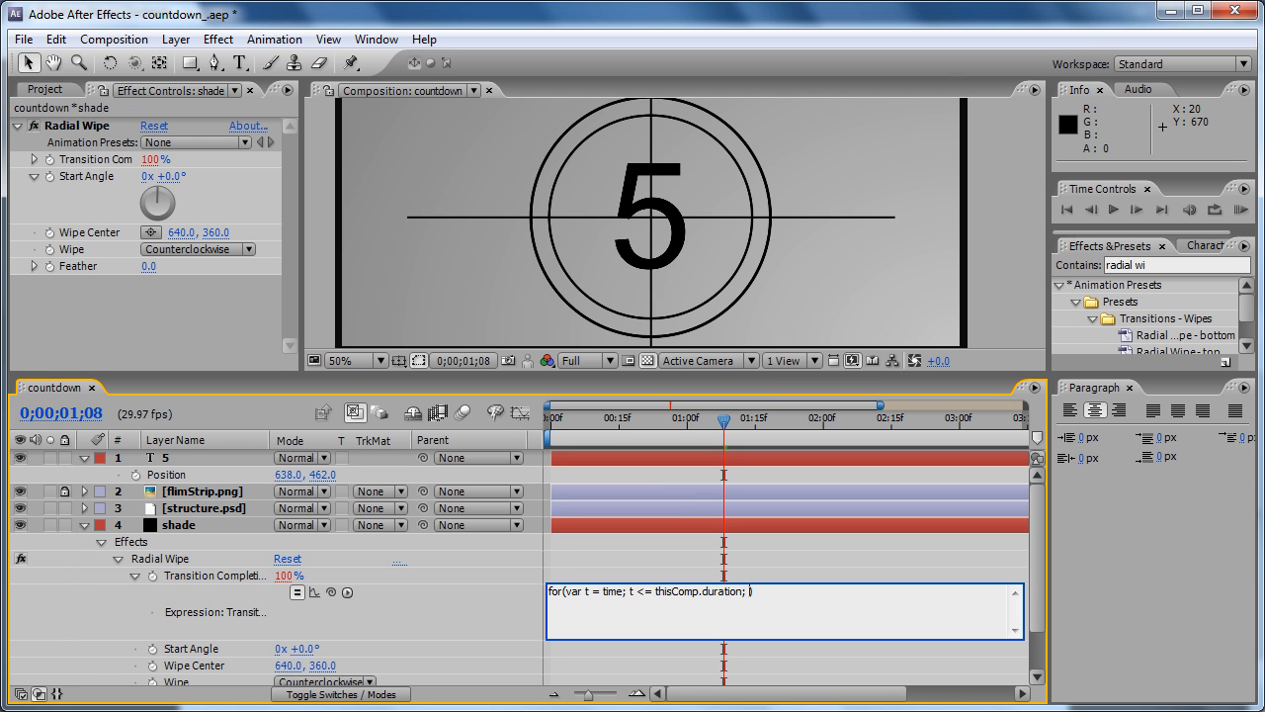
text( t++)
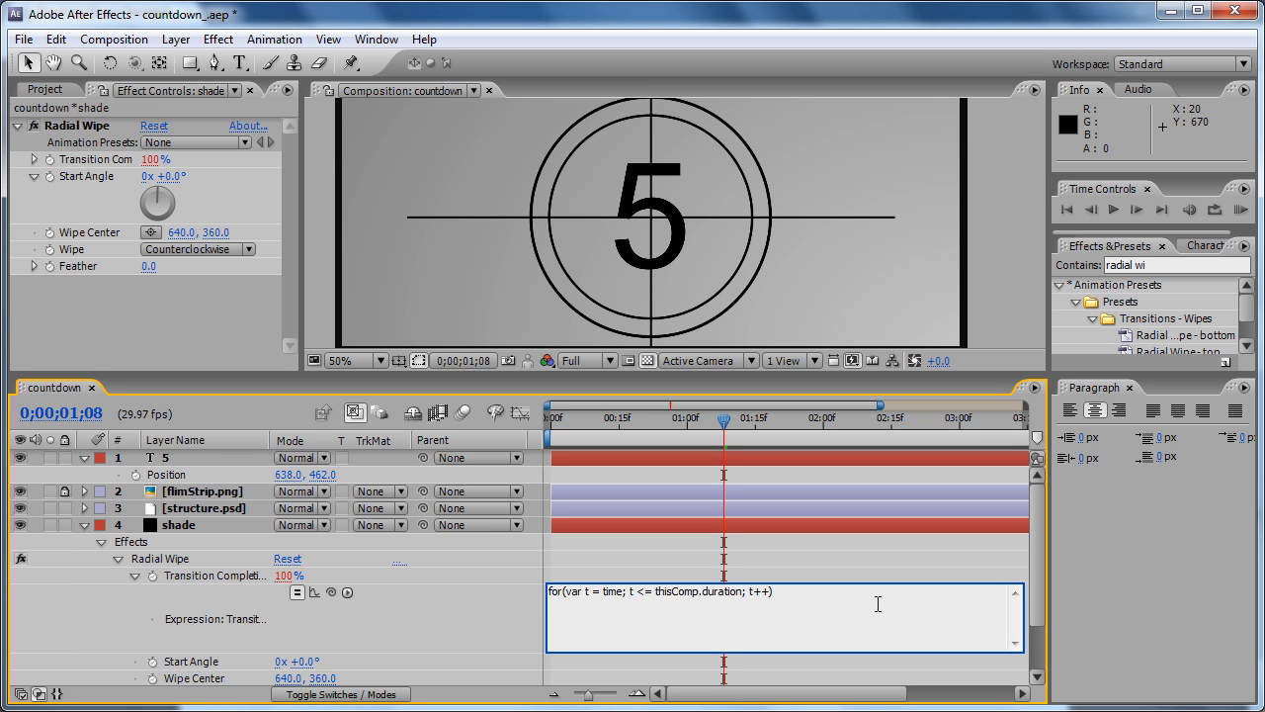
- Add a second expression line reading (100 - Math.round(t/thisComp.duration*100))
key(Return)
text(0)
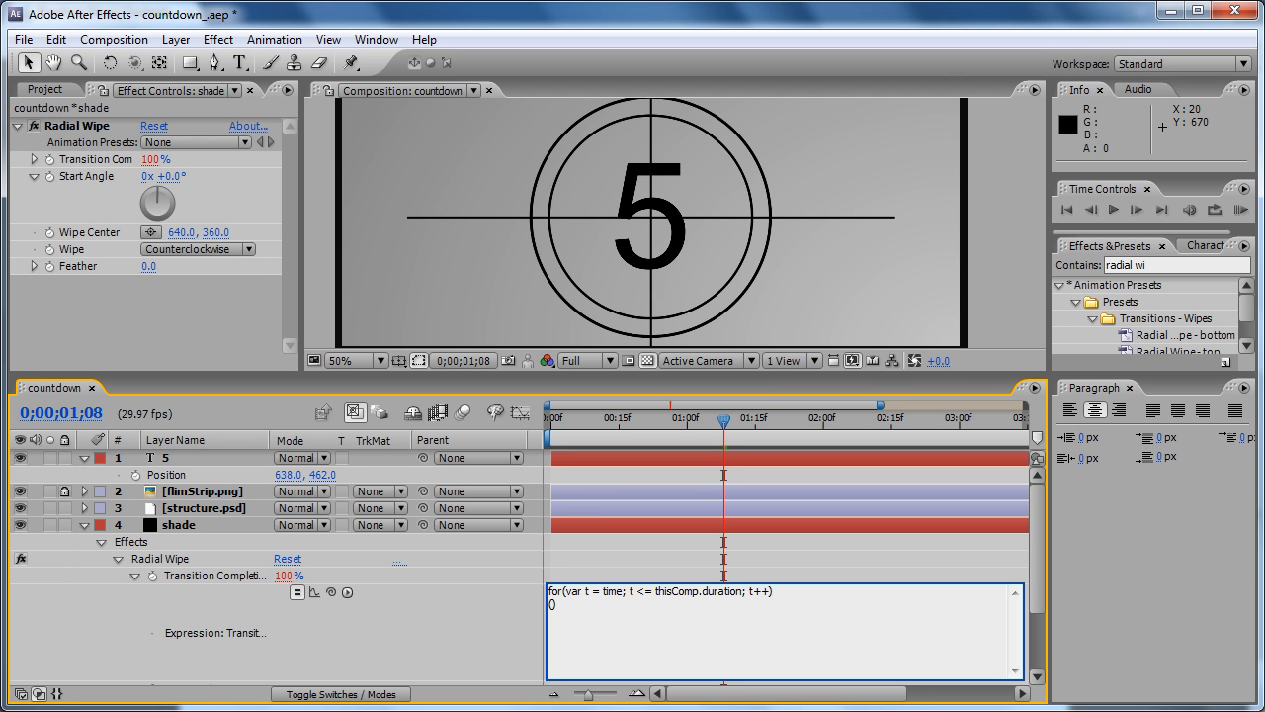
text(100)
text(-)
text(M)
text(a)
text(th)
text(.round)
text(())
text(t)
text(/)
text(this)
text(Comp)
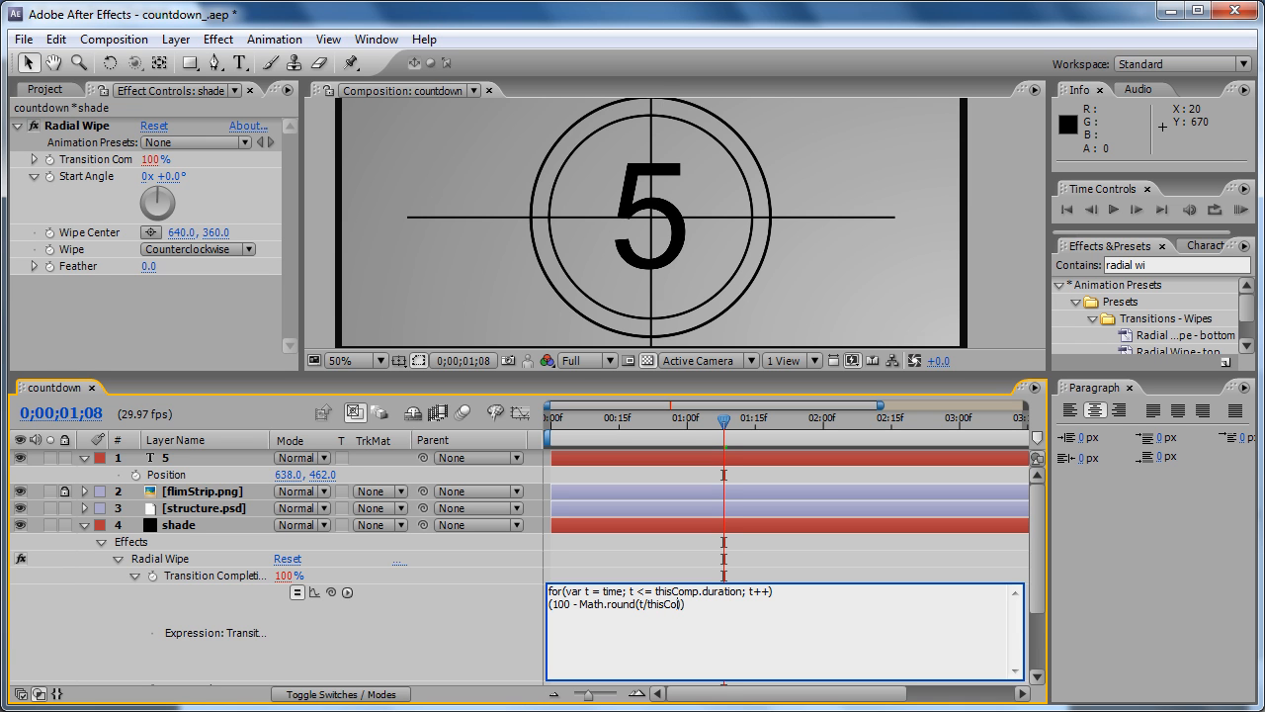
text(.duration*100)
- Put t/thisComp.duration in its own parentheses, append *thisComp.duration to the second line and apply the expression
click(638, 604)
text(()
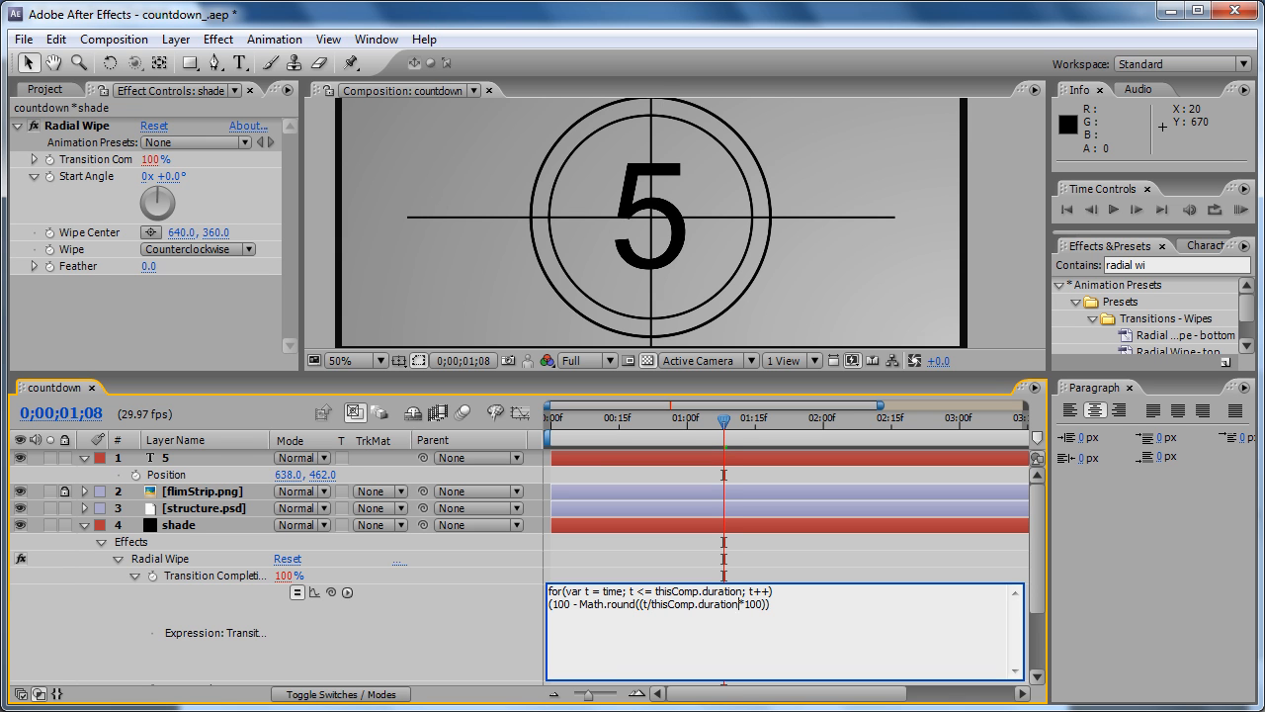
click(741, 604)
text())
text(*)
text(thisComp.duration)
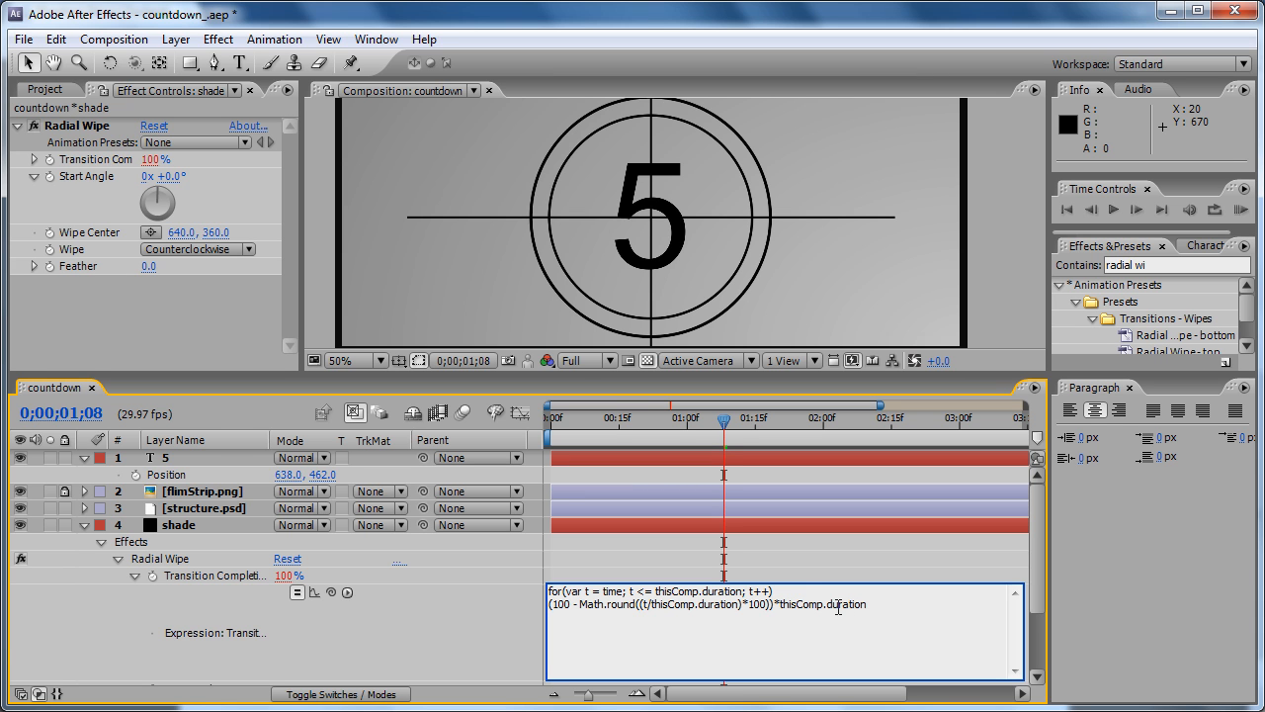
click(504, 600)
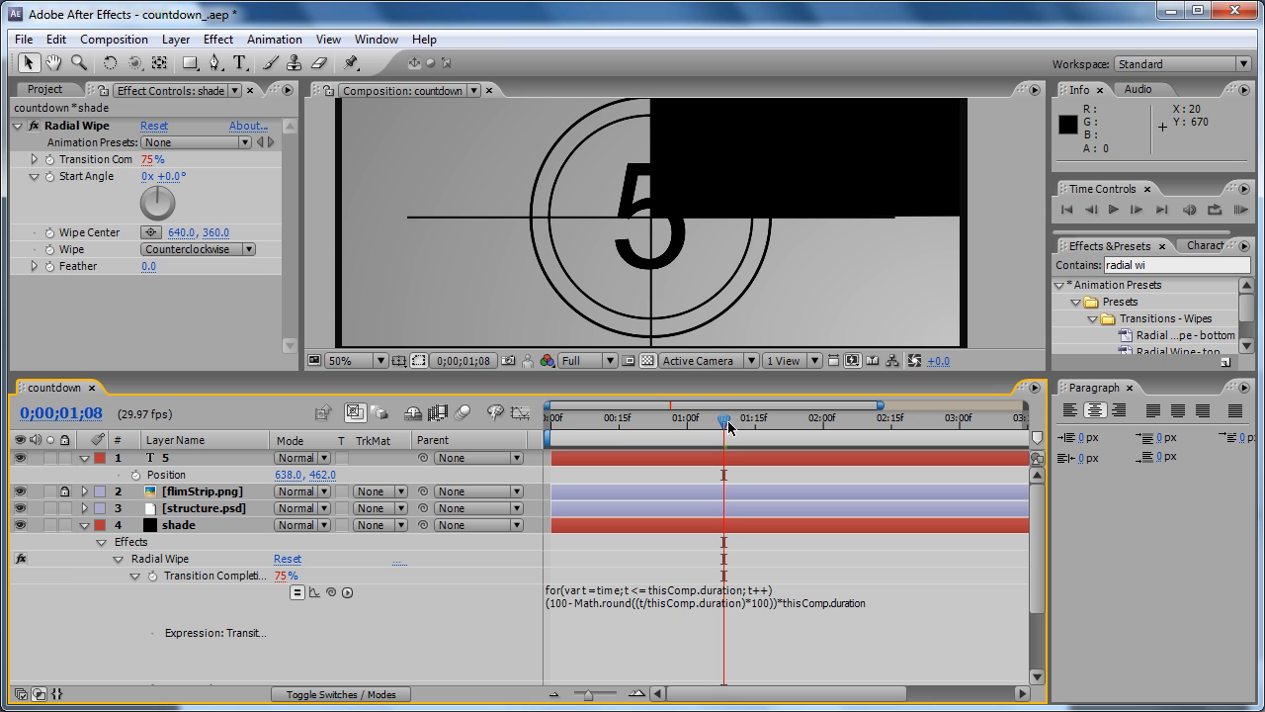
- Run a RAM preview of the radial wipe, then scrub the playhead to 0;00;00;10
click(1245, 210)
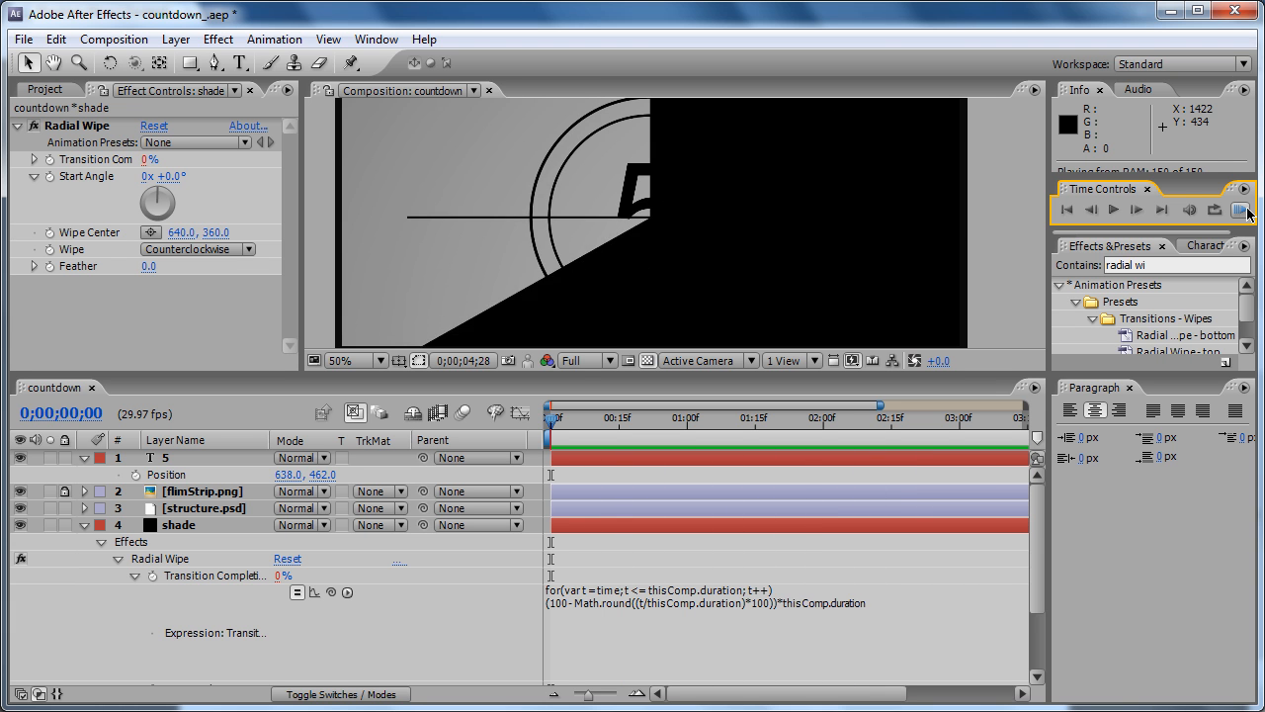
click(1248, 215)
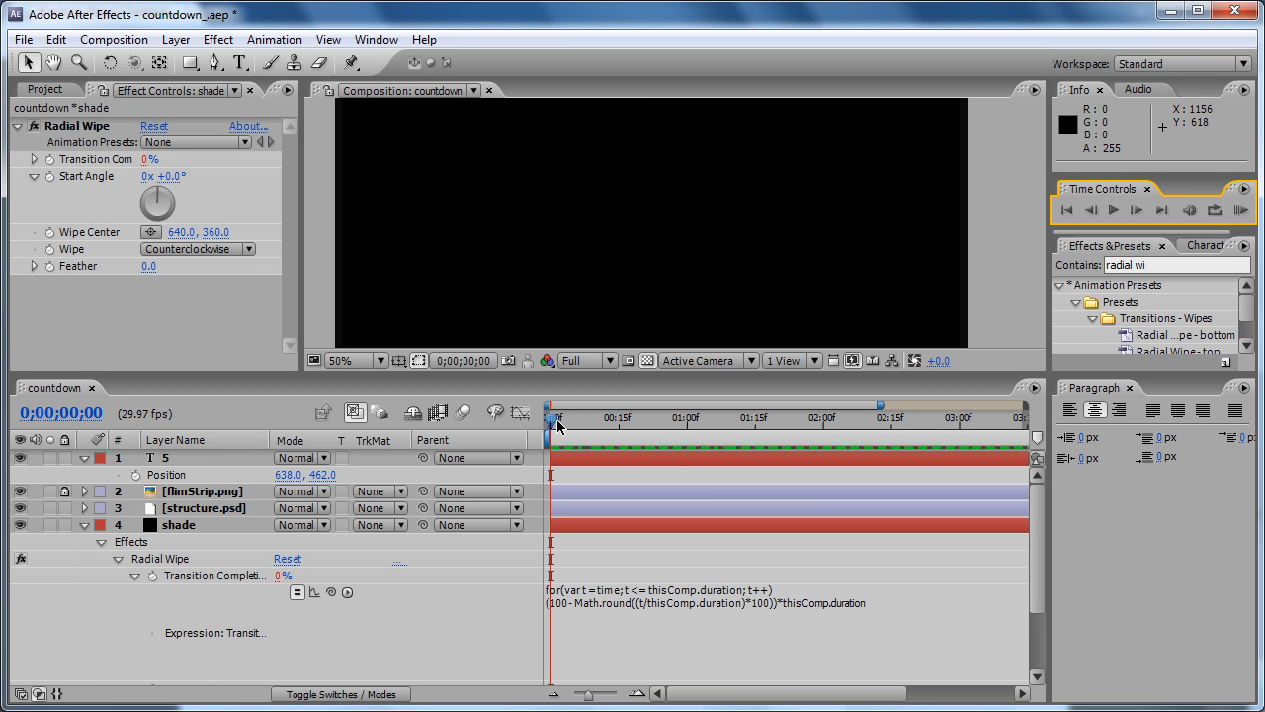
drag(557, 425, 598, 419)
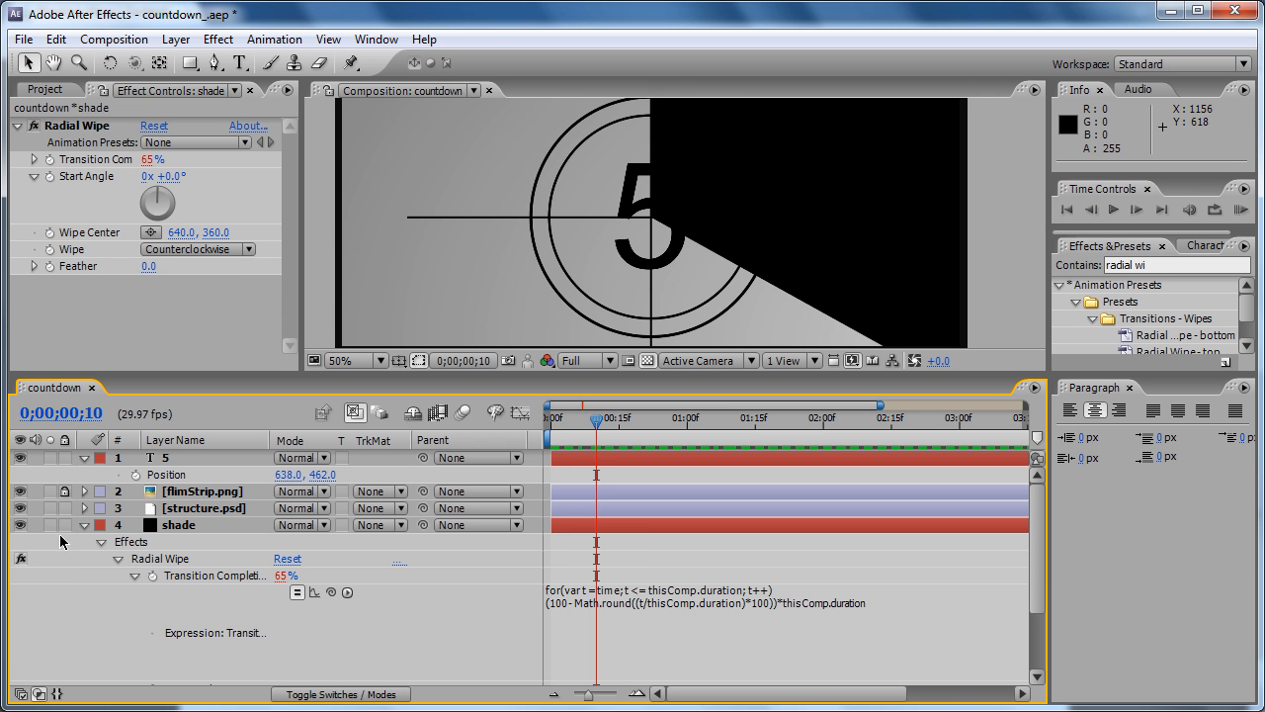
- Collapse the shade layer's expression properties and set the layer's Opacity to 35%
click(84, 525)
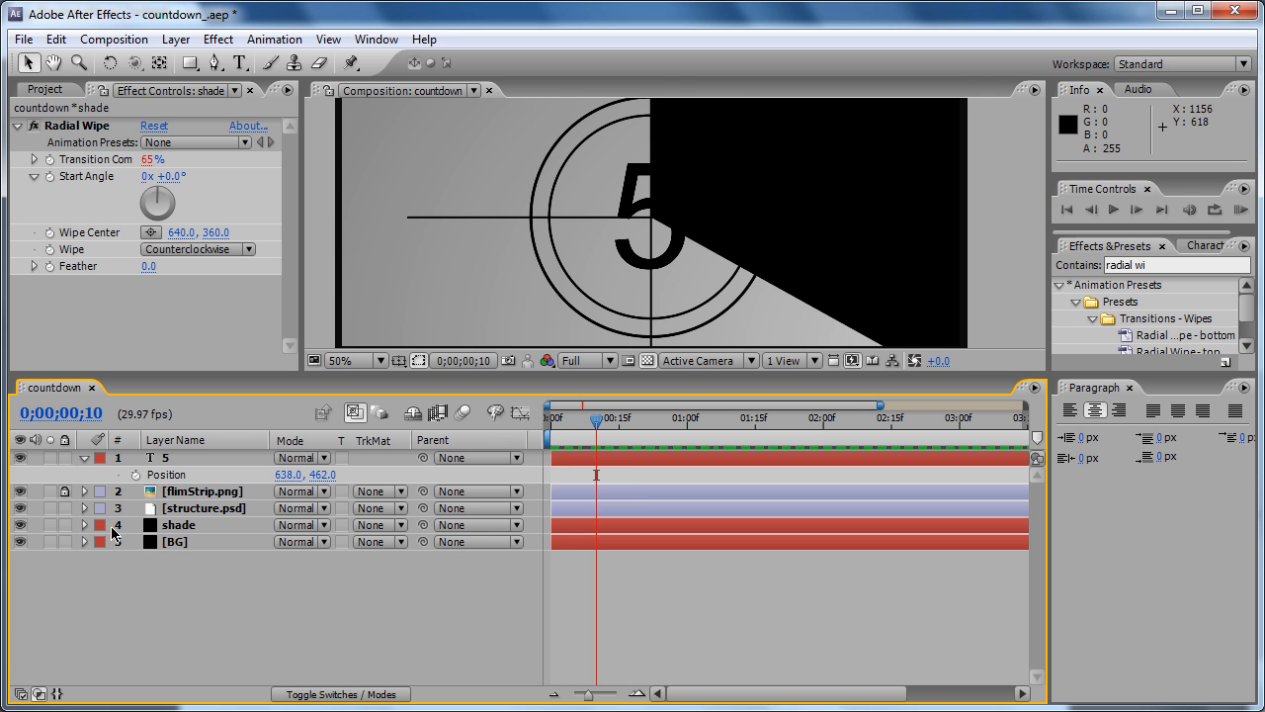
click(185, 527)
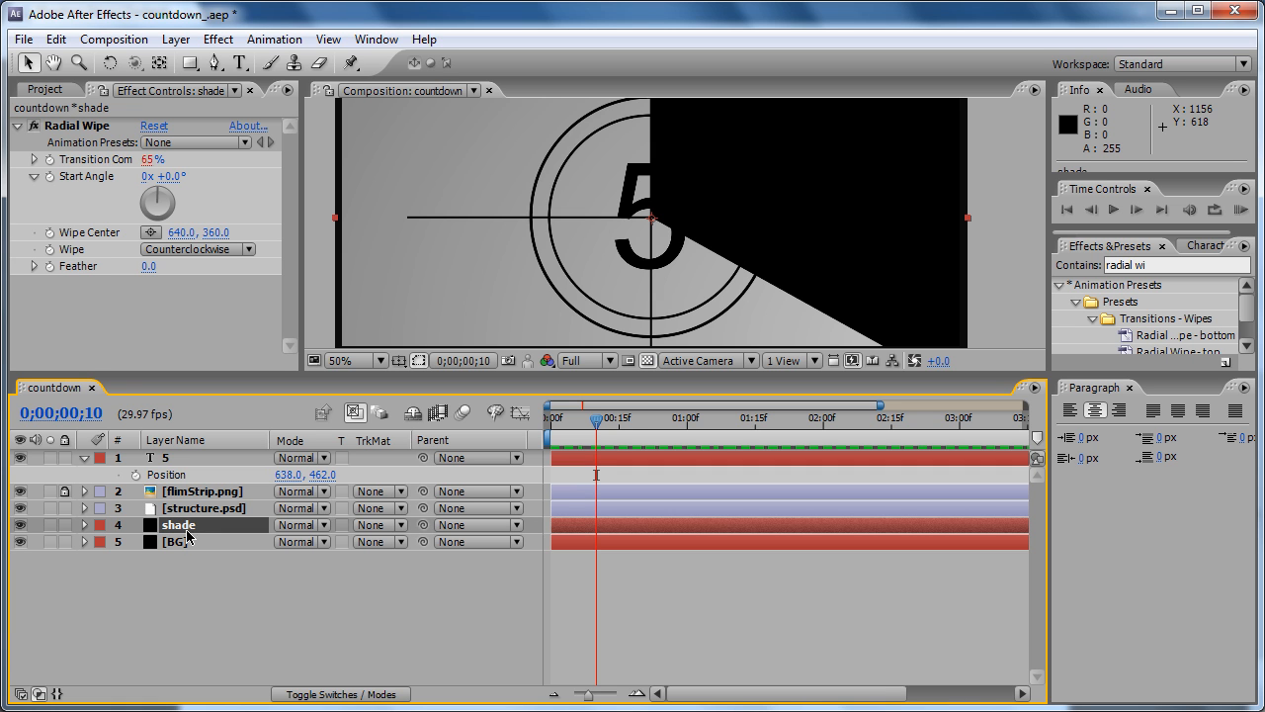
key(t)
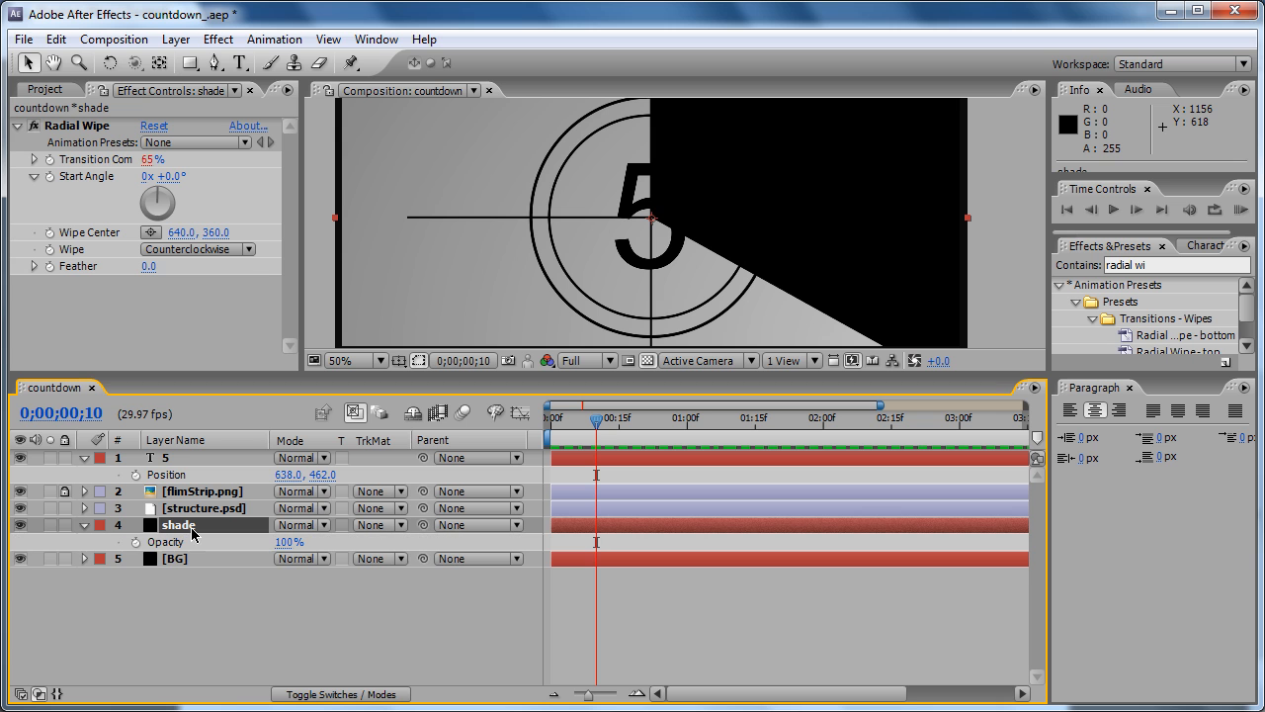
click(285, 543)
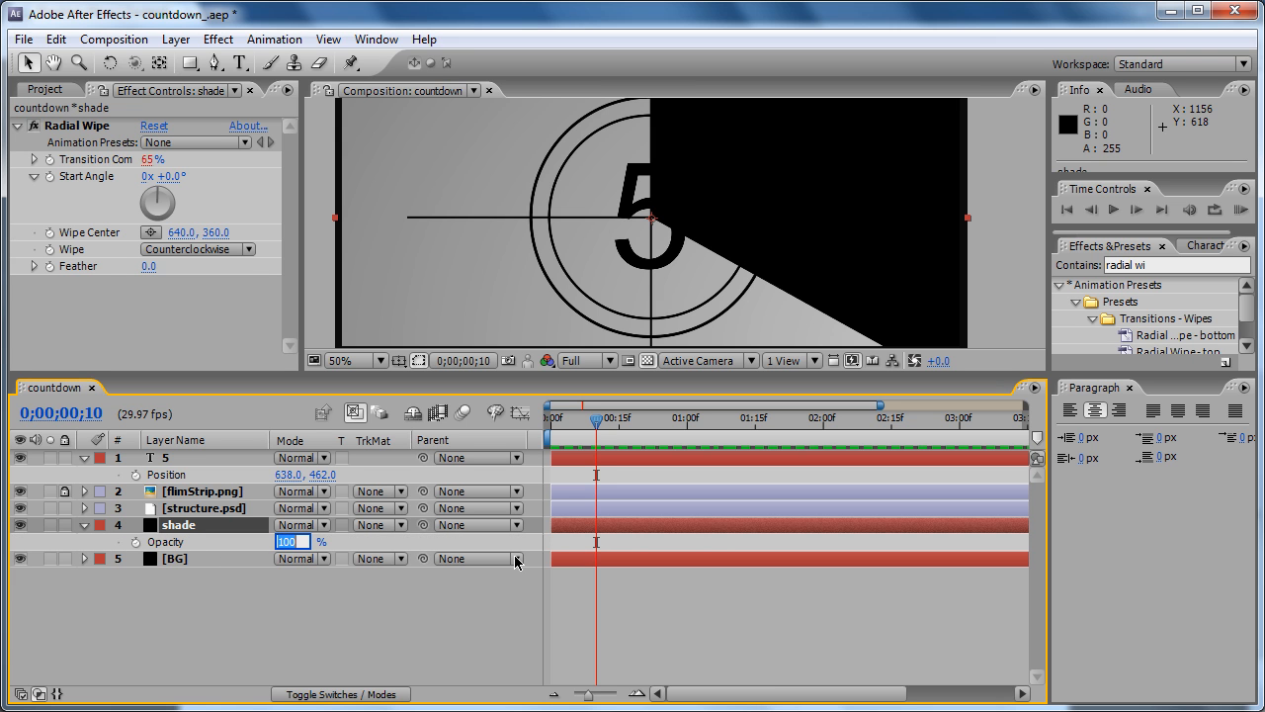
text(35)
key(Return)
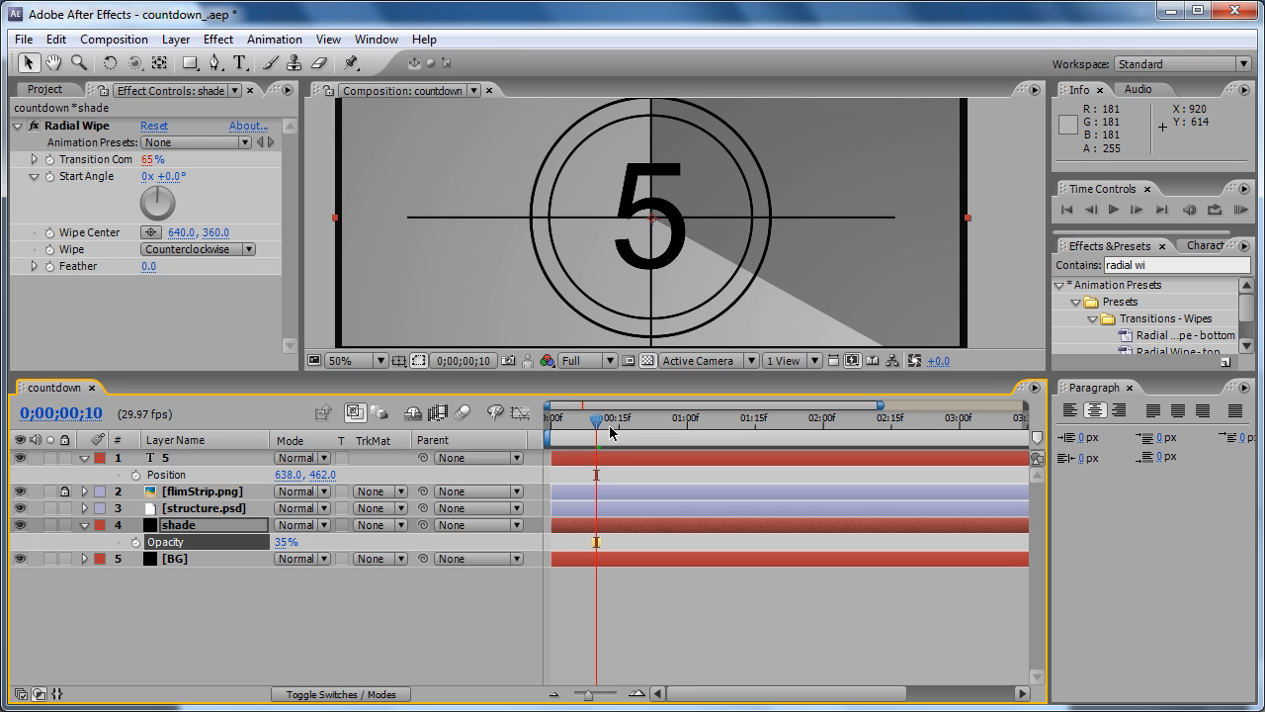
- Return the playhead to the first frame and collapse the properties of the shade and 5 layers
key(Home)
click(84, 525)
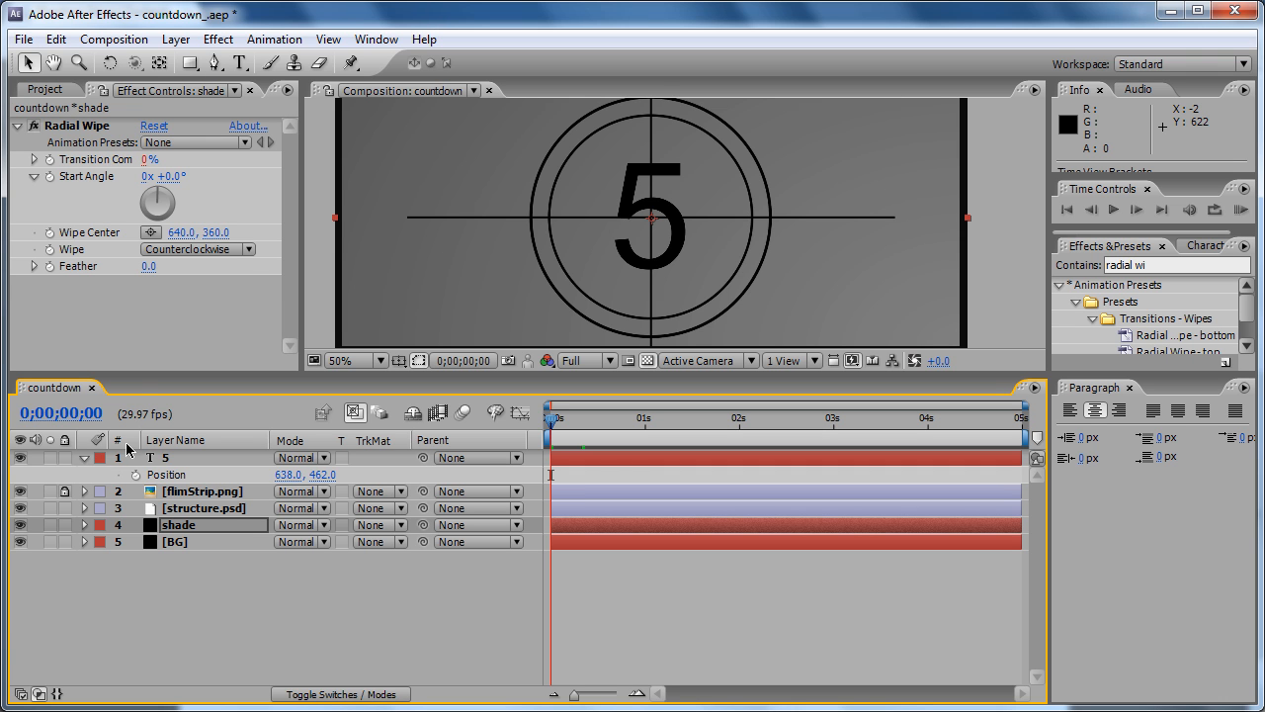
click(84, 460)
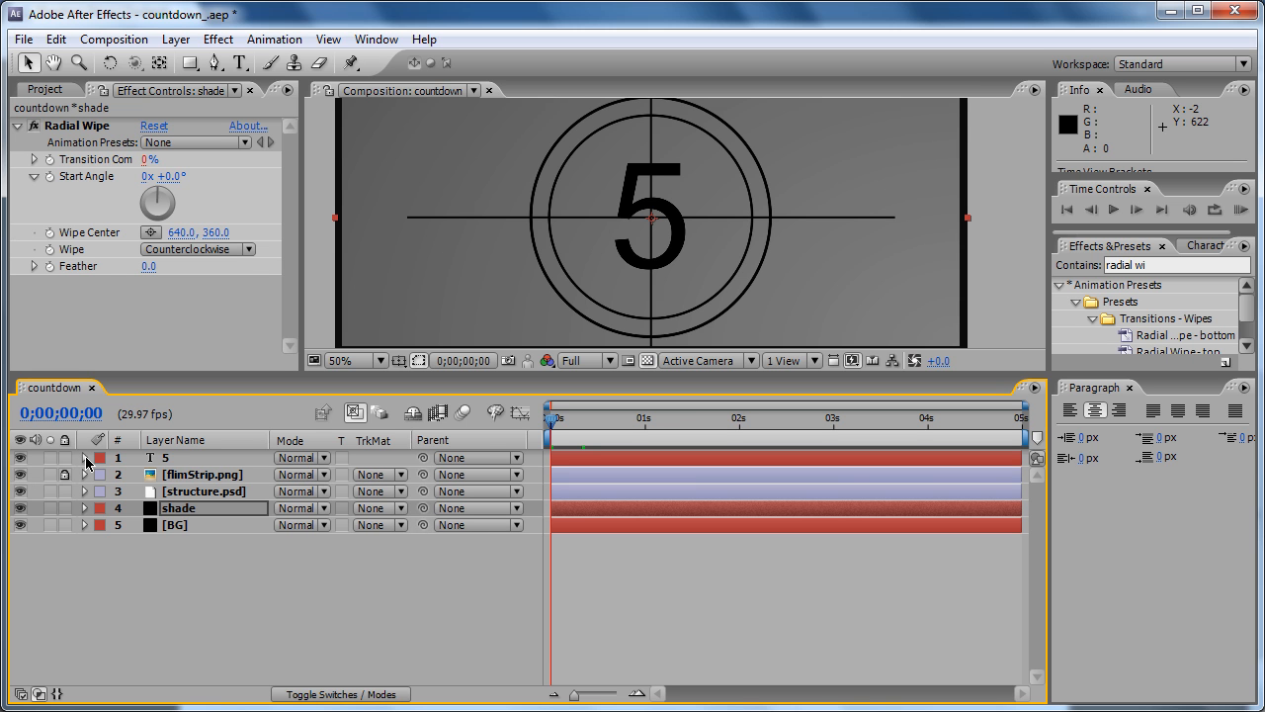
- Add an expression to the 5 text layer's Source Text property and set it to time
click(85, 460)
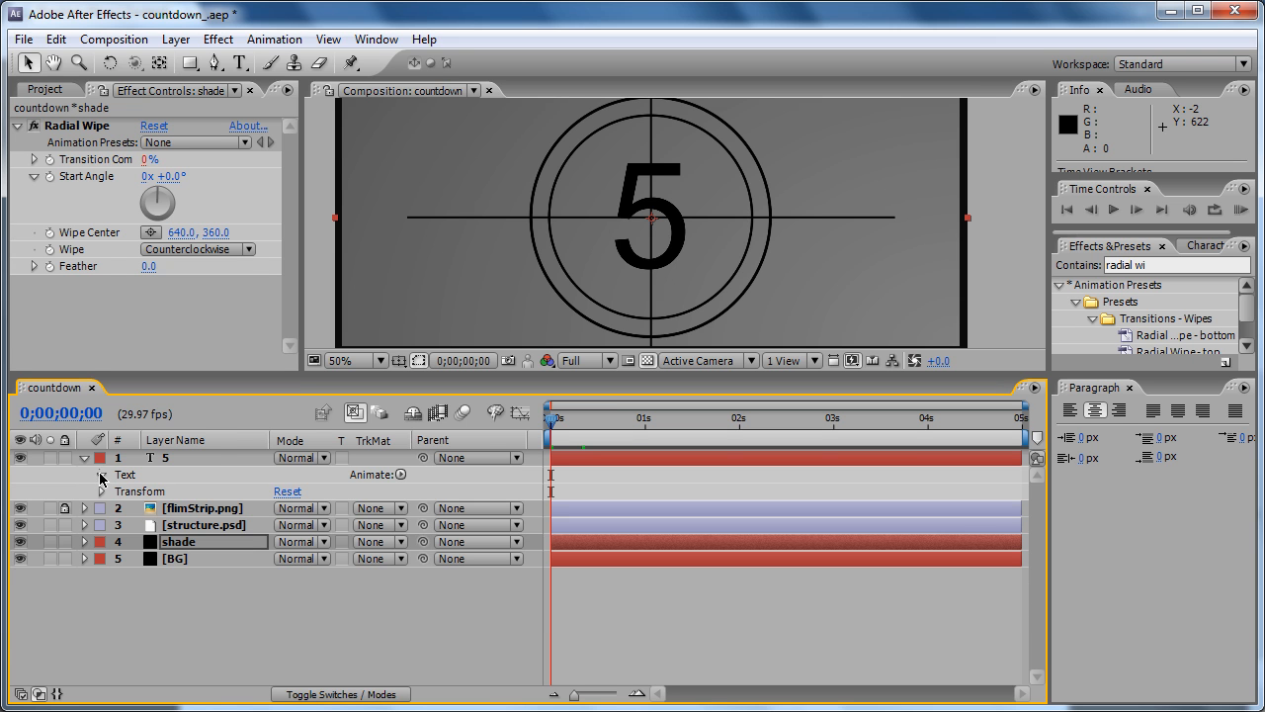
click(101, 475)
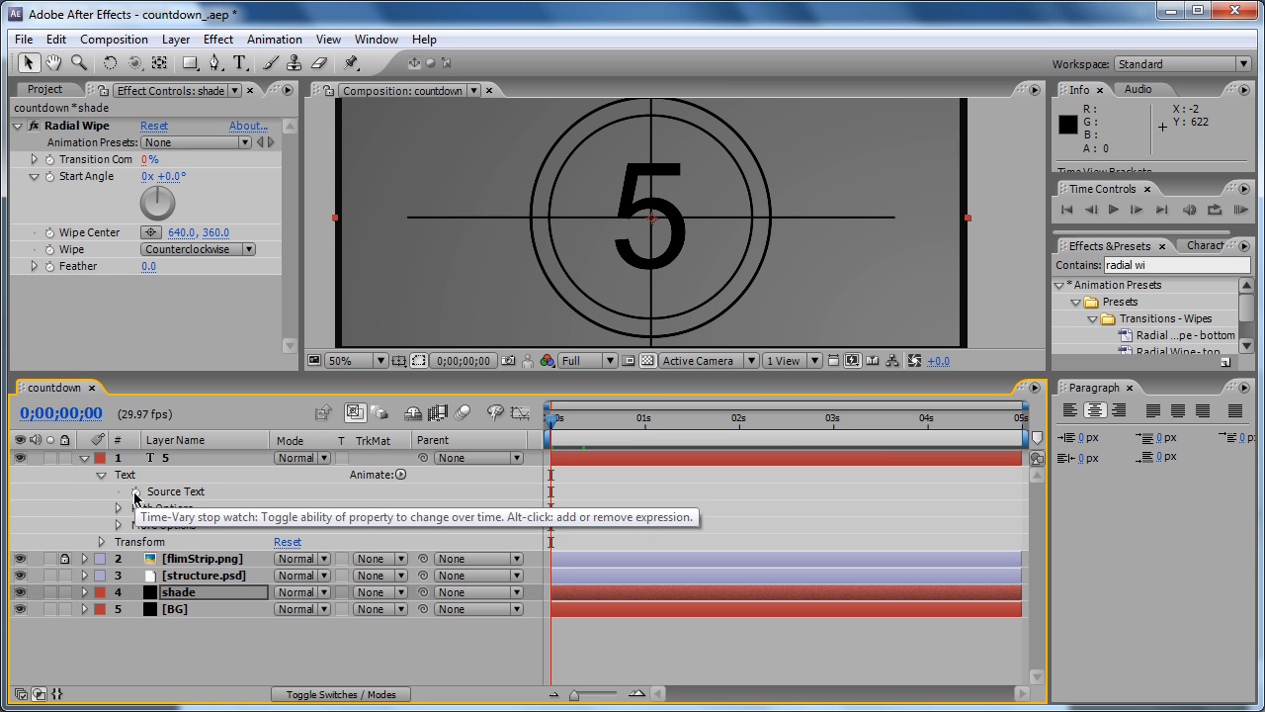
alt+click(135, 497)
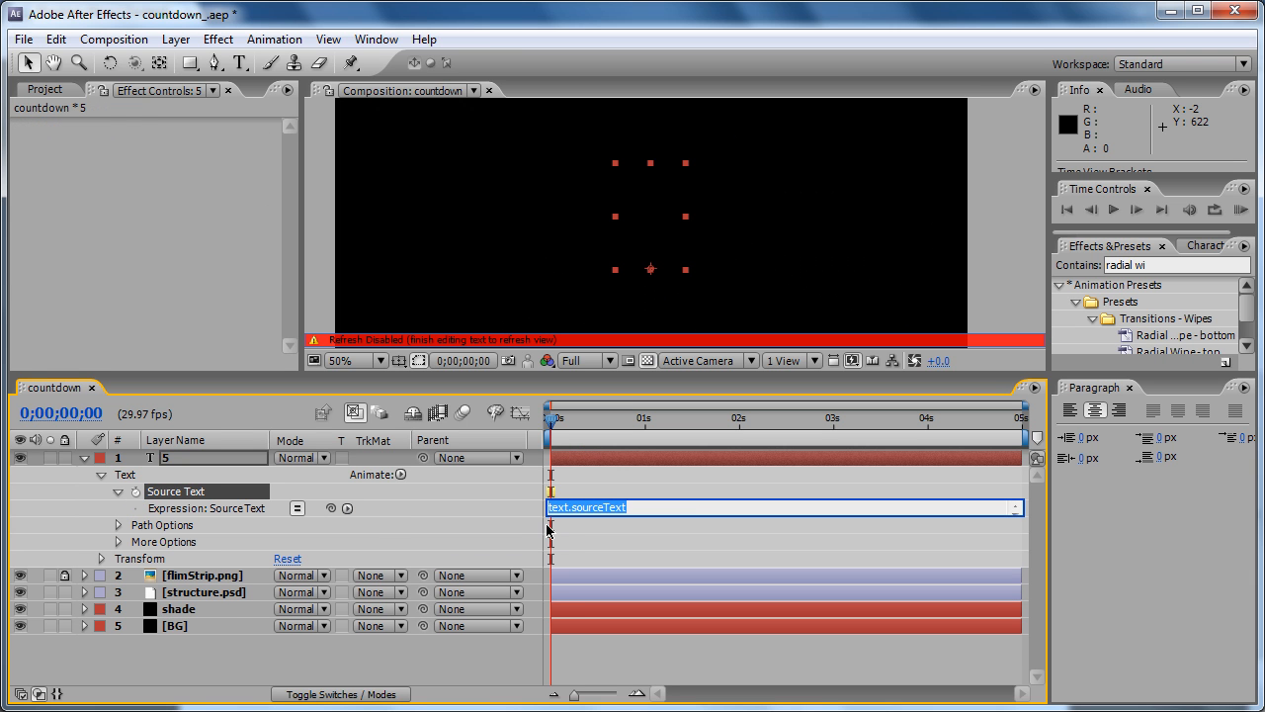
drag(641, 507, 544, 510)
text(time)
key(KP_Enter)
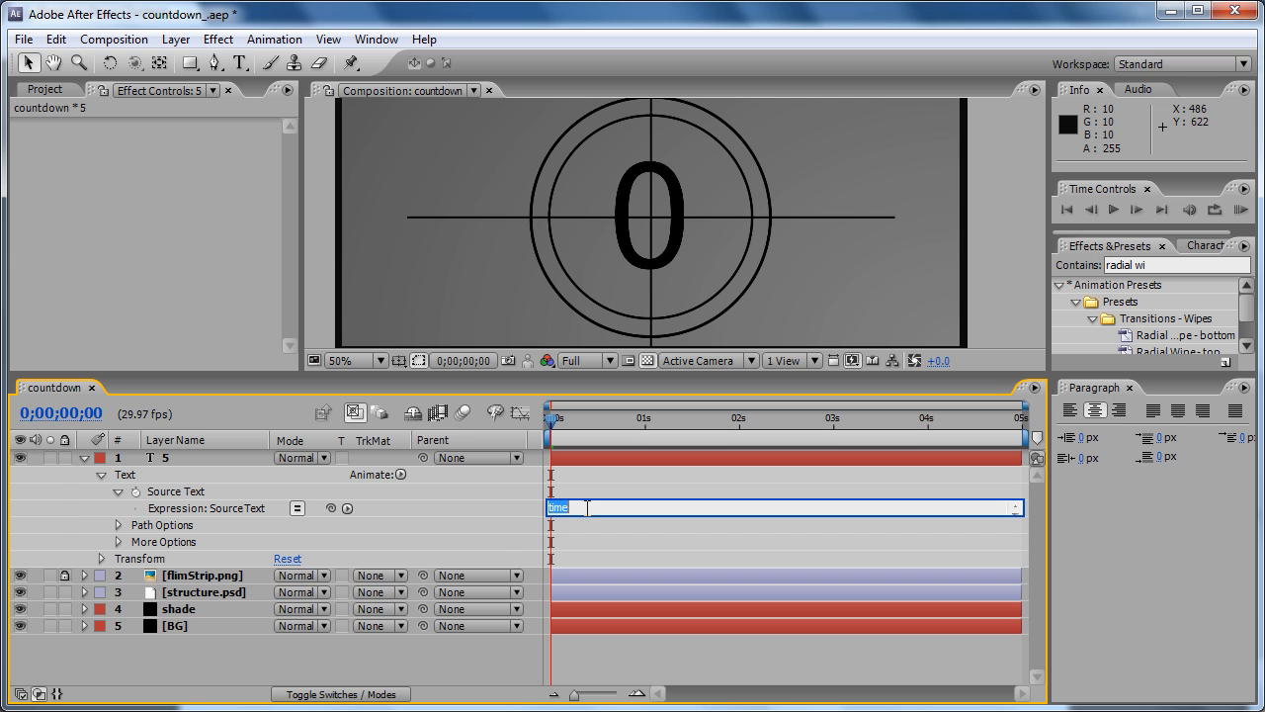
- Replace the Source Text expression with Math.abs(time-thisComp.duration) and apply it
text(Math.abs)
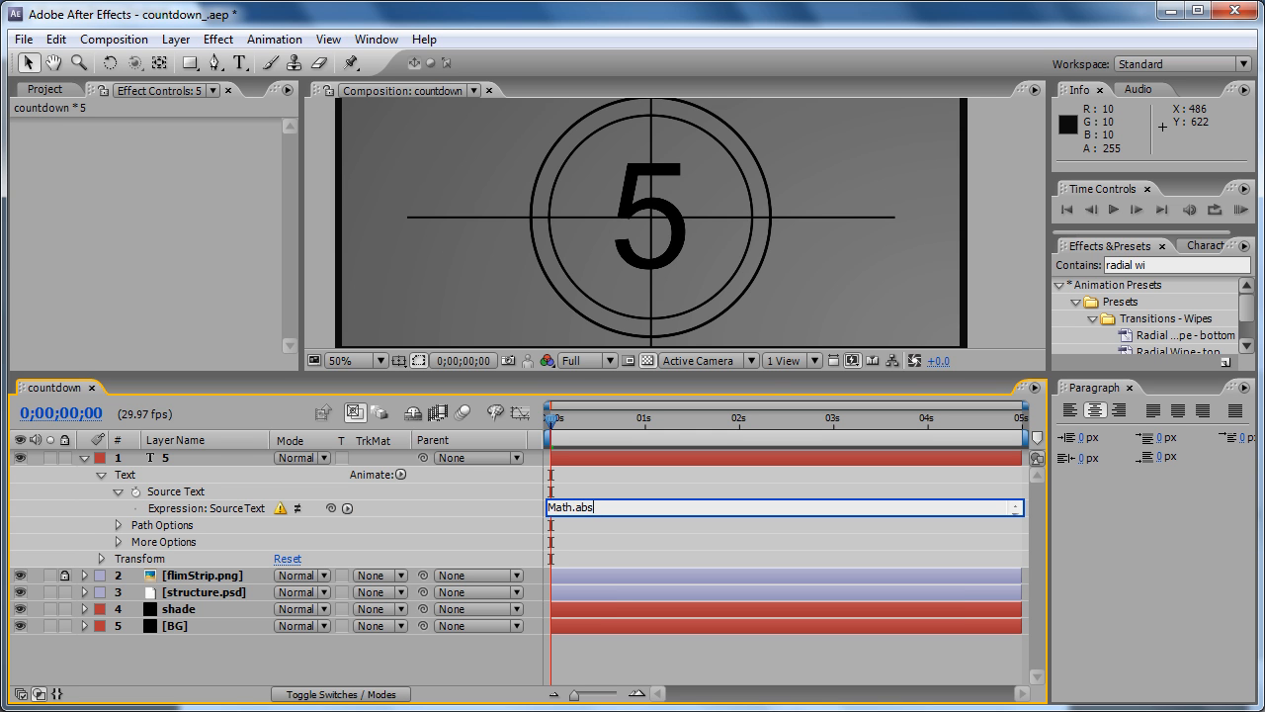
text(())
key(Left)
text(time-thiscomp.)
key(BackSpace)
key(BackSpace)
key(BackSpace)
key(BackSpace)
key(BackSpace)
text(Compl.duration)
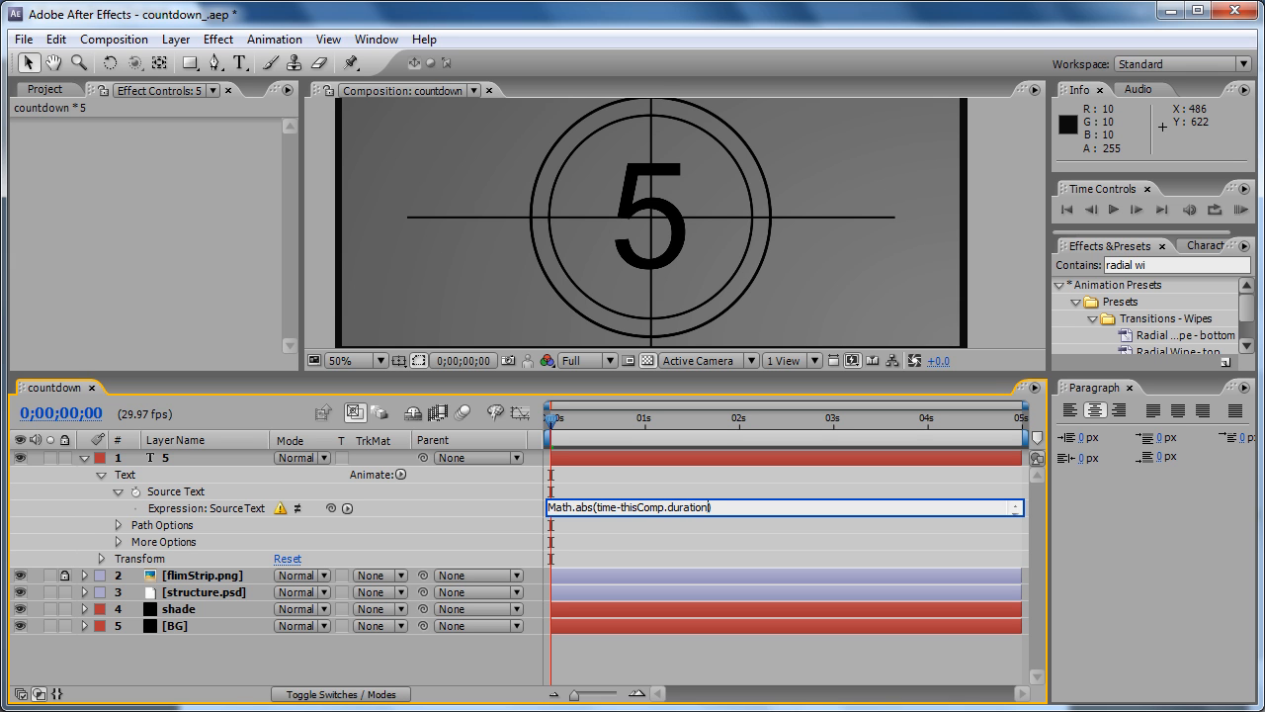
click(643, 490)
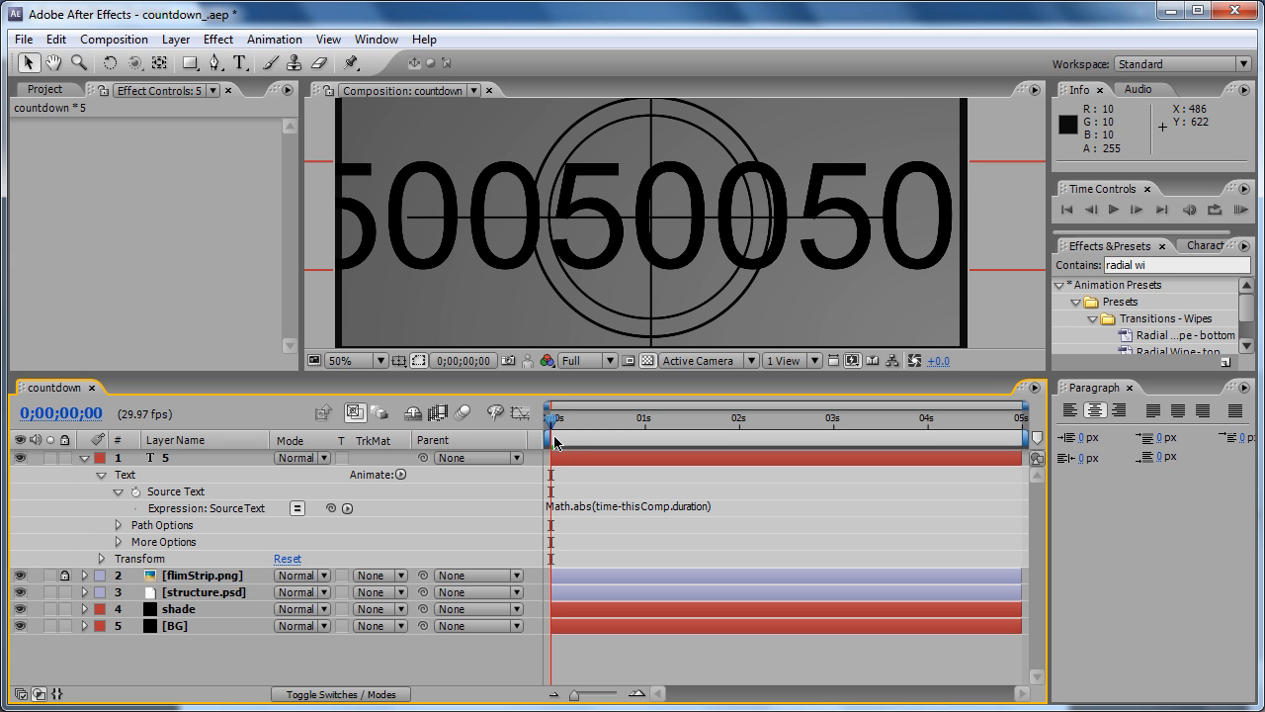
- Wrap the whole Source Text expression in parseInt(), apply it and scrub through the composition and back to the start
click(632, 508)
click(625, 507)
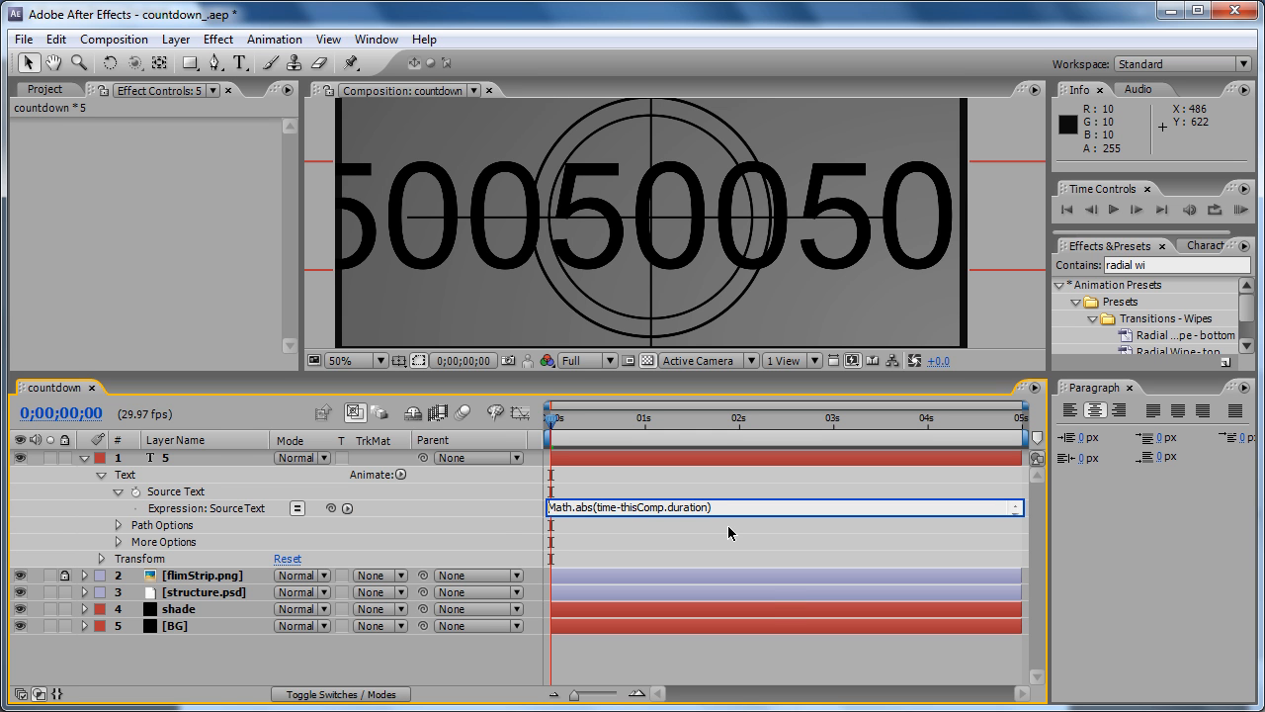
text(parse)
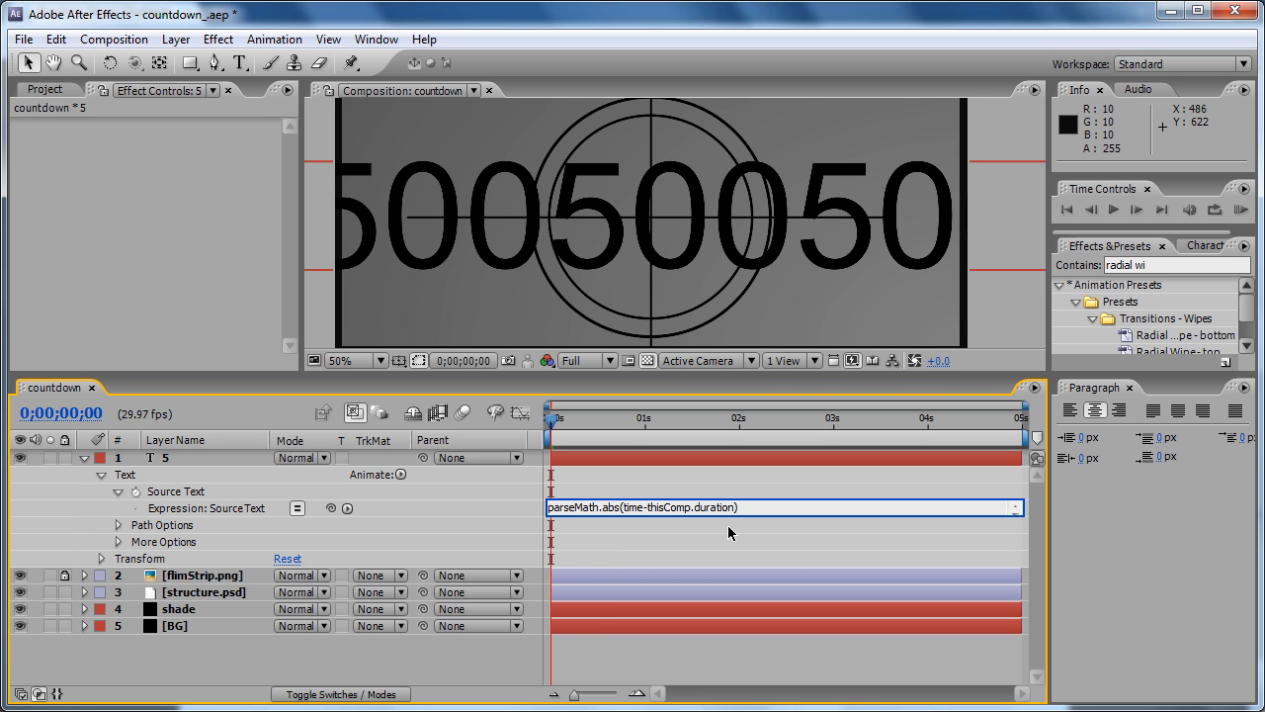
text(Int)
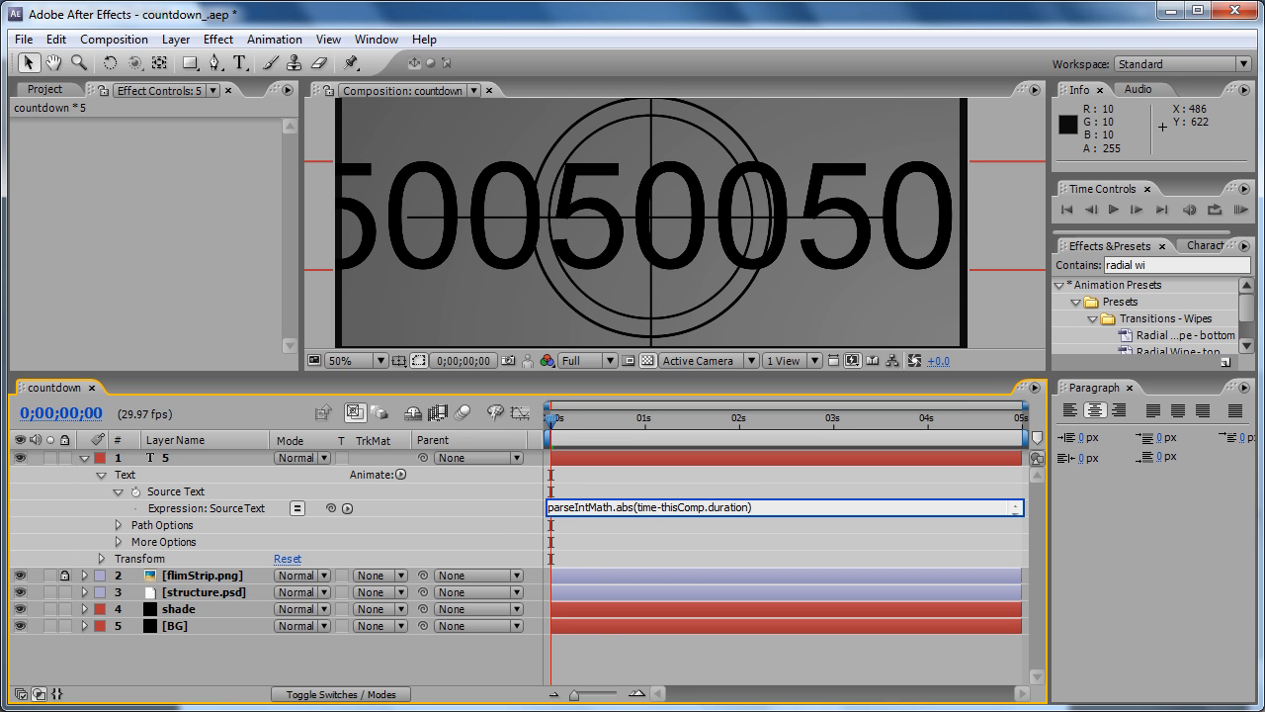
text(()
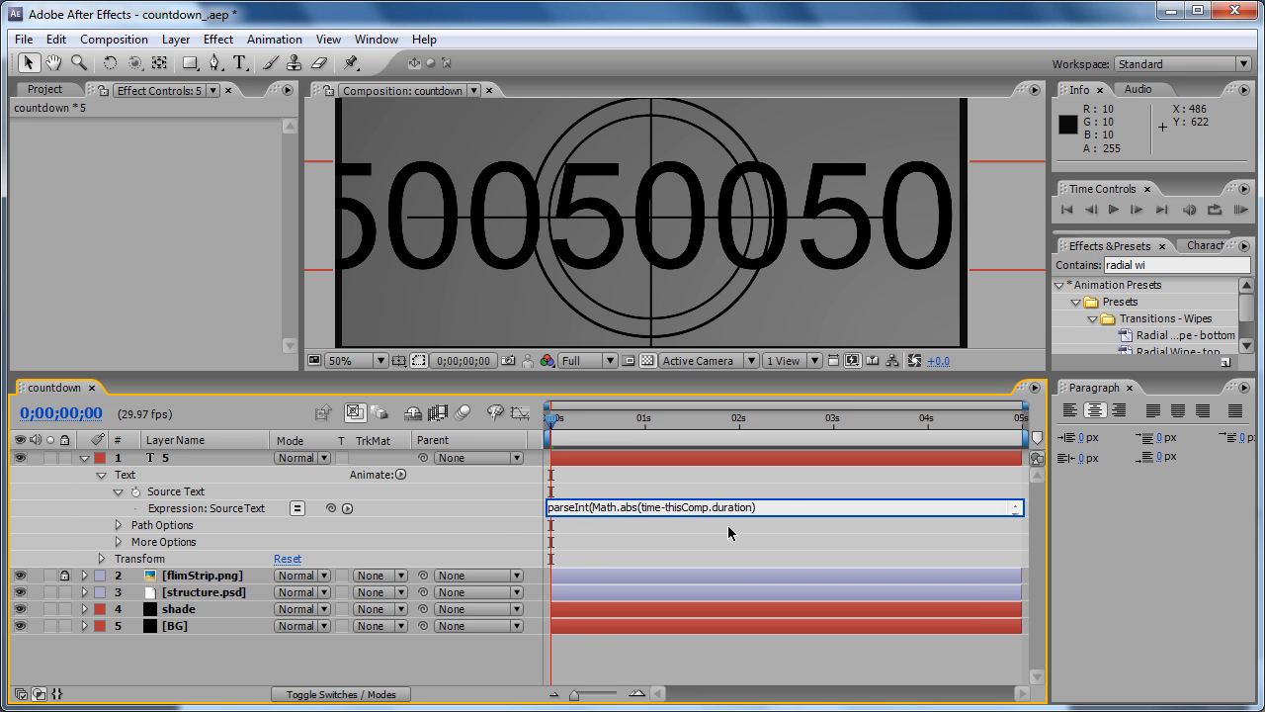
click(795, 508)
text())
click(713, 476)
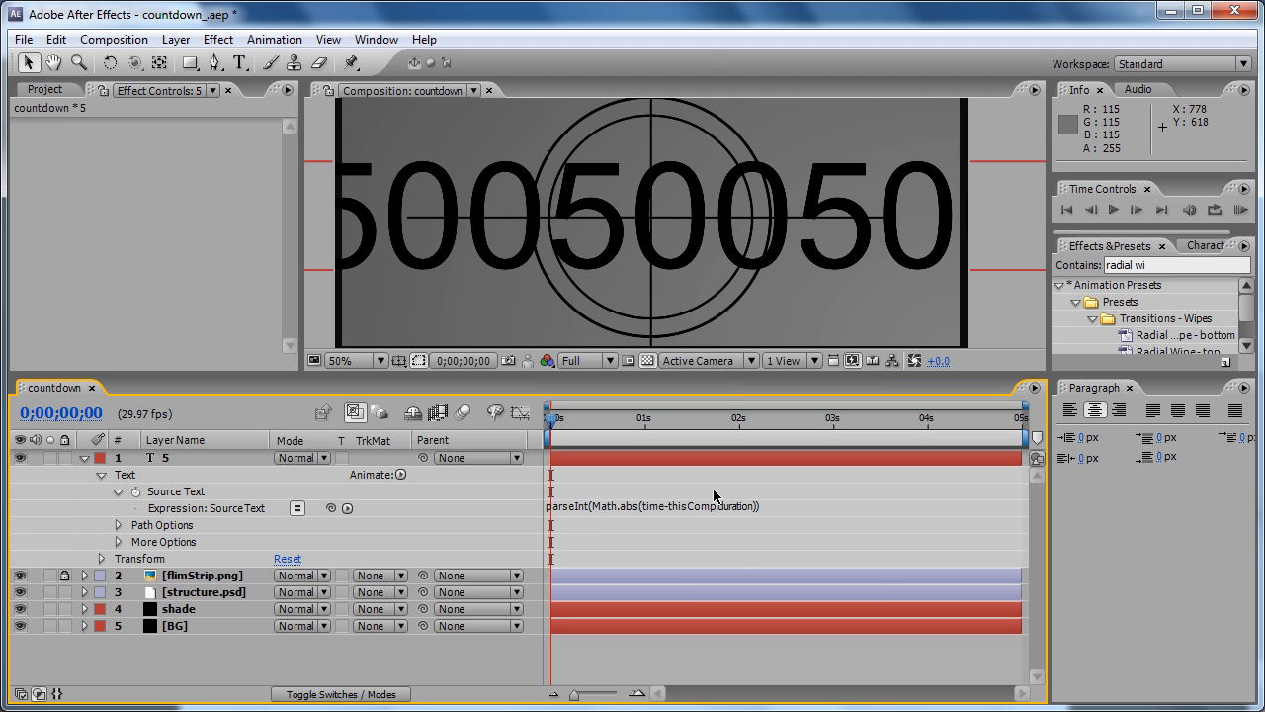
mouse_move(547, 432)
mouse_down()
mouse_move(751, 429)
mouse_move(980, 448)
mouse_up()
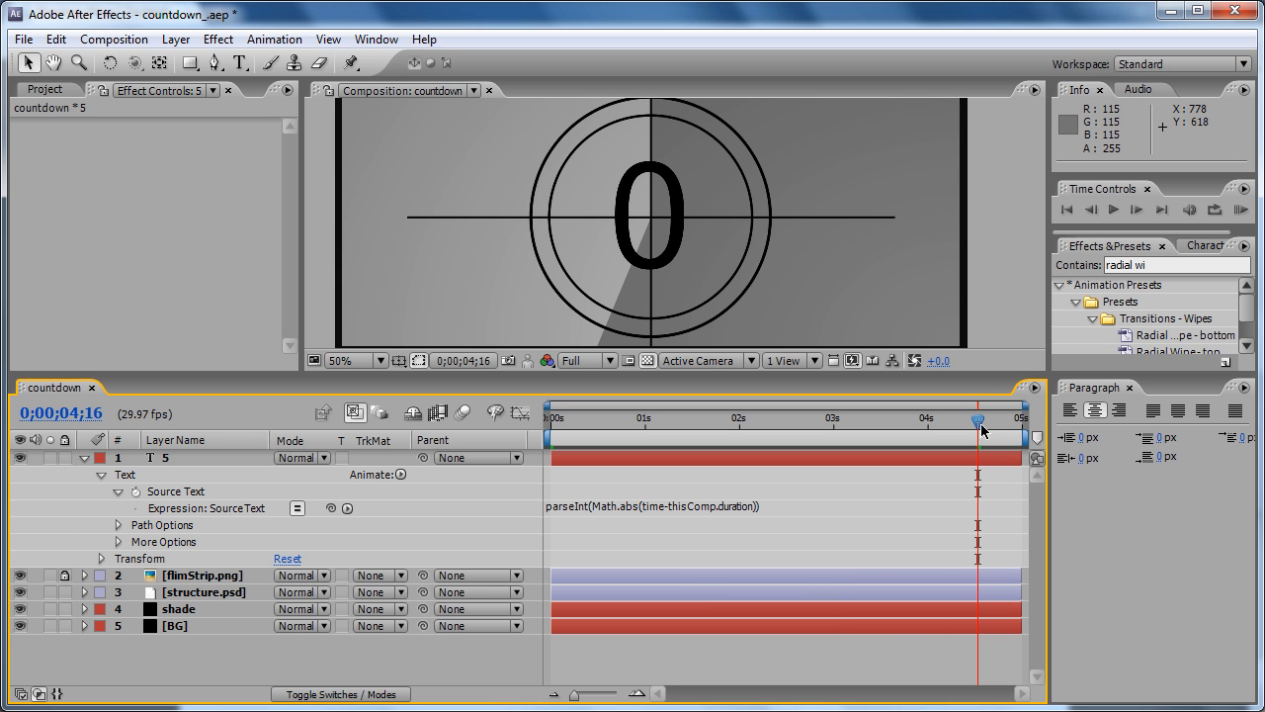
drag(979, 427, 548, 430)
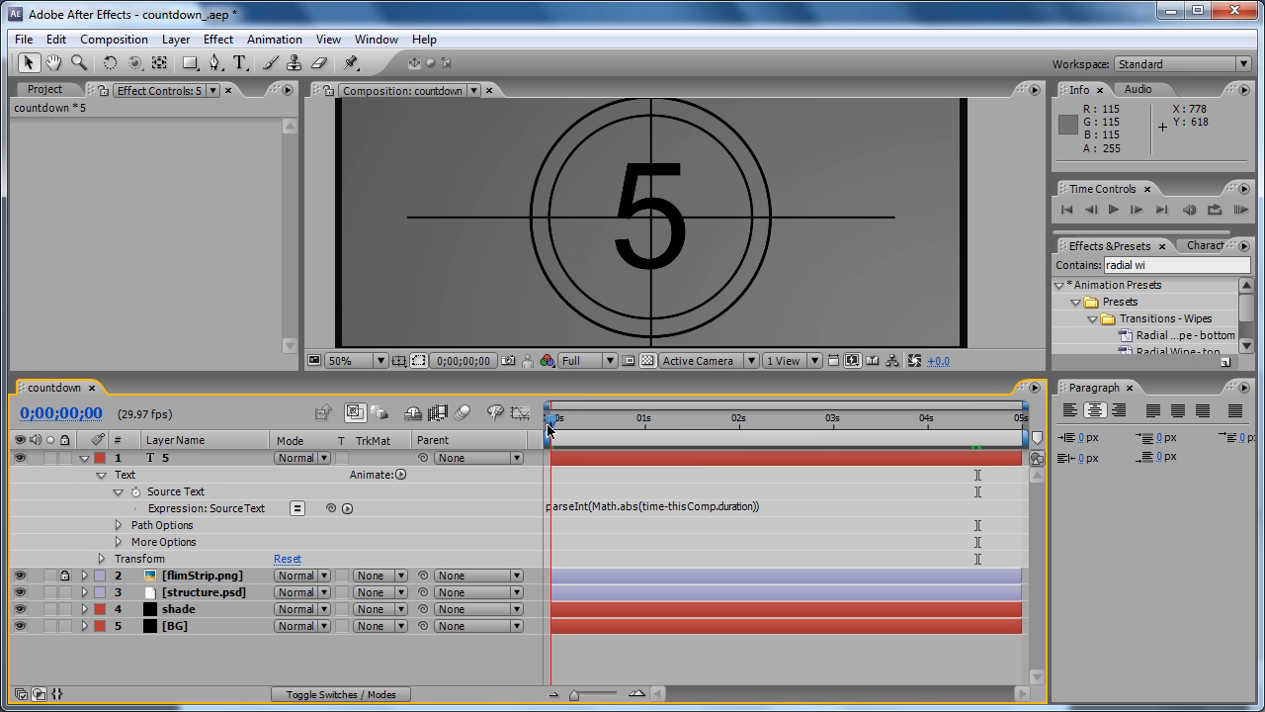
- Wrap time in its own parseInt() inside the Source Text expression, apply it and scrub the playhead to the last frame
click(698, 509)
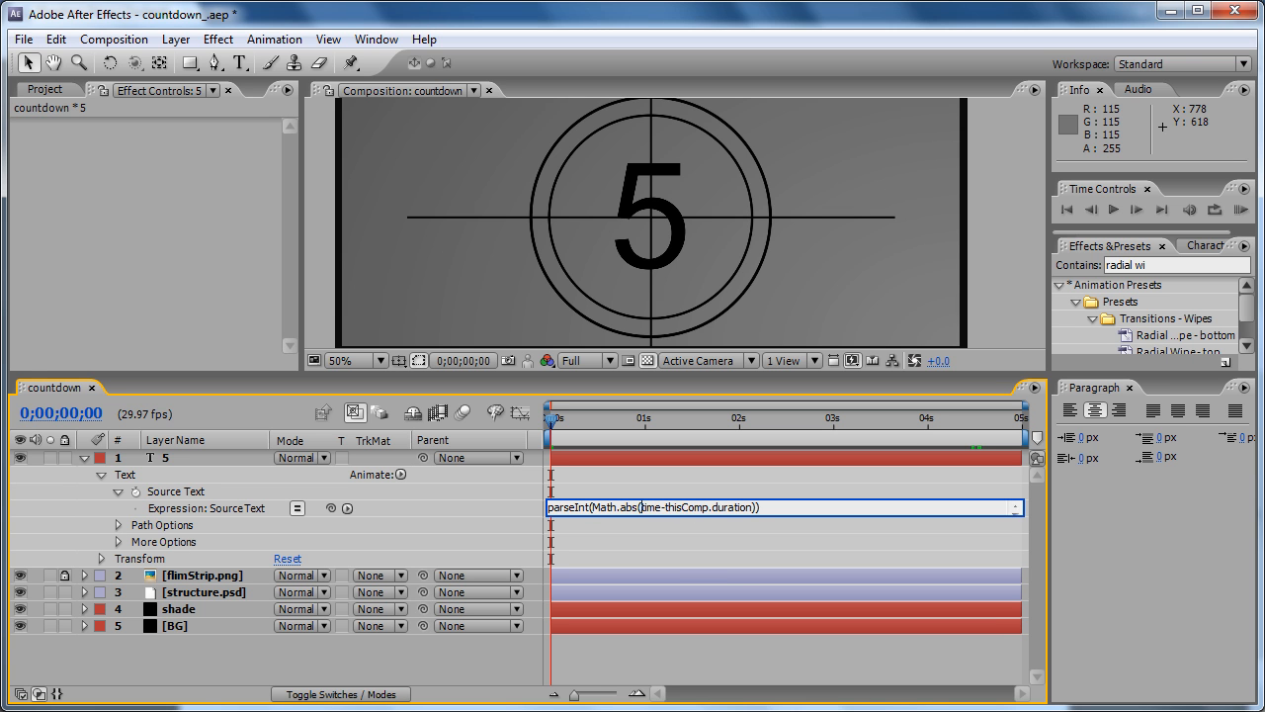
text(parse)
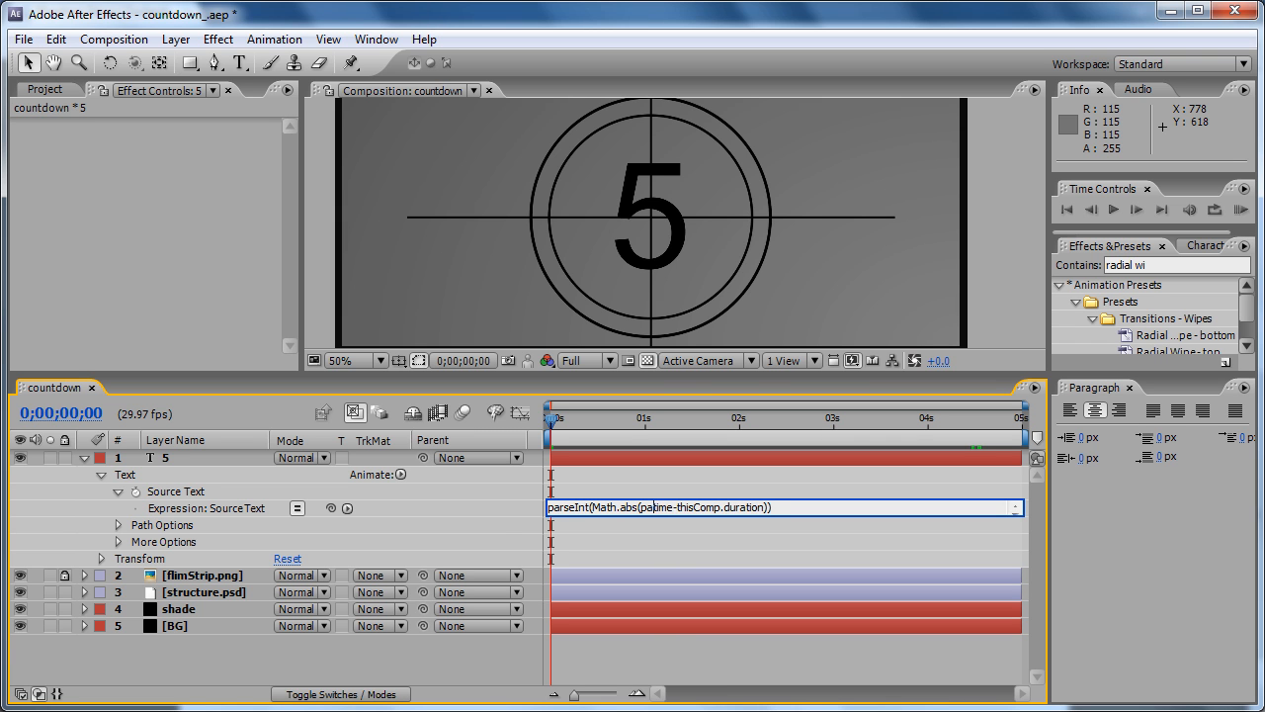
text(Int)
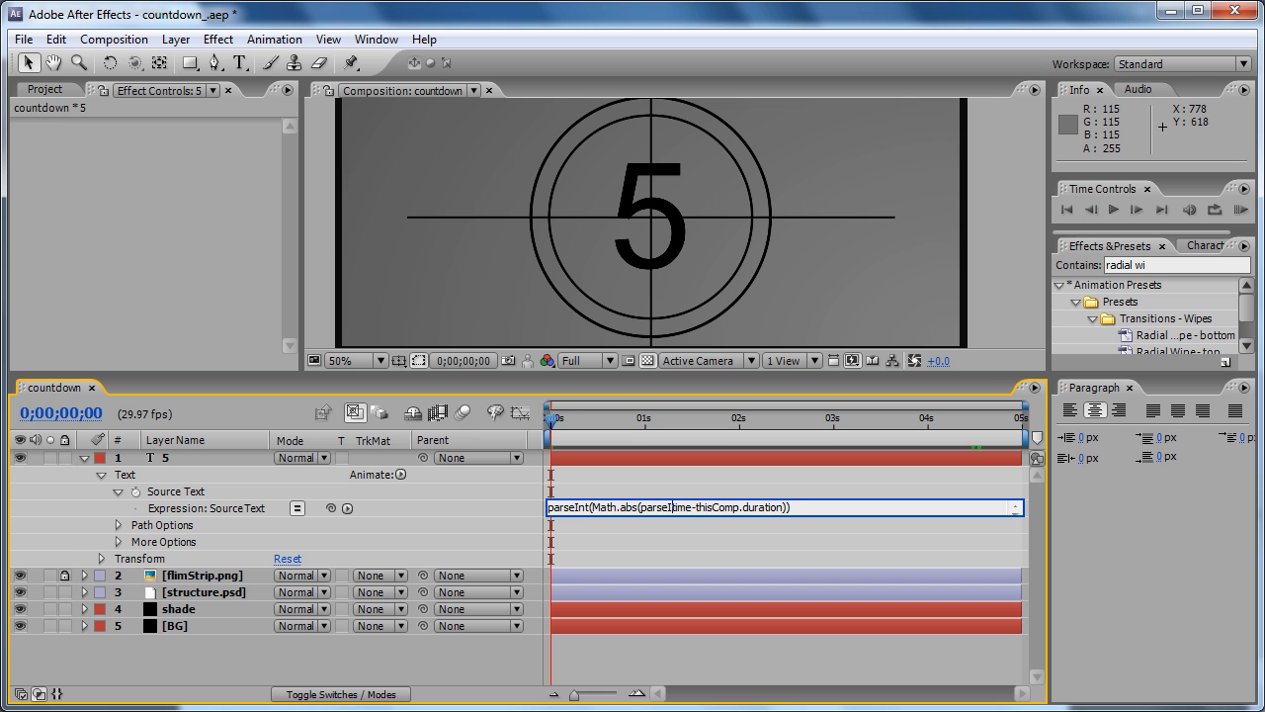
text((time)
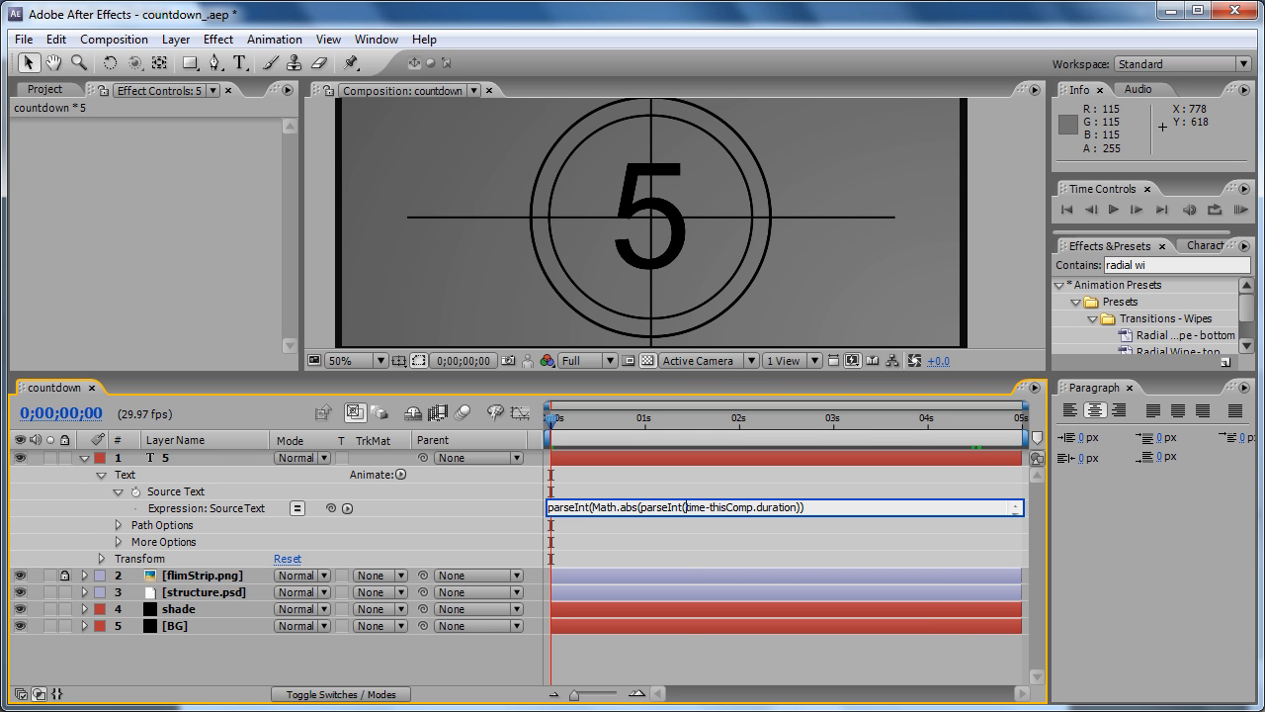
text())
click(795, 486)
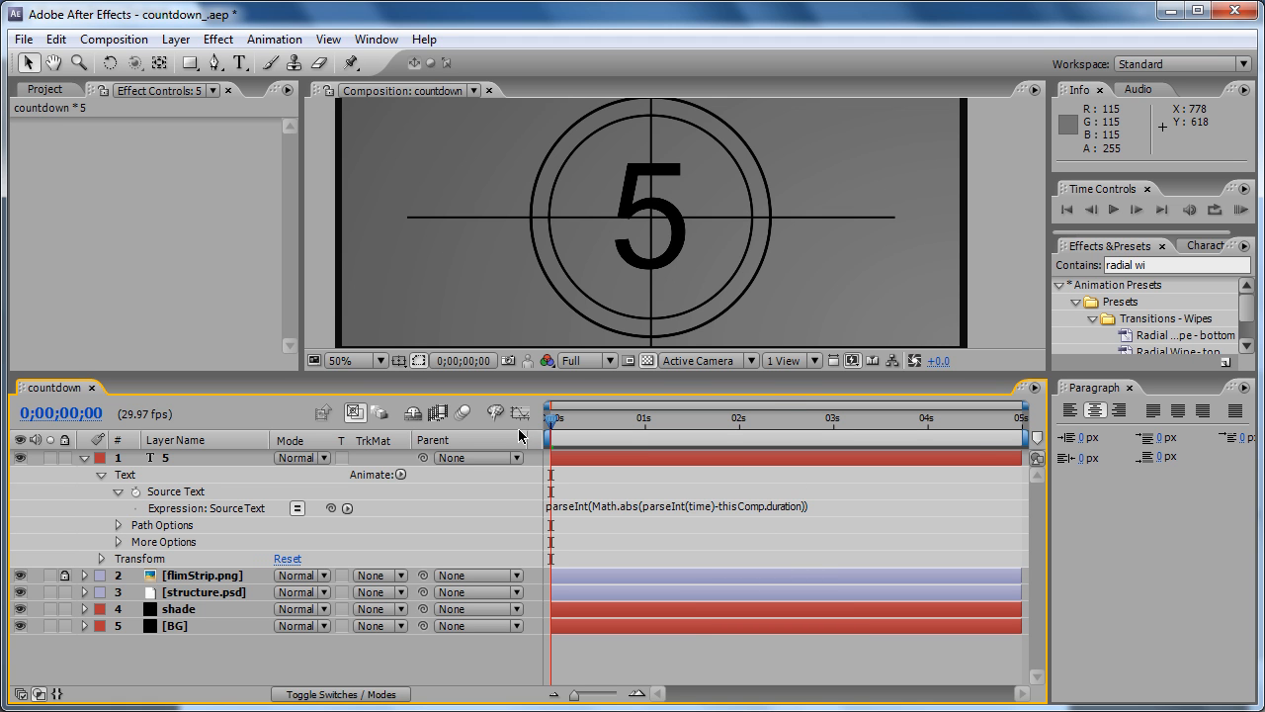
drag(551, 425, 1058, 460)
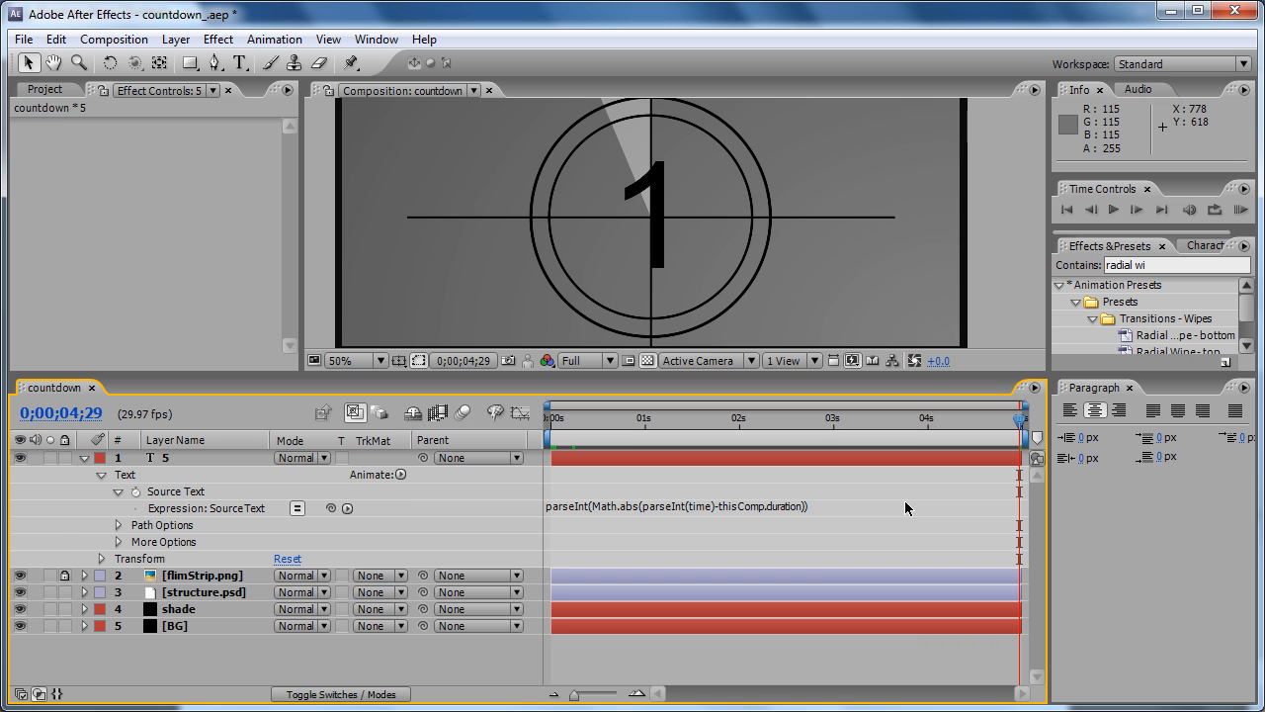
- Try the Source Text expression without Math.abs, scrub back to 0;00;00;05 and undo the expression edit
click(830, 508)
click(576, 506)
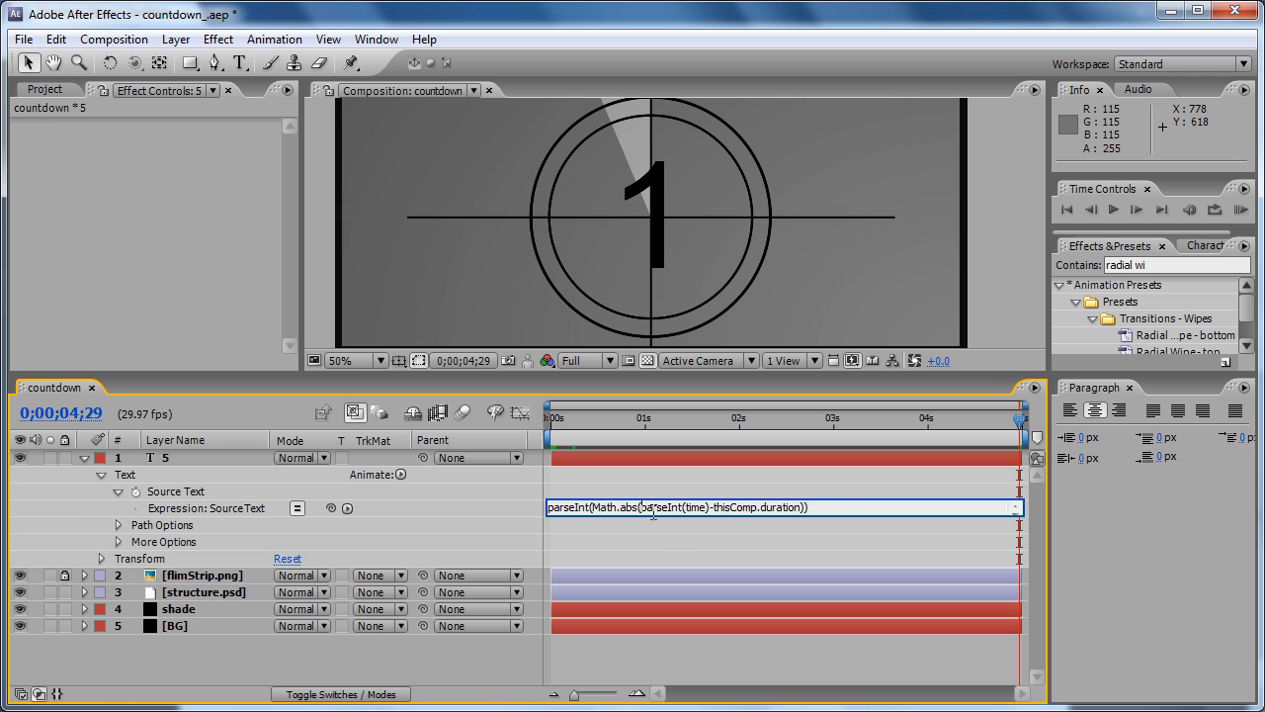
key(shift+Left)
key(shift+Left)
key(shift+Left)
key(shift+Left)
key(shift+Left)
key(shift+Left)
key(shift+Left)
key(shift+Left)
key(shift+Left)
key(BackSpace)
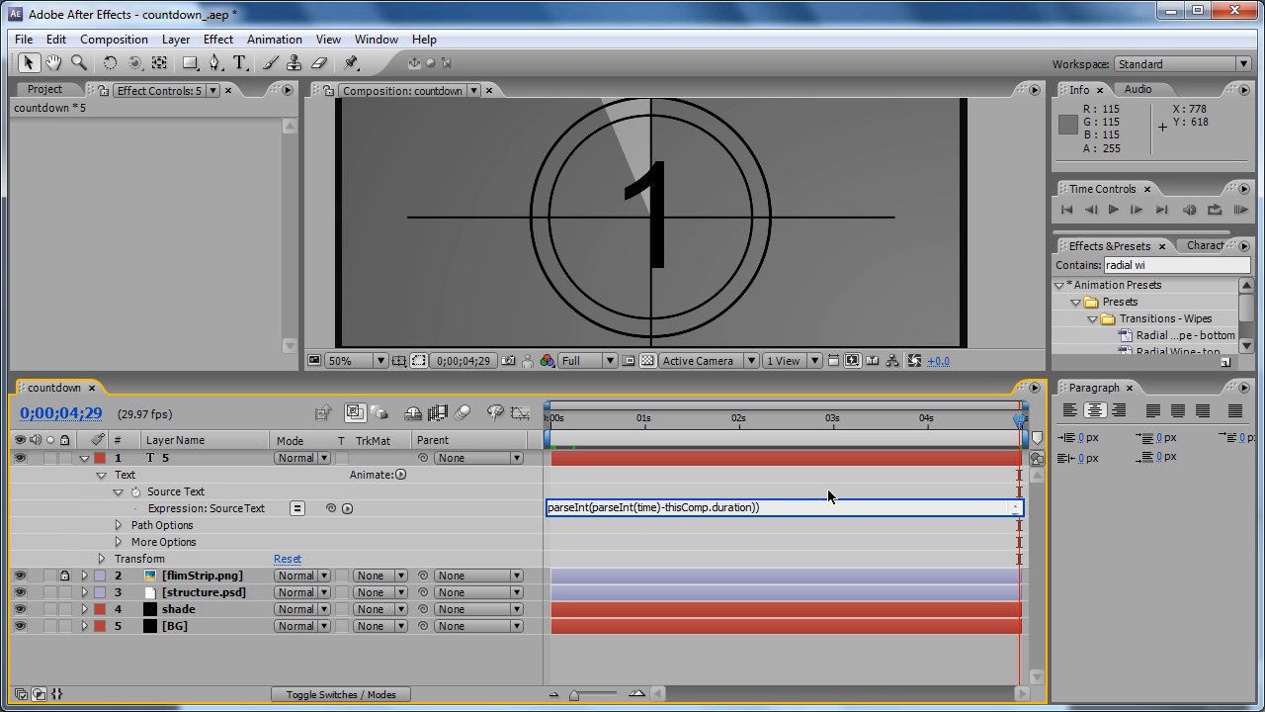
click(757, 508)
click(804, 484)
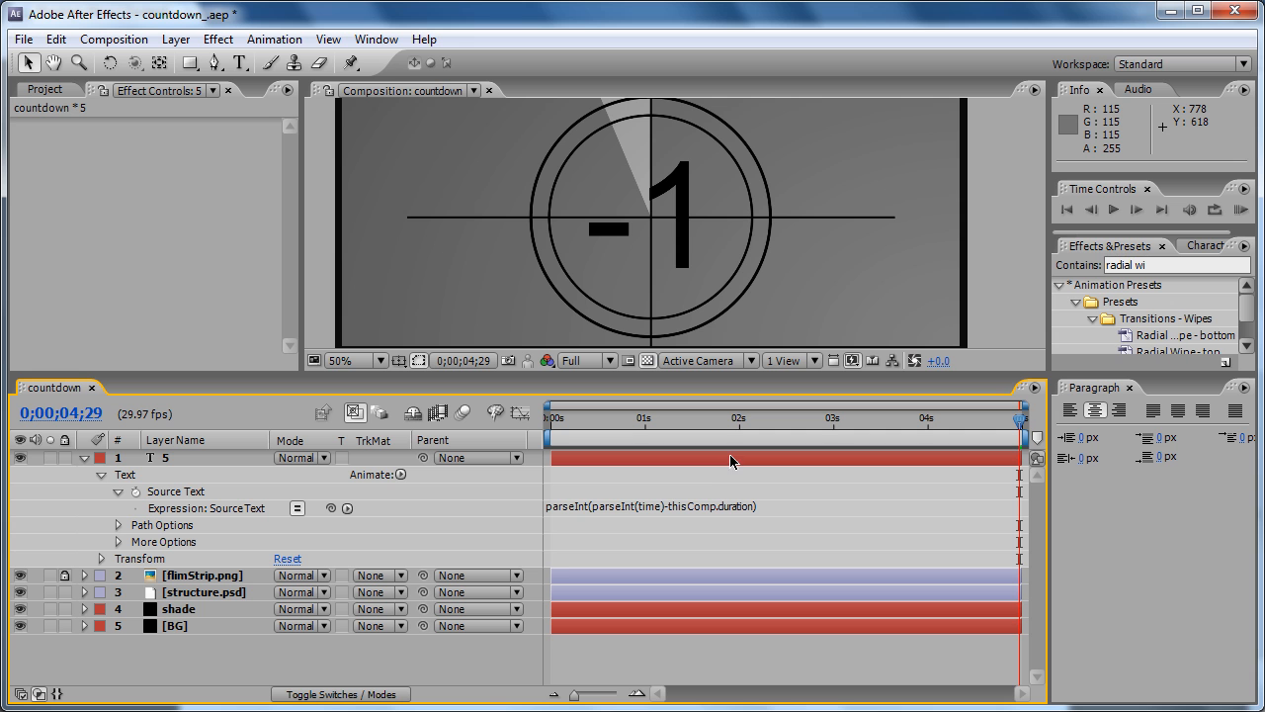
mouse_move(1020, 424)
mouse_down()
mouse_move(557, 430)
mouse_move(550, 444)
mouse_move(573, 435)
mouse_up()
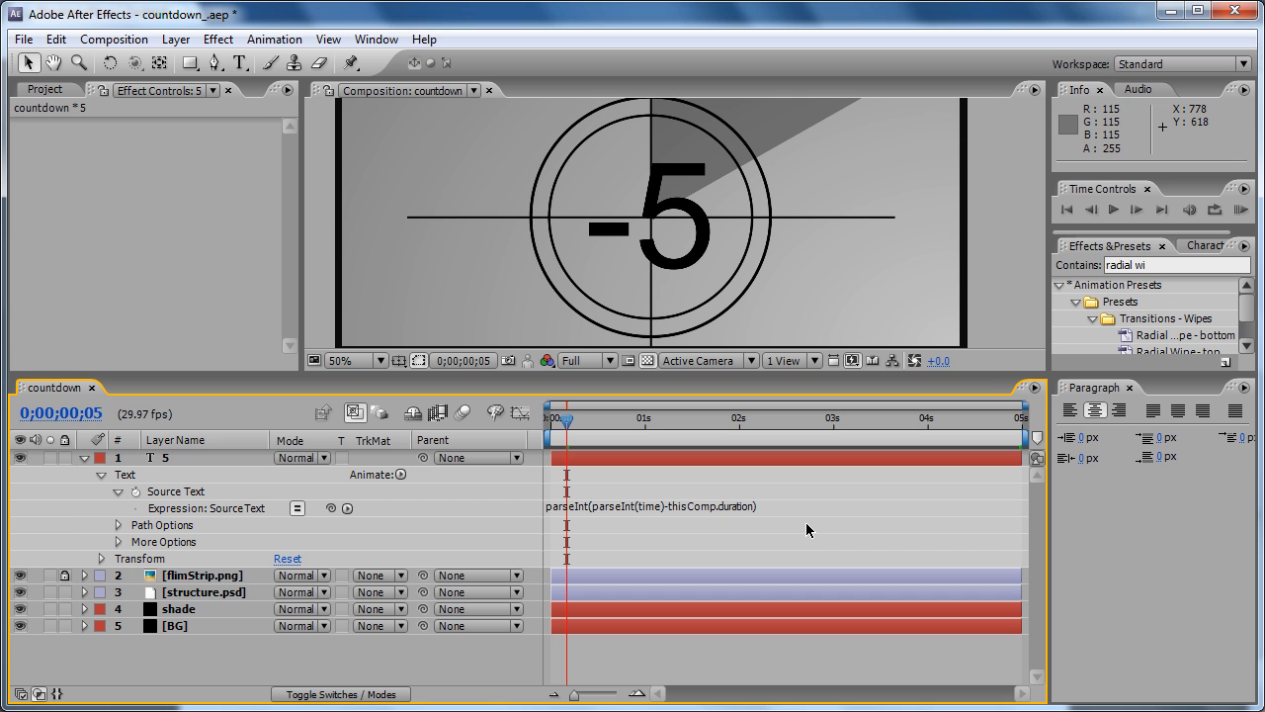
click(56, 39)
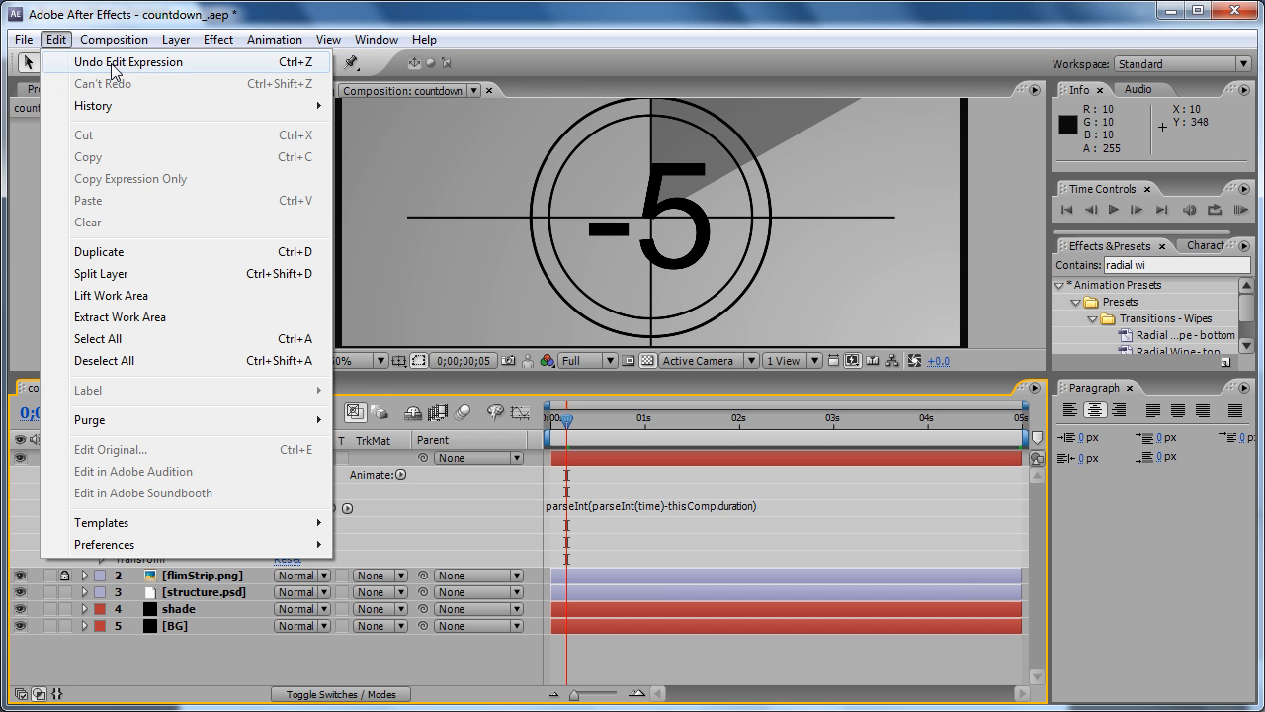
click(112, 63)
- Go to the last frame and run a RAM preview of the countdown
key(End)
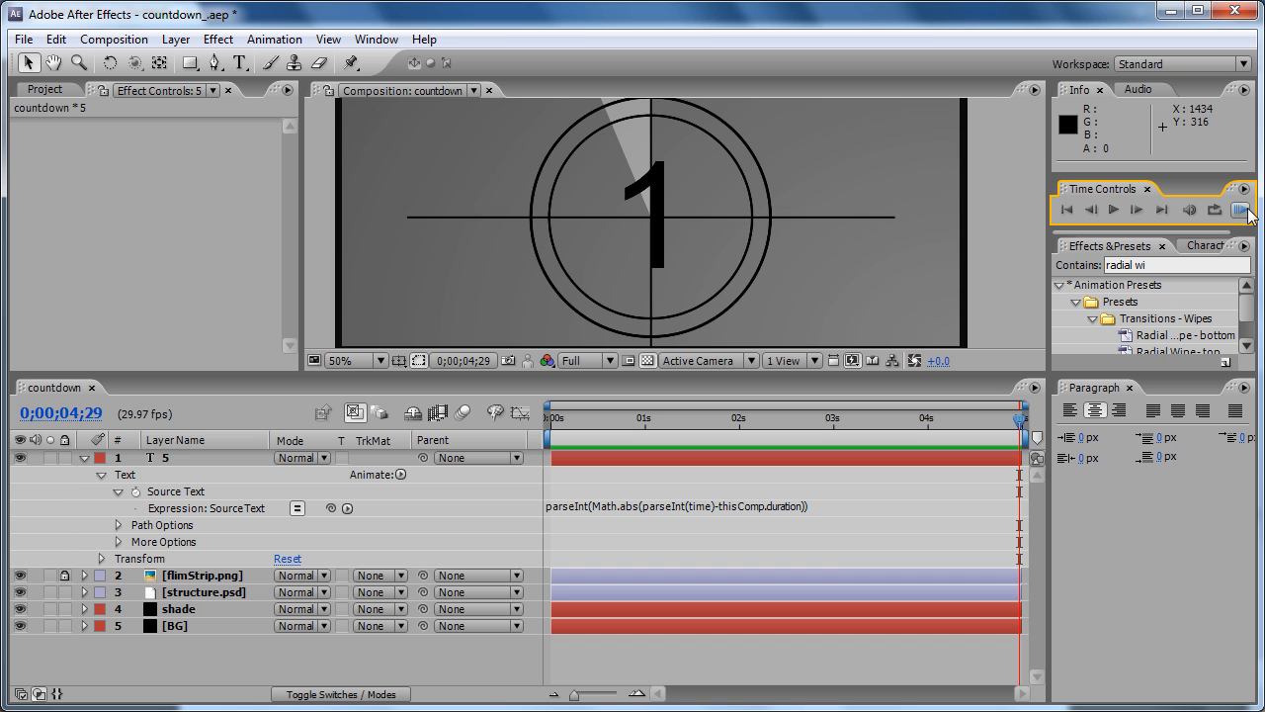
click(1248, 212)
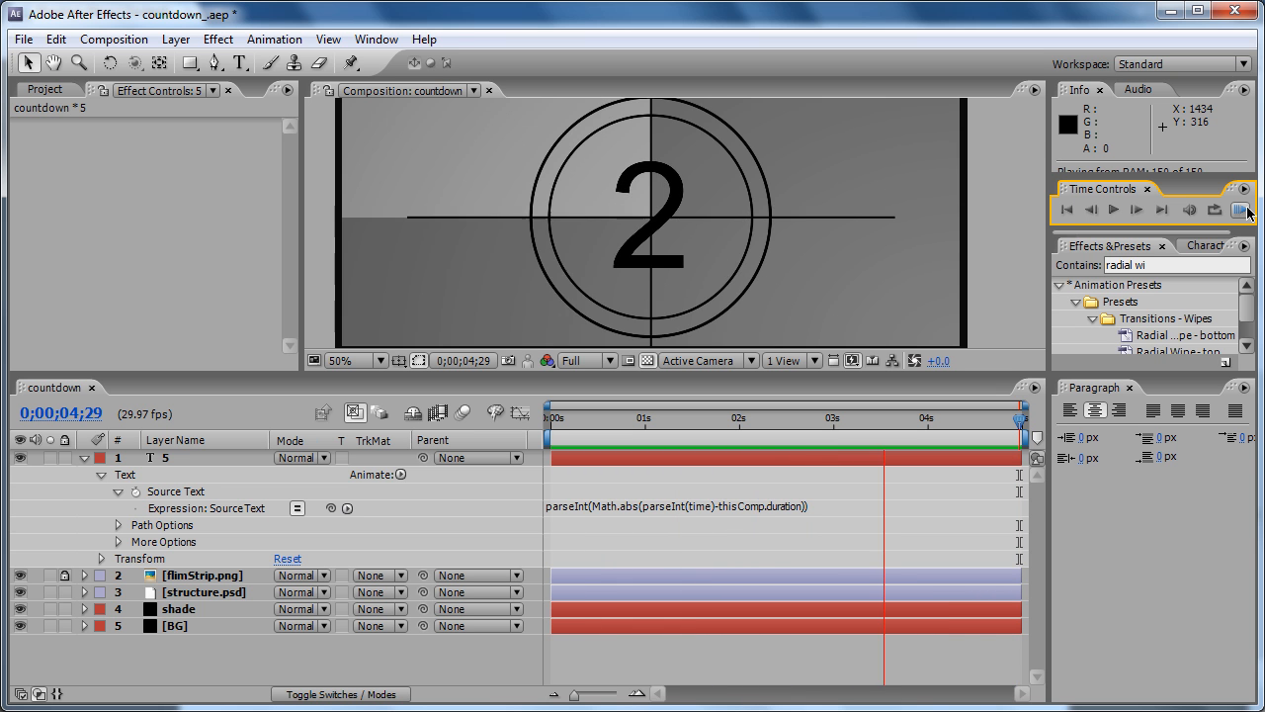
- Collapse the 5 layer's properties and enlarge the composition view to show the whole film strip frame
click(86, 458)
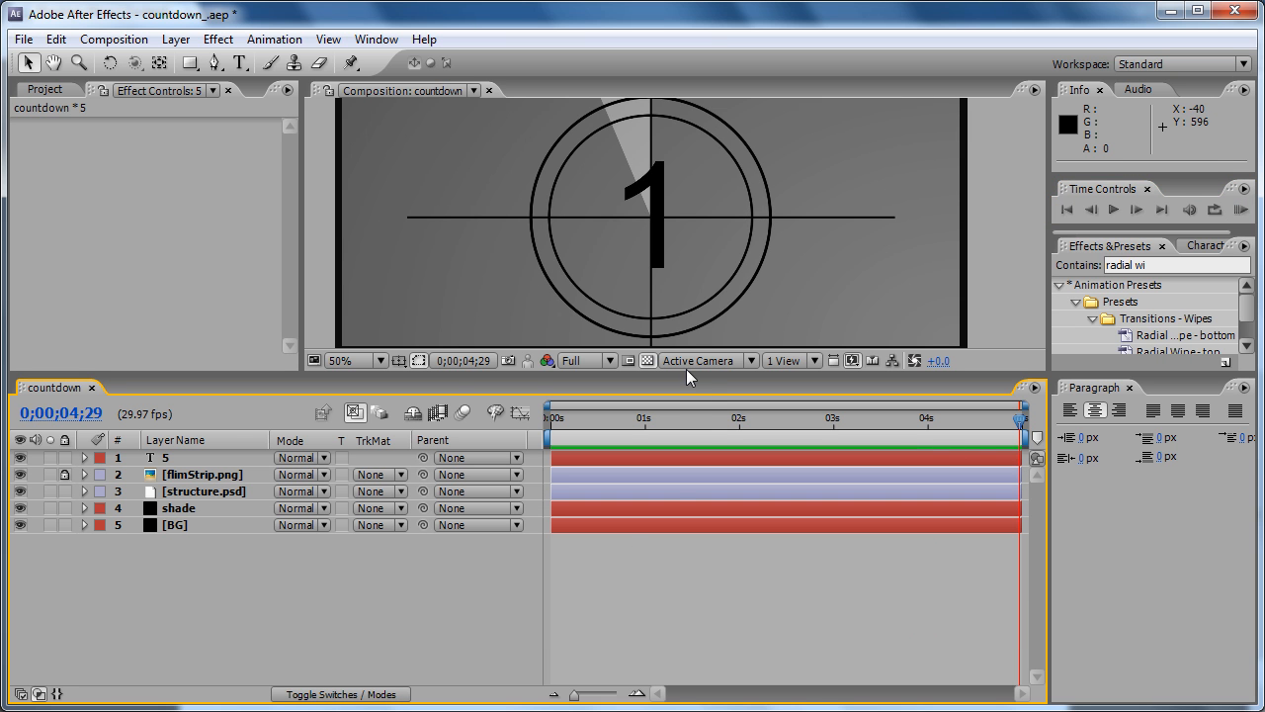
drag(686, 370, 707, 464)
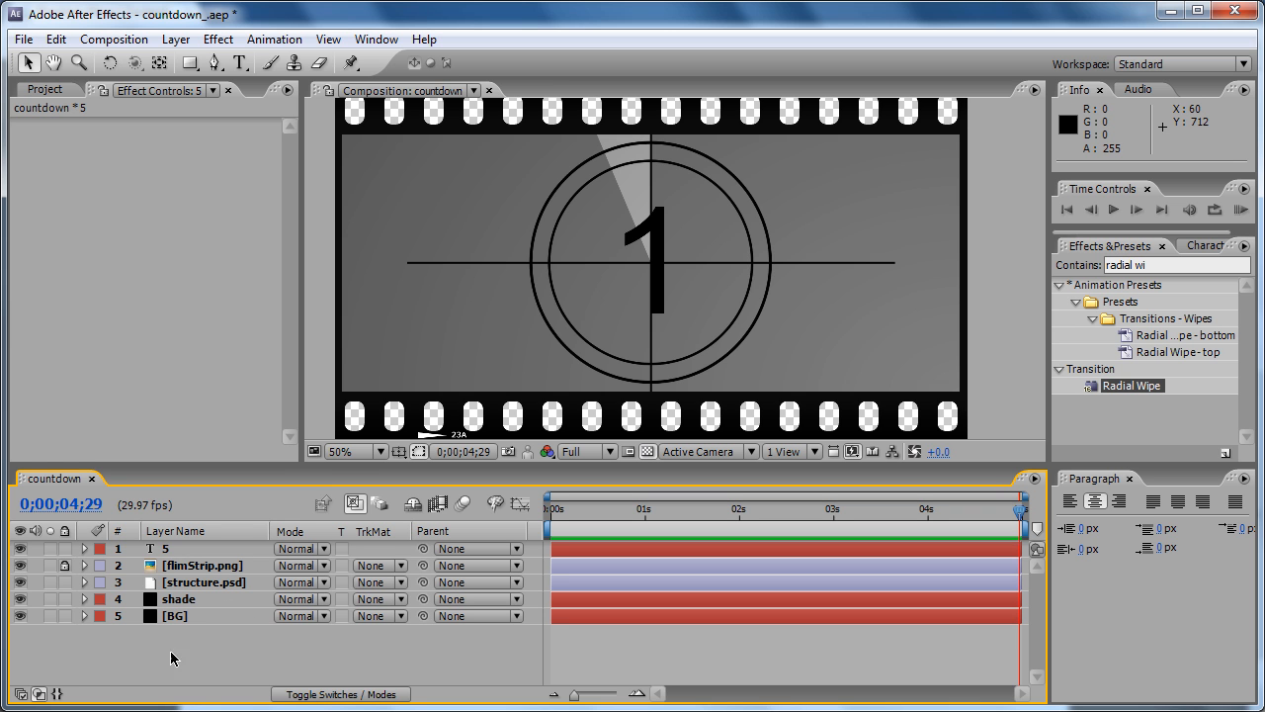
- Create a new composition from the countdown composition in the project and select the new composition there
key(ctrl+0)
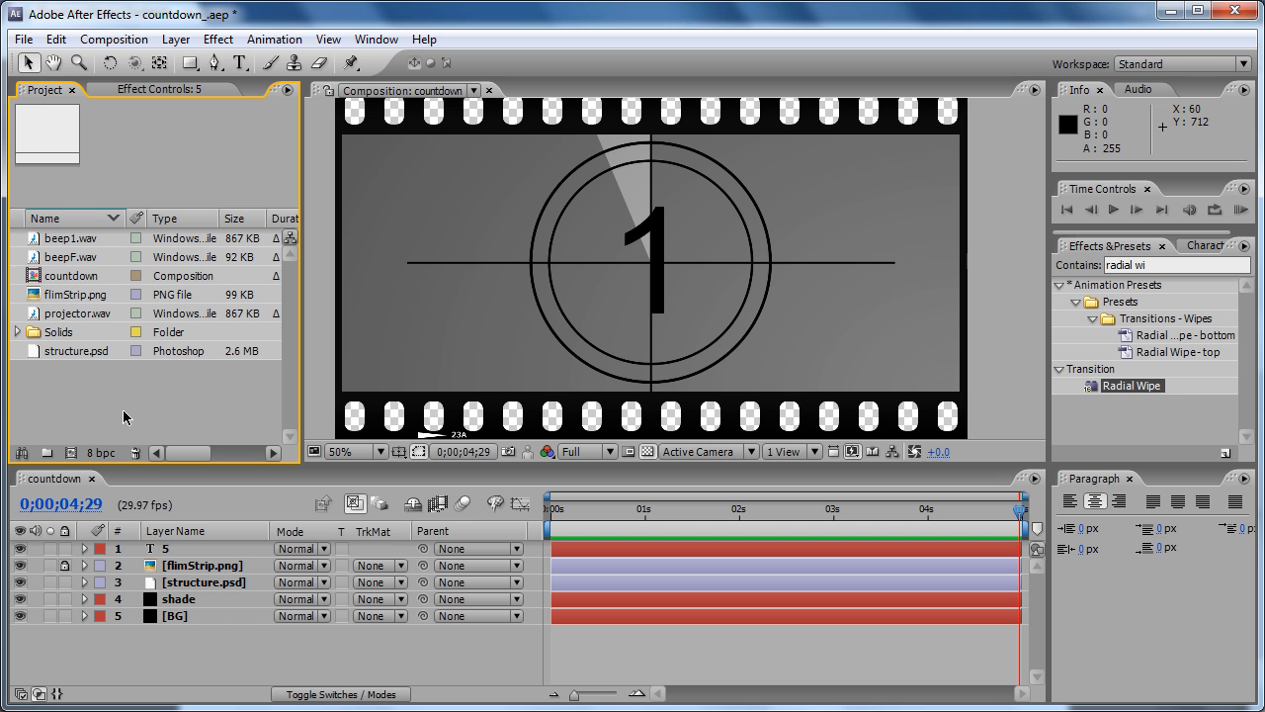
click(80, 284)
drag(80, 283, 75, 456)
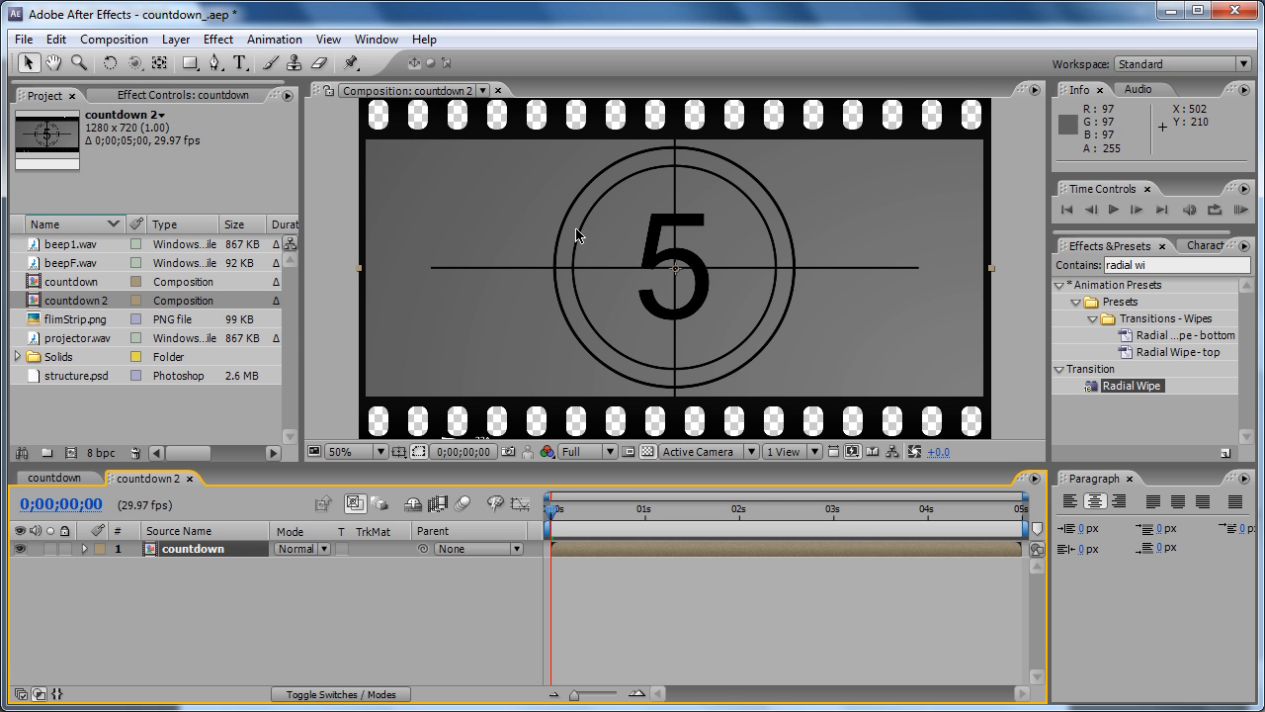
click(186, 583)
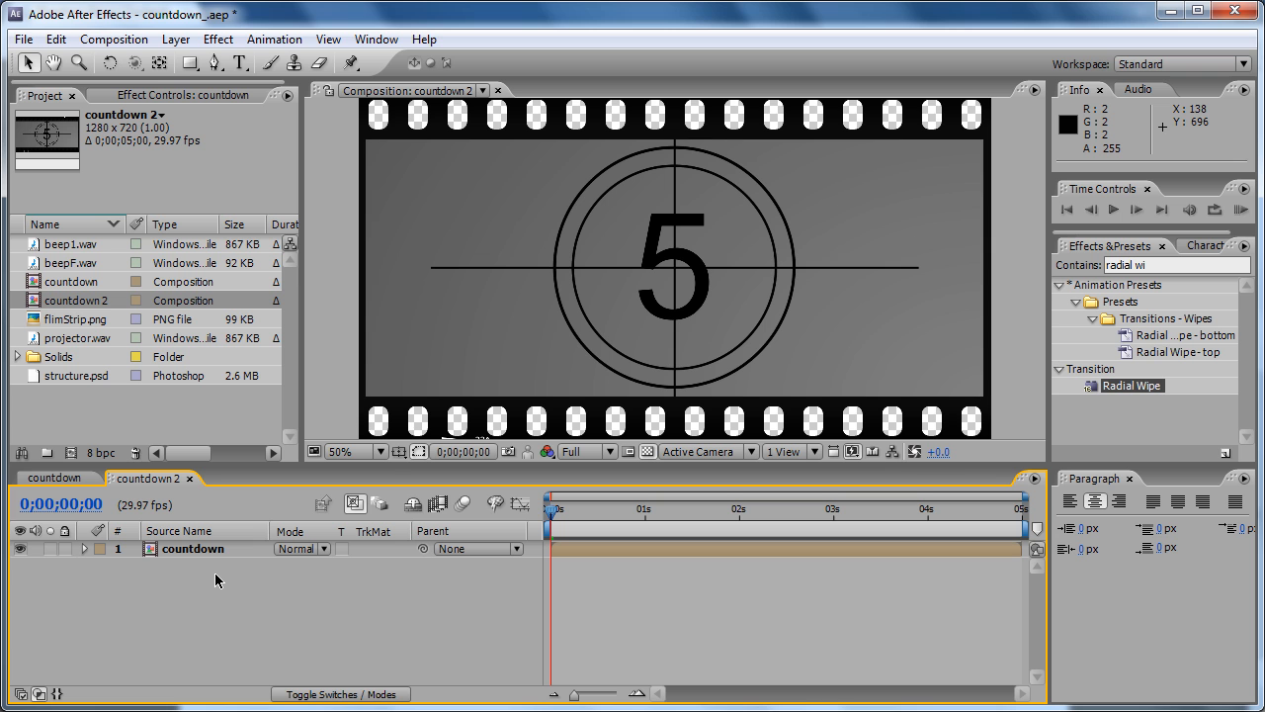
click(96, 308)
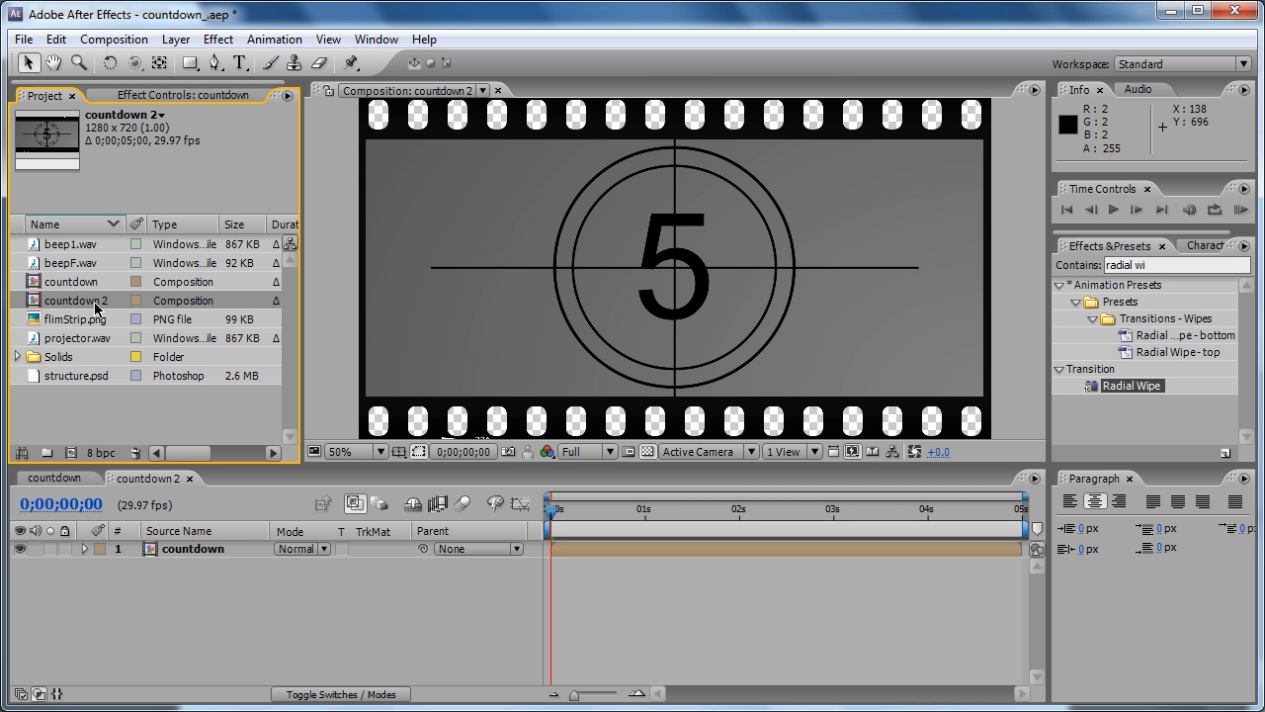
- Rename the new composition in the project as final
key(Return)
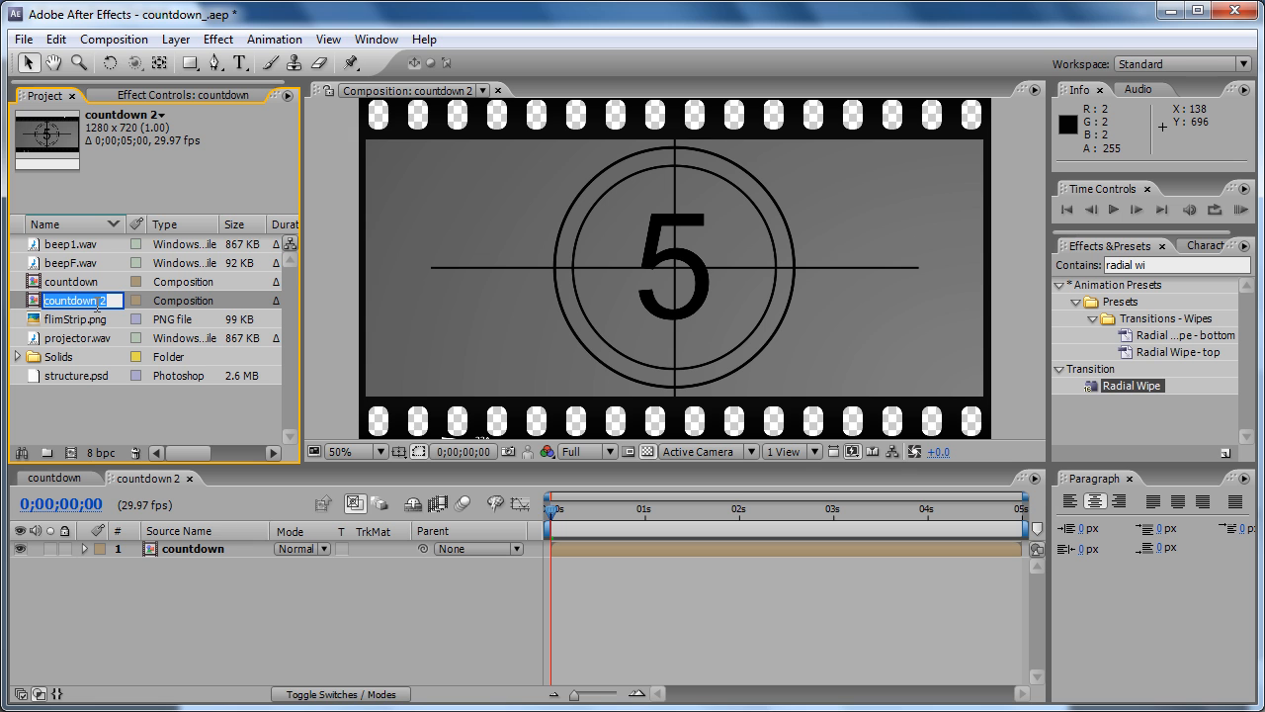
text(final)
key(Return)
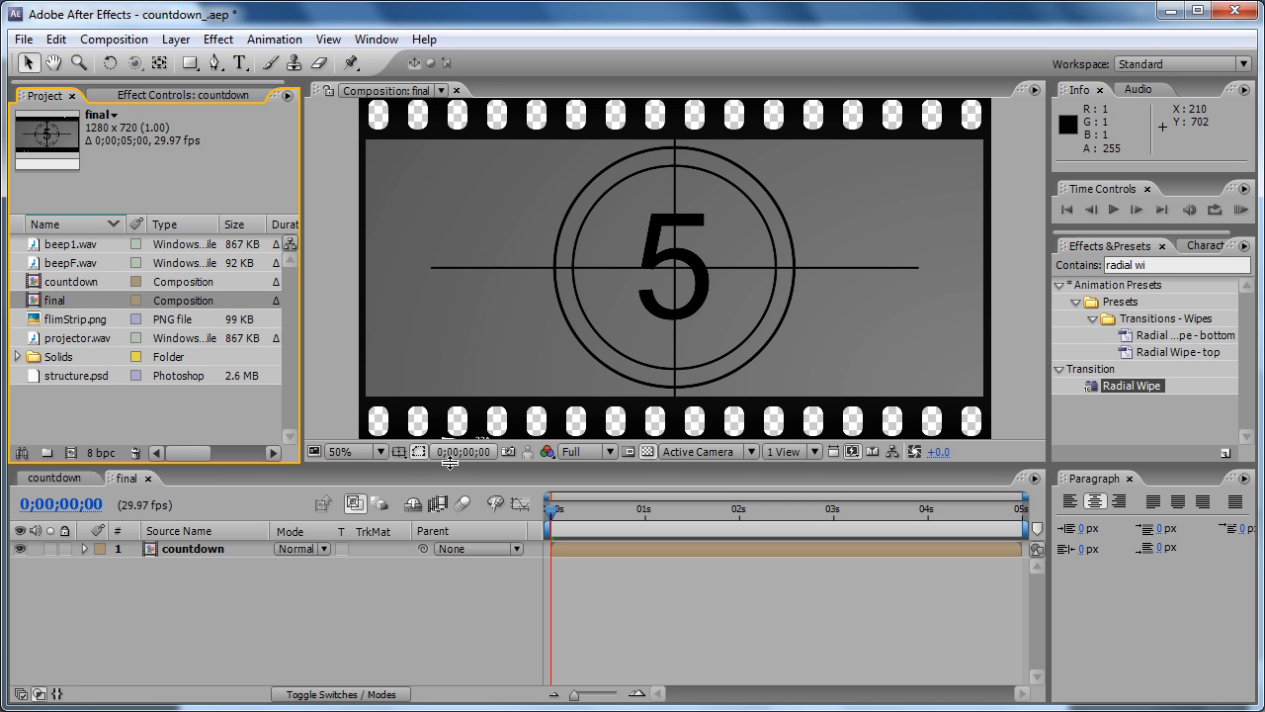
click(239, 610)
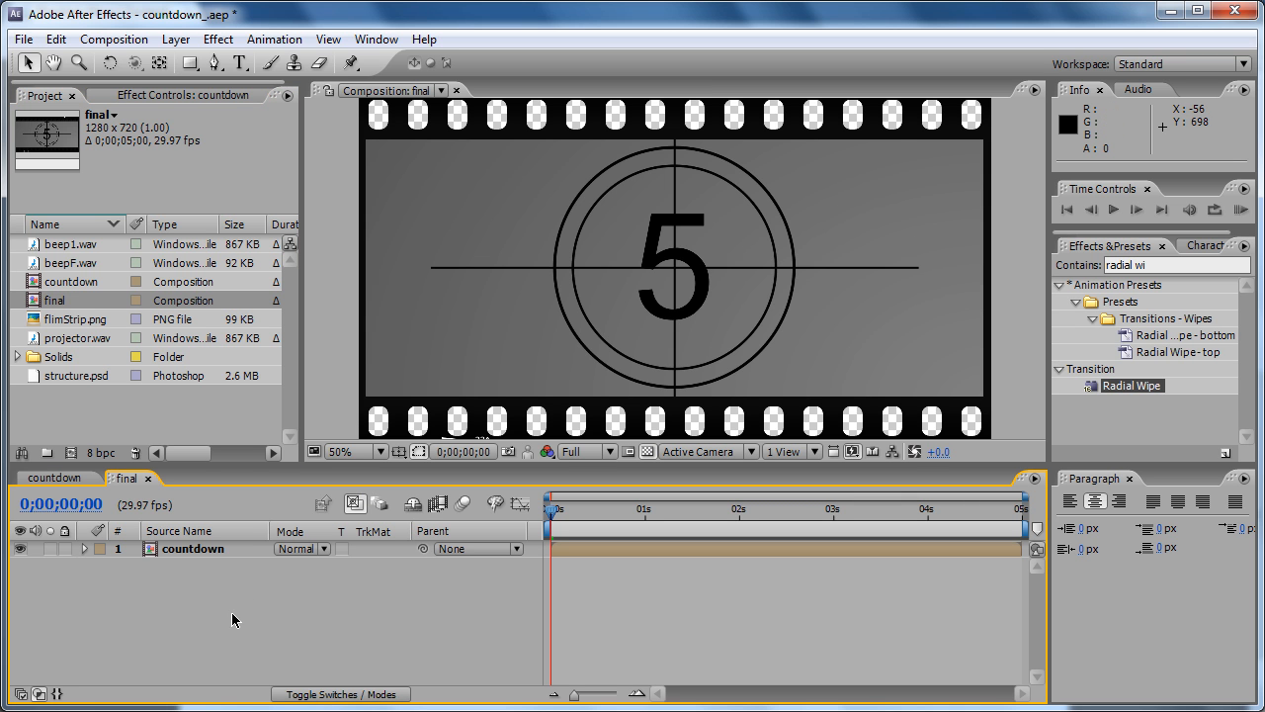
- Find the CC RepeTile effect, apply it to the countdown layer and set Expand Right to 148
click(1179, 265)
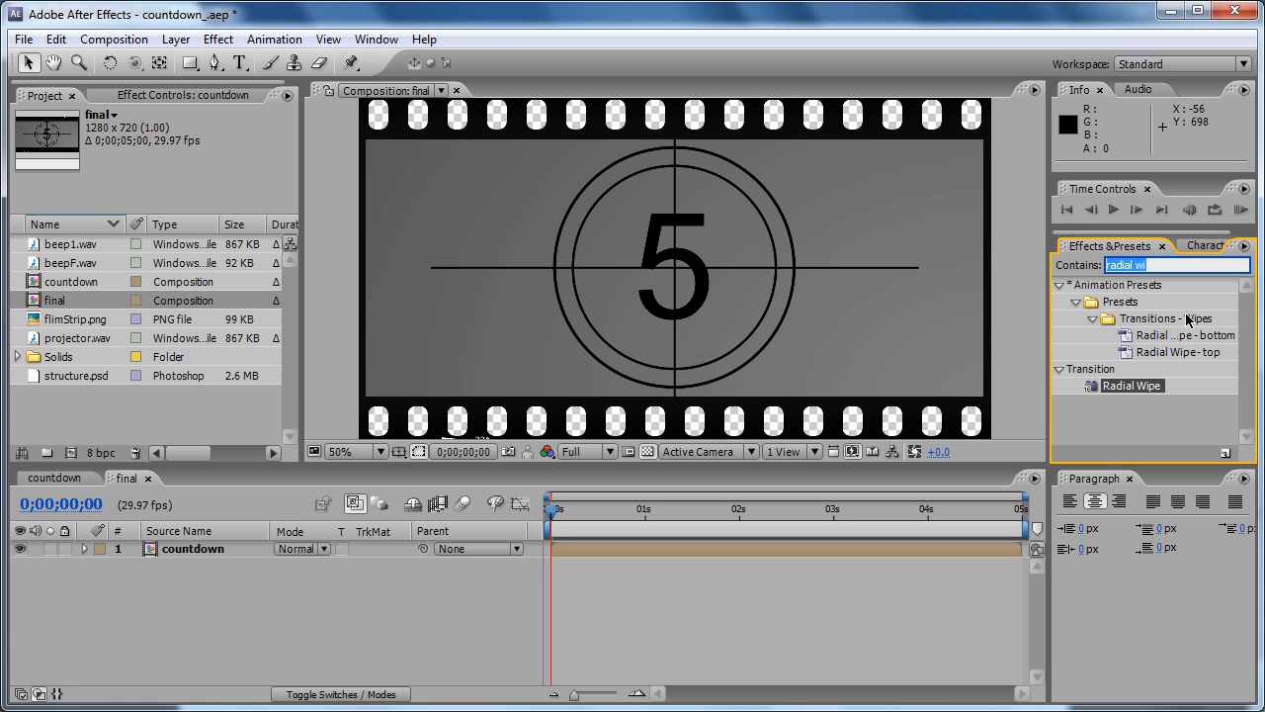
text(cc re)
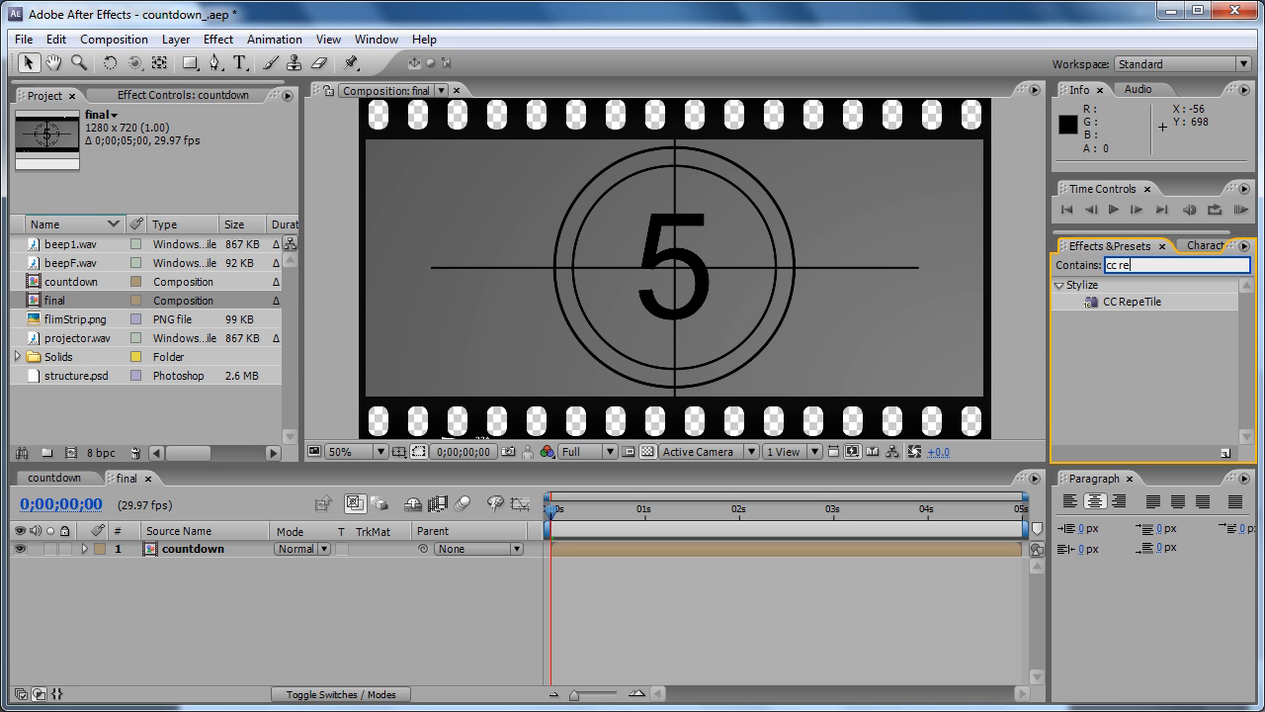
drag(1132, 302, 813, 259)
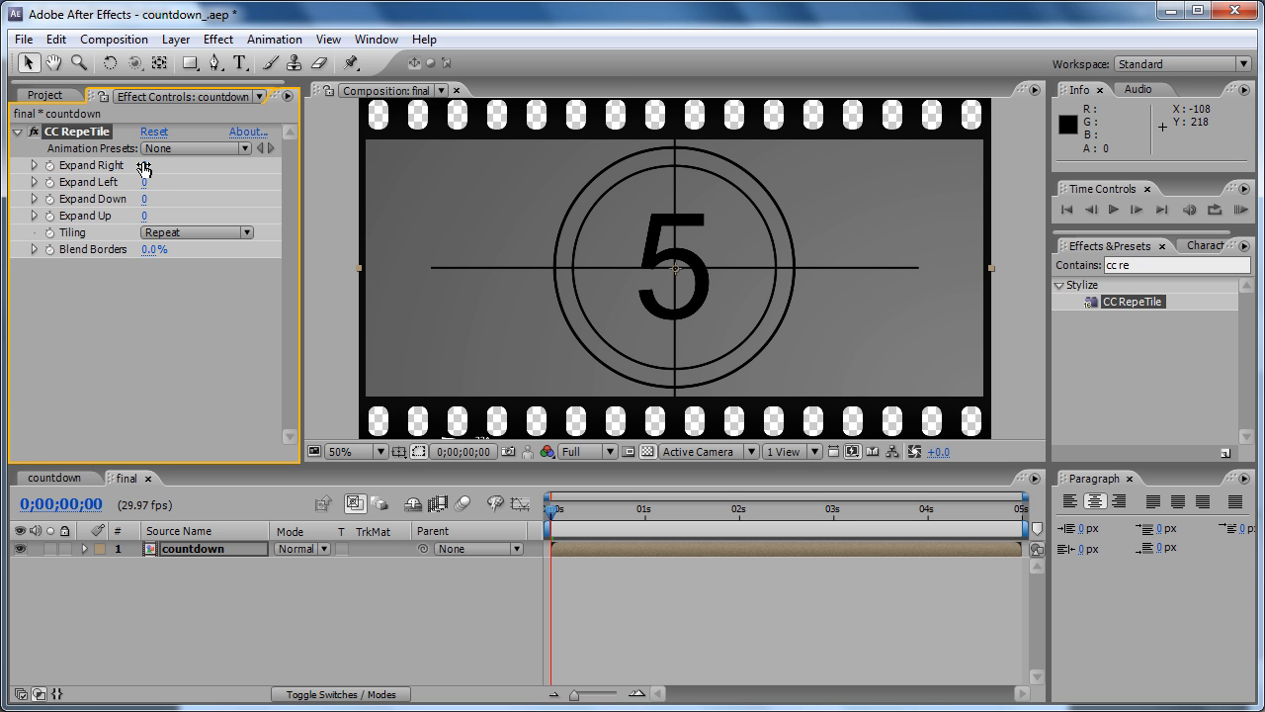
drag(144, 168, 298, 169)
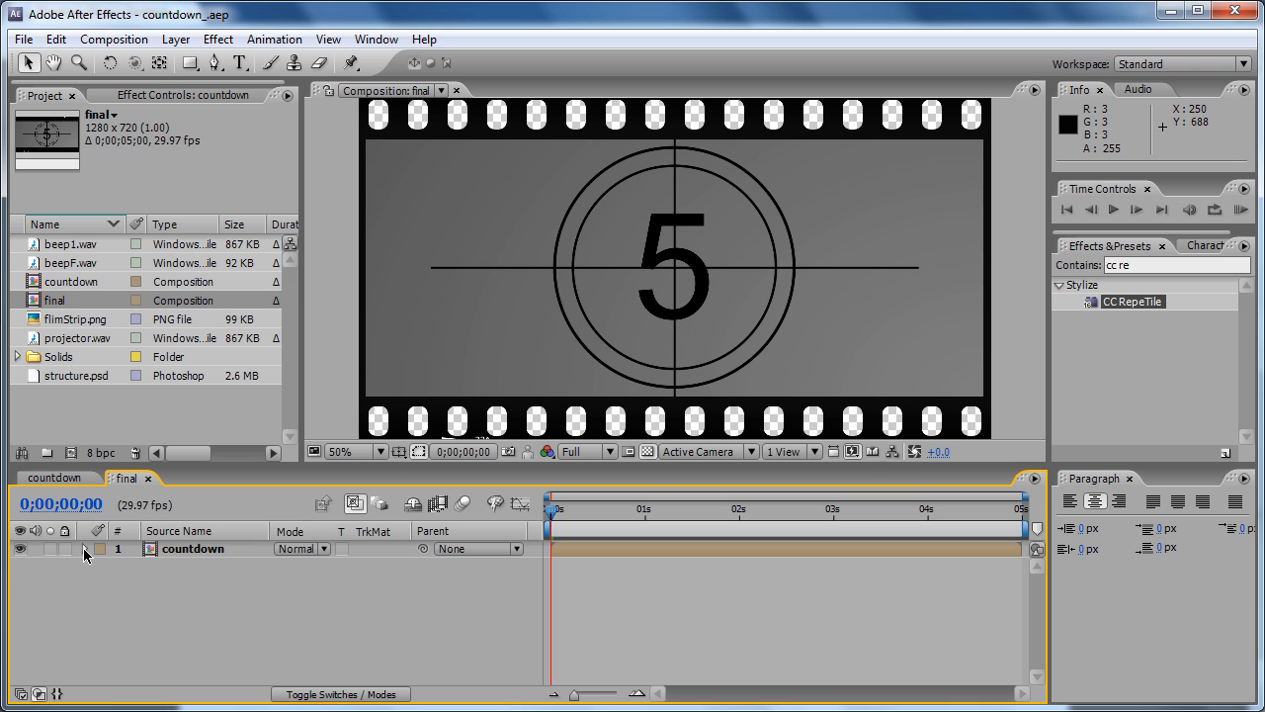
- Give CC RepeTile's Expand Right the expression thisComp.width*parseInt(thisComp.duration*20) and save the project
click(85, 550)
click(85, 550)
click(183, 96)
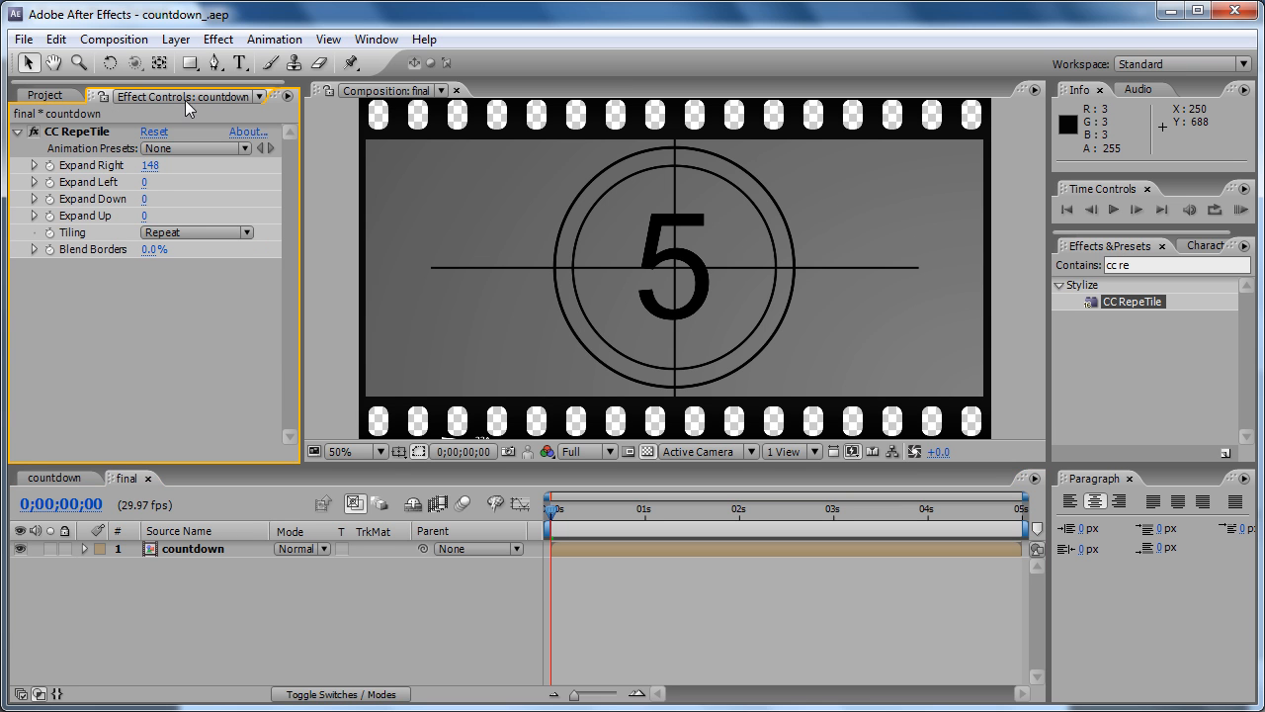
alt+click(49, 165)
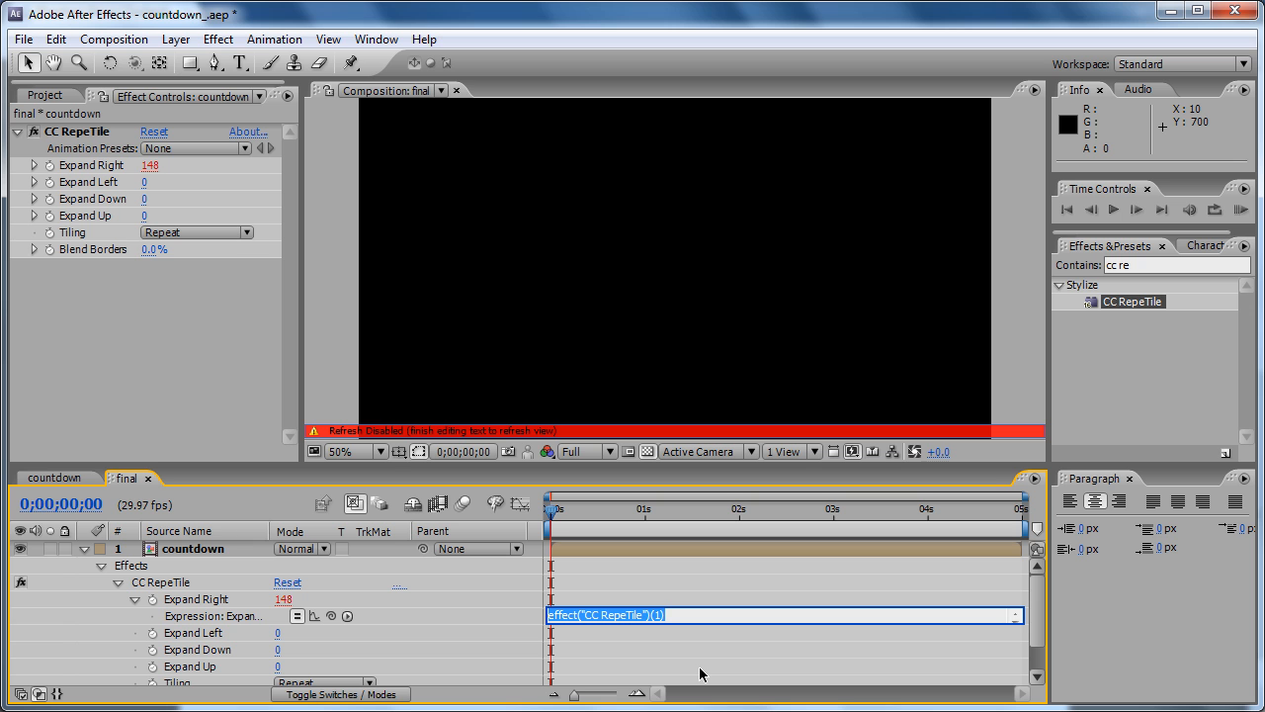
key(BackSpace)
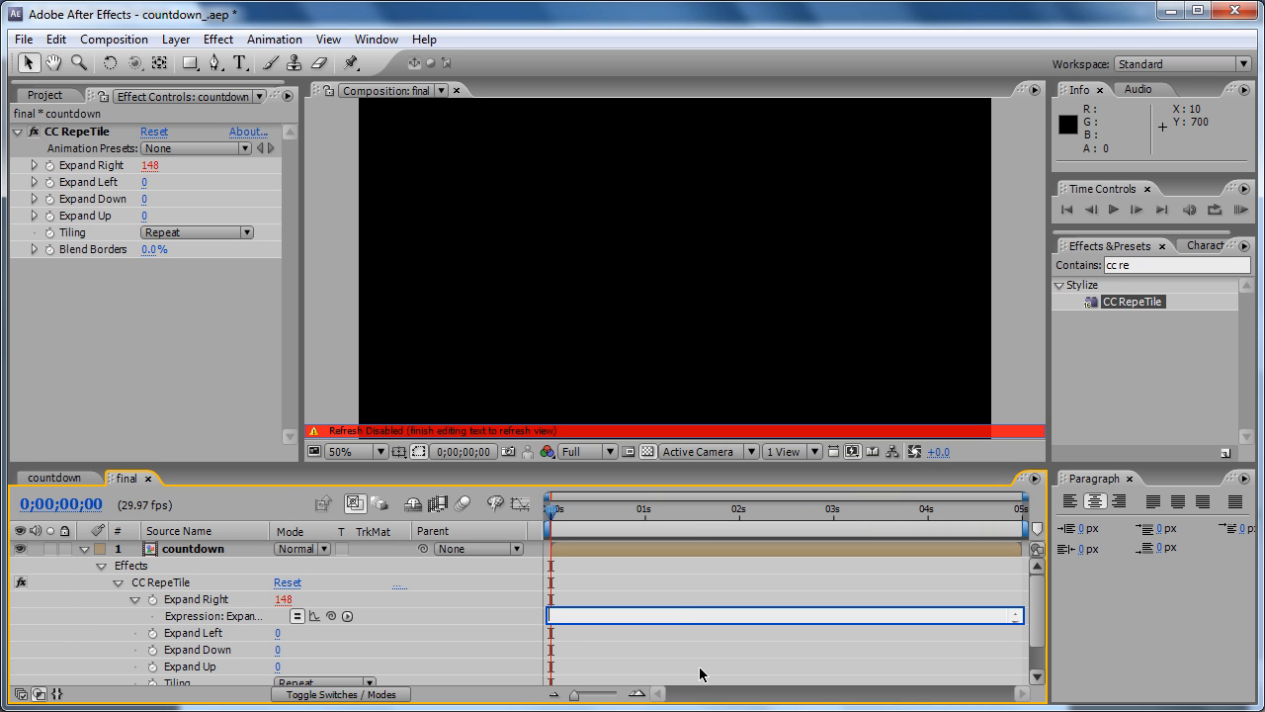
key(Return)
key(Return)
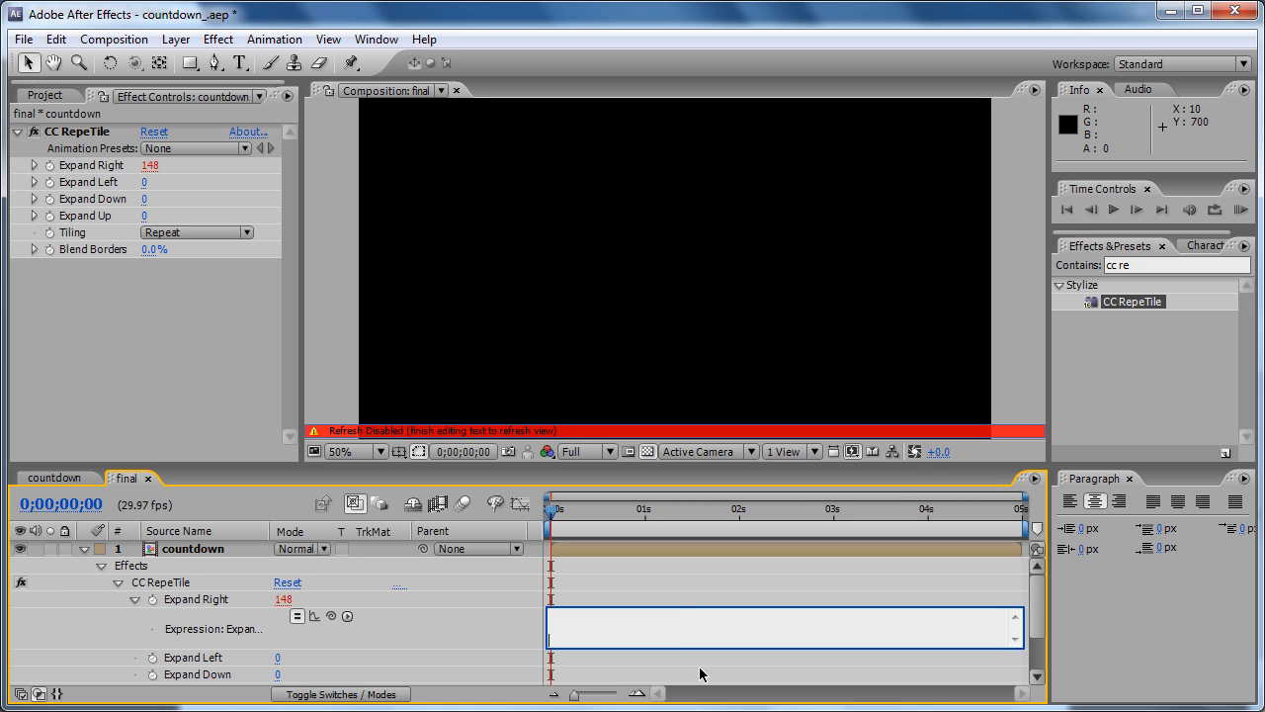
key(Return)
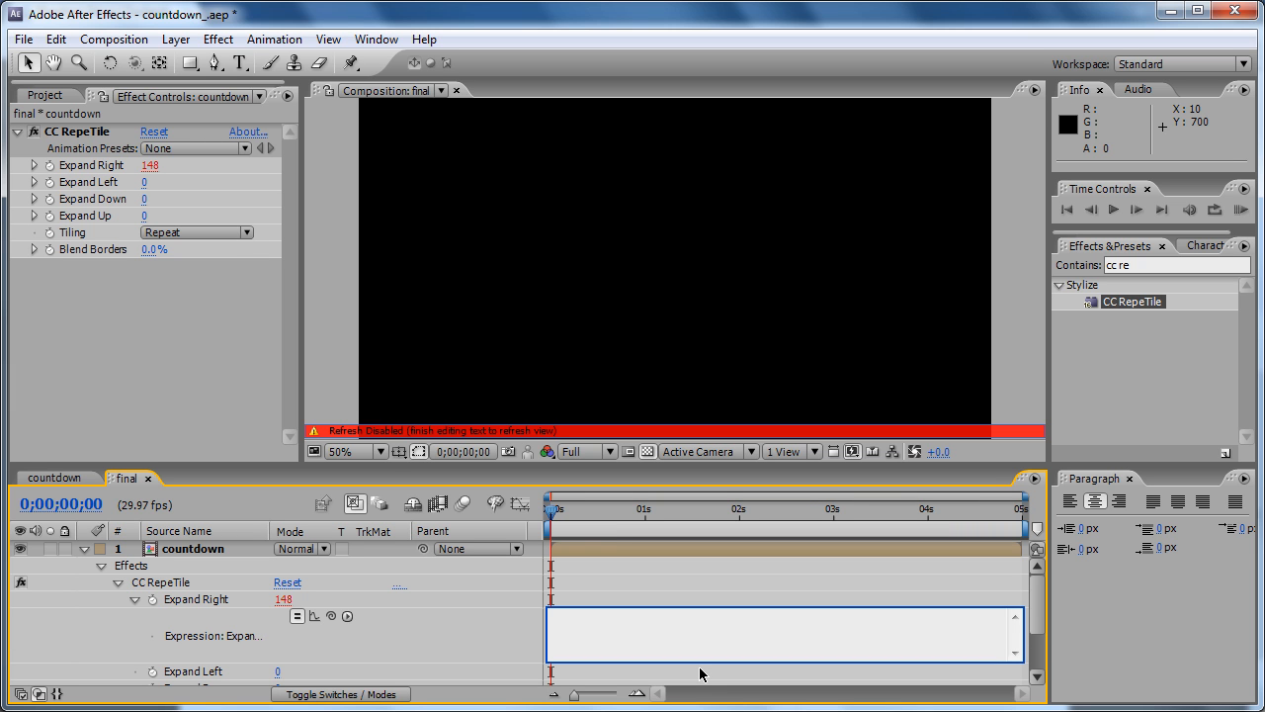
key(Up)
key(Up)
key(Up)
text(thisC)
text(omp.widt)
text(h)
text(*)
text(parseInt)
text(())
text(time)
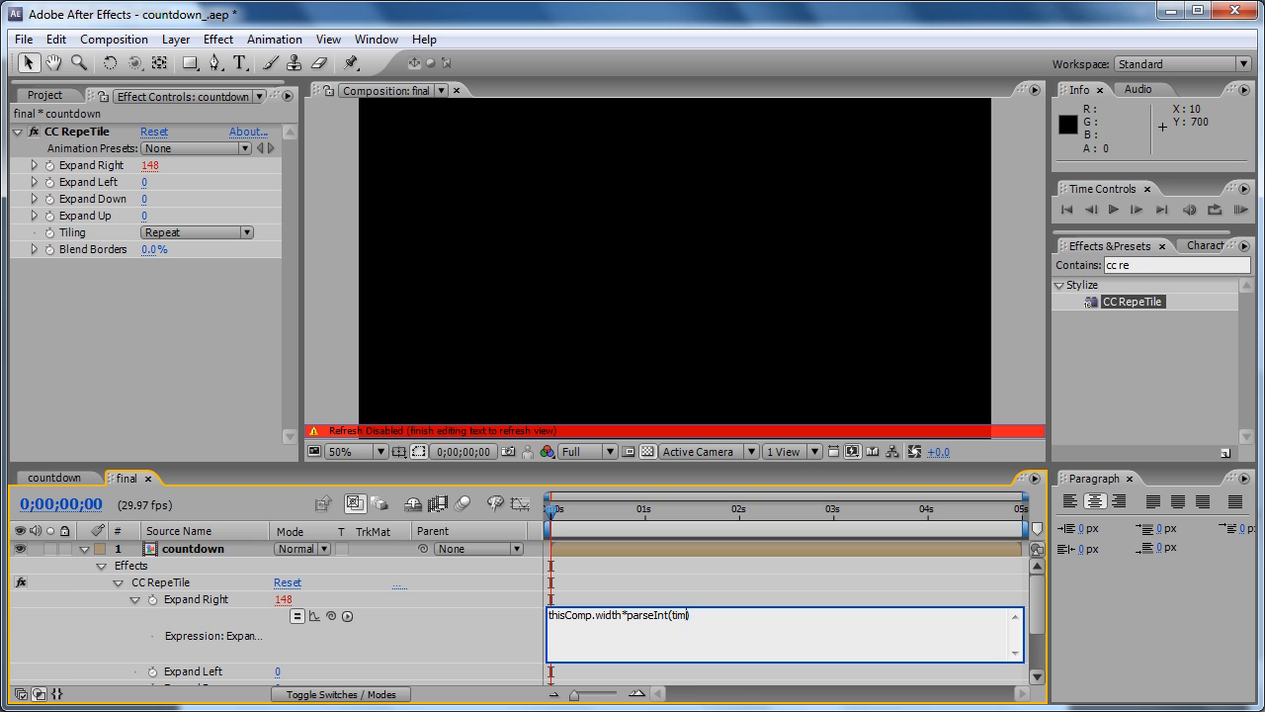
text(*20)
click(637, 602)
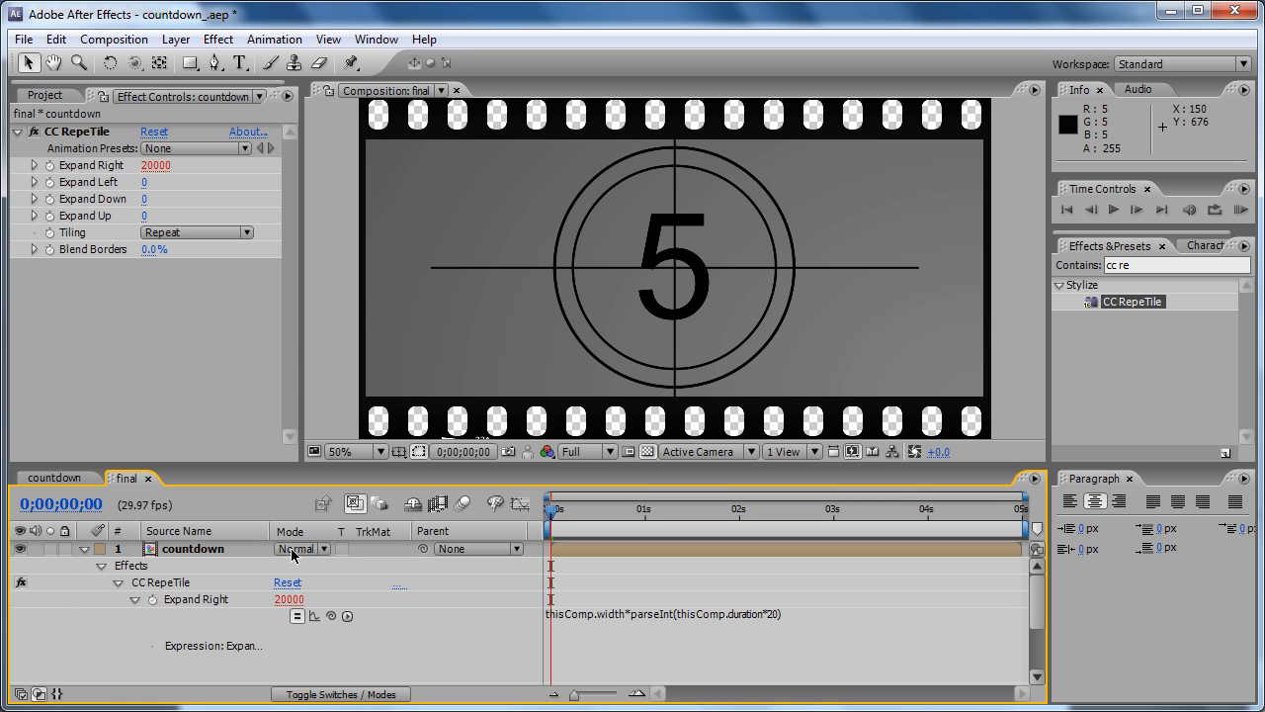
key(ctrl+s)
click(102, 567)
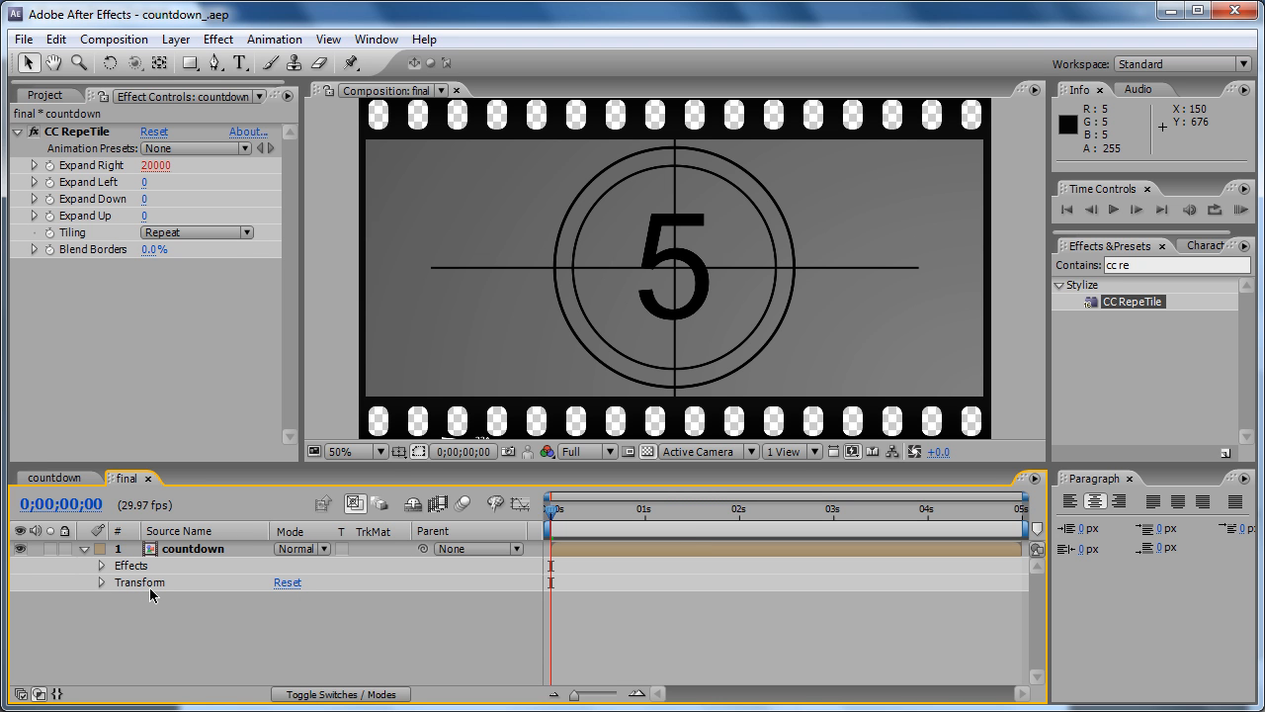
- Give the countdown layer's Position the expression [(thisComp.width*(-time*2)+640),position[1]+15*Math.sin(time*10)] and save the project
click(175, 549)
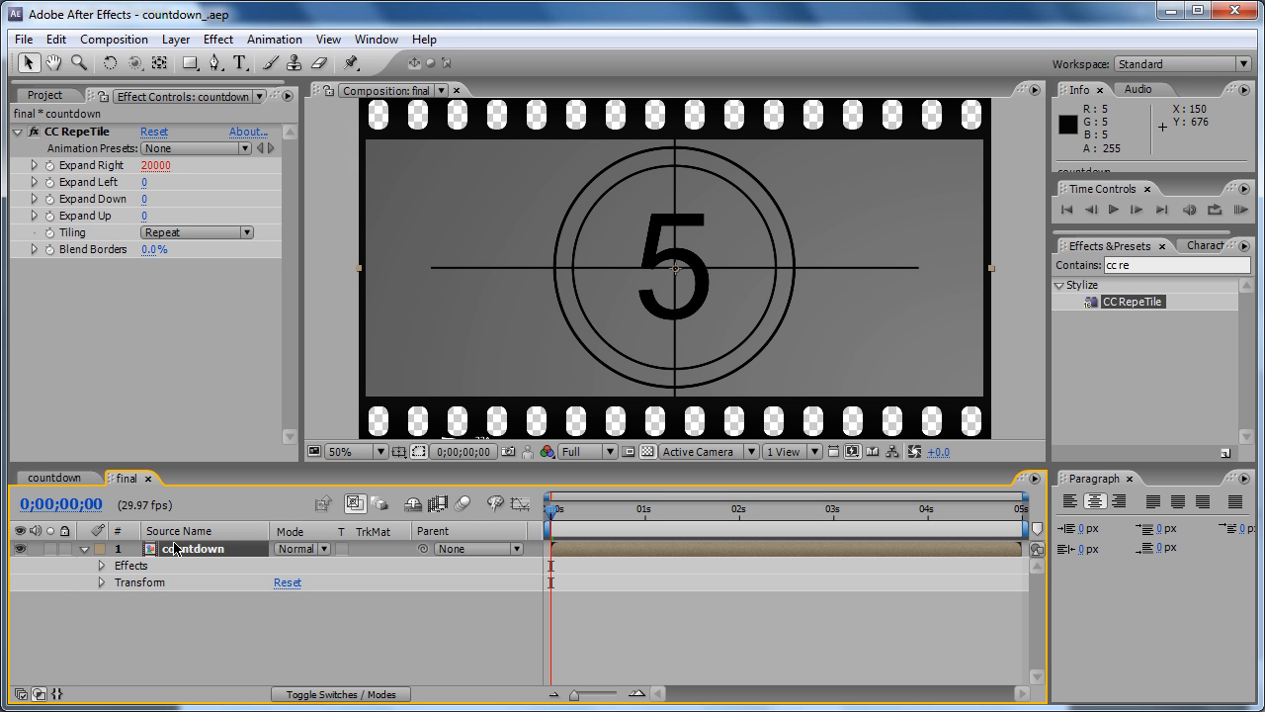
key(p)
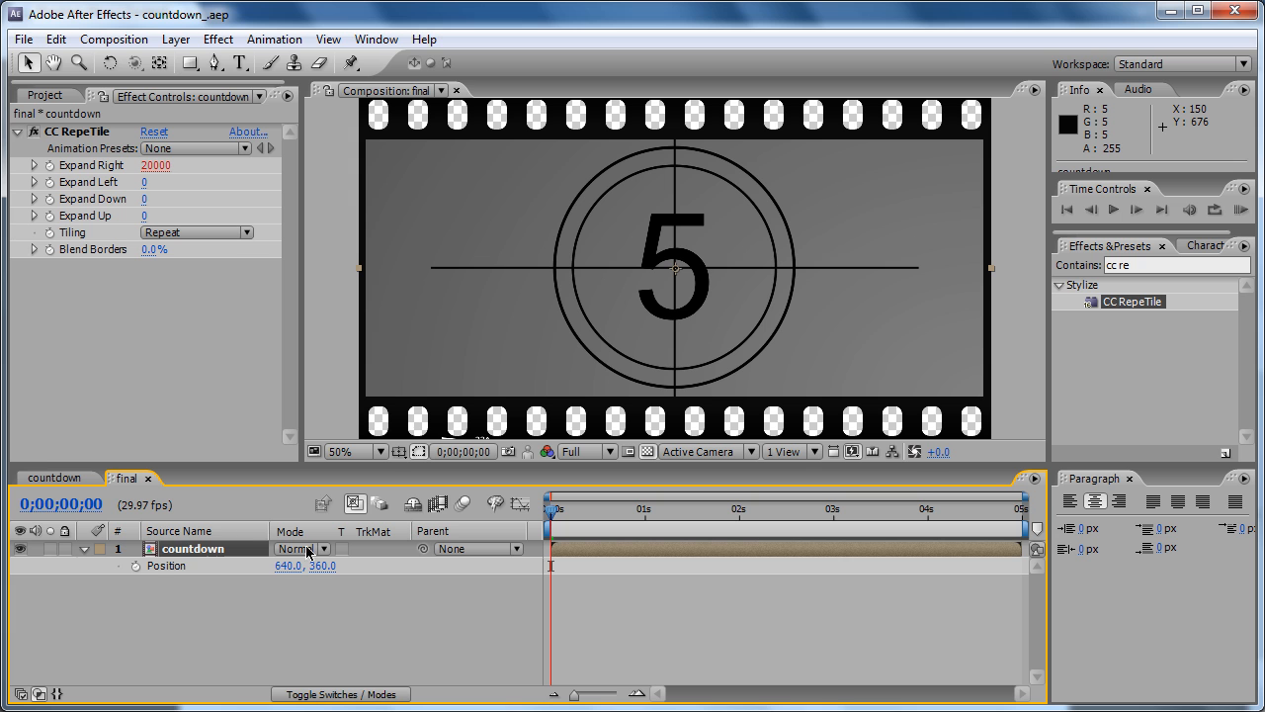
alt+click(135, 566)
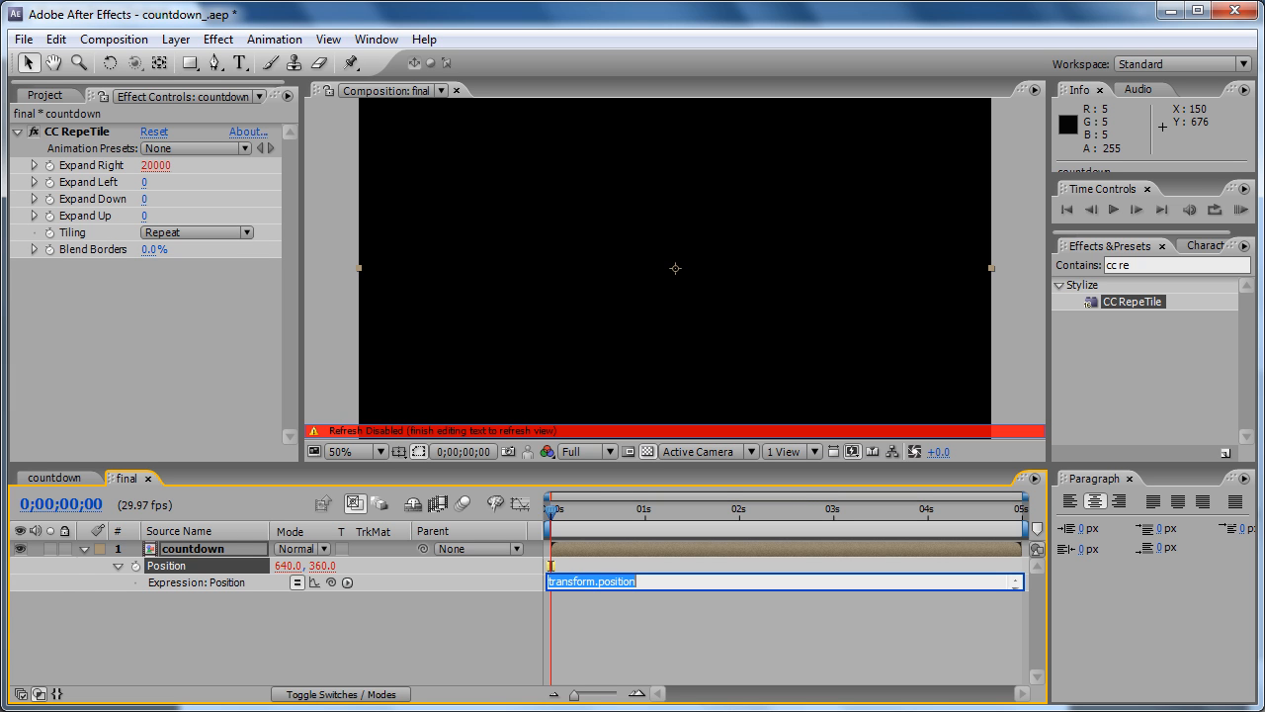
key(BackSpace)
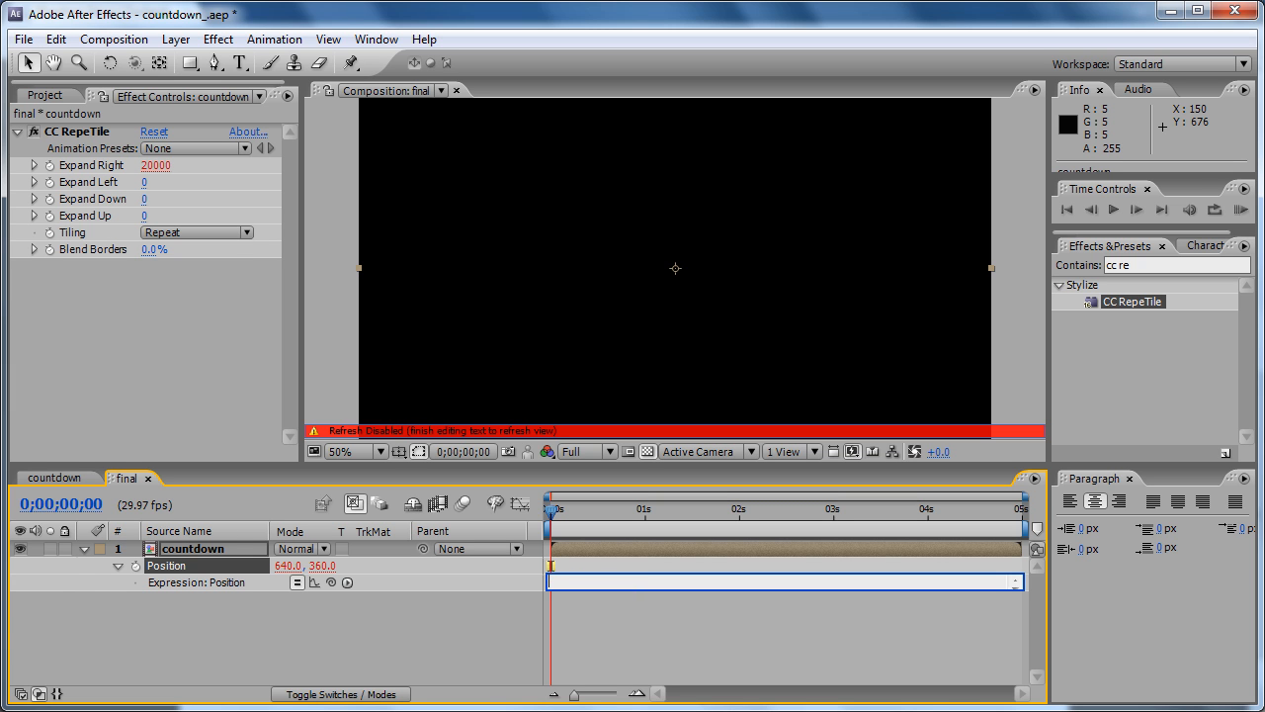
key(Return)
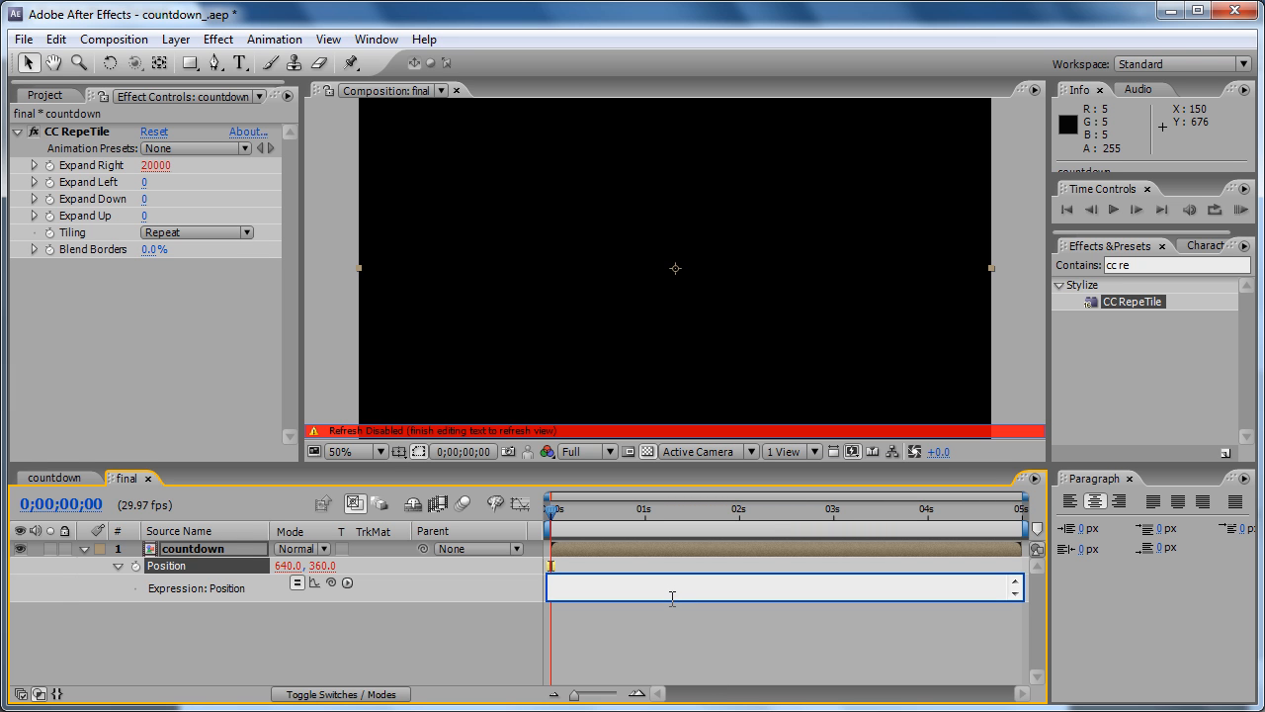
text([(thisComp.width*(-time*2)+640),position[1]+15*Math.sin(time*10)])
key(BackSpace)
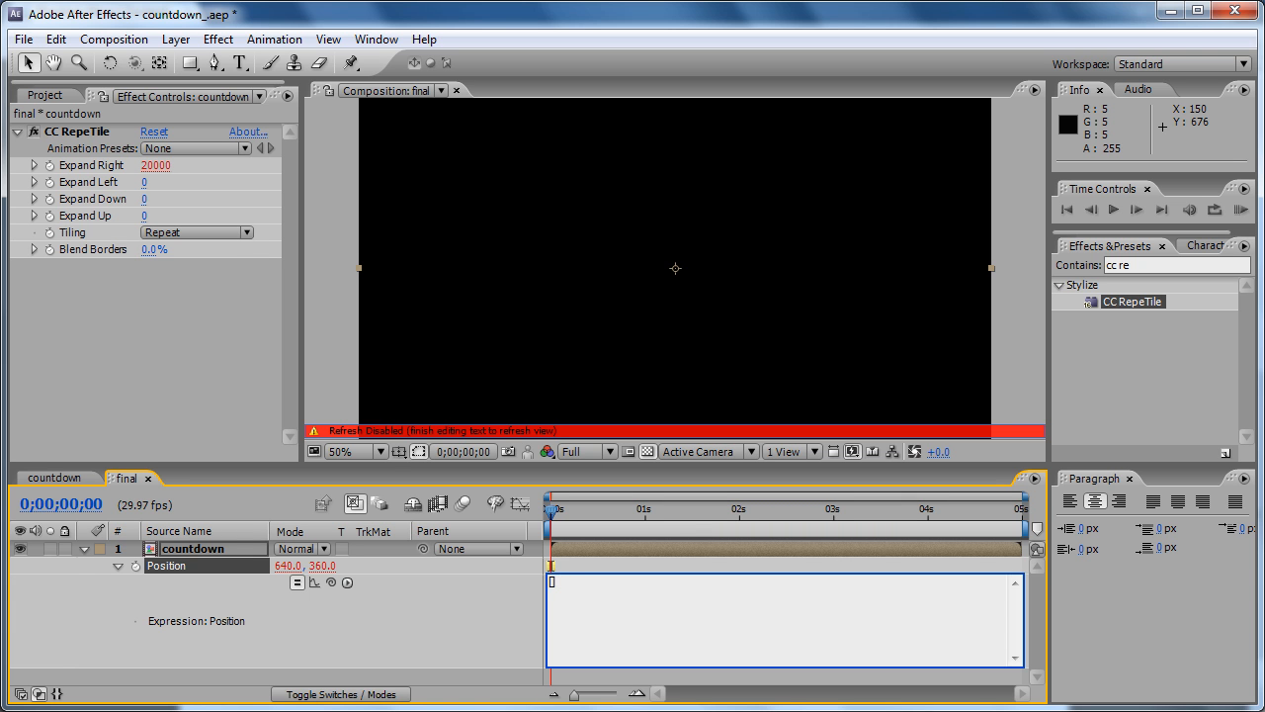
text([(thisComp.width*(-time*2)+640),position[1]+15*Math.sin(time)])
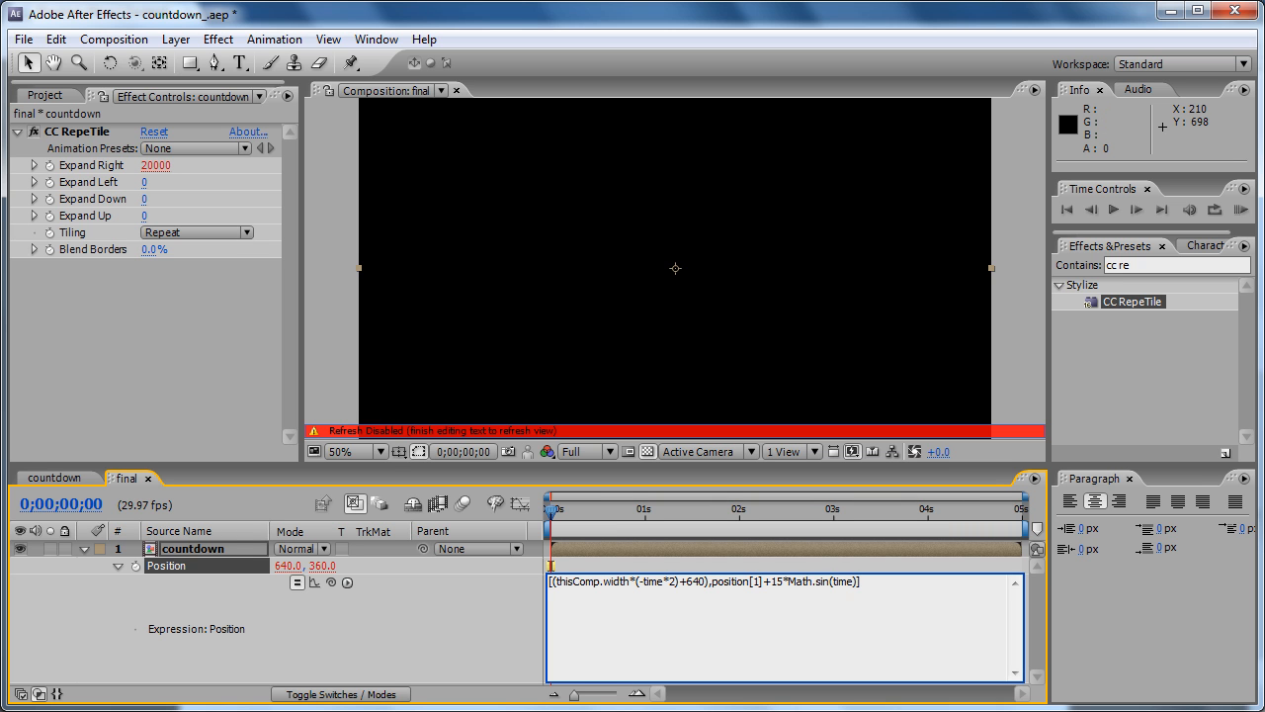
text(*10)
key(KP_Enter)
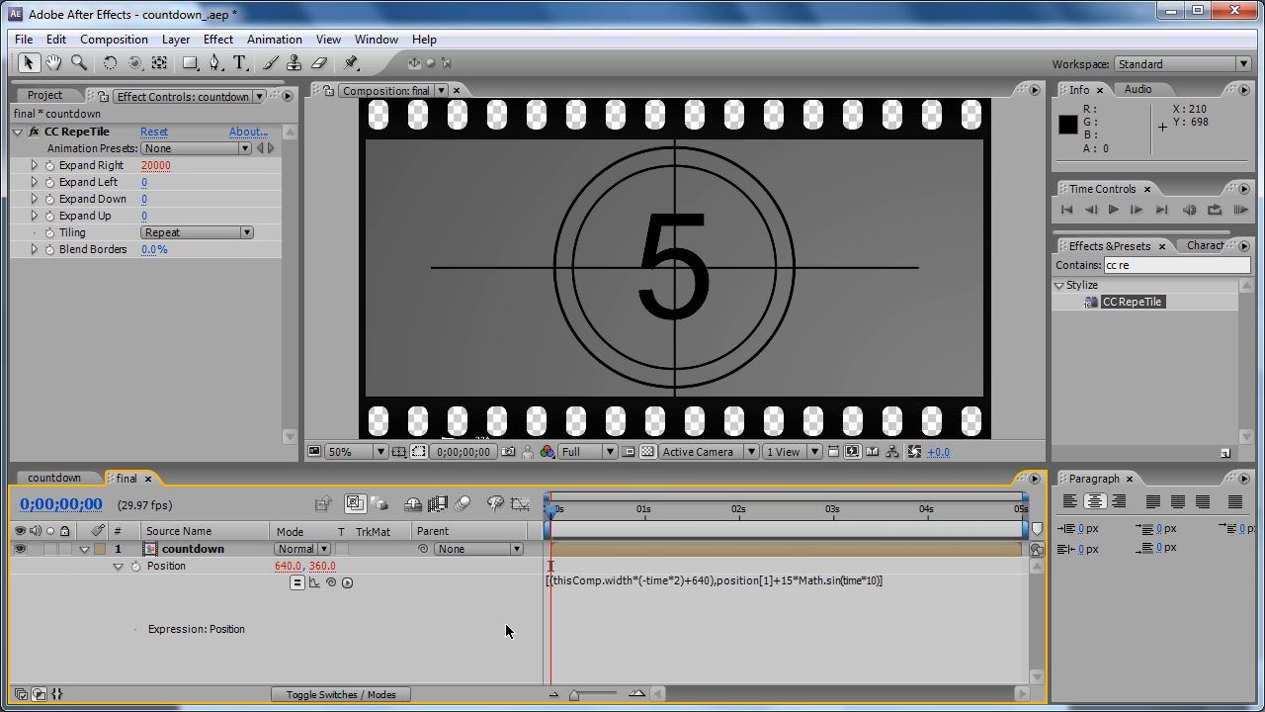
key(ctrl+s)
- Set the composition's preview resolution to Half and scrub through the start of the timeline
click(588, 451)
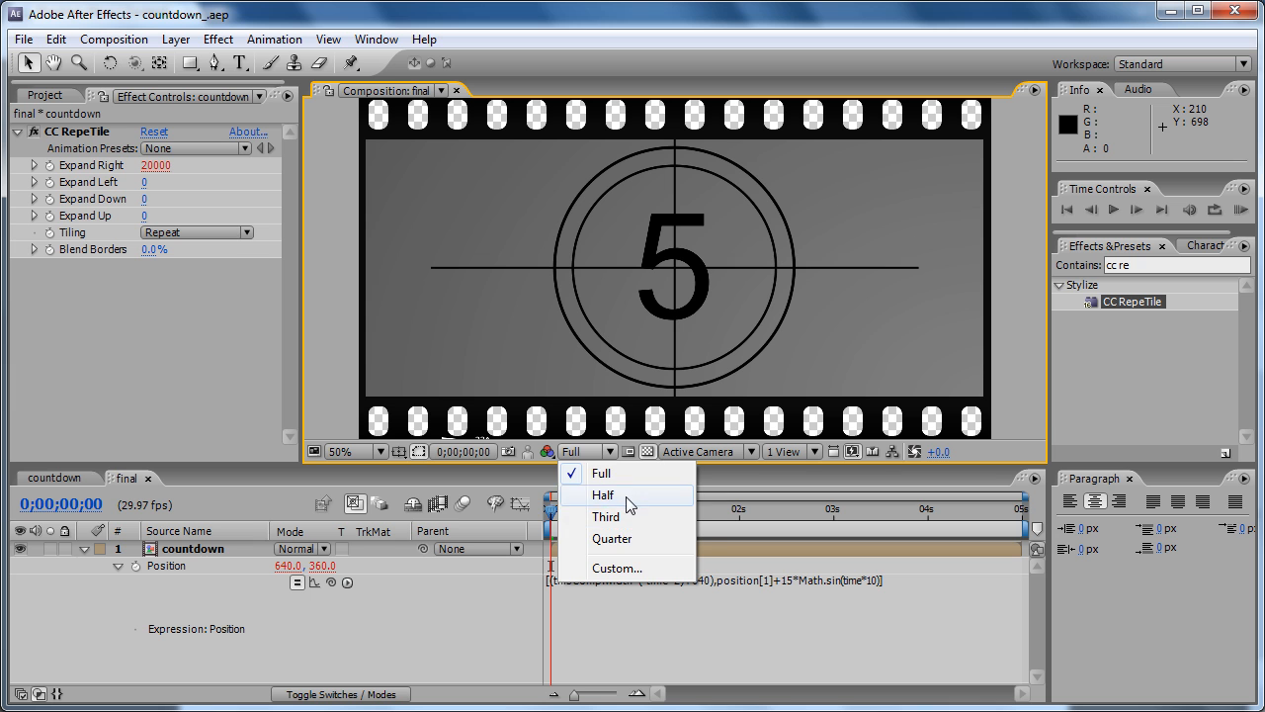
click(624, 494)
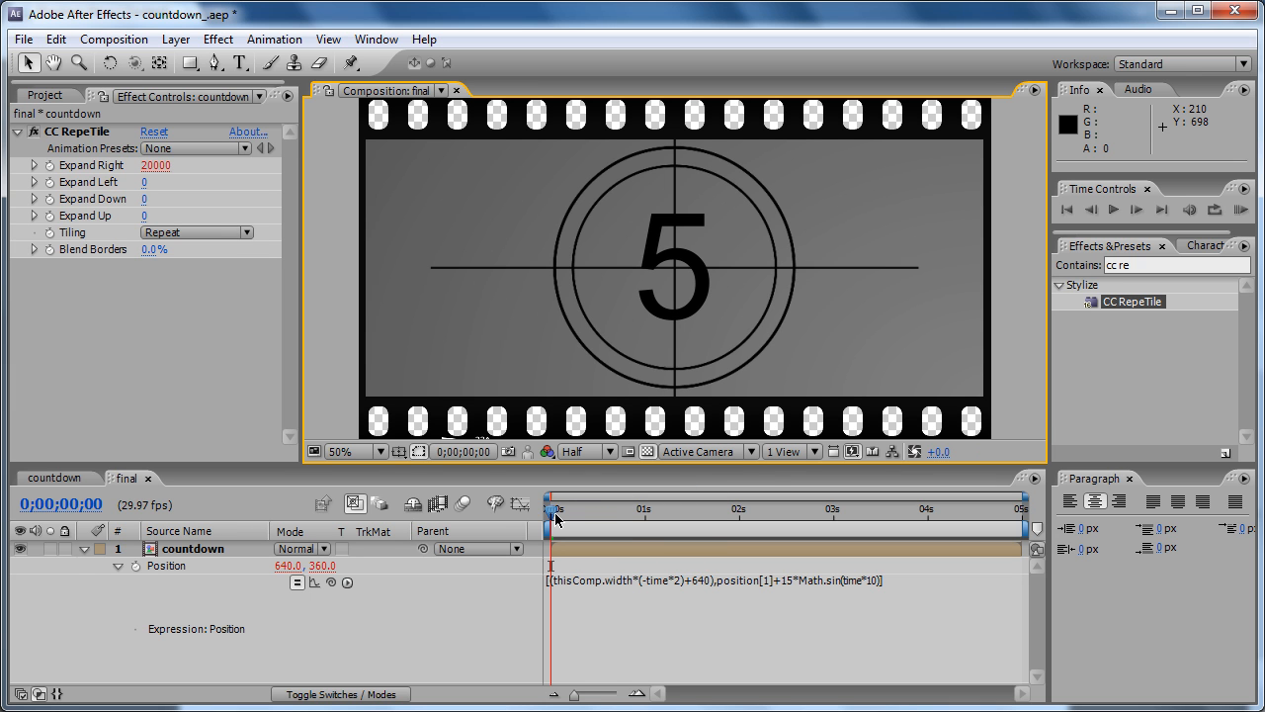
drag(556, 516, 534, 535)
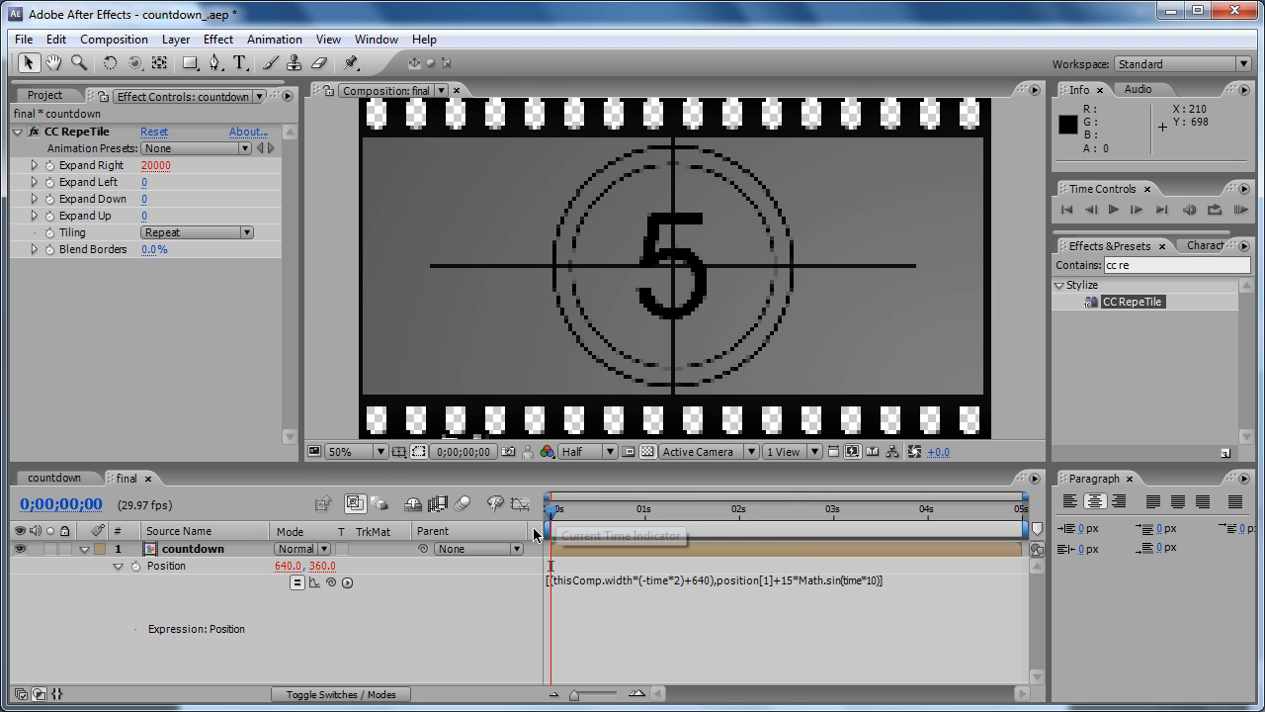
mouse_move(539, 539)
mouse_down()
mouse_move(1033, 539)
mouse_move(549, 551)
mouse_up()
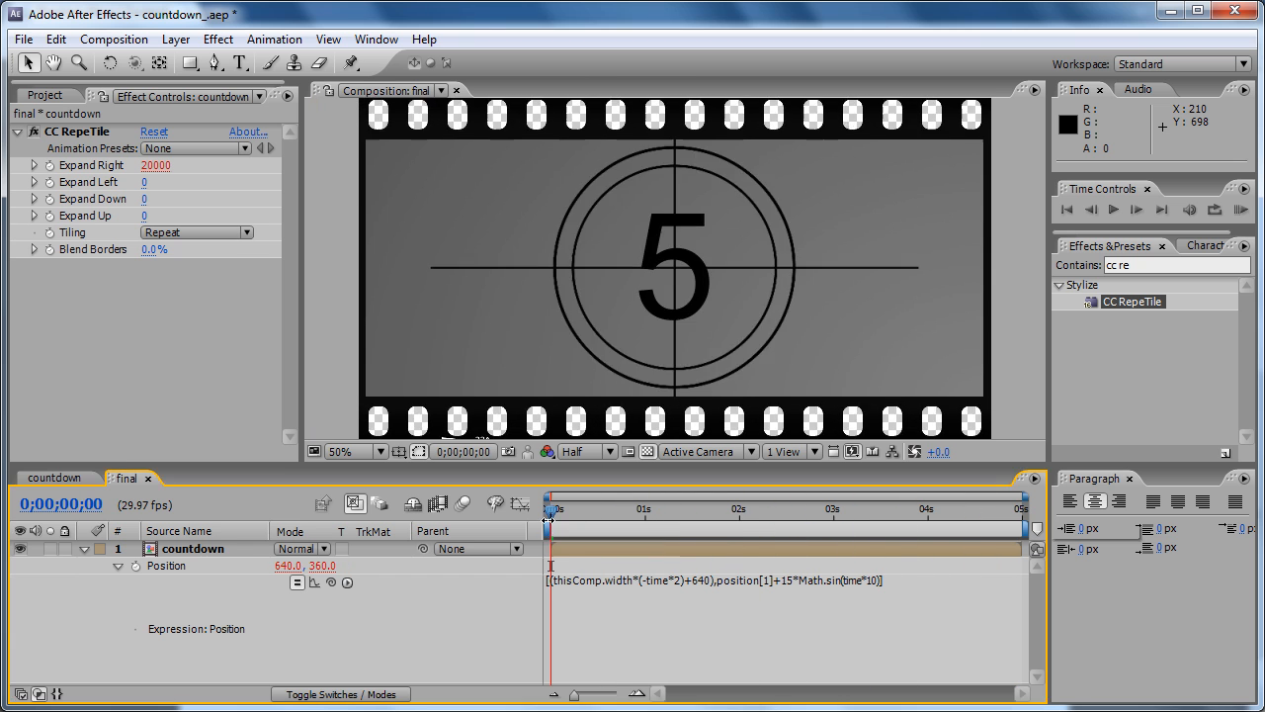
- Collapse the countdown layer's properties, save the project and run a RAM preview of the final composition
scroll(618, 358, down, 2)
key(ctrl)
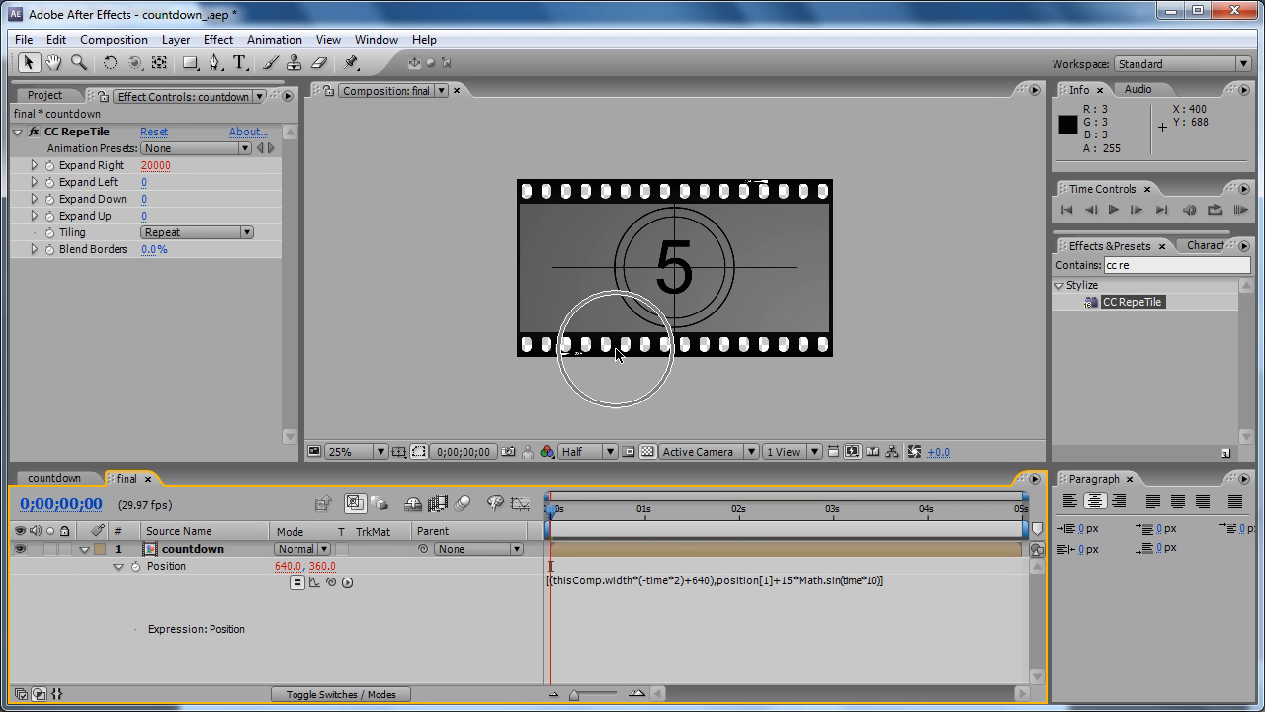
key(u)
key(ctrl+s)
click(1240, 210)
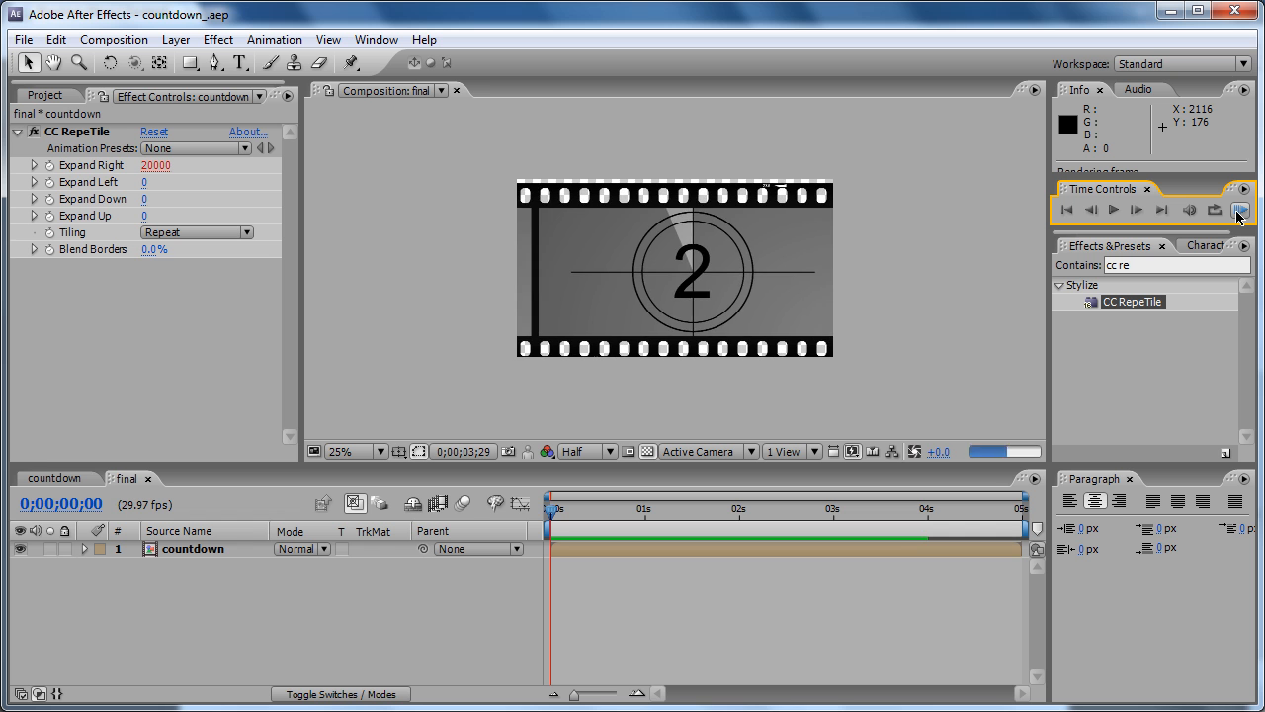
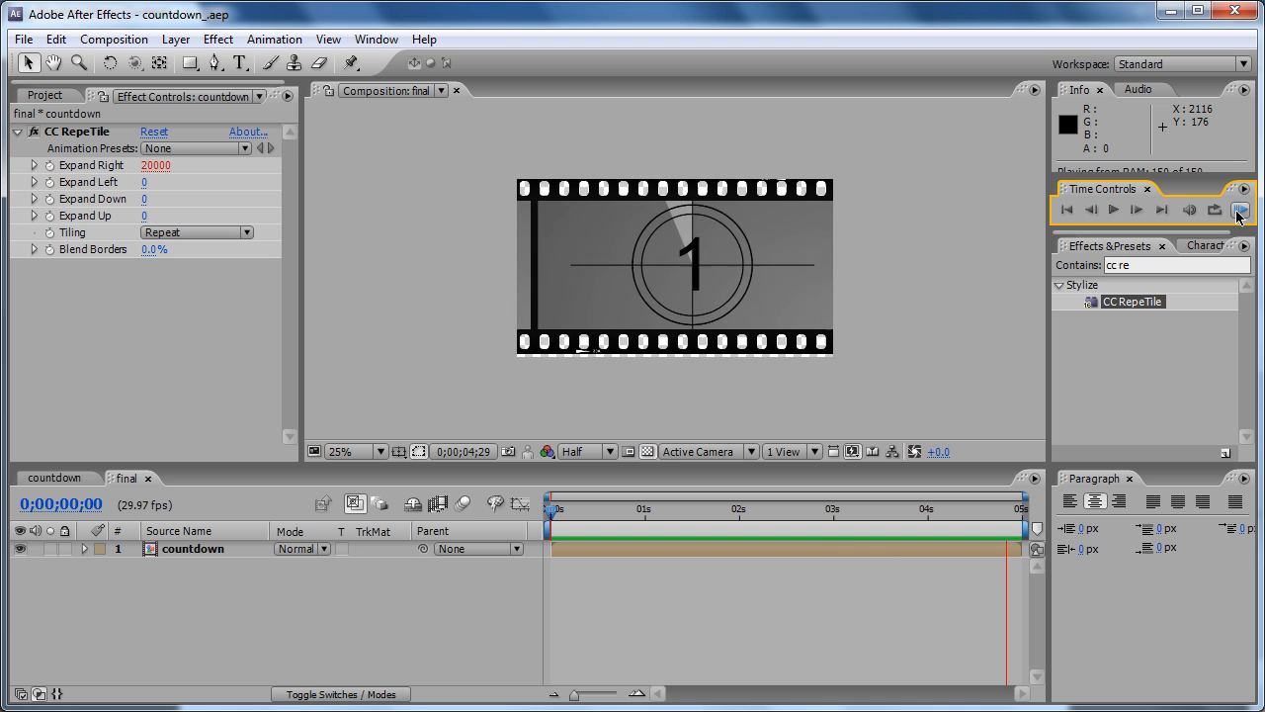
click(1240, 211)
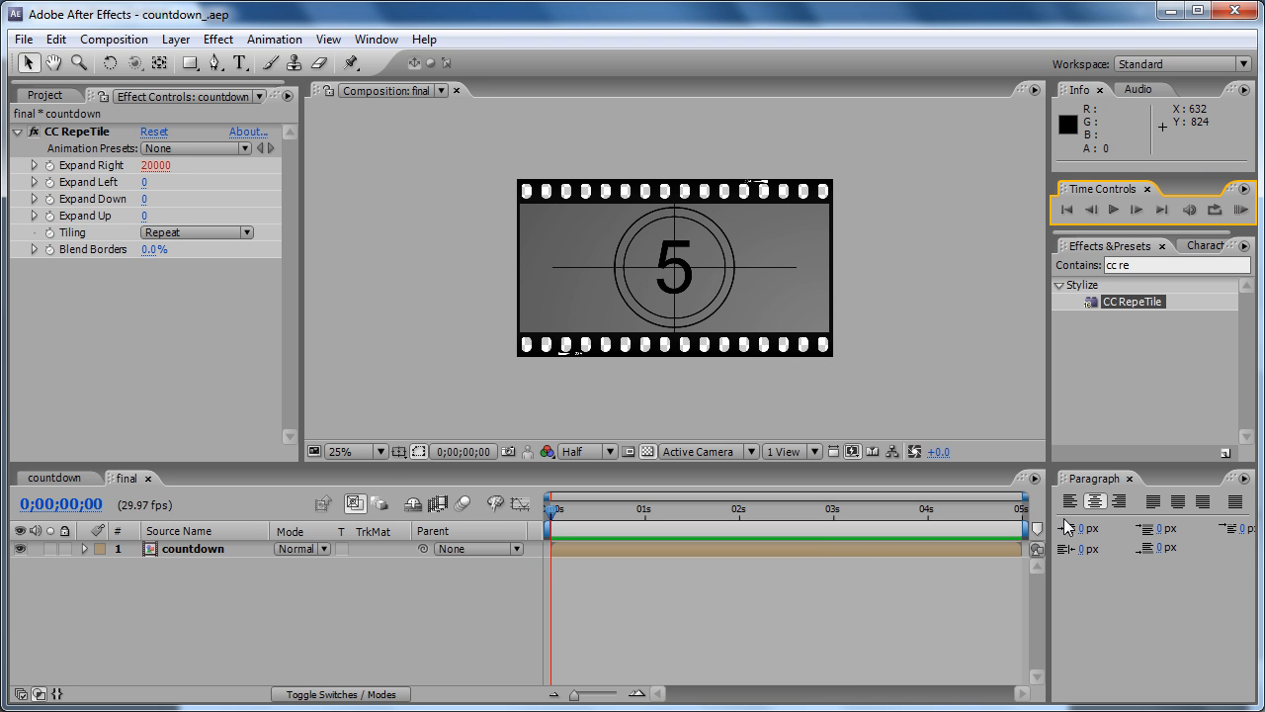
click(290, 609)
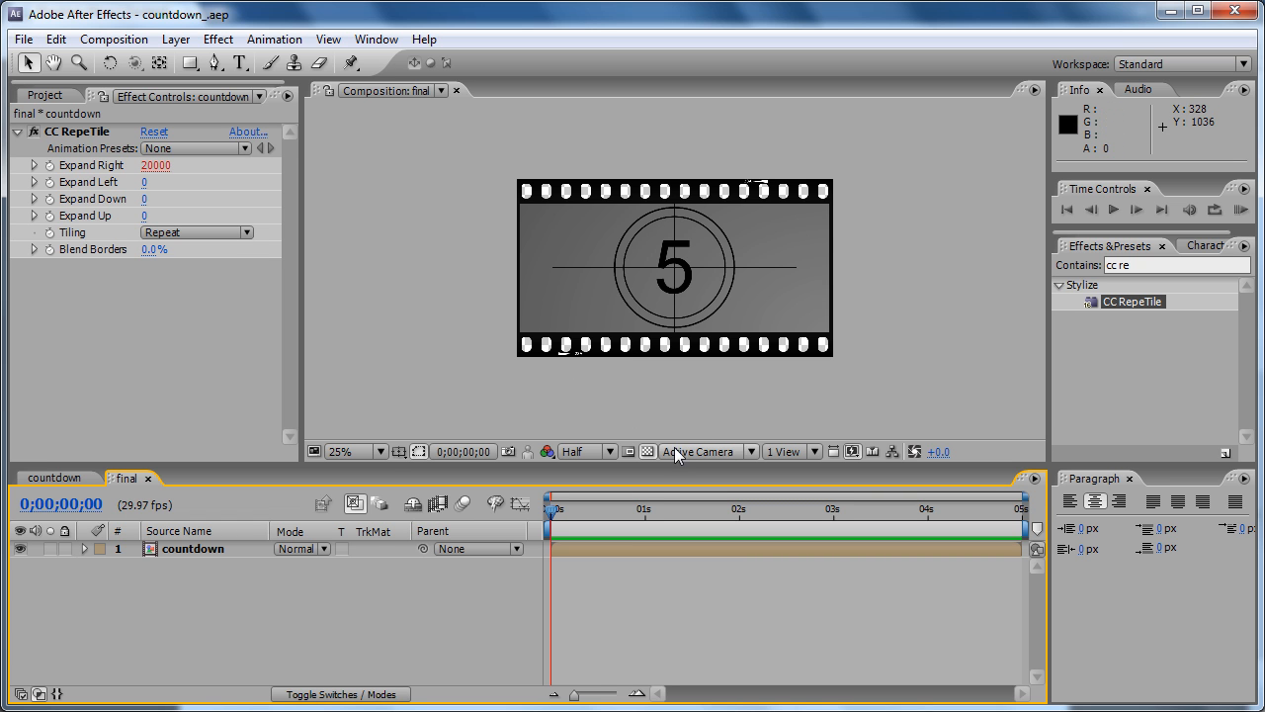
- Turn the transparency grid off and back on to check the film strip's holes
click(649, 450)
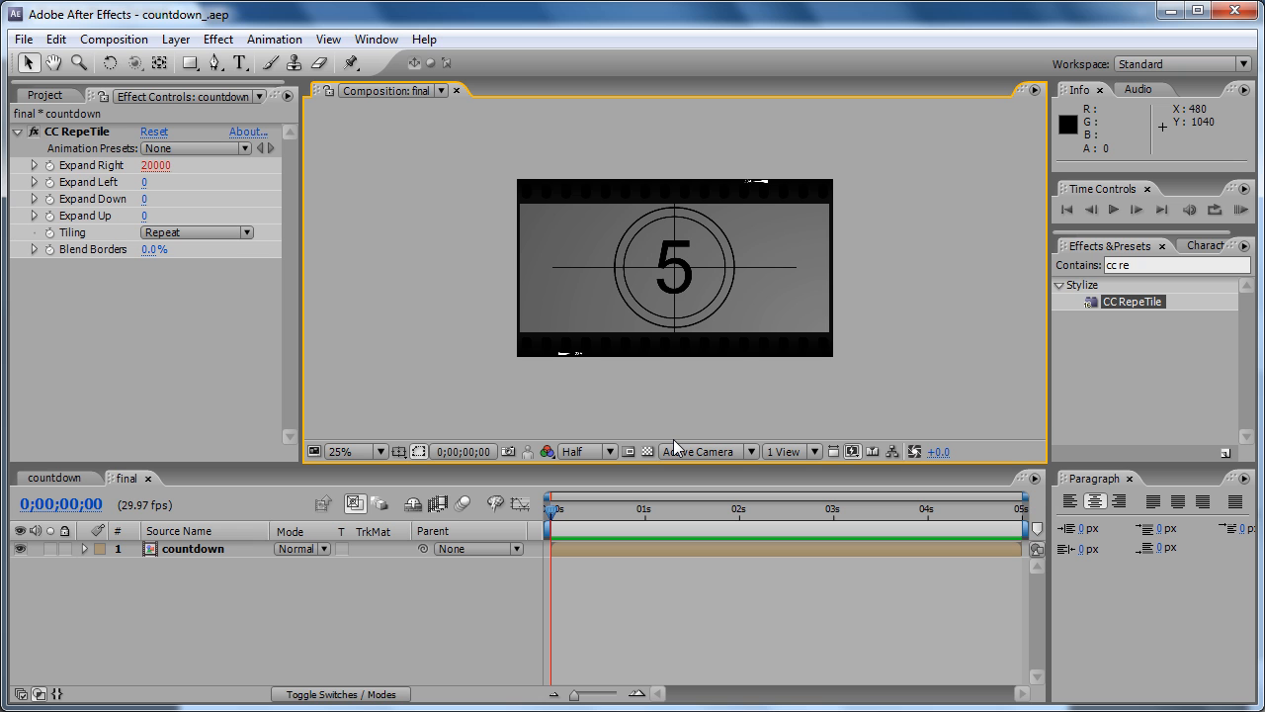
click(653, 455)
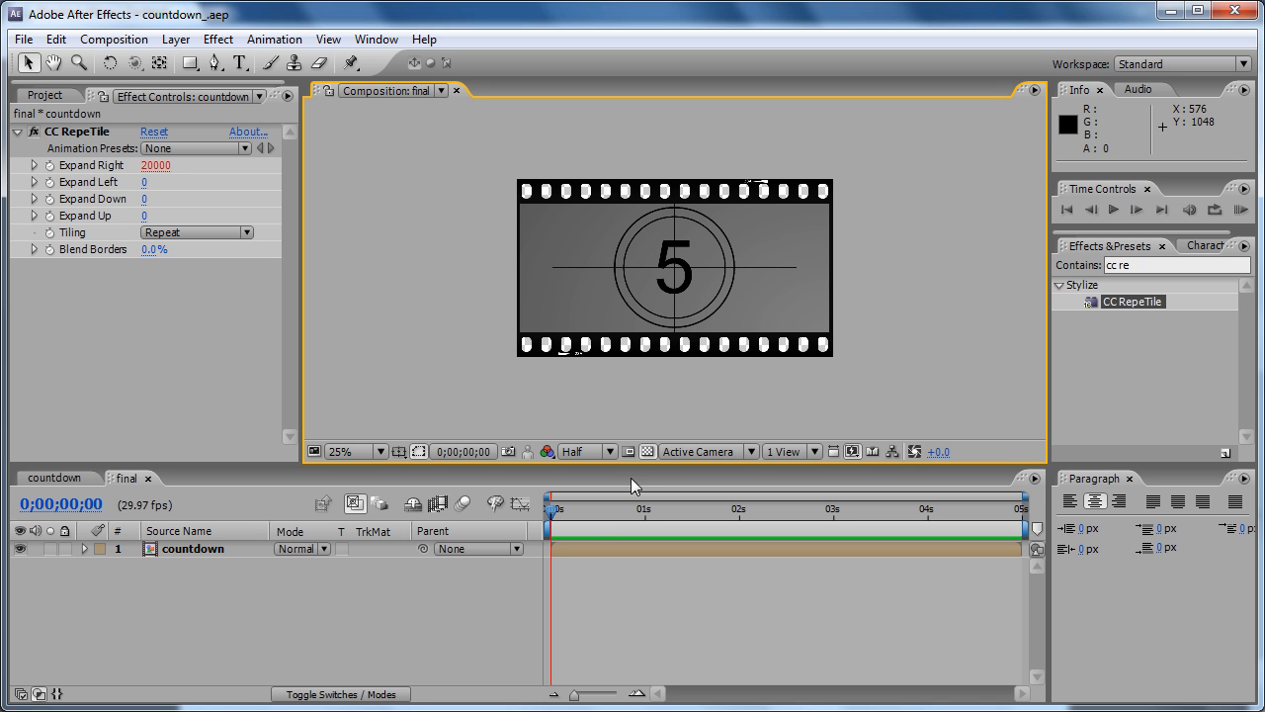
click(386, 623)
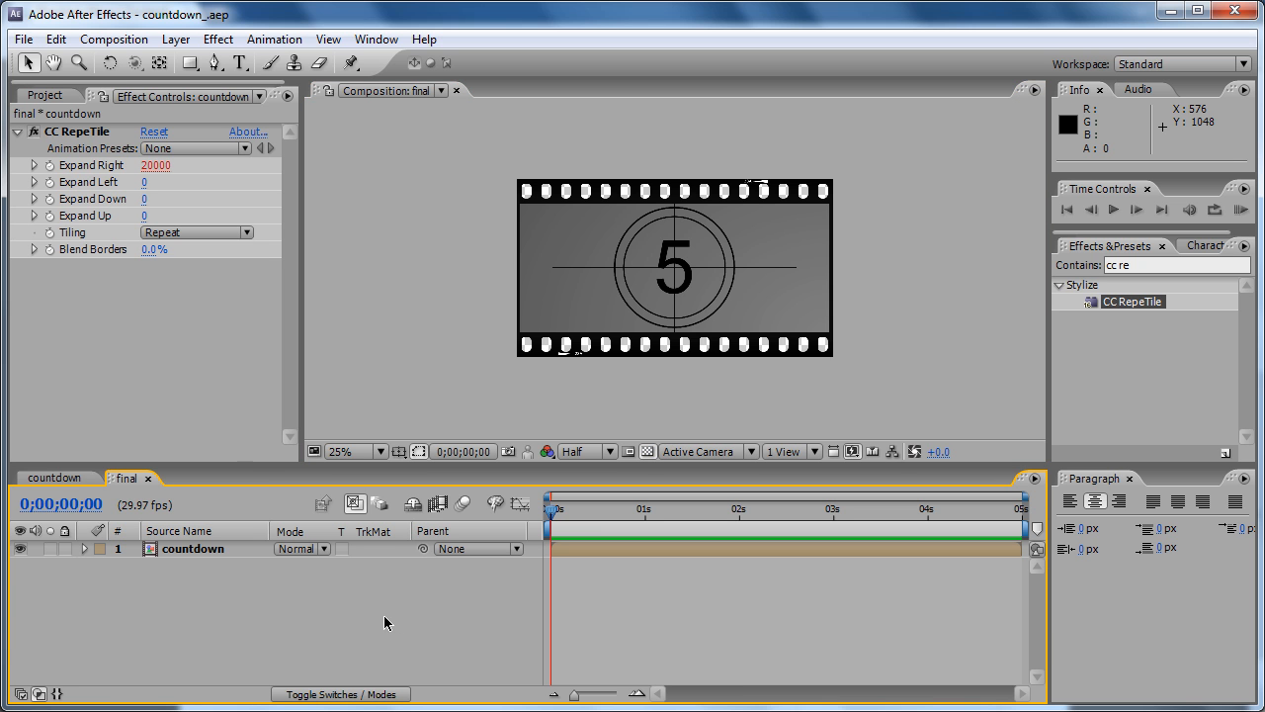
key(ctrl+y)
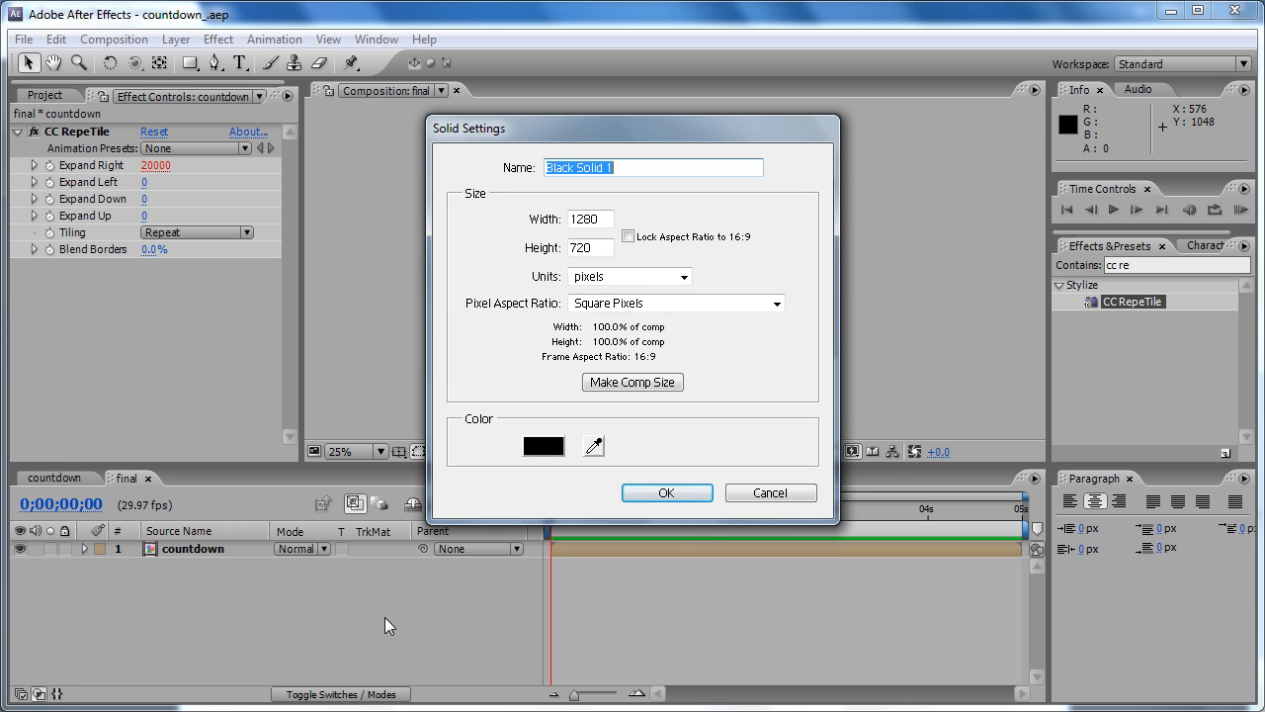
click(770, 492)
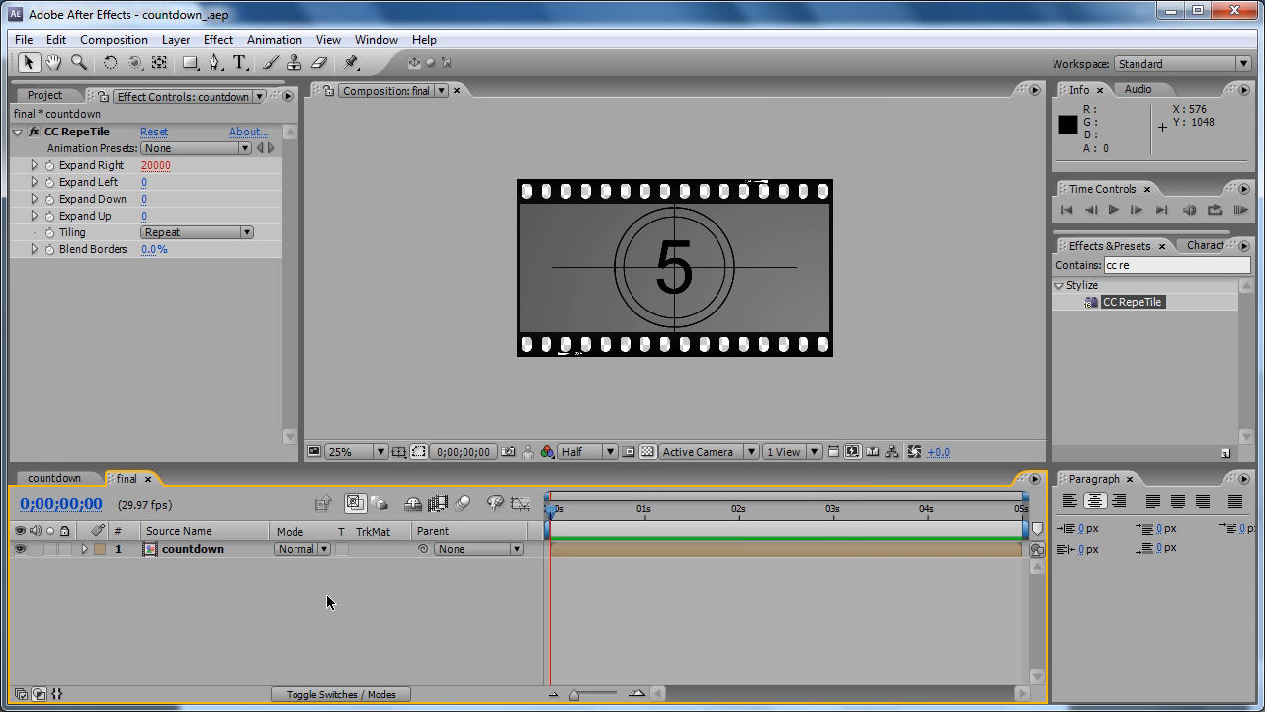
key(ctrl+y)
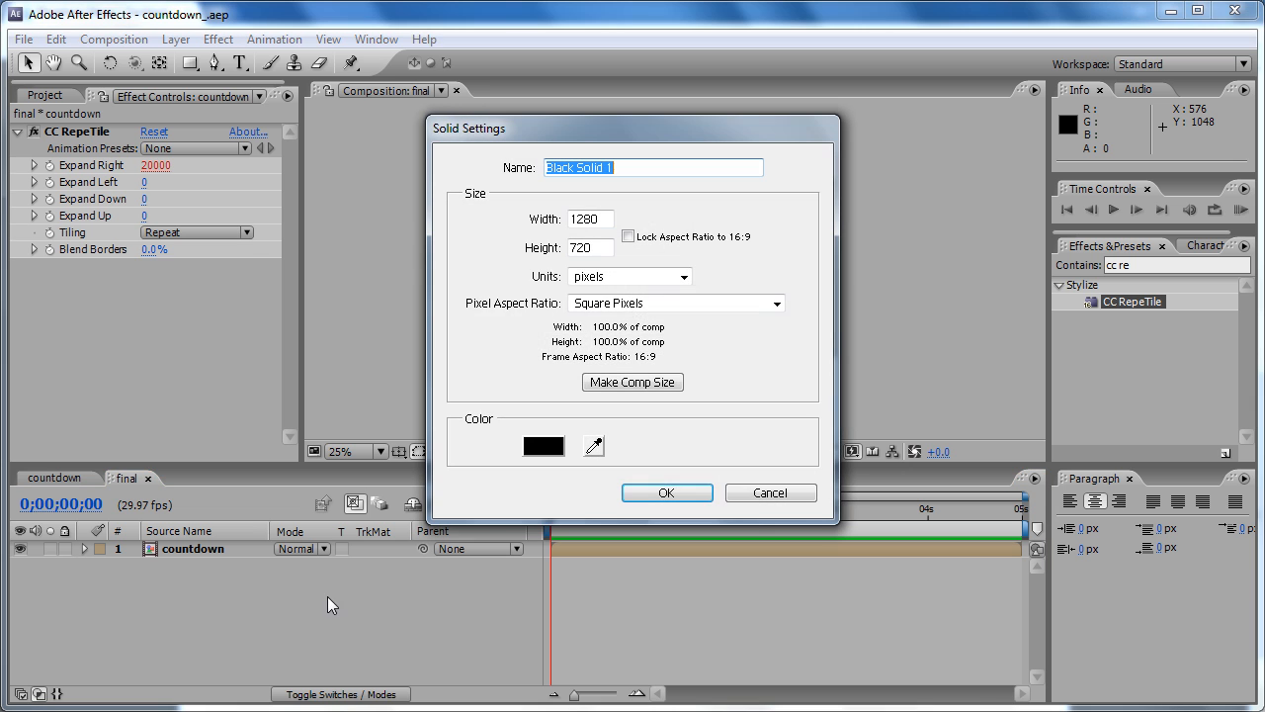
click(760, 493)
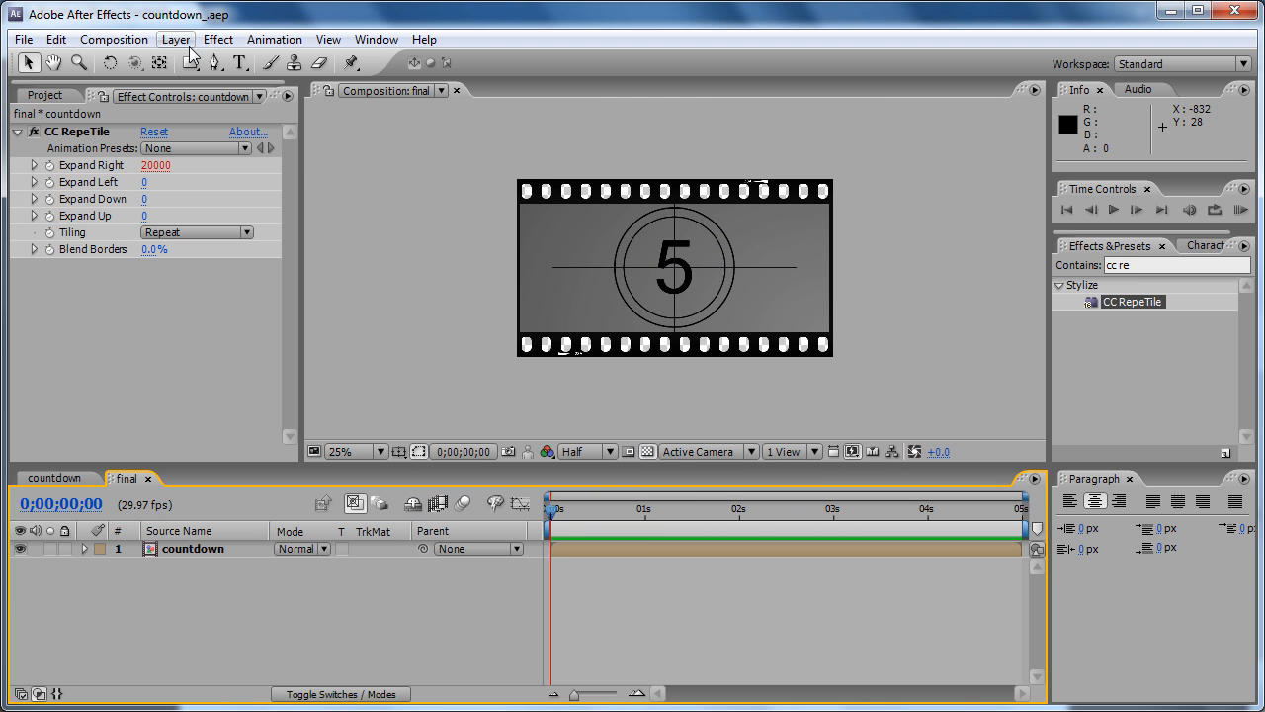
- Add a black solid named BG beneath the countdown layer and apply a Radial Ramp from -236, -84 to 1820, 964
click(176, 39)
mouse_move(203, 61)
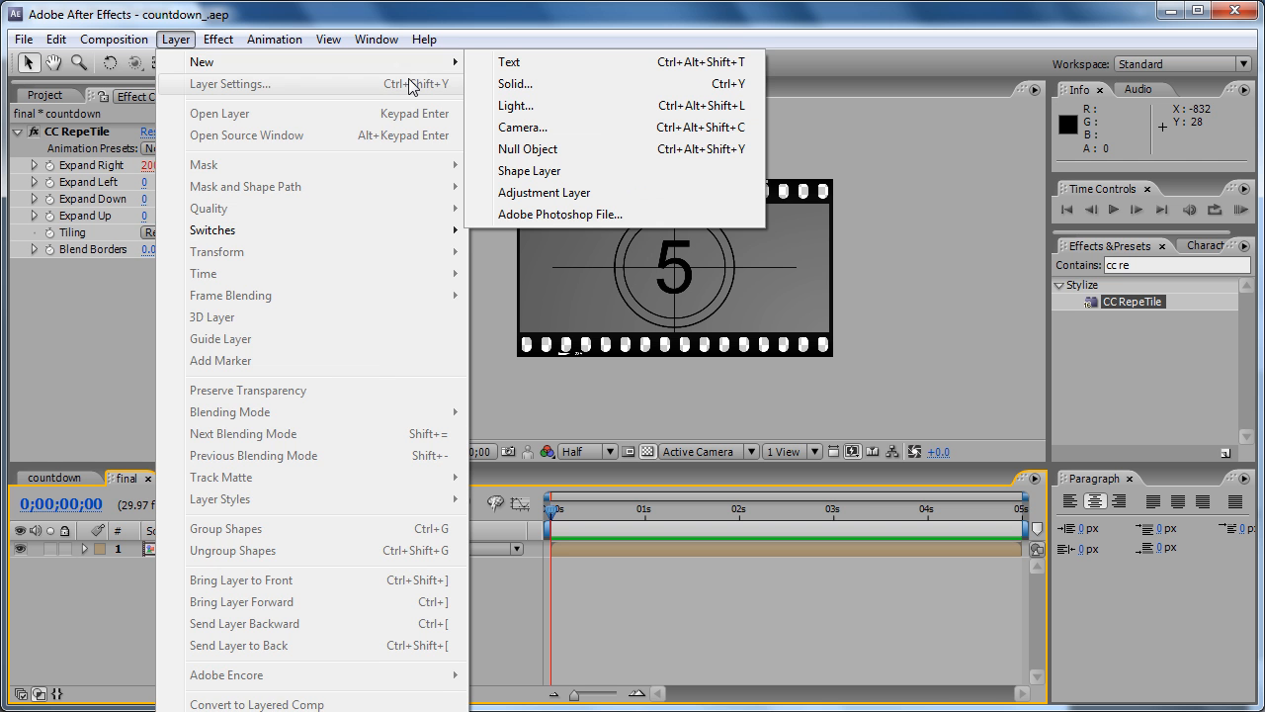
click(535, 85)
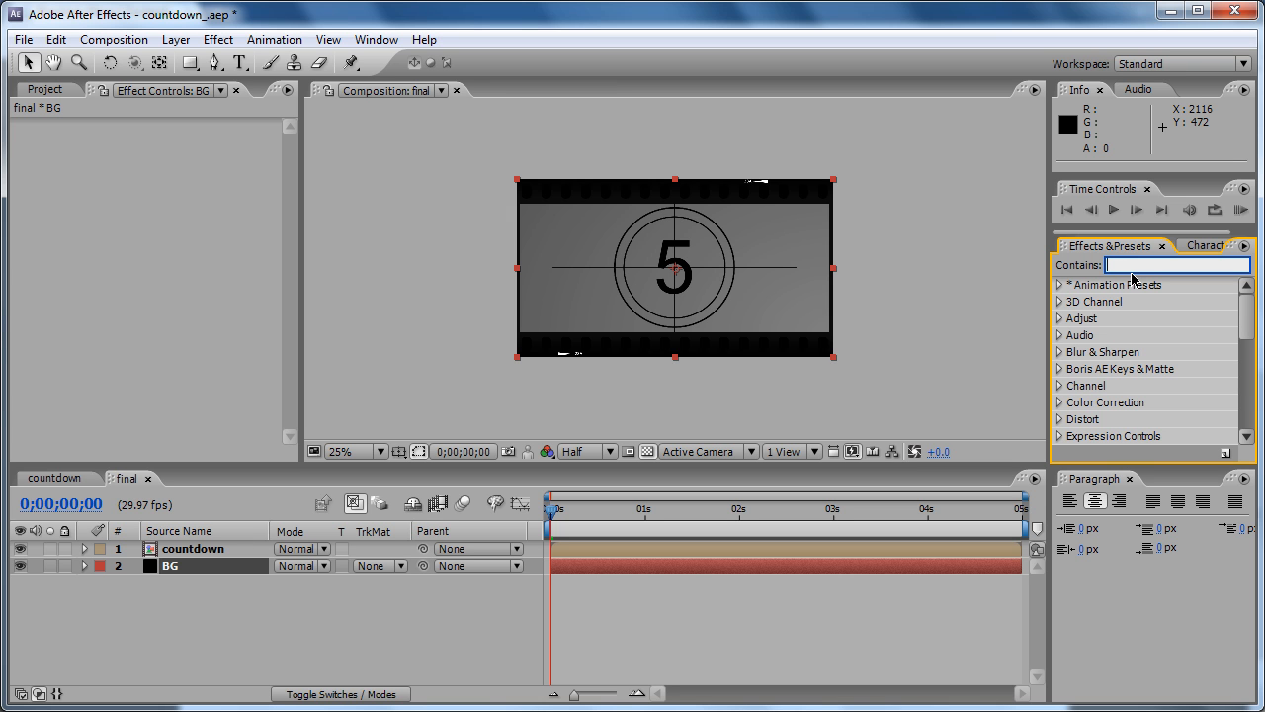
text(ramp)
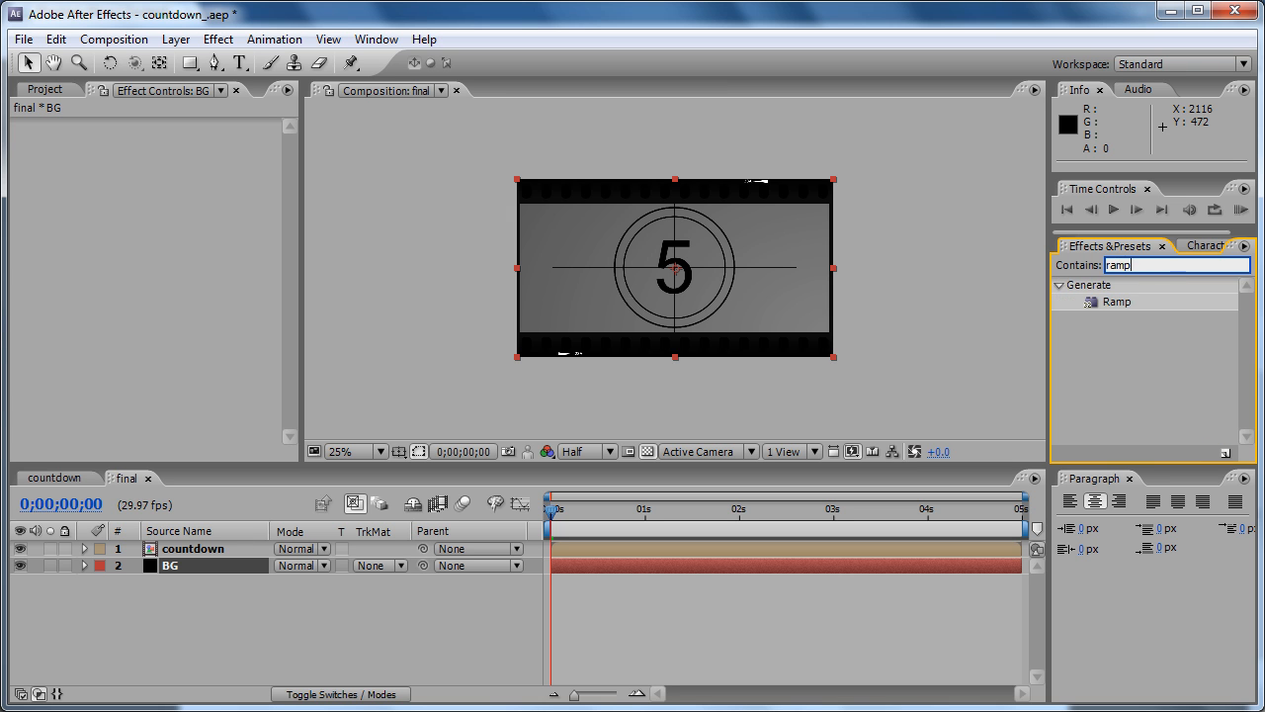
drag(1125, 312, 215, 569)
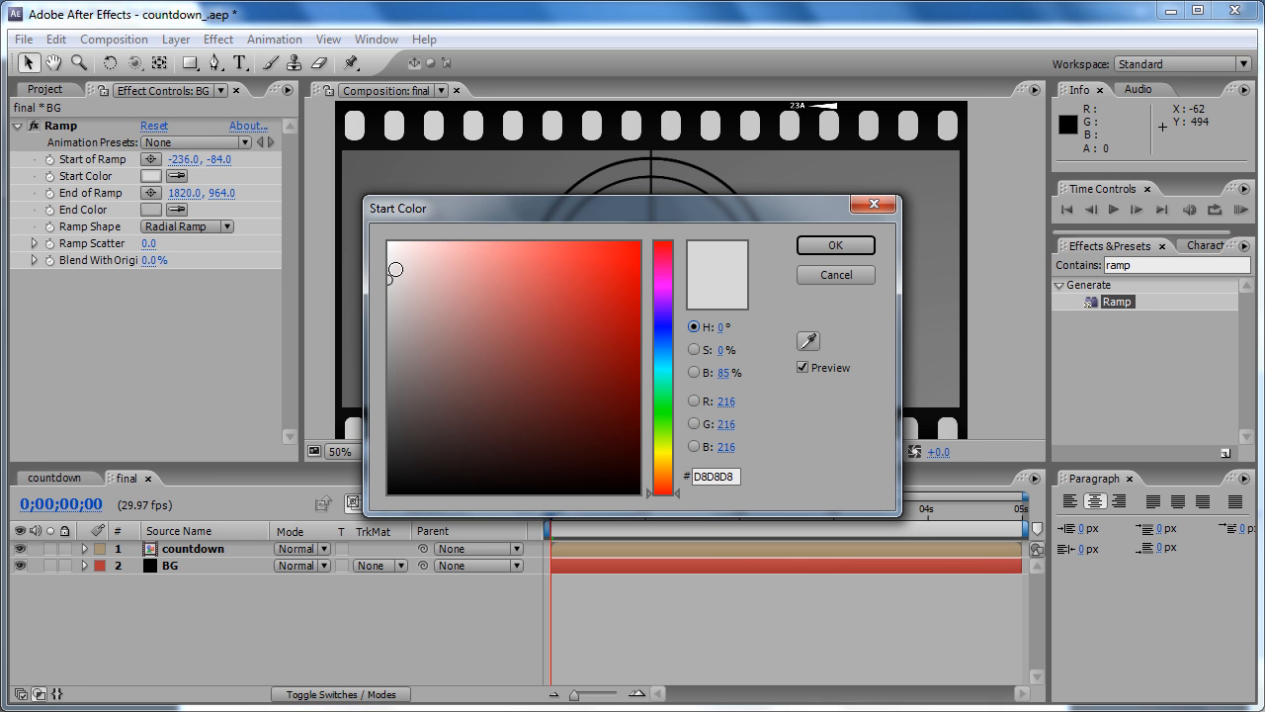
- Set both the Start Color and End Color of the BG layer's Ramp to white (FFFFFF)
drag(395, 269, 388, 241)
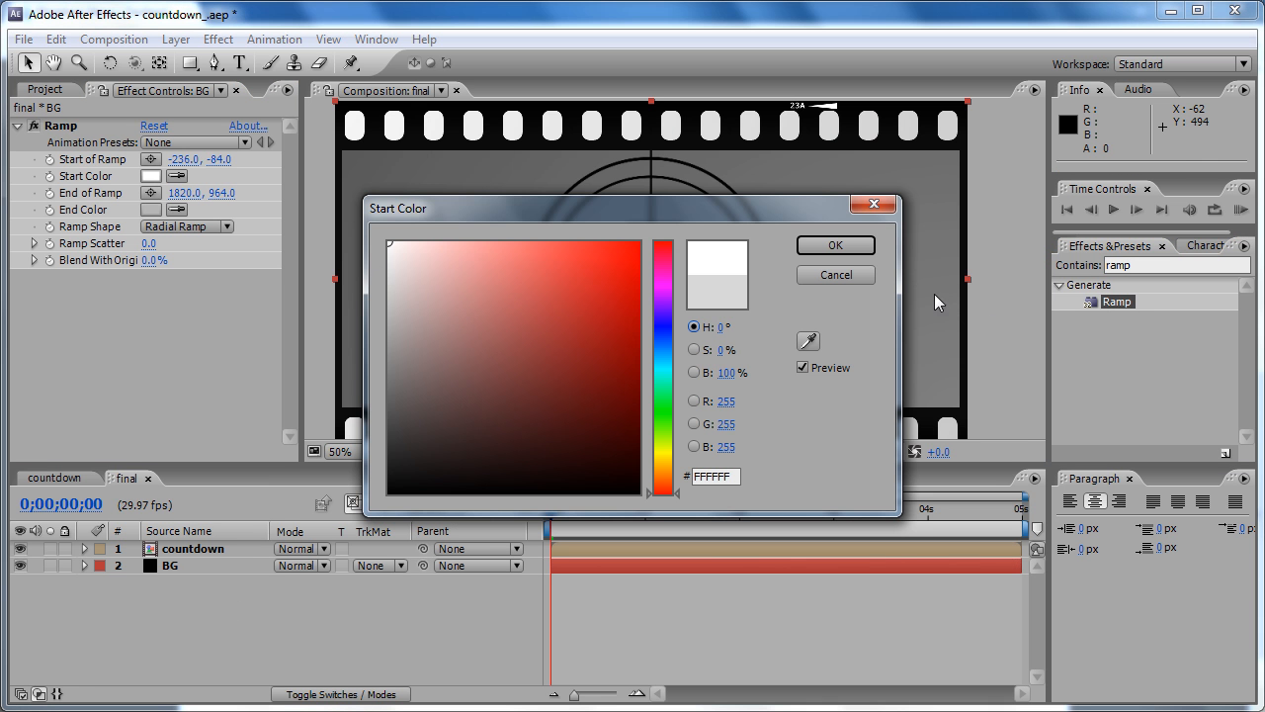
click(872, 253)
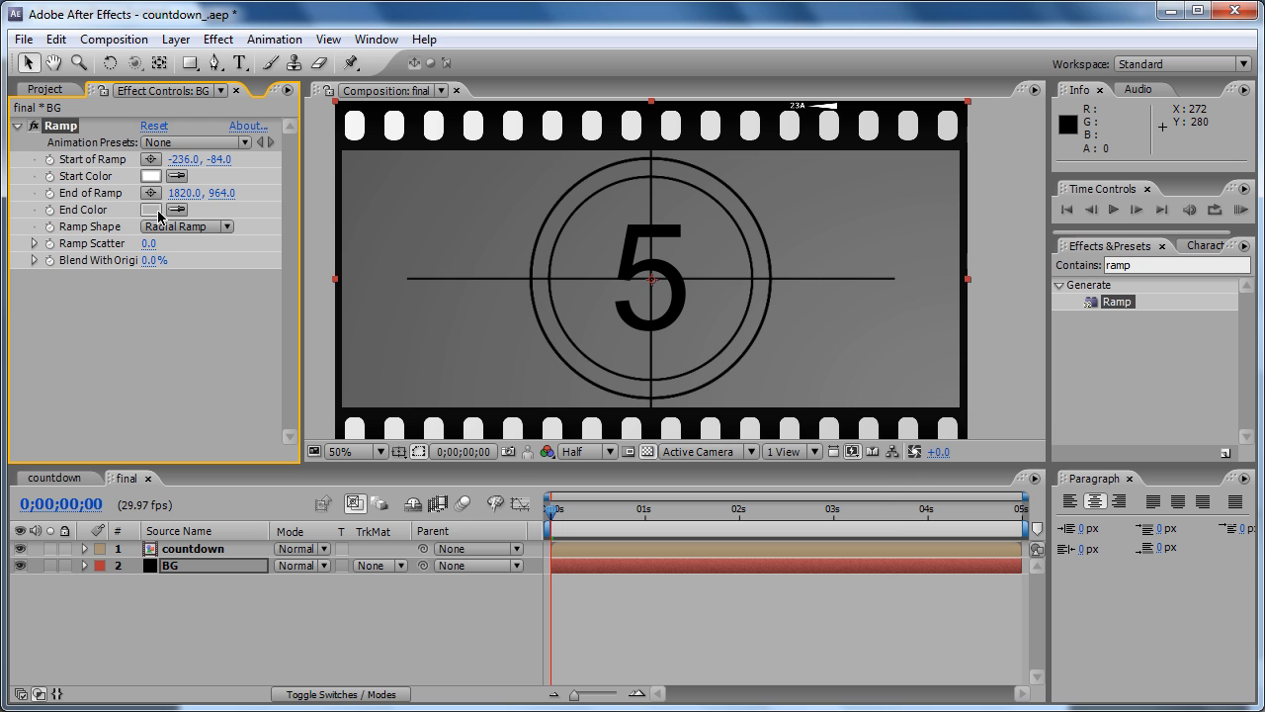
click(151, 210)
drag(394, 259, 372, 169)
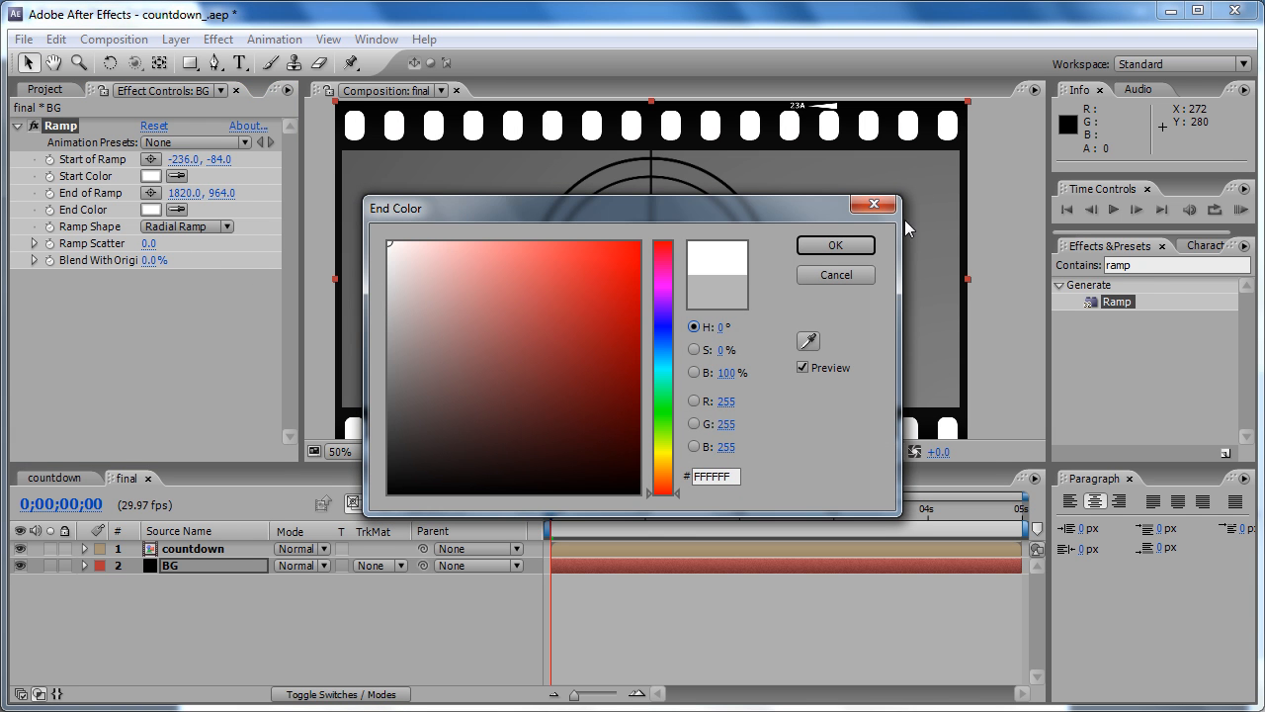
click(816, 243)
click(237, 362)
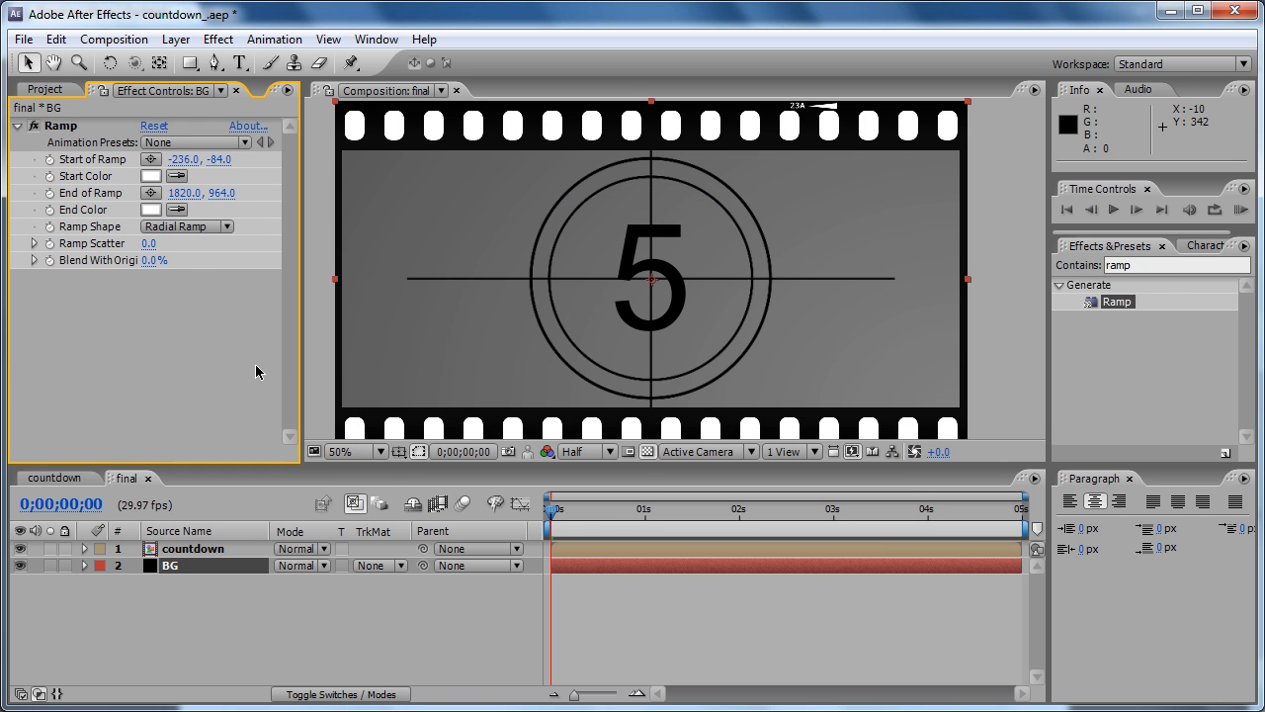
scroll(929, 257, down, 1)
scroll(909, 255, up, 1)
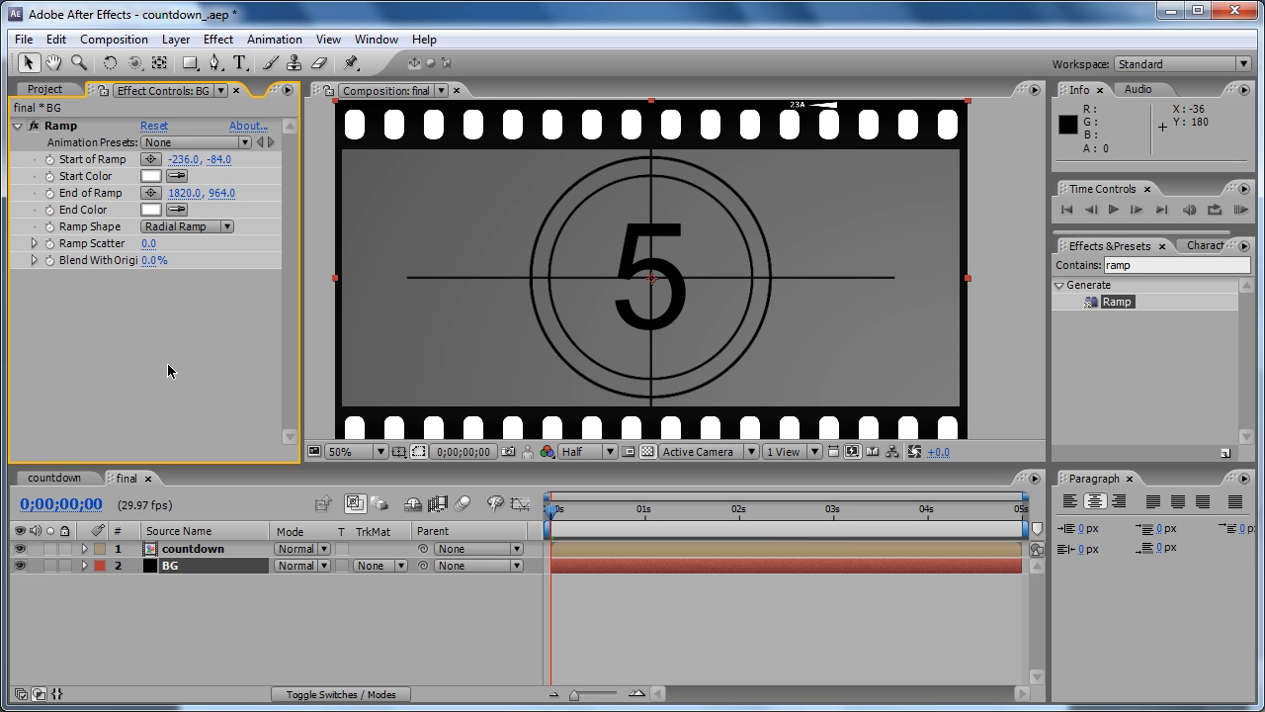
- Add an adjustment layer above all layers in the countdown composition
click(65, 478)
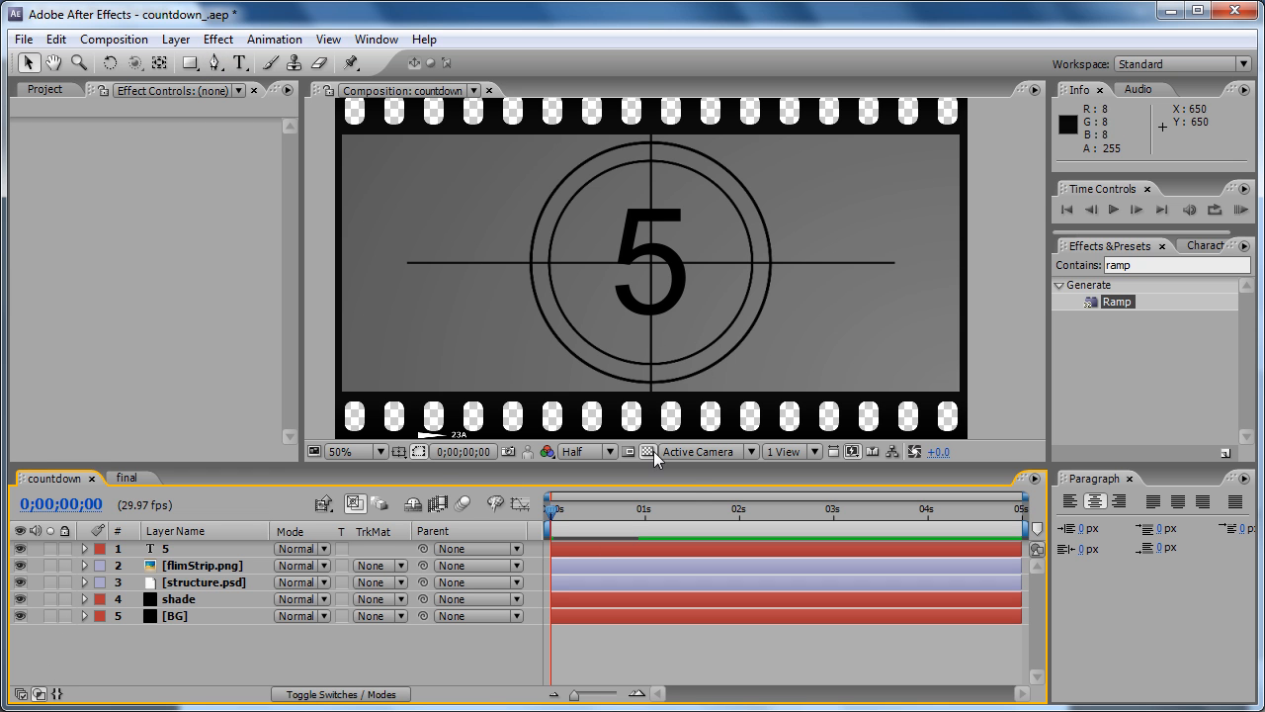
click(183, 47)
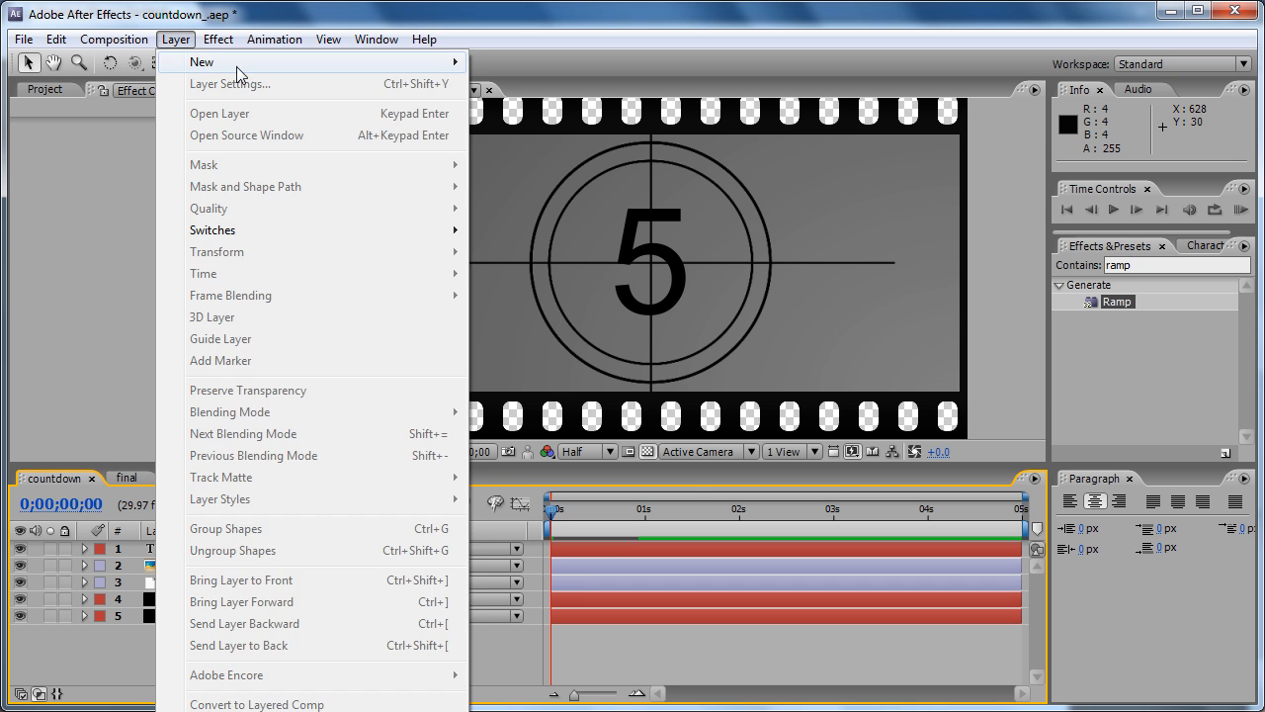
mouse_move(241, 66)
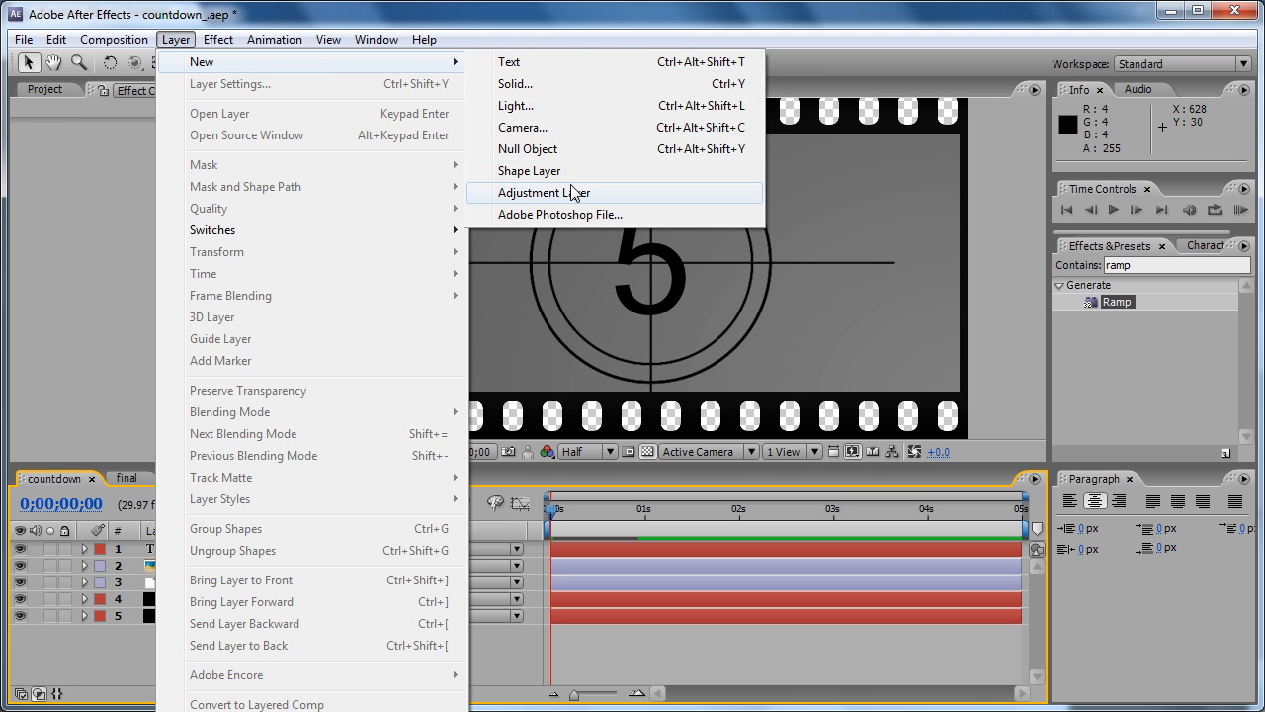
click(571, 193)
- Apply the Add Grain effect to the adjustment layer and set its Viewing Mode to Final Output
click(1157, 263)
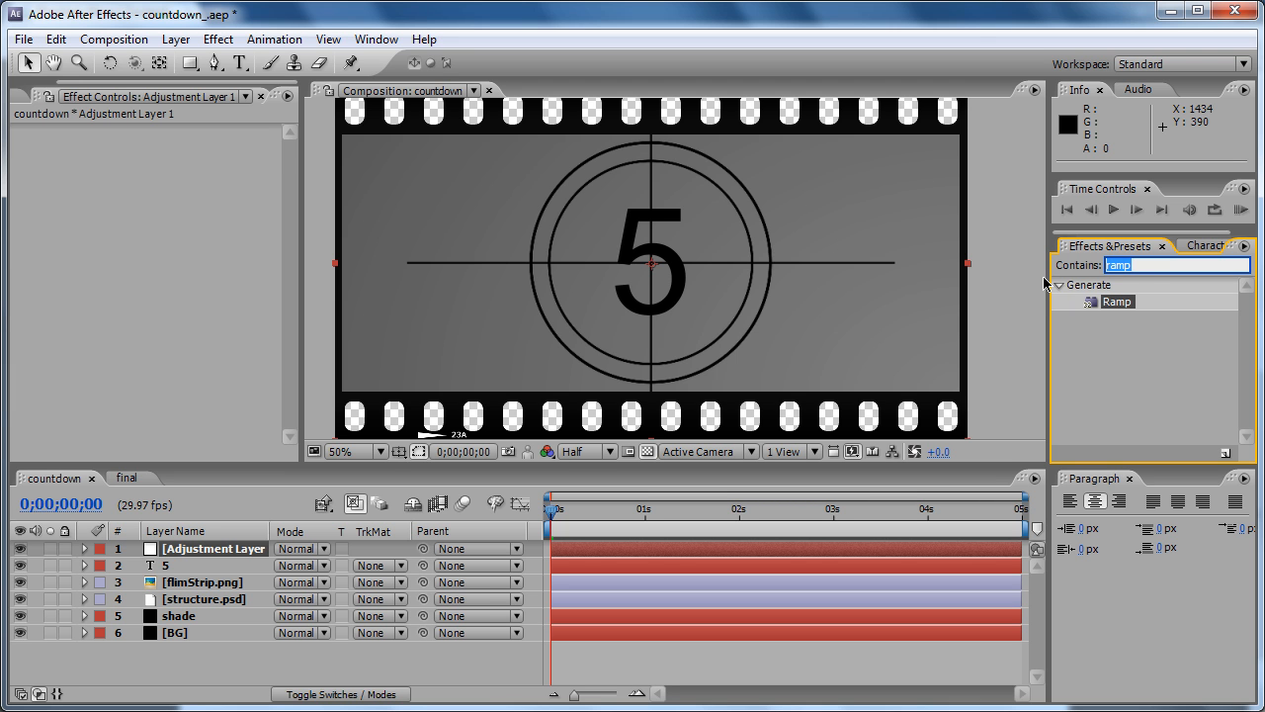
text(grain)
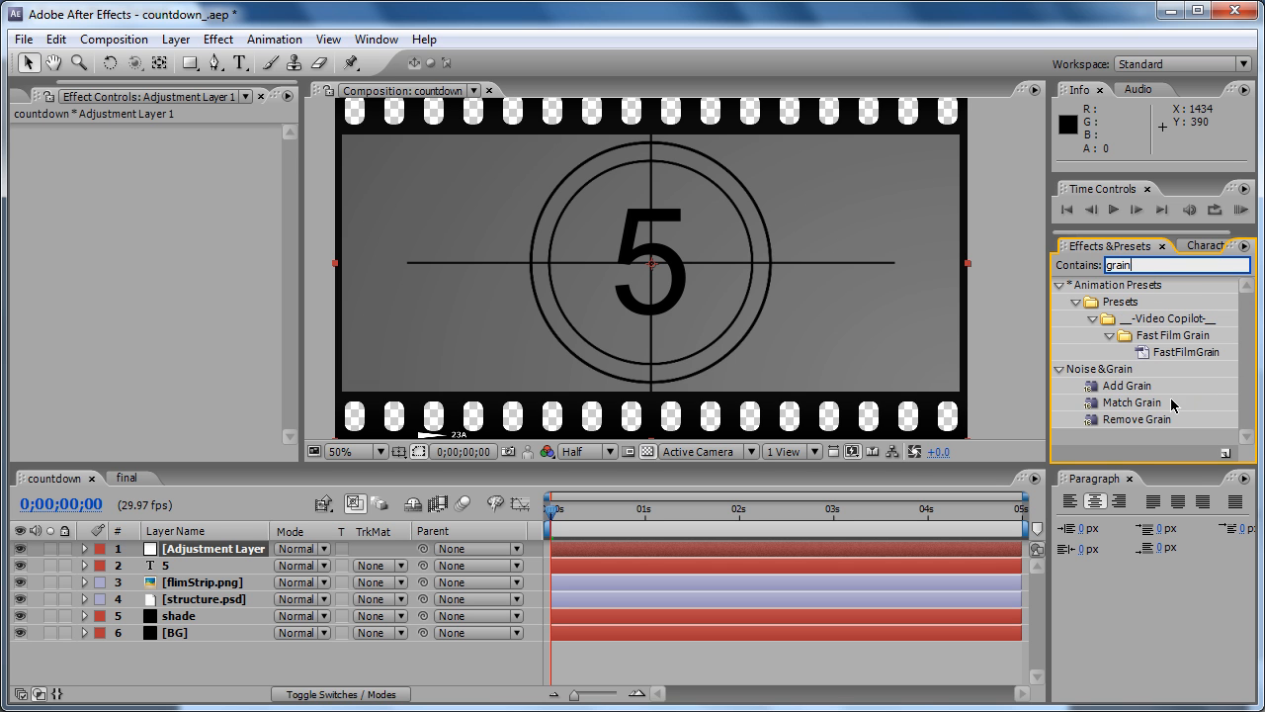
drag(1127, 386, 219, 552)
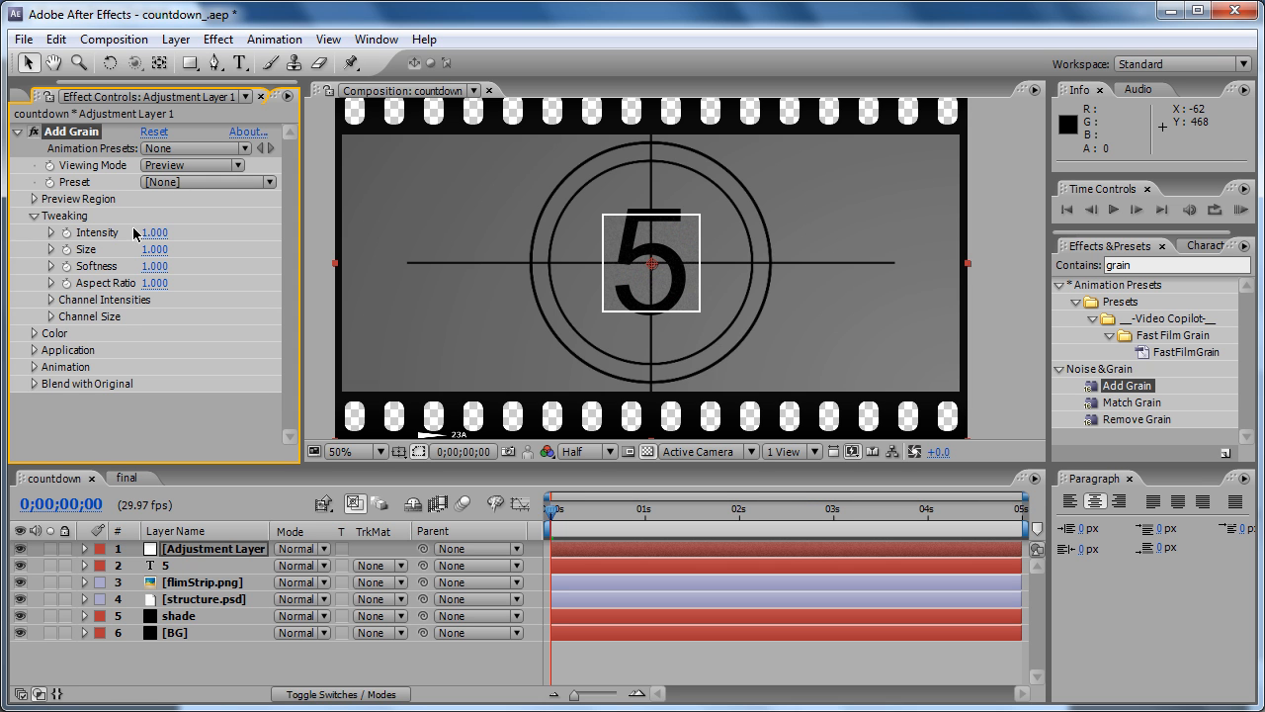
click(179, 163)
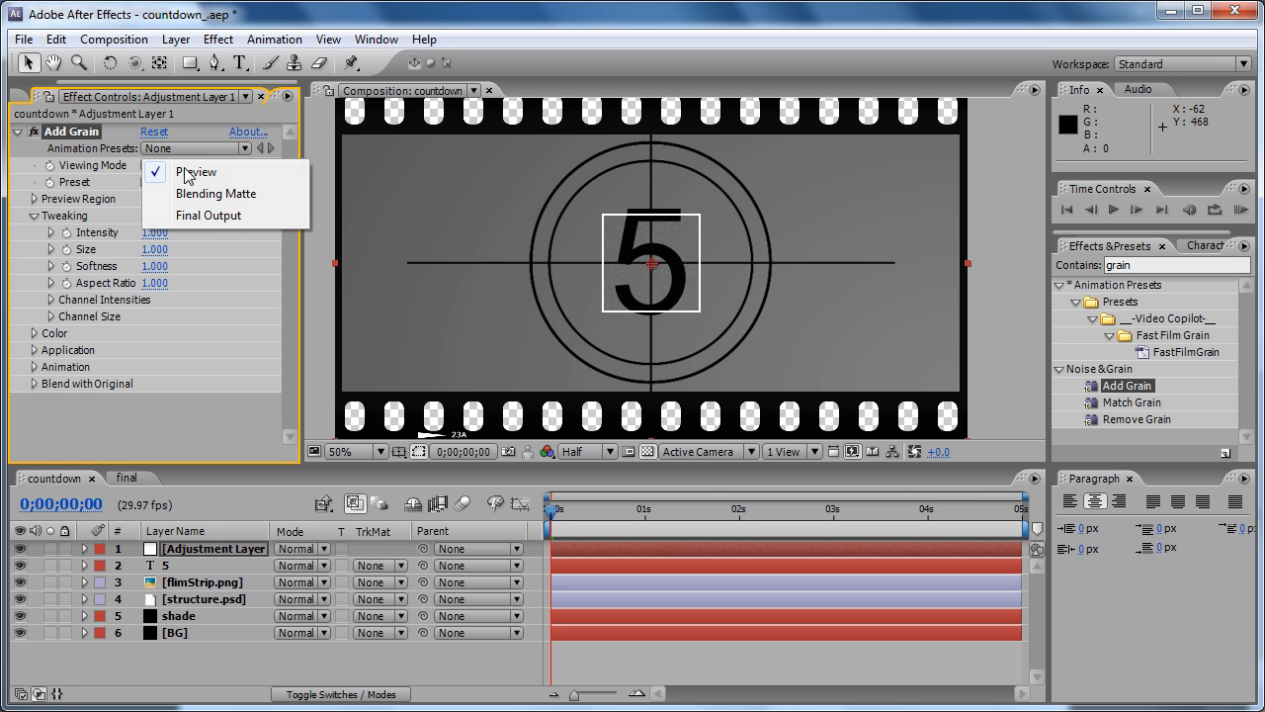
click(240, 208)
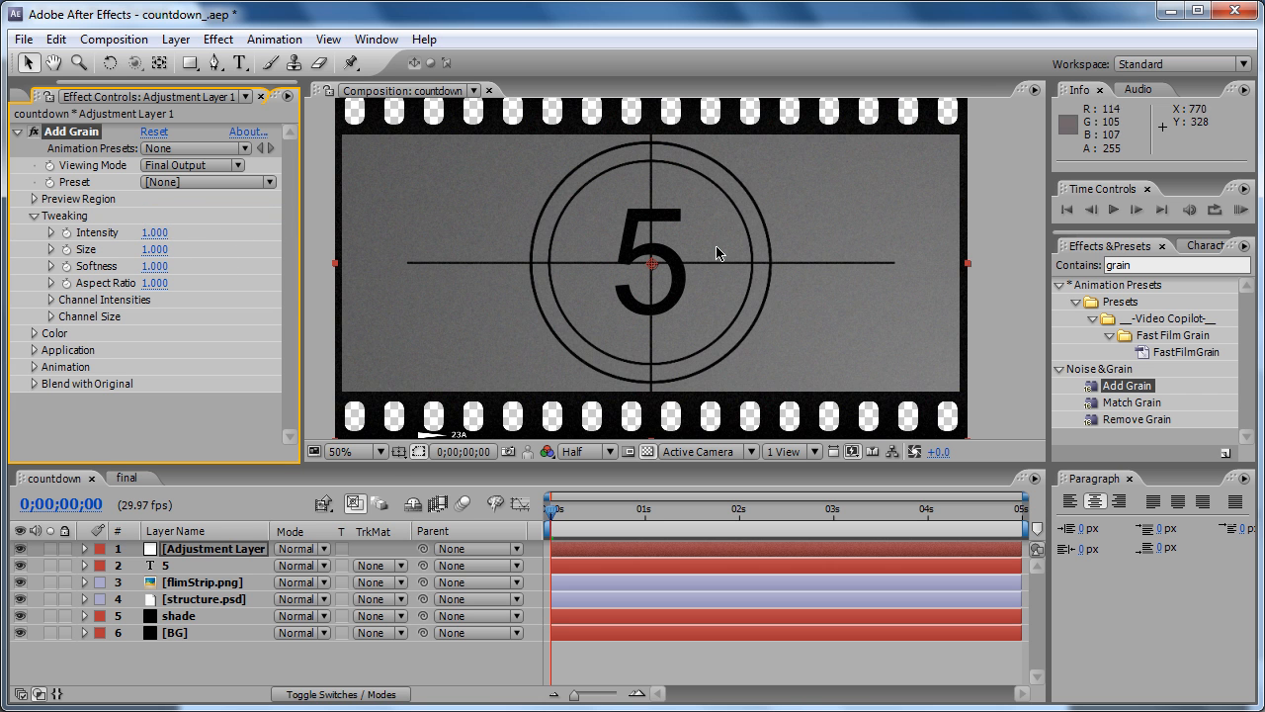
- Set the Add Grain Tint Color to pale yellow FAF4C8, collapse the color settings and save the project
click(35, 335)
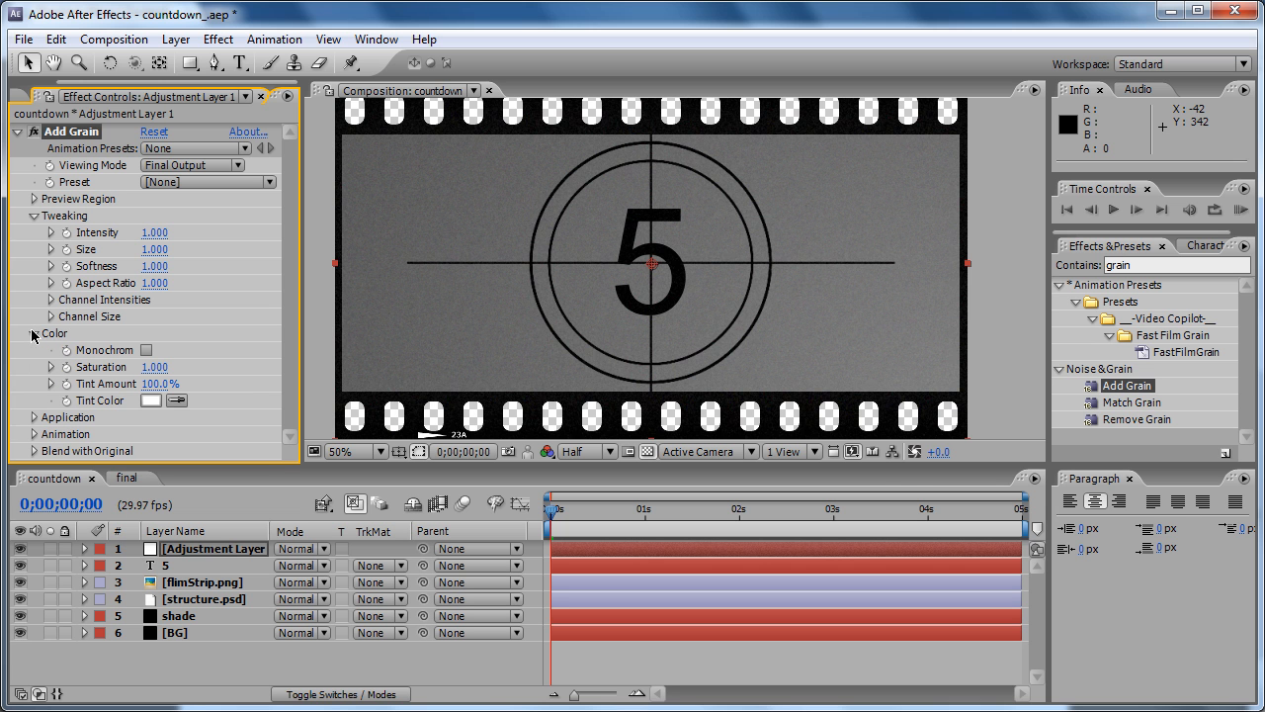
click(150, 402)
drag(662, 465, 664, 472)
mouse_move(491, 319)
mouse_down()
mouse_move(452, 274)
mouse_move(415, 263)
mouse_move(388, 353)
mouse_move(398, 355)
mouse_up()
mouse_move(491, 378)
mouse_down()
mouse_move(638, 475)
mouse_move(663, 454)
mouse_up()
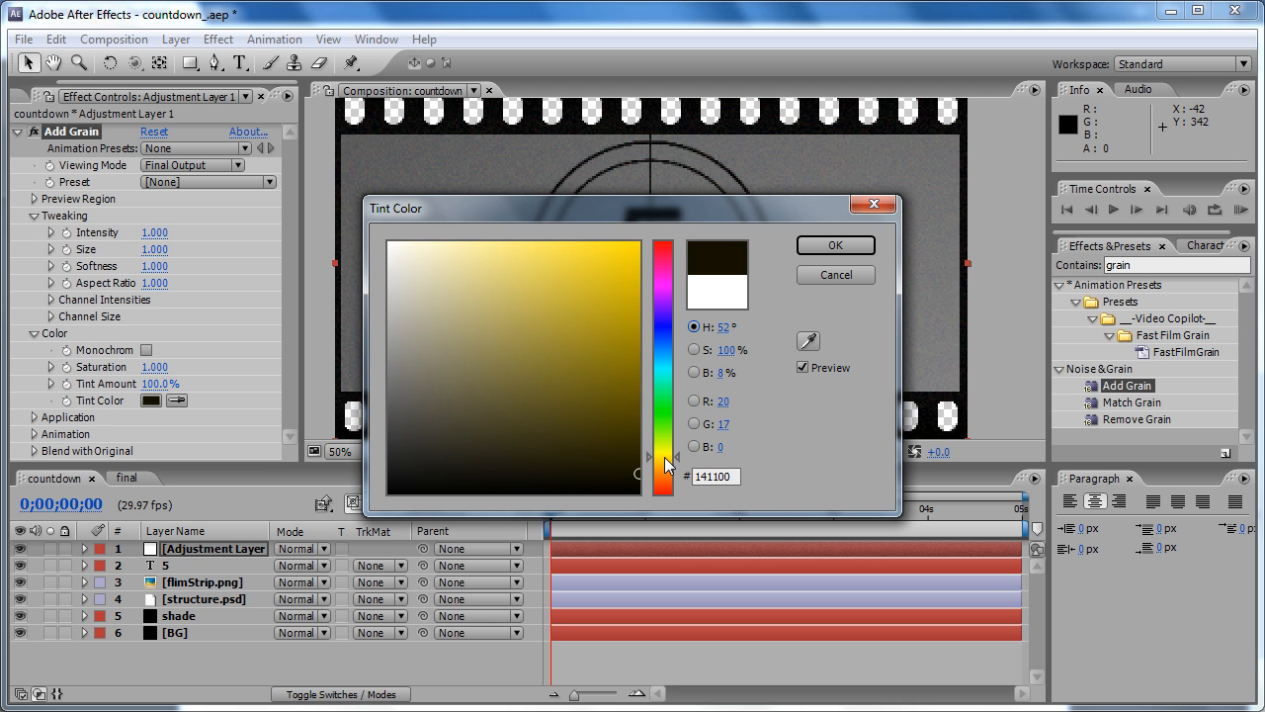
drag(472, 253, 443, 246)
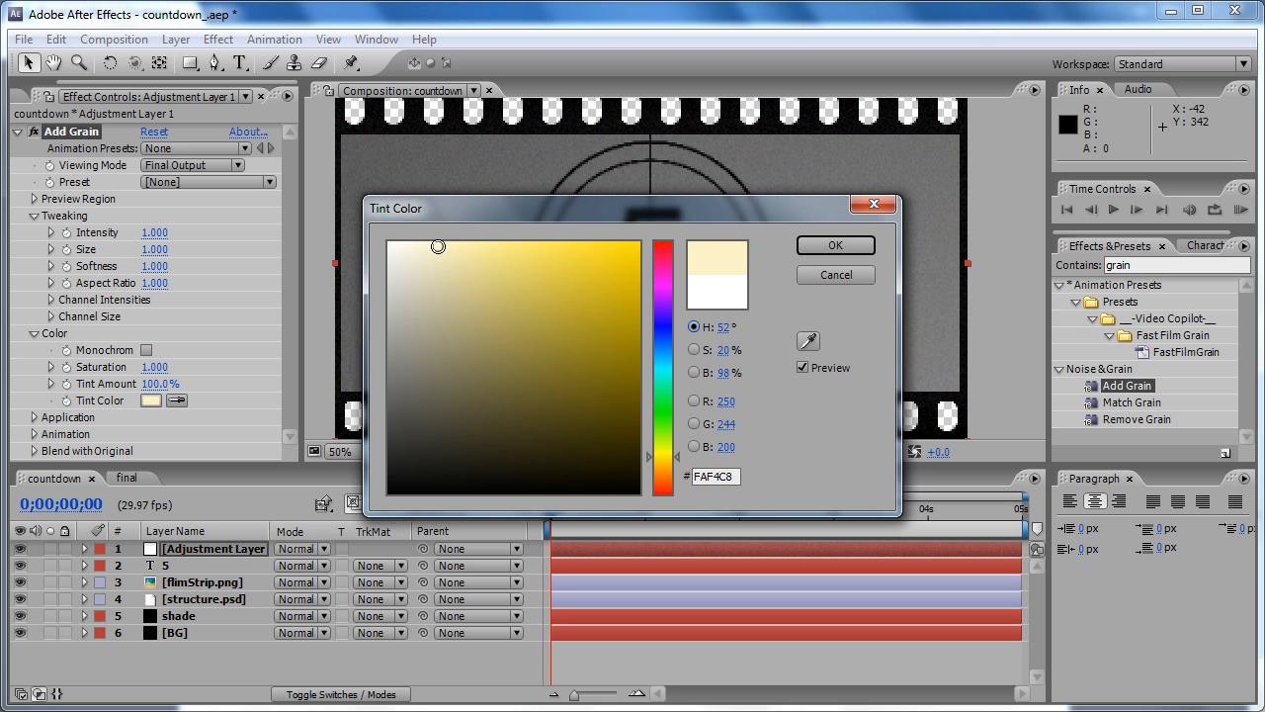
click(836, 247)
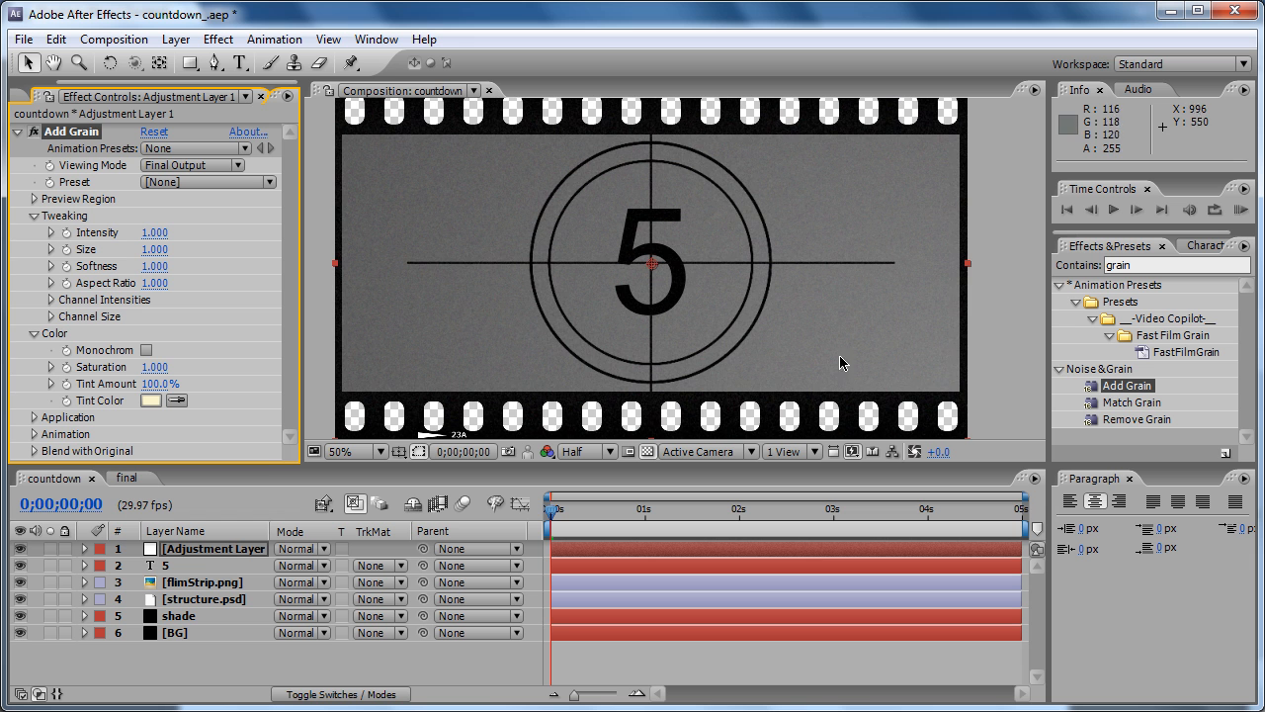
click(1003, 351)
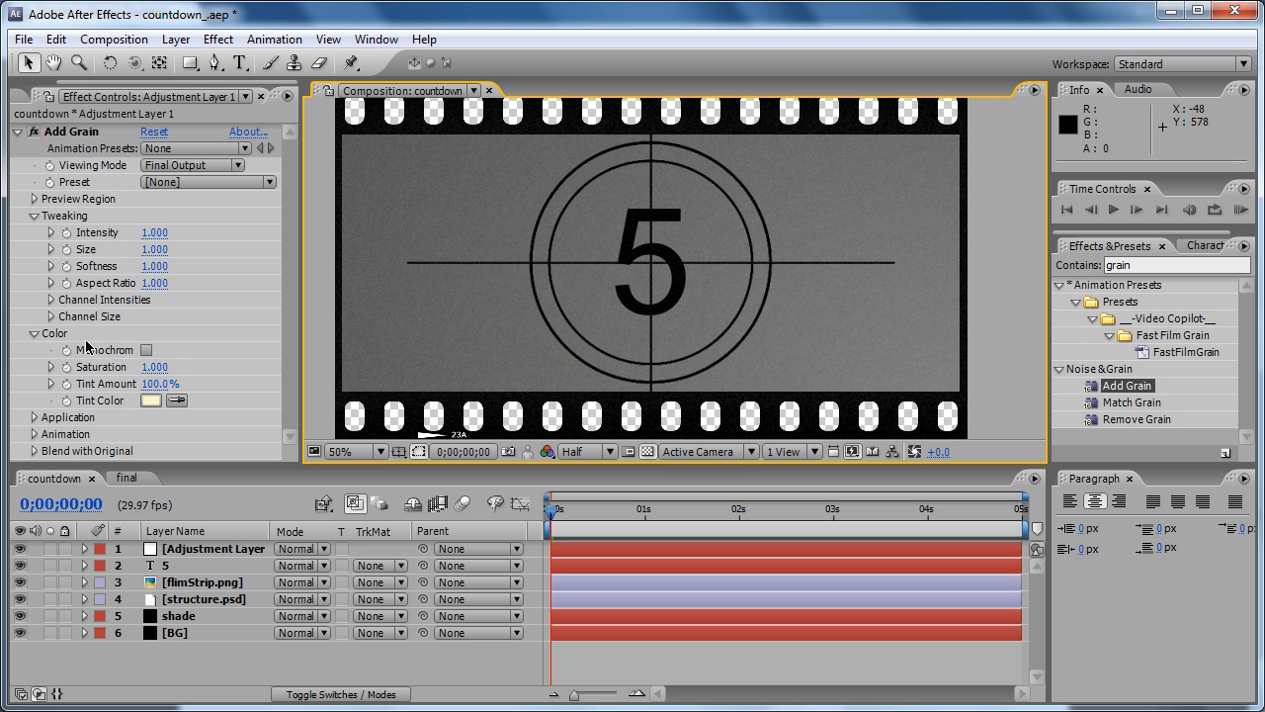
click(43, 335)
click(38, 333)
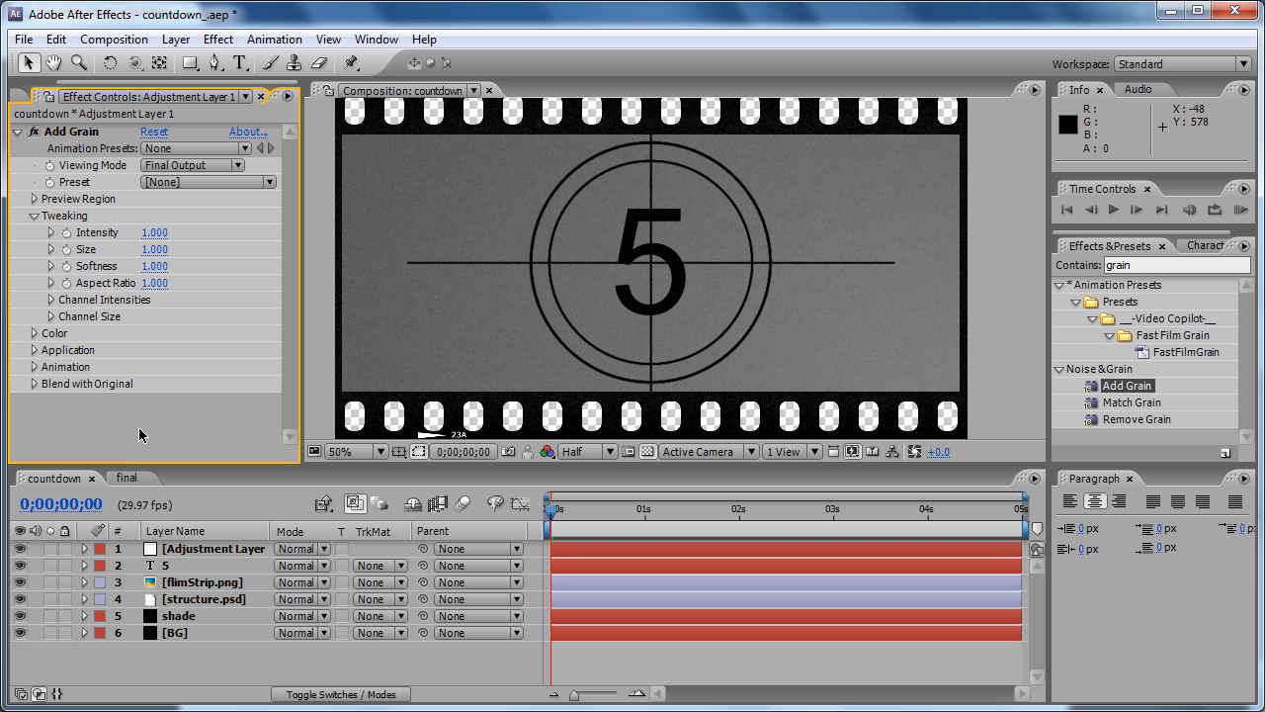
key(ctrl+s)
- Inspect the final composition in an enlarged view and scrub the timeline to 0;00;00;19 to check the grain and white holes
click(125, 479)
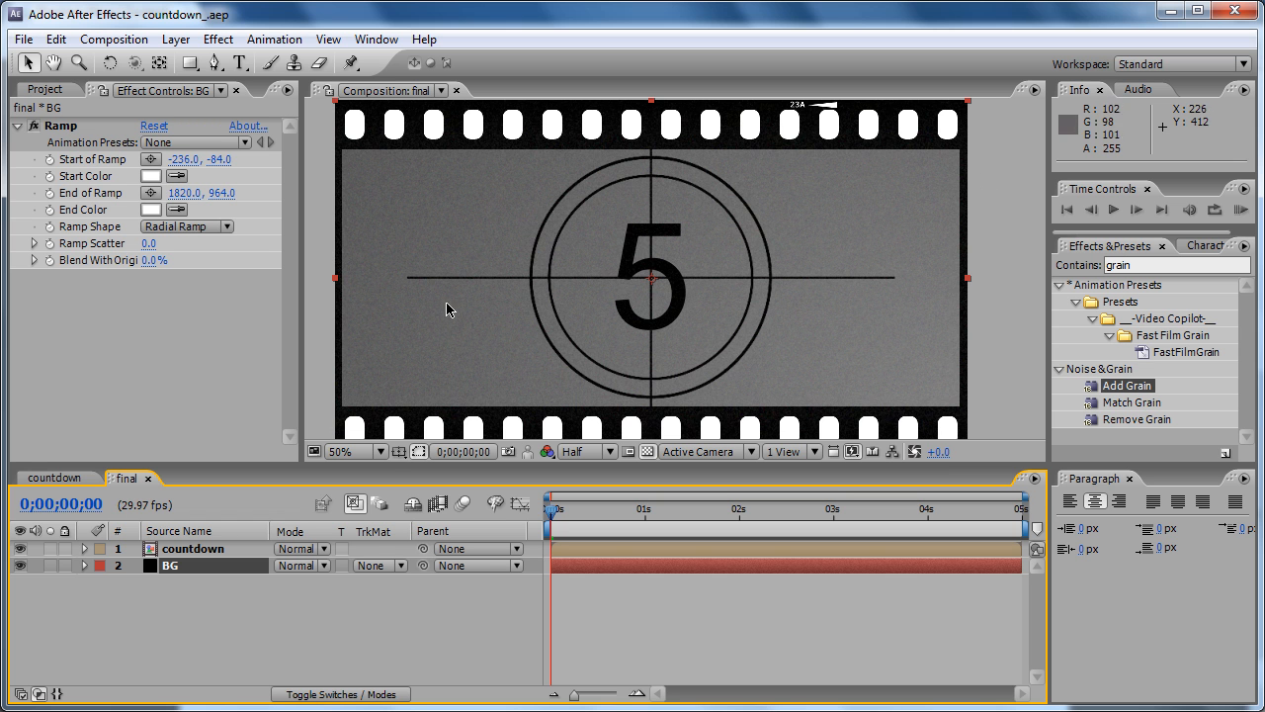
key(grave)
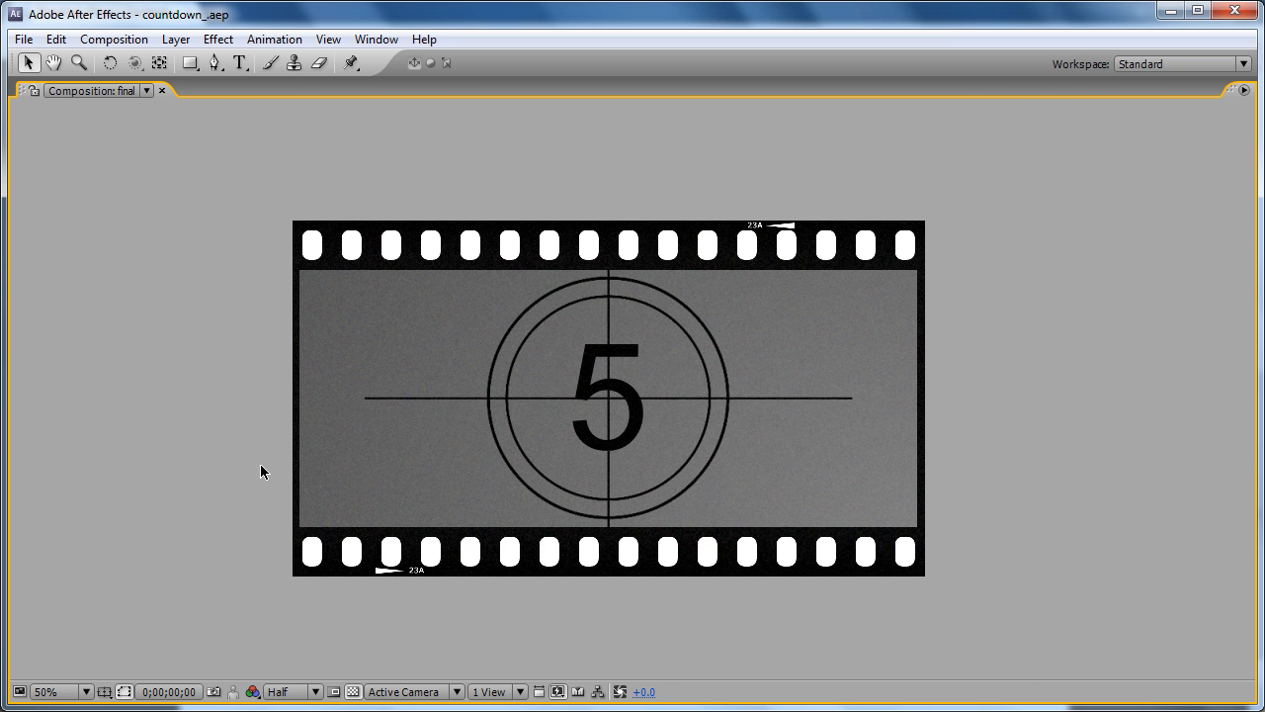
key(grave)
drag(551, 508, 574, 514)
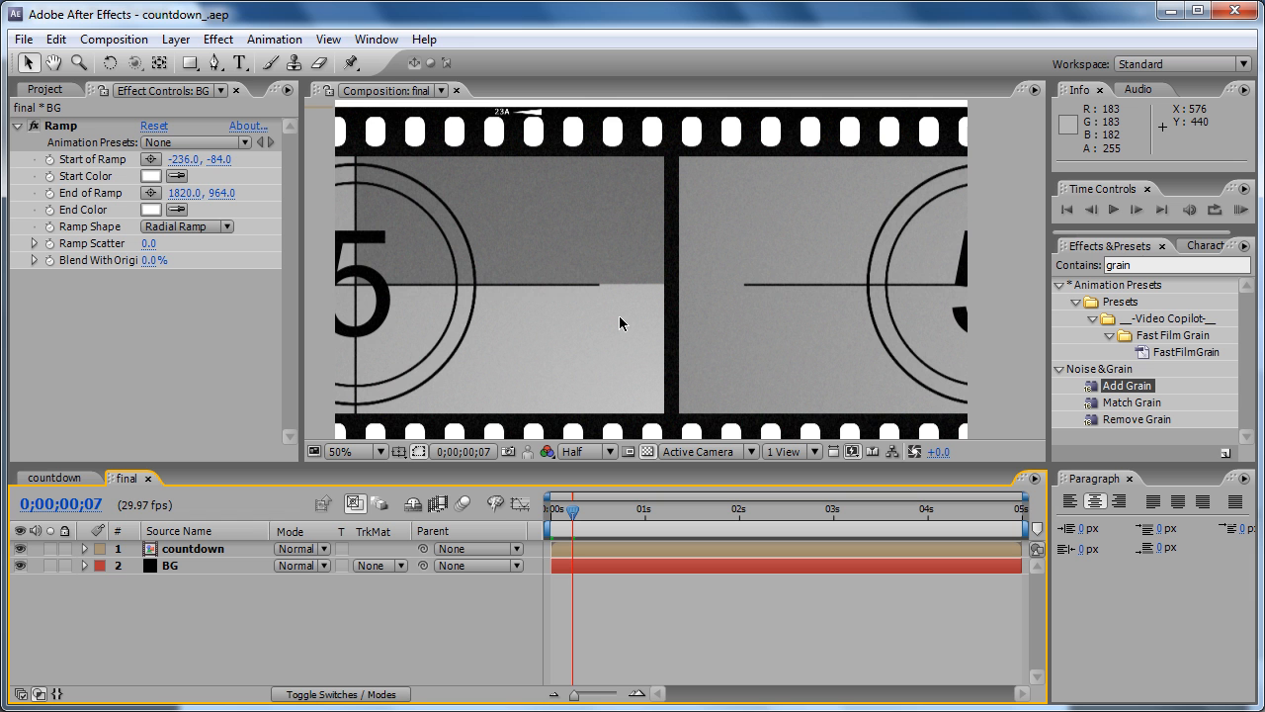
drag(573, 511, 610, 516)
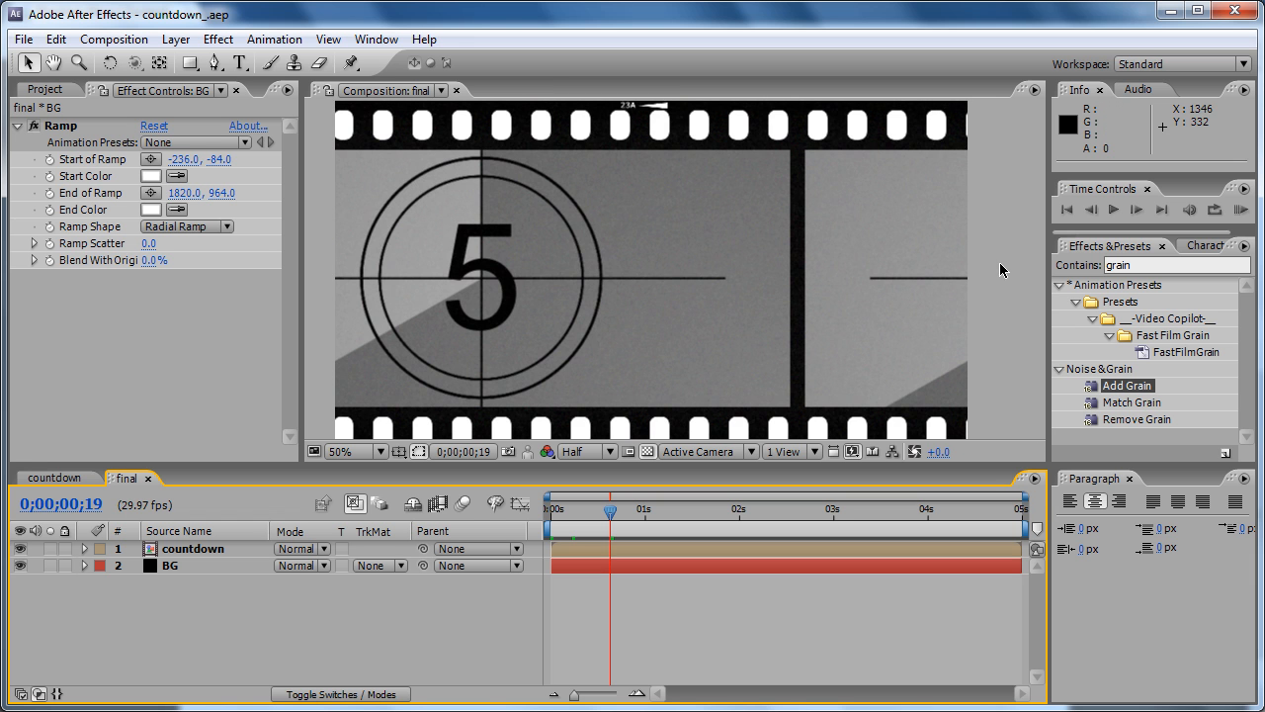
- Add beep1.wav below the BG layer in the final composition and trim its end to about 4.5 seconds
click(162, 333)
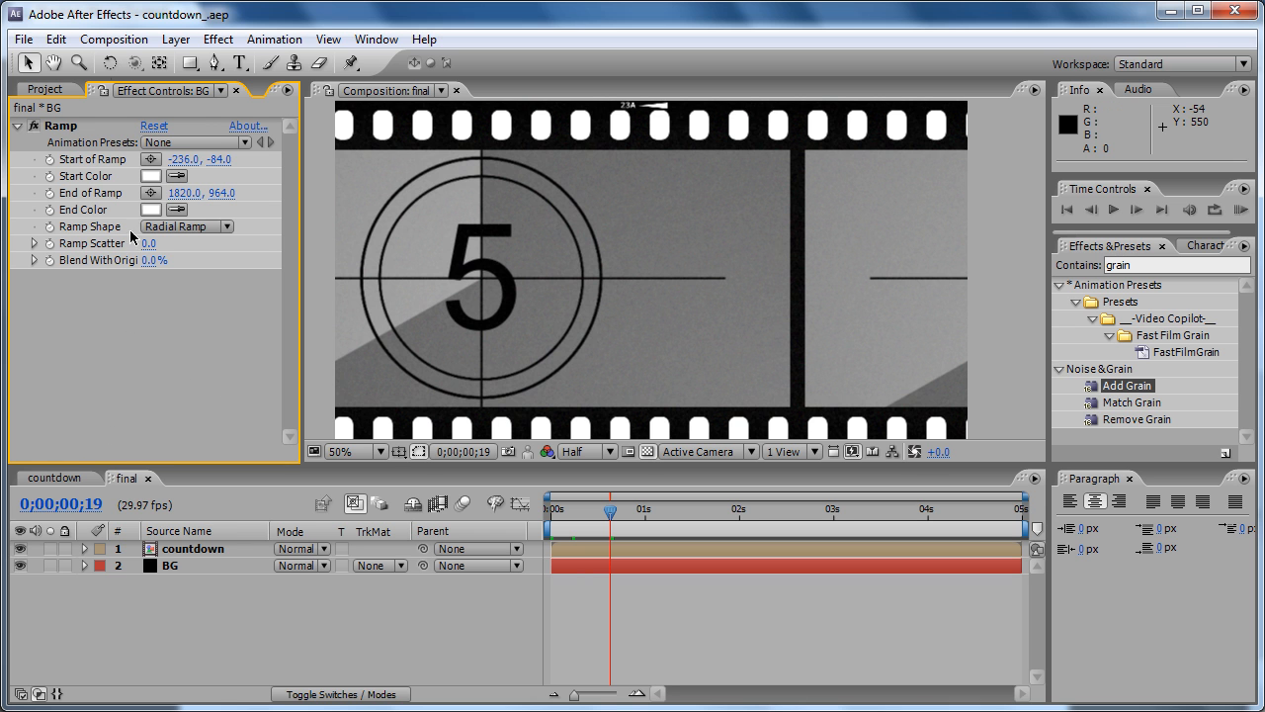
click(44, 90)
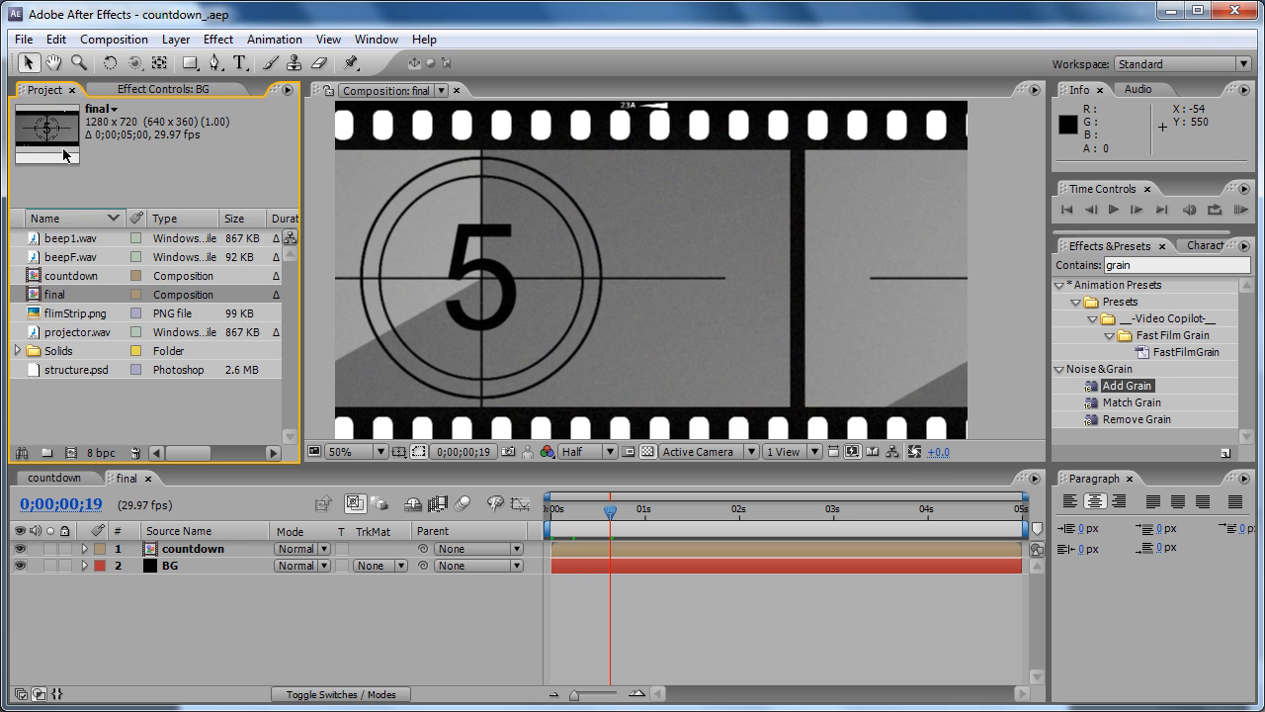
click(138, 404)
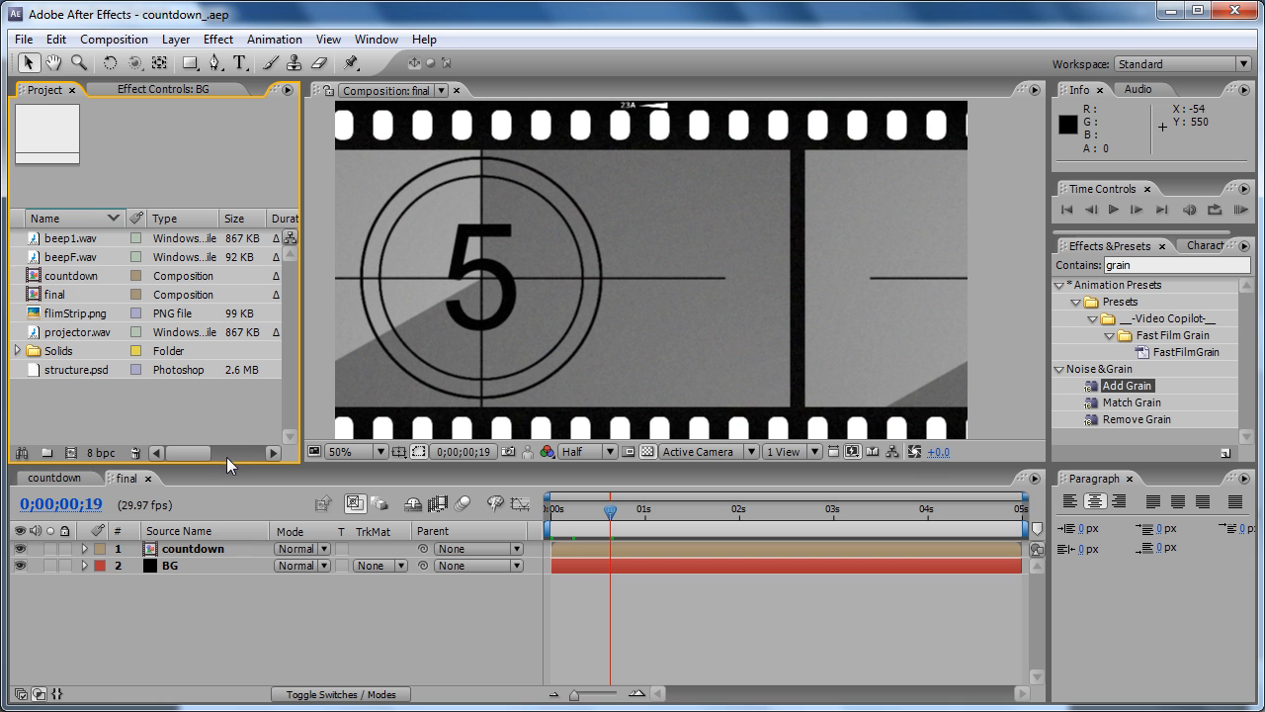
click(64, 239)
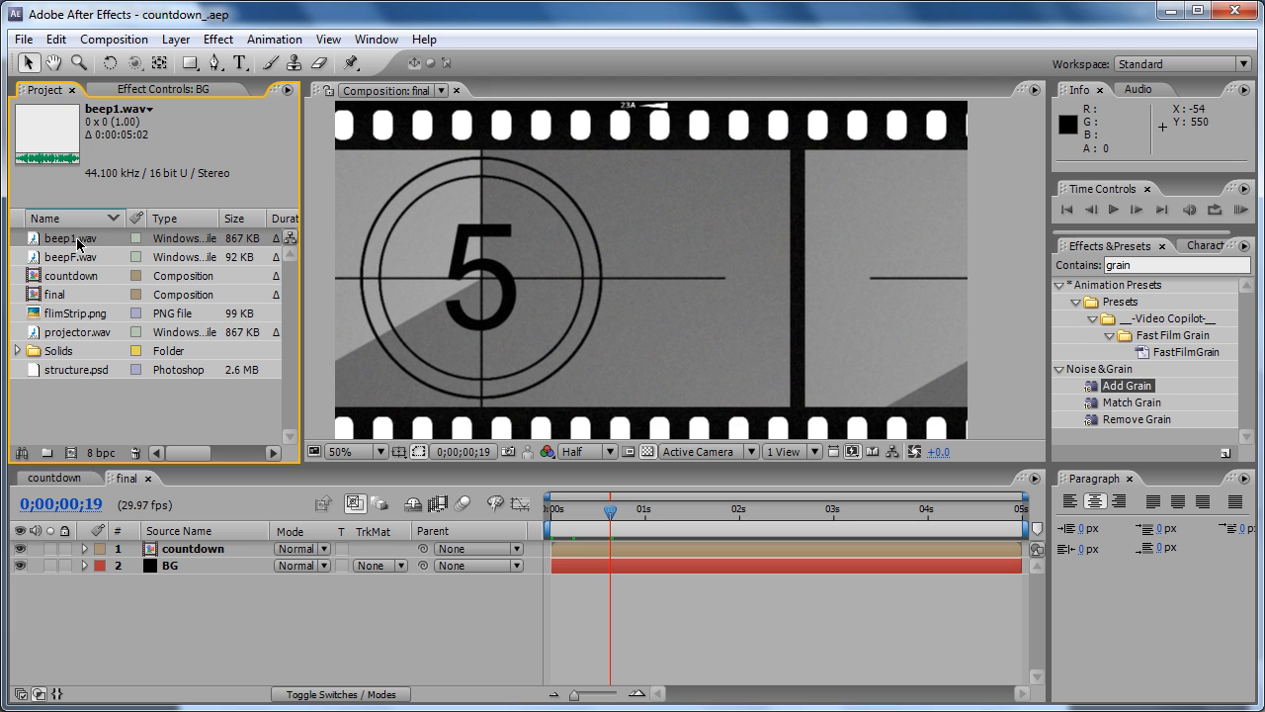
drag(77, 242, 169, 589)
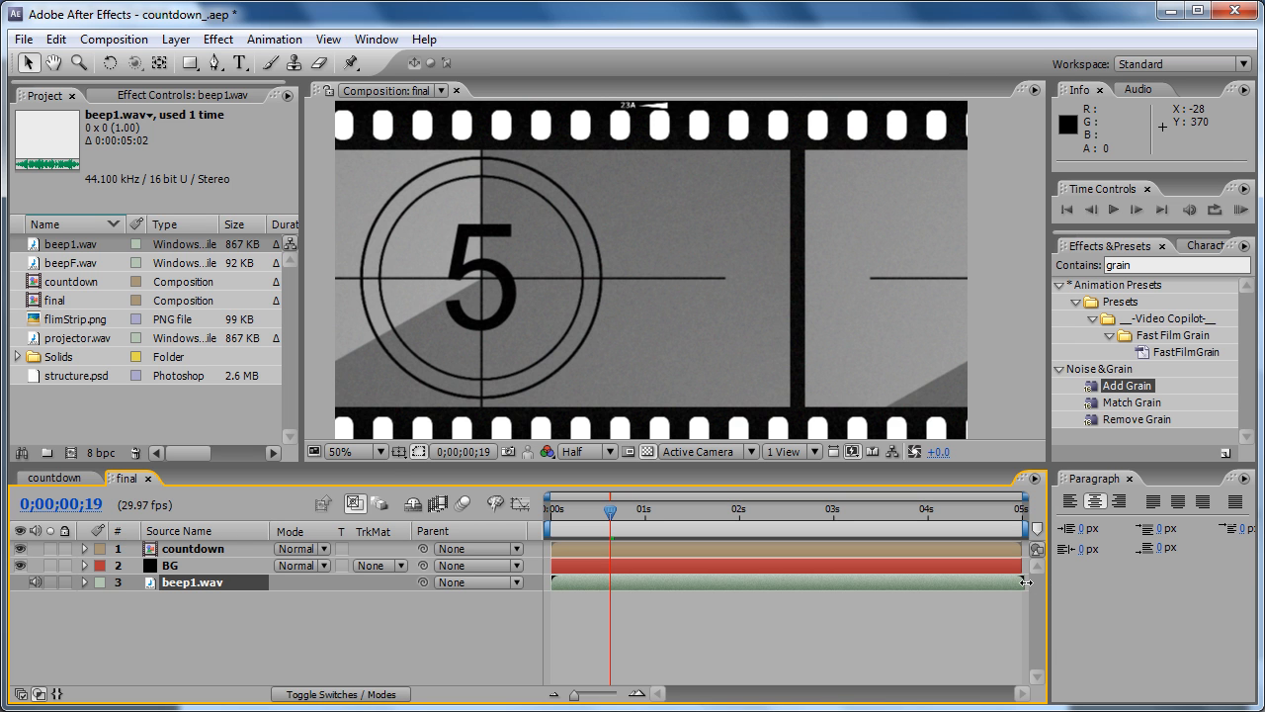
drag(1026, 582, 975, 581)
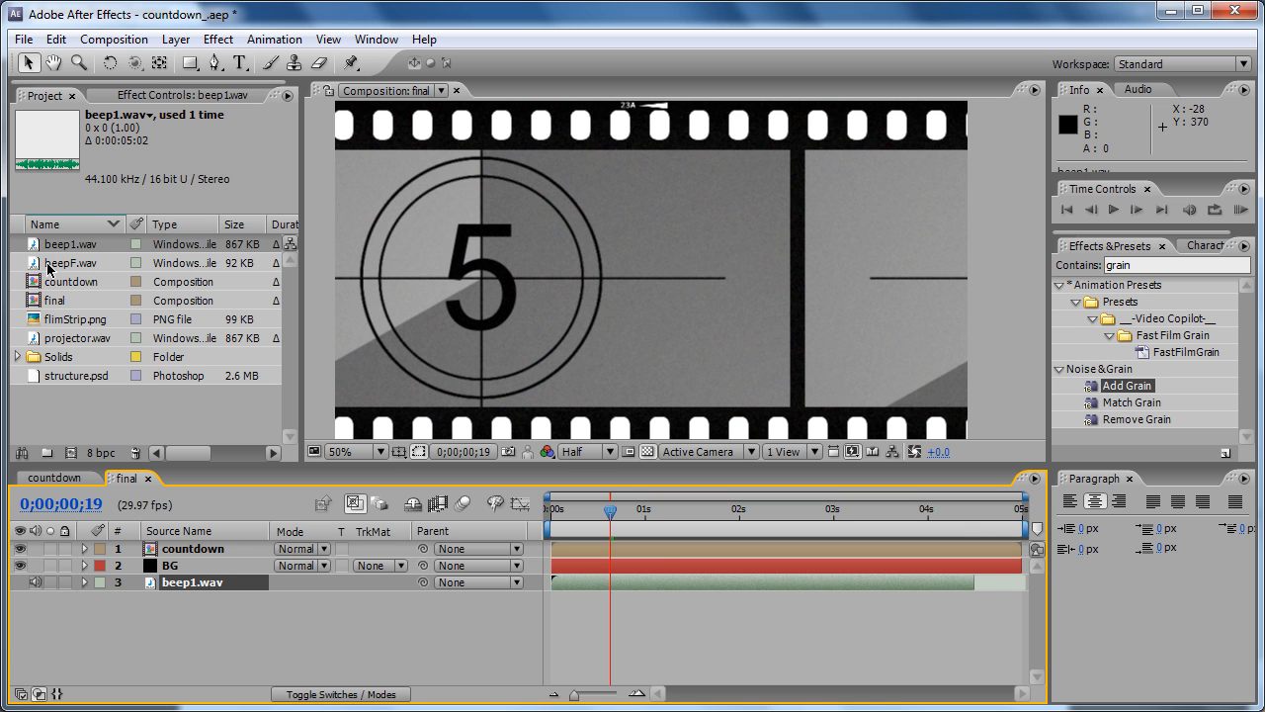
- Place beepF.wav below beep1.wav, starting where that clip ends, and RAM-preview the composition at Quarter resolution
mouse_move(59, 263)
mouse_down()
mouse_move(91, 269)
mouse_move(563, 562)
mouse_move(678, 615)
mouse_move(884, 632)
mouse_move(918, 605)
mouse_move(993, 620)
mouse_up()
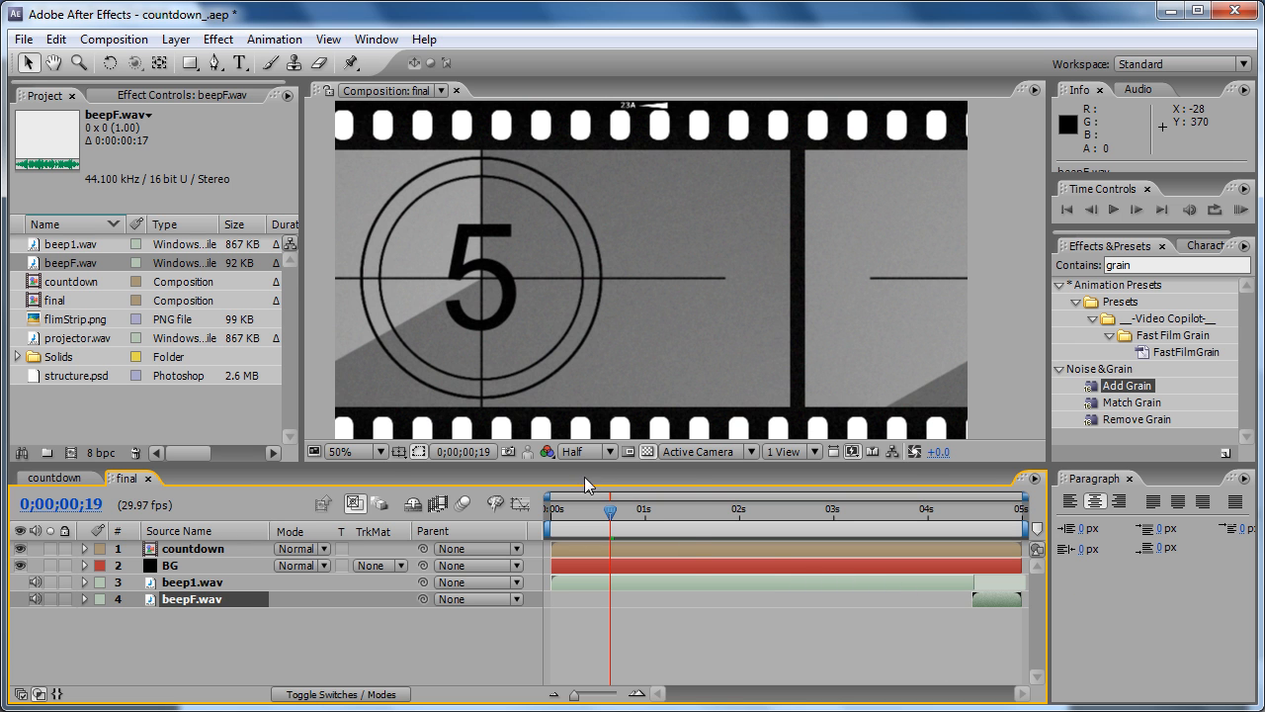
click(598, 448)
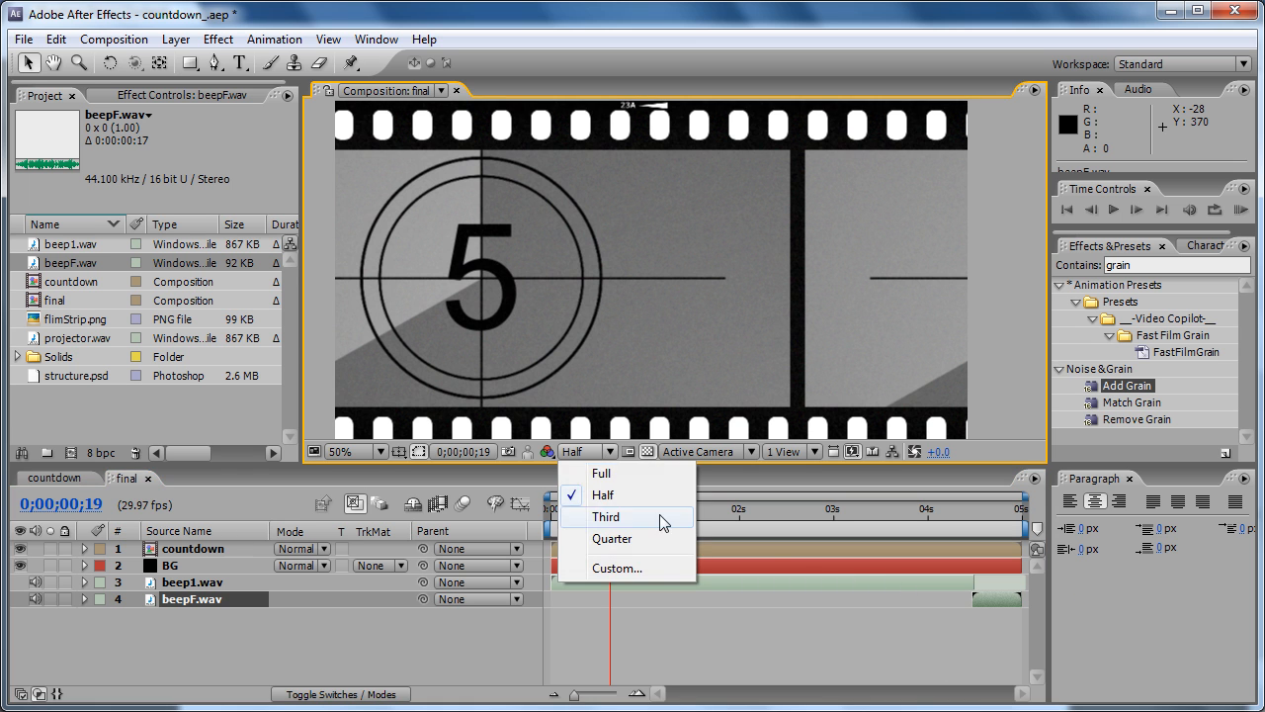
click(641, 541)
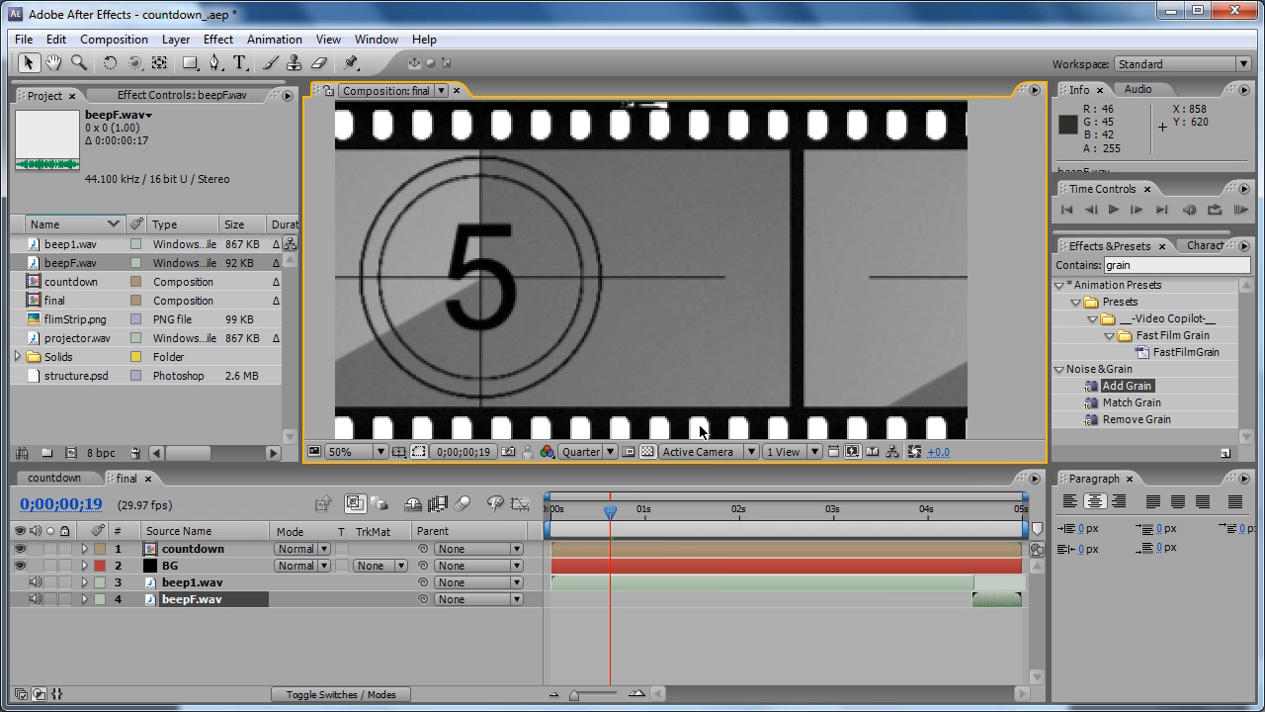
scroll(567, 301, down, 4)
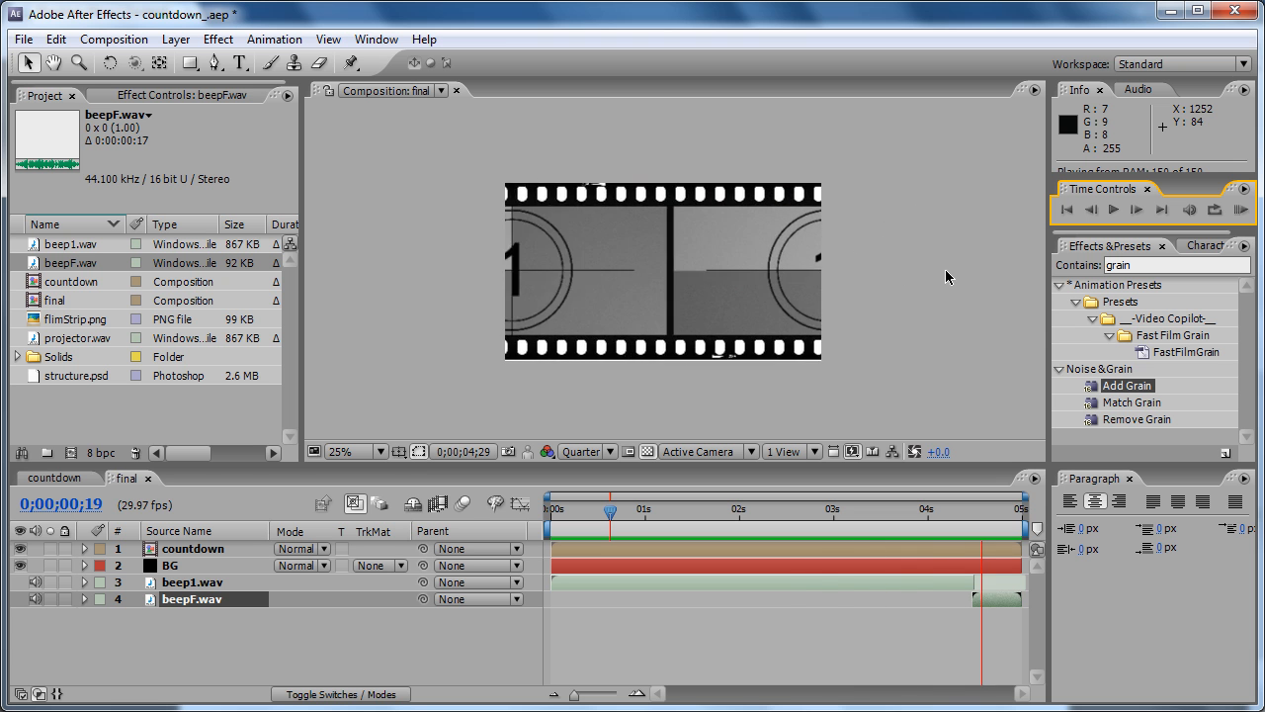
click(1238, 211)
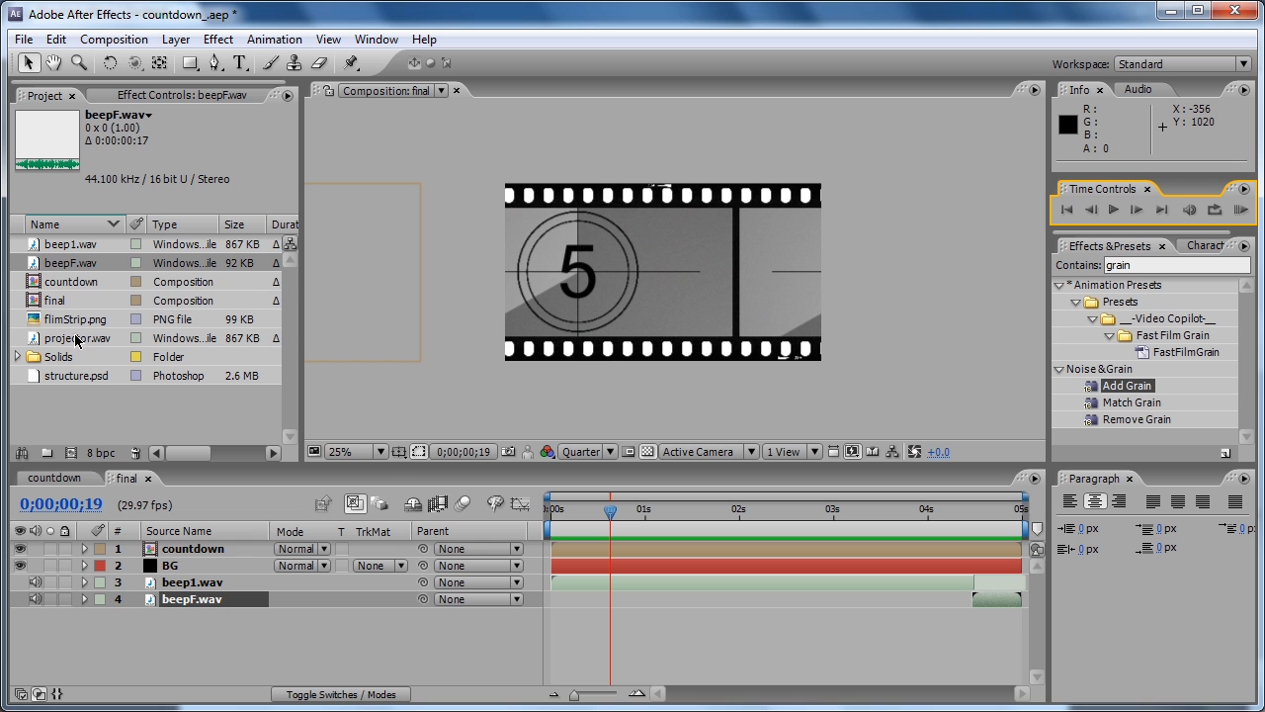
- Add projector.wav as the lowest layer from the start of the composition and RAM-preview the countdown with all its sounds
drag(77, 340, 185, 617)
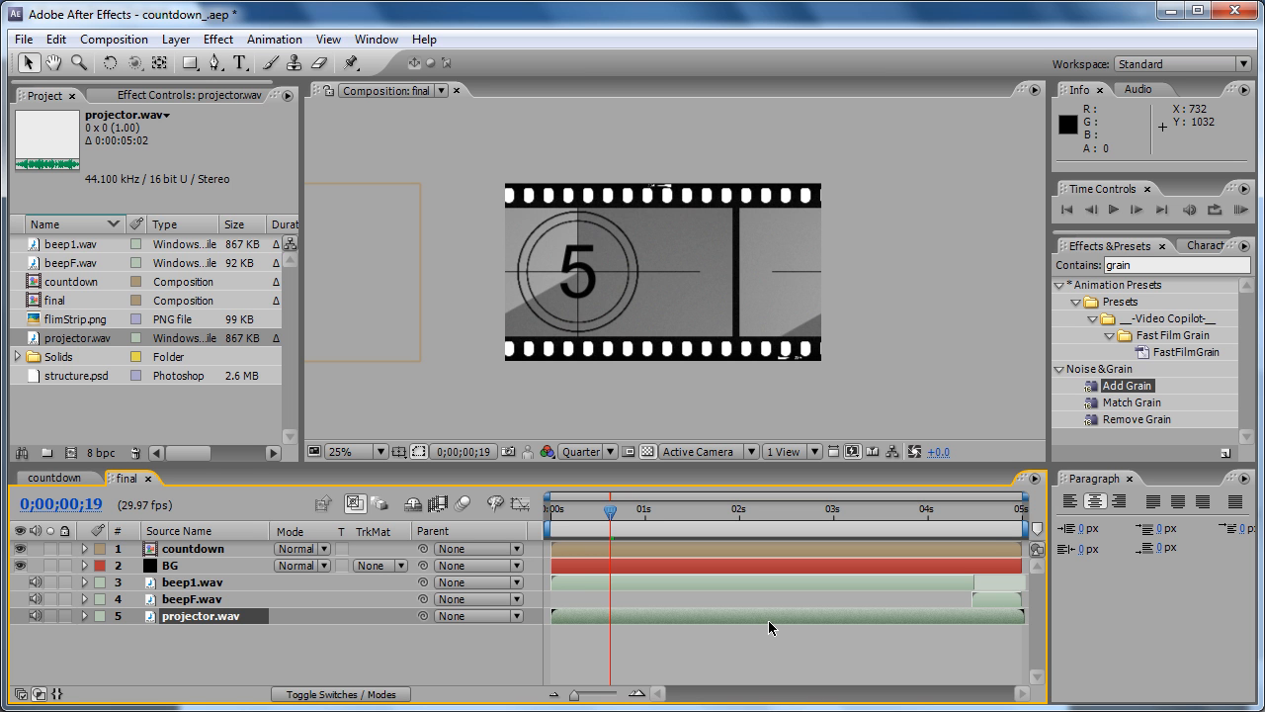
click(1241, 210)
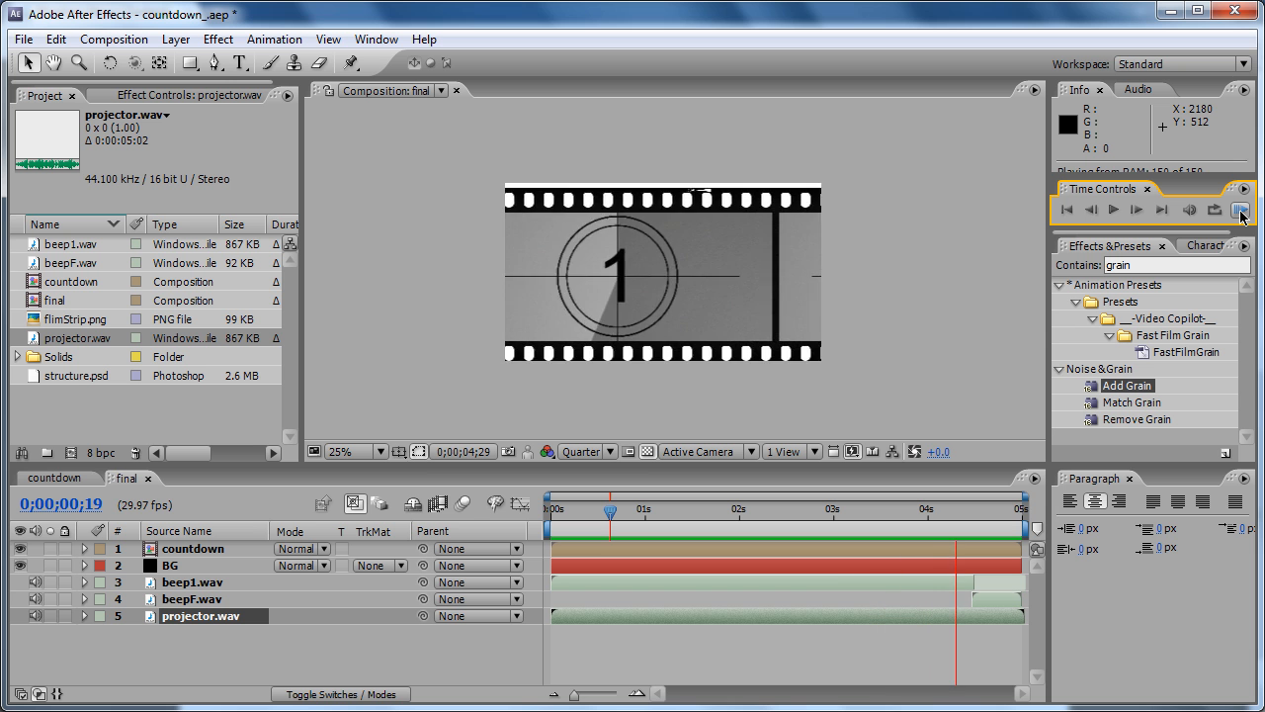
click(1242, 213)
click(1241, 212)
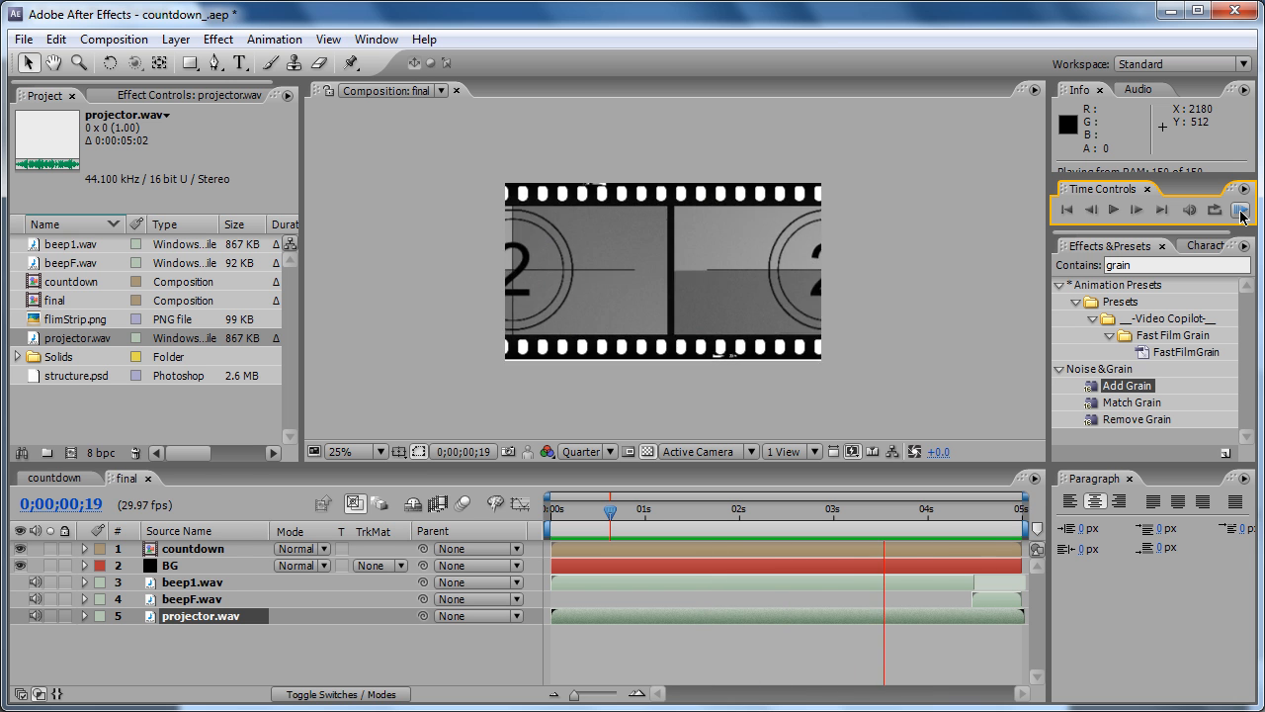
click(1242, 213)
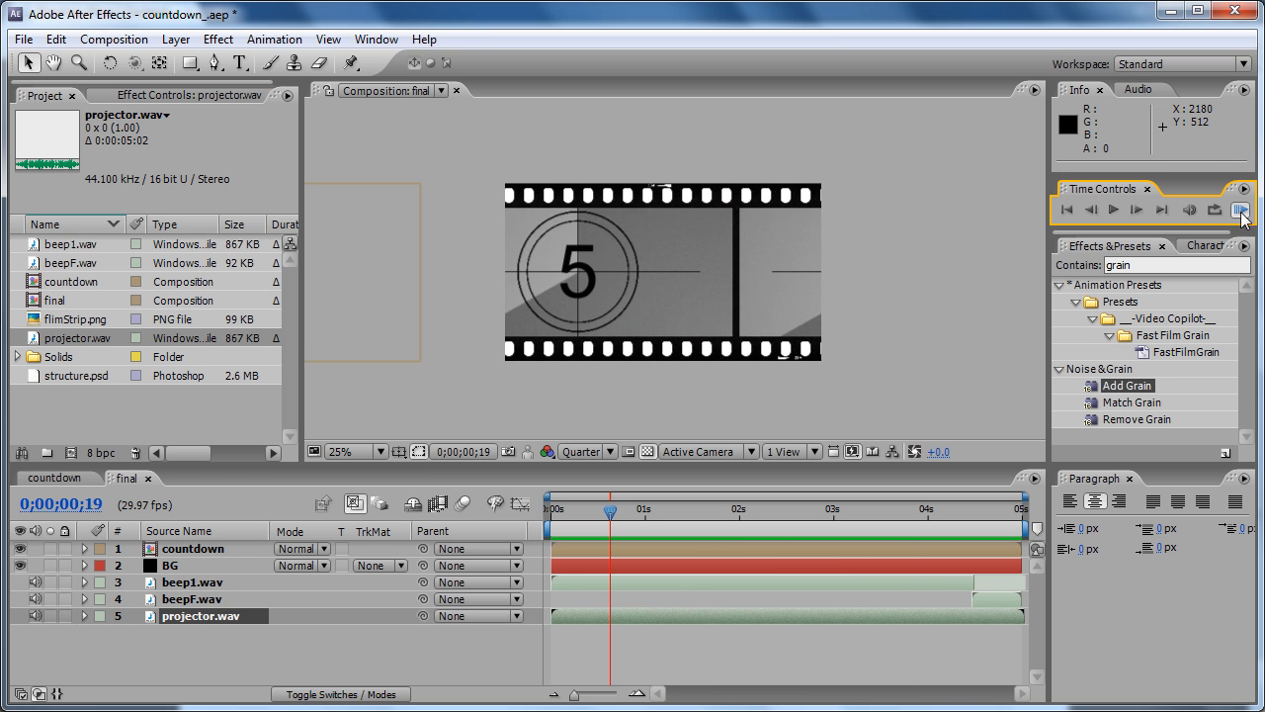